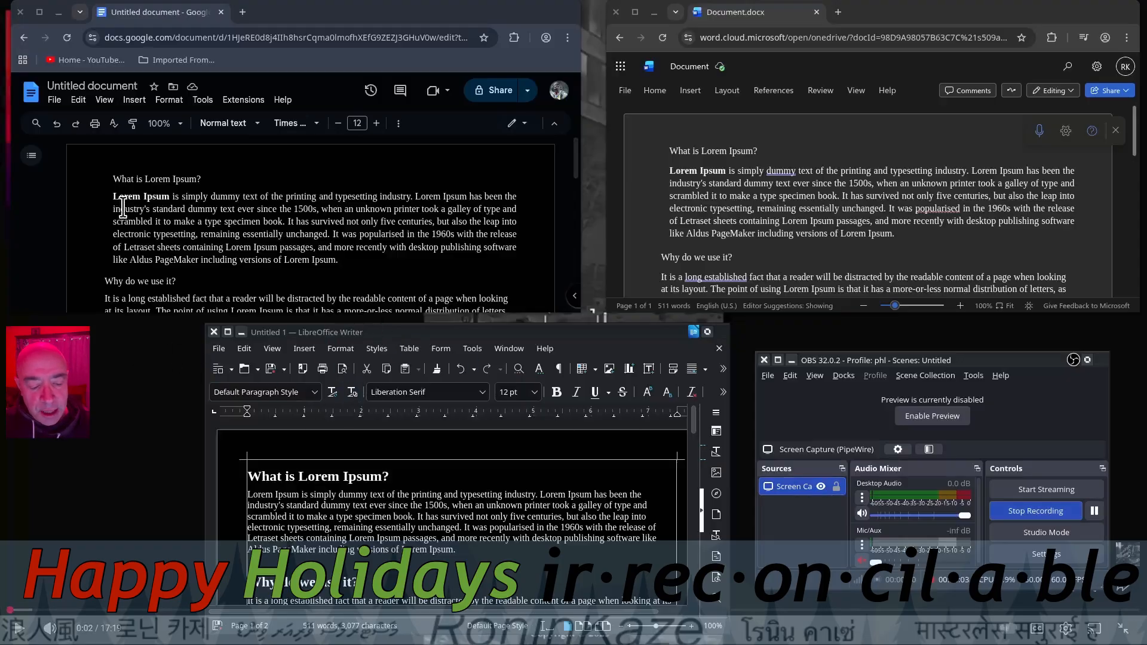
# Step: Rename the untitled Google Docs document as "Google Docs"
pyautogui.click(88, 85)
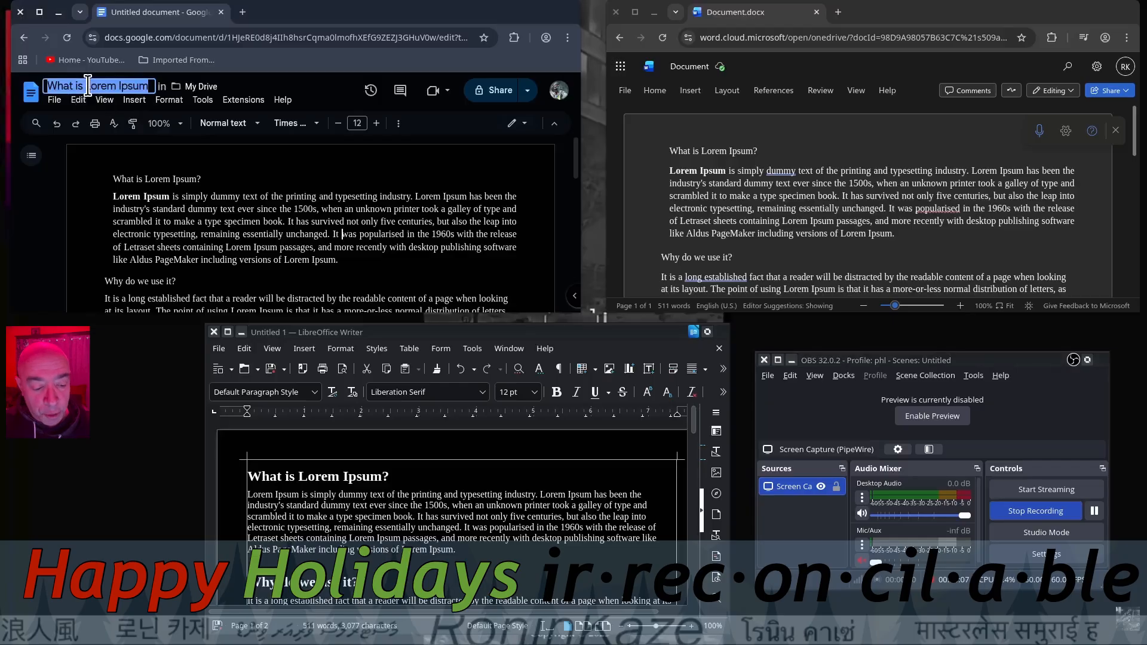
pyautogui.write('Goo')
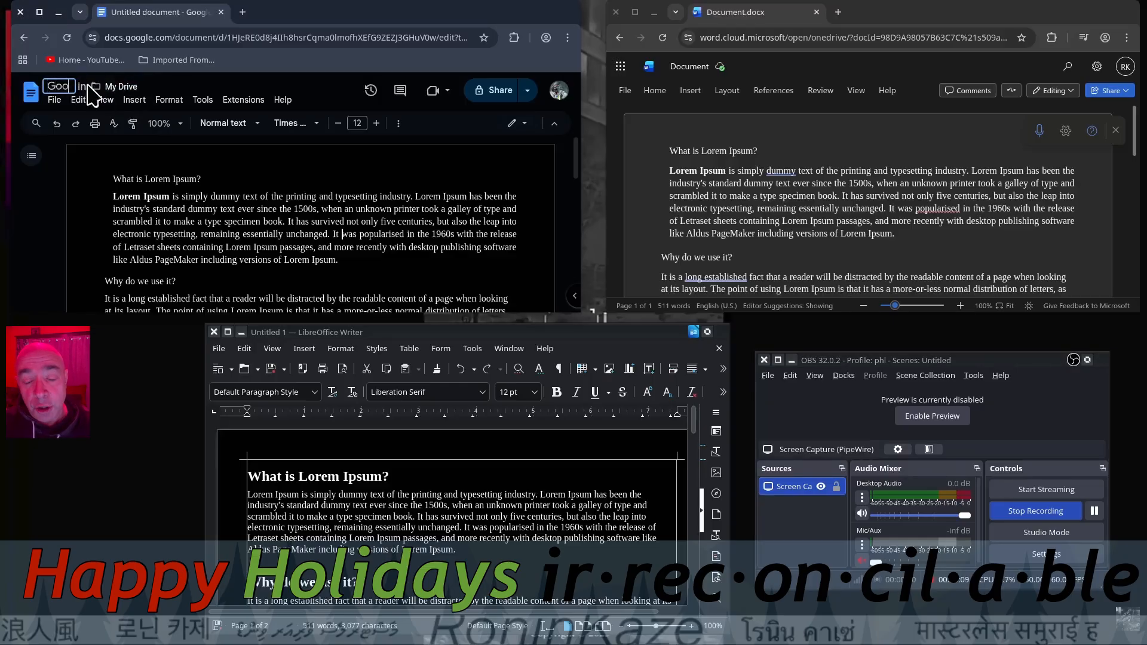
pyautogui.write('gle Docs')
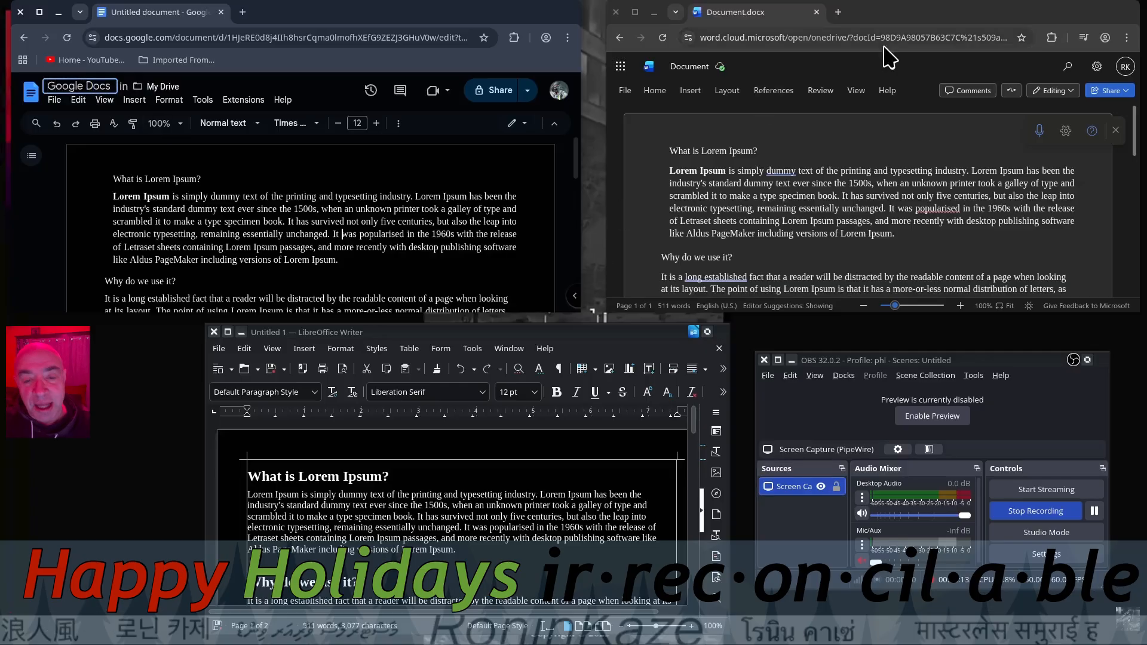
# Step: Switch to the Word document and rename it as "Wors 365"
pyautogui.click(686, 69)
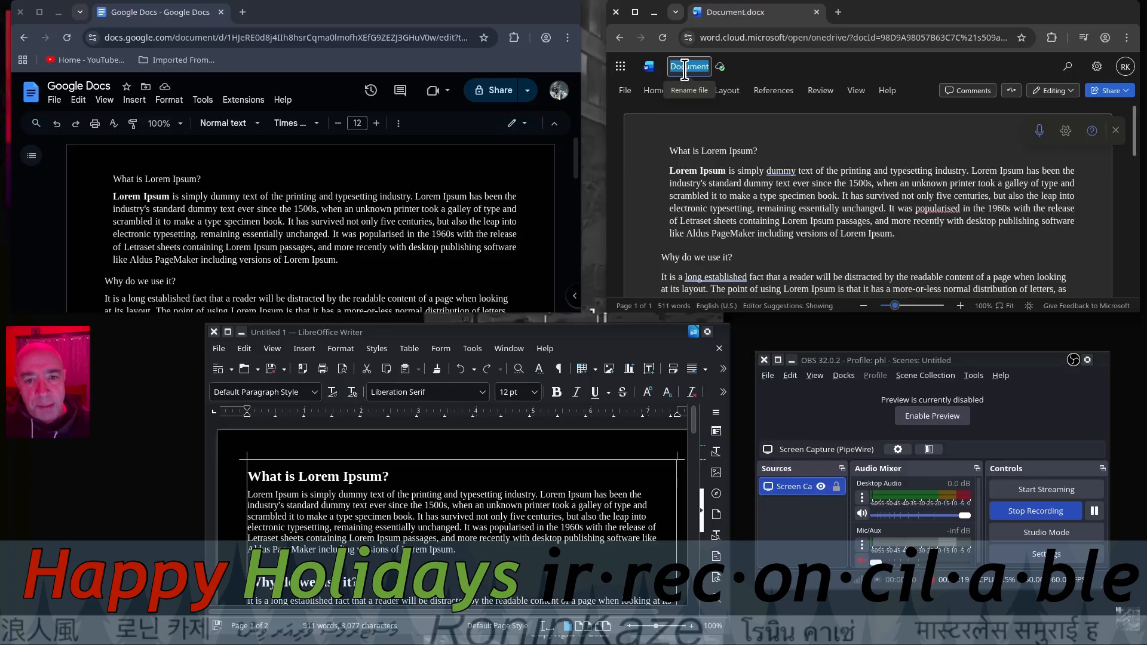
pyautogui.write('Wors 365')
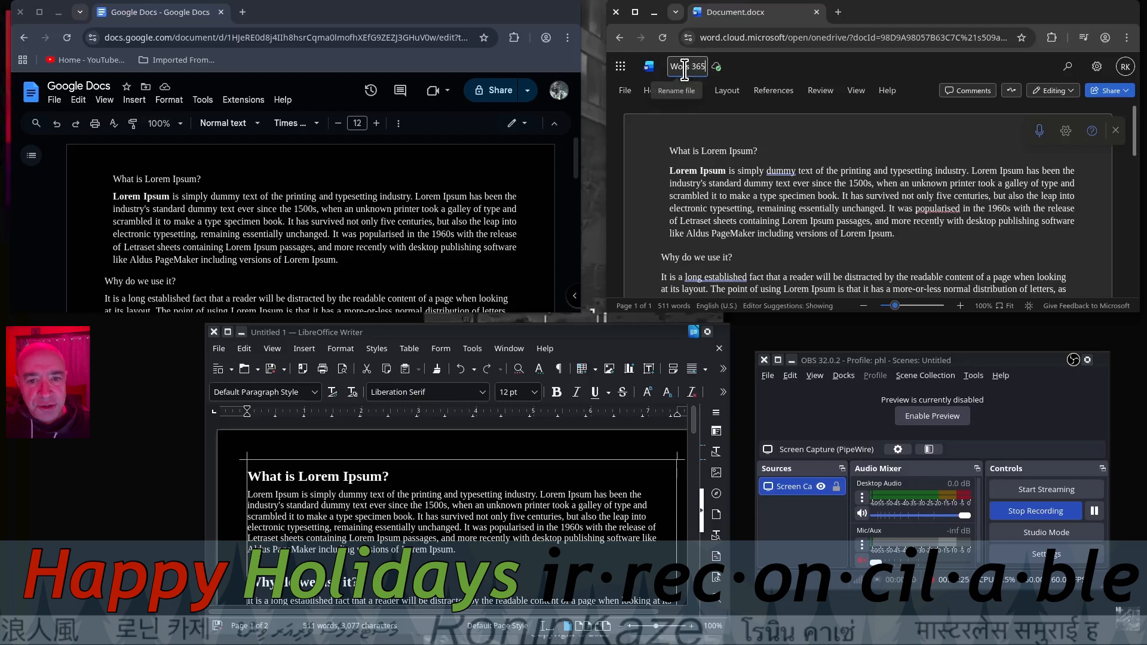
pyautogui.click(305, 332)
# Step: Switch to LibreOffice Writer and save its document in the Documents folder as "fficeLibre .odt", in ODF Text Document format
pyautogui.doubleClick(302, 332)
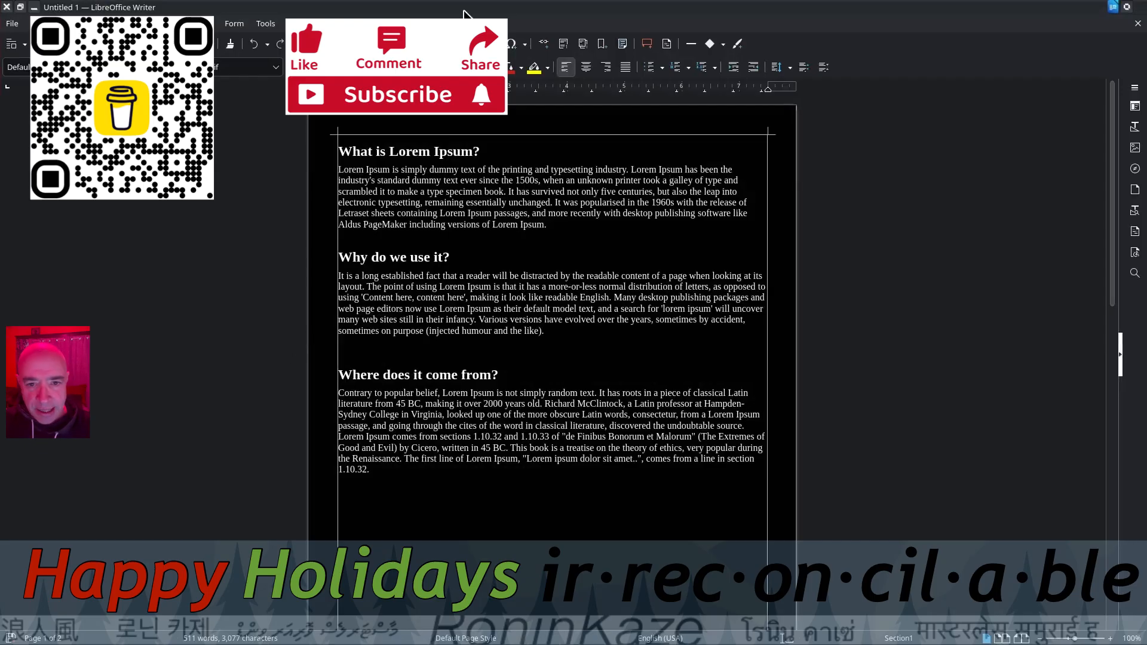
pyautogui.doubleClick(465, 11)
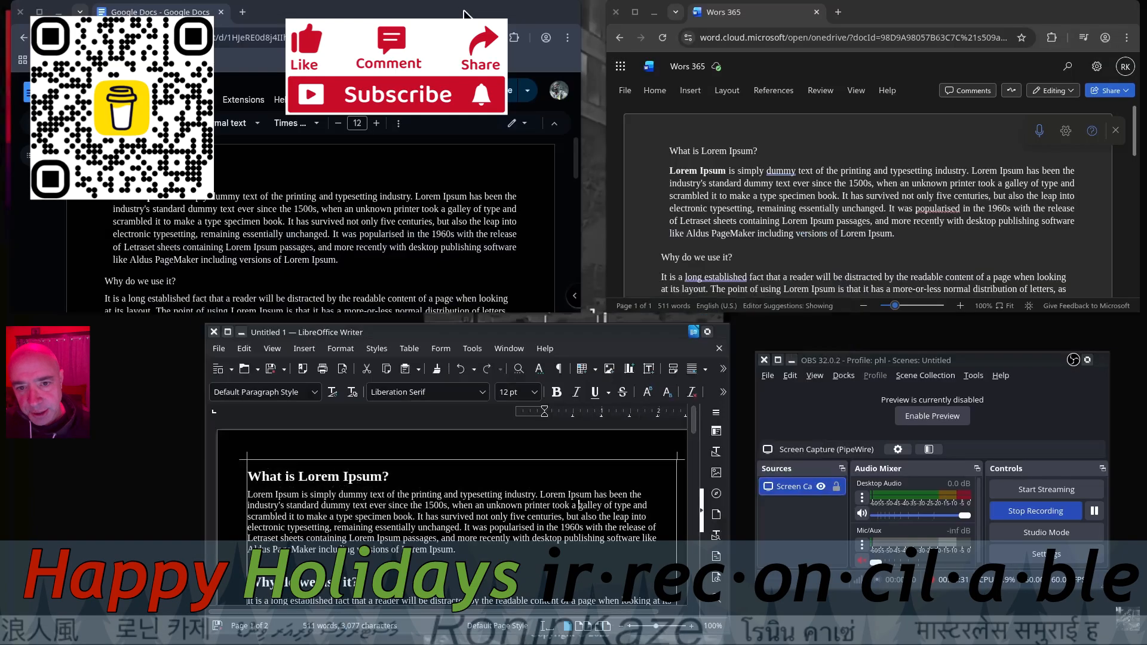
pyautogui.click(220, 351)
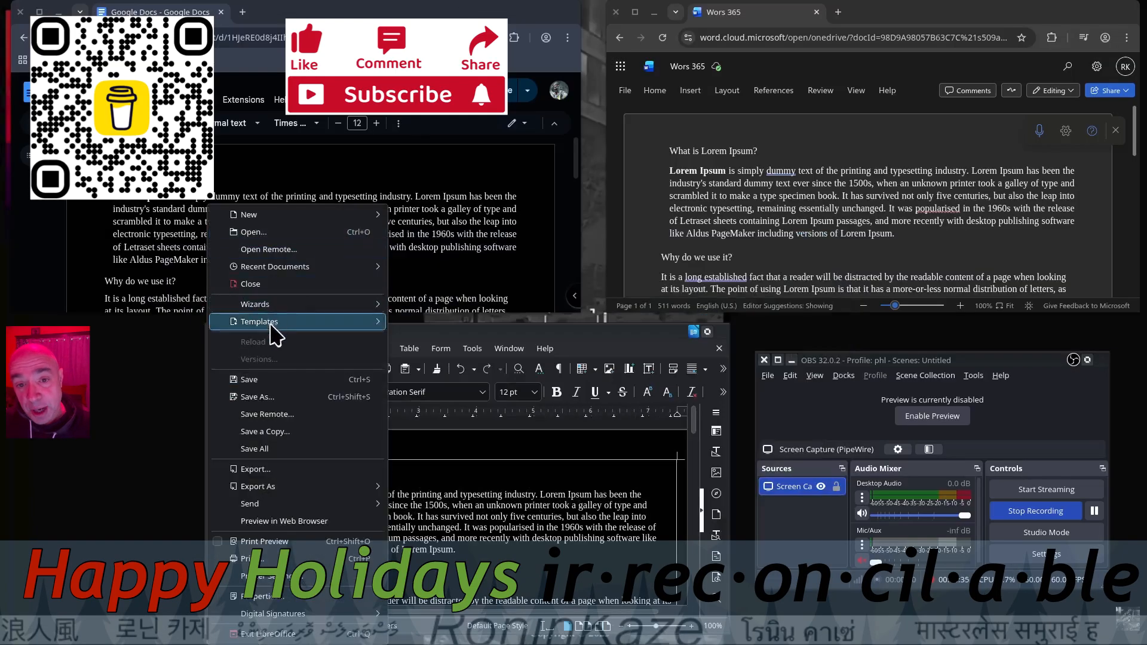
pyautogui.click(279, 397)
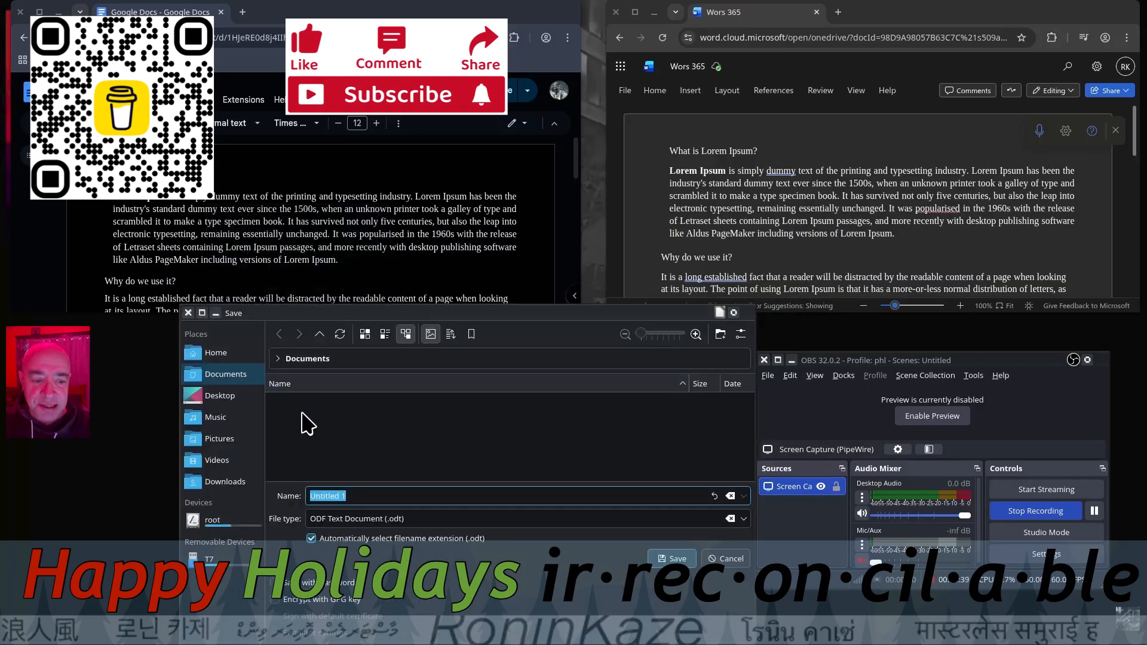
pyautogui.write('Libre')
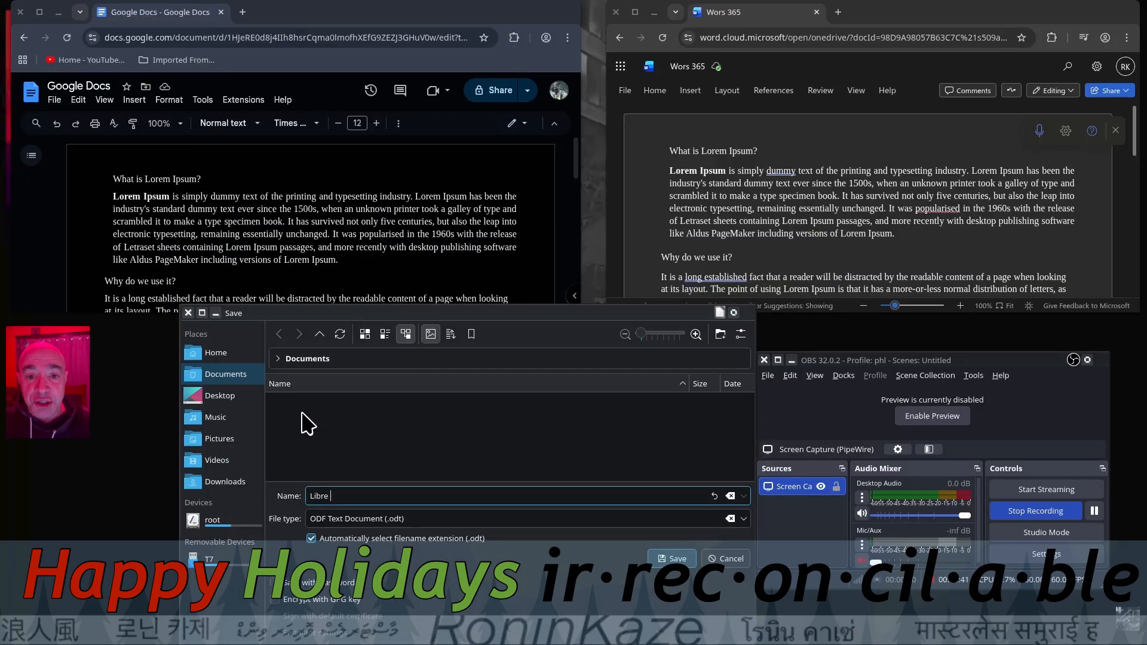
pyautogui.press('Return')
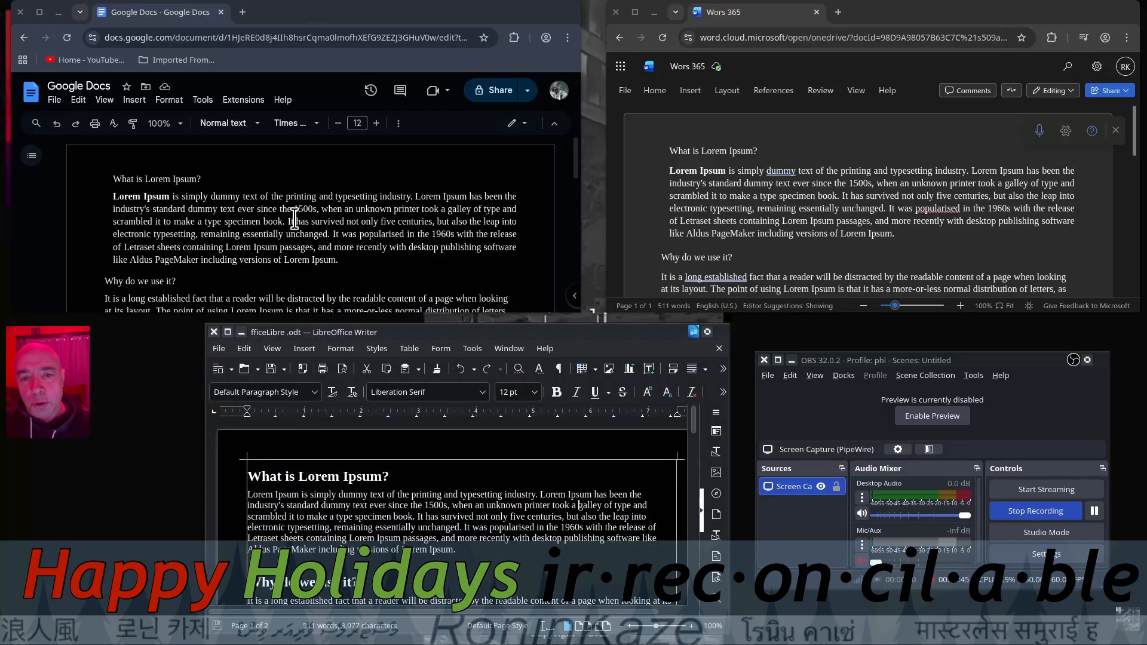
# Step: Switch to the Google Docs document and lay out its entire text in two columns
pyautogui.click(99, 181)
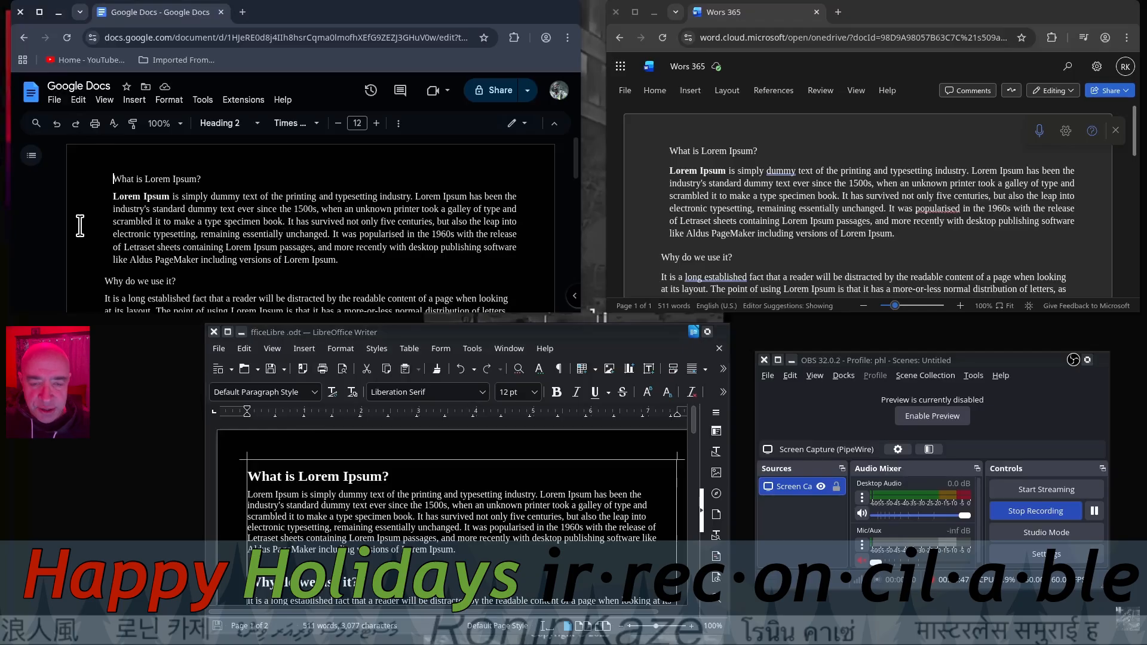
pyautogui.hotkey('ctrl', 'a')
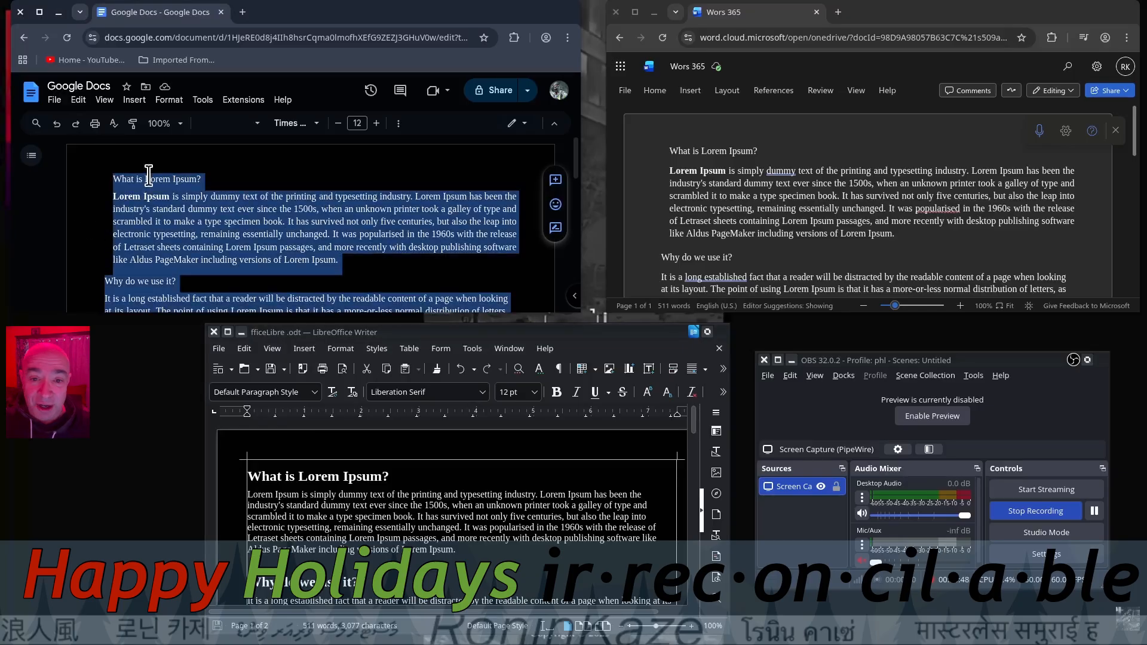
pyautogui.click(169, 101)
pyautogui.moveTo(197, 199)
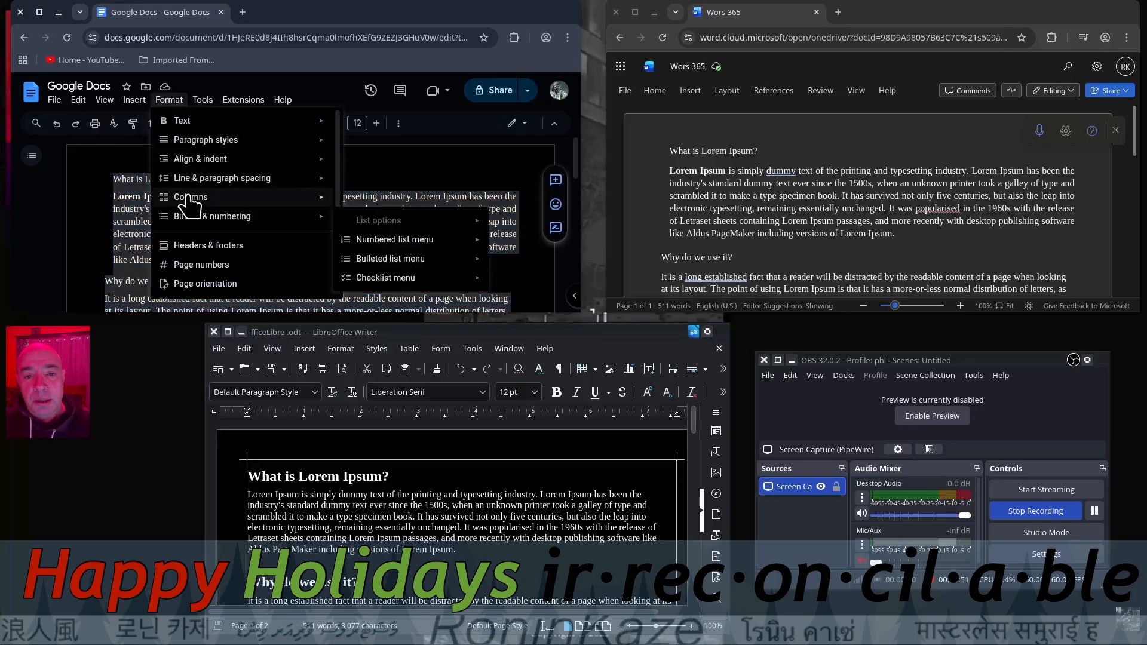
pyautogui.click(424, 228)
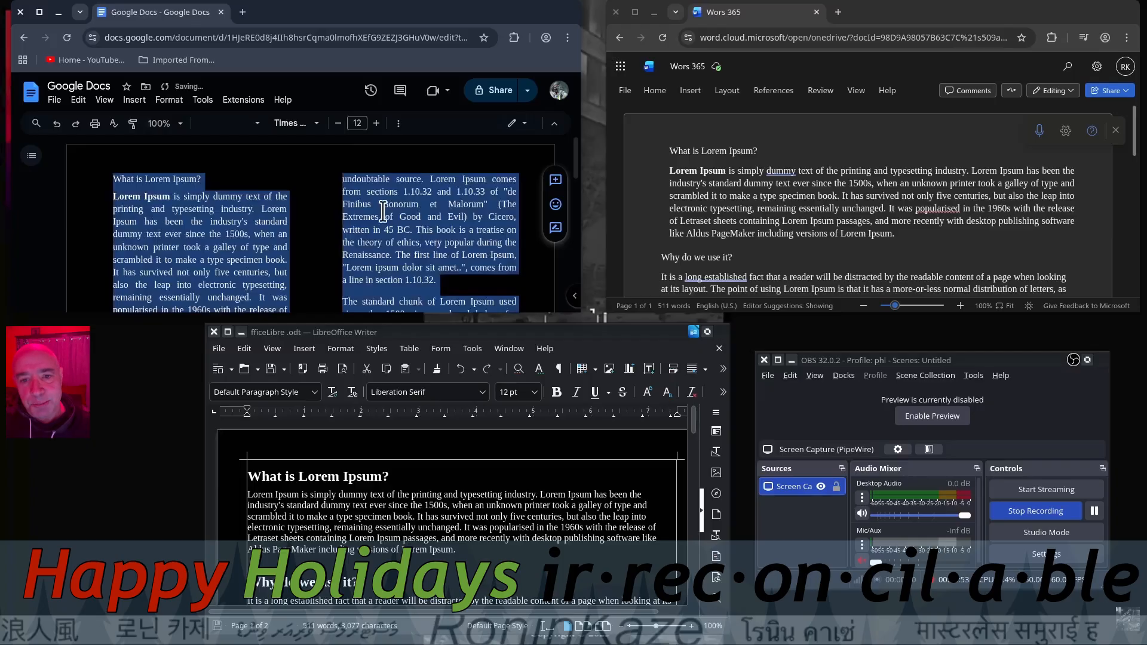
pyautogui.click(325, 174)
# Step: Switch to the Word document and format all of its text in two columns
pyautogui.click(717, 148)
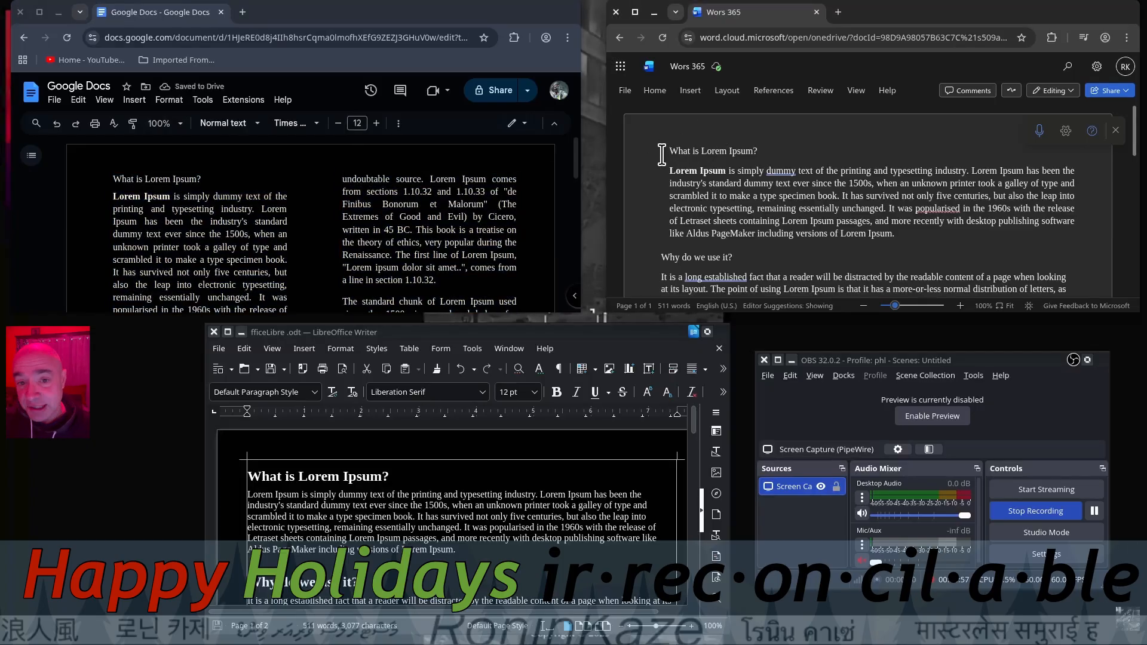
pyautogui.hotkey('ctrl', 'a')
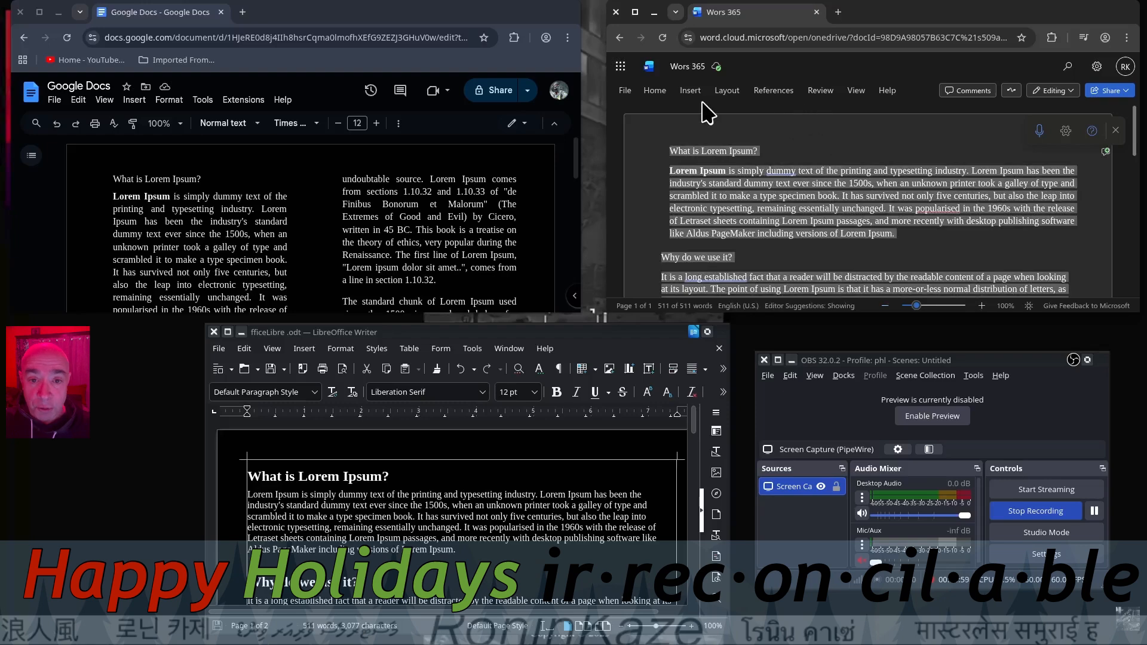
pyautogui.click(720, 94)
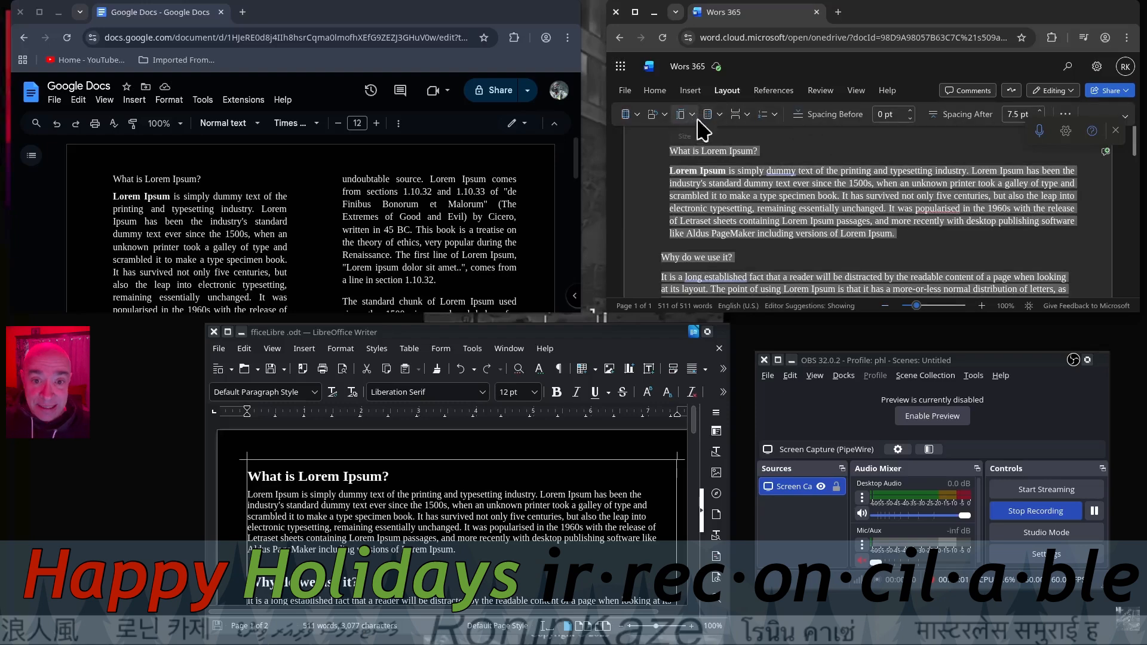
pyautogui.click(720, 115)
pyautogui.click(723, 167)
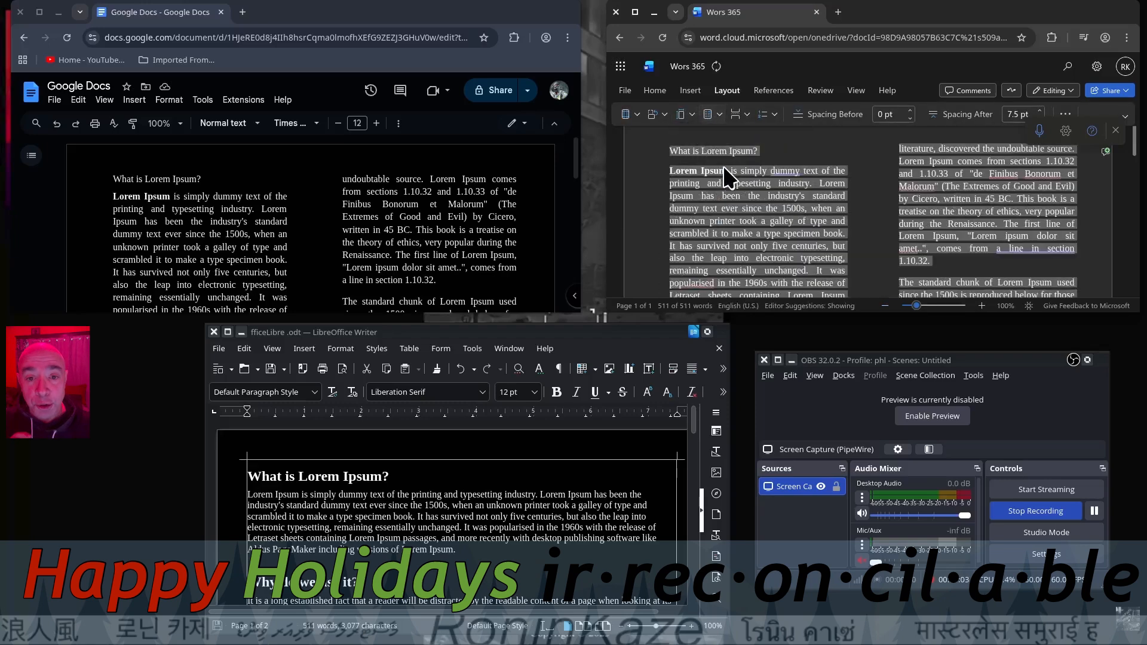
pyautogui.click(844, 150)
# Step: Switch to LibreOffice Writer and set the whole text to two evenly distributed columns, applied to the current section
pyautogui.click(311, 475)
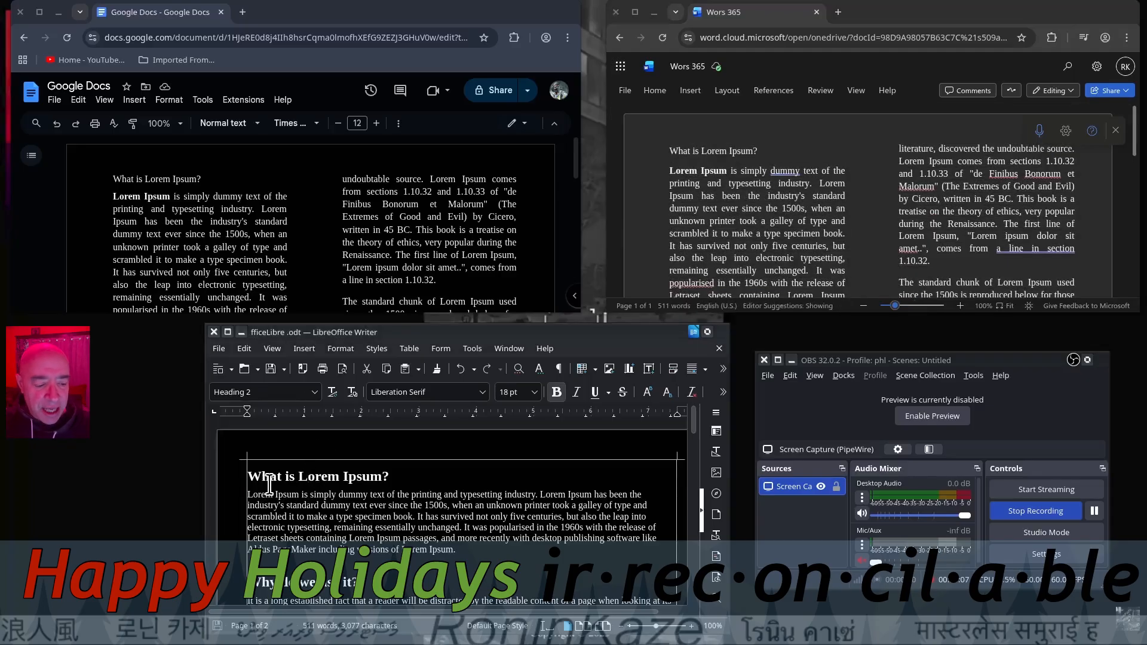
pyautogui.hotkey('ctrl', 'a')
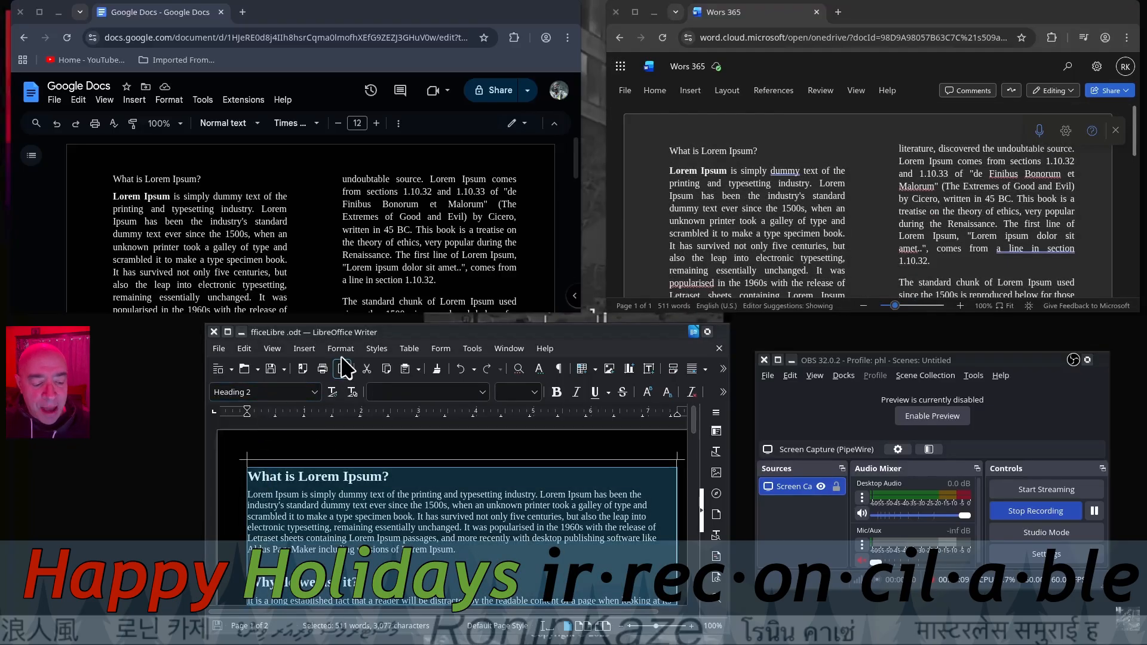
pyautogui.click(340, 350)
pyautogui.click(376, 420)
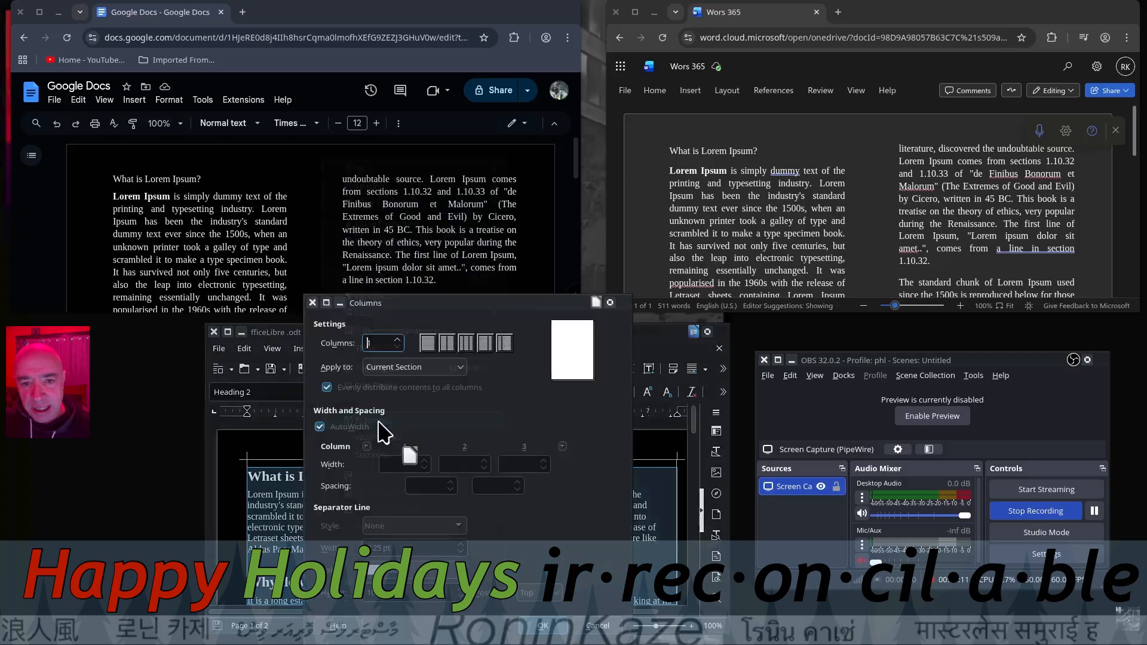
pyautogui.click(447, 343)
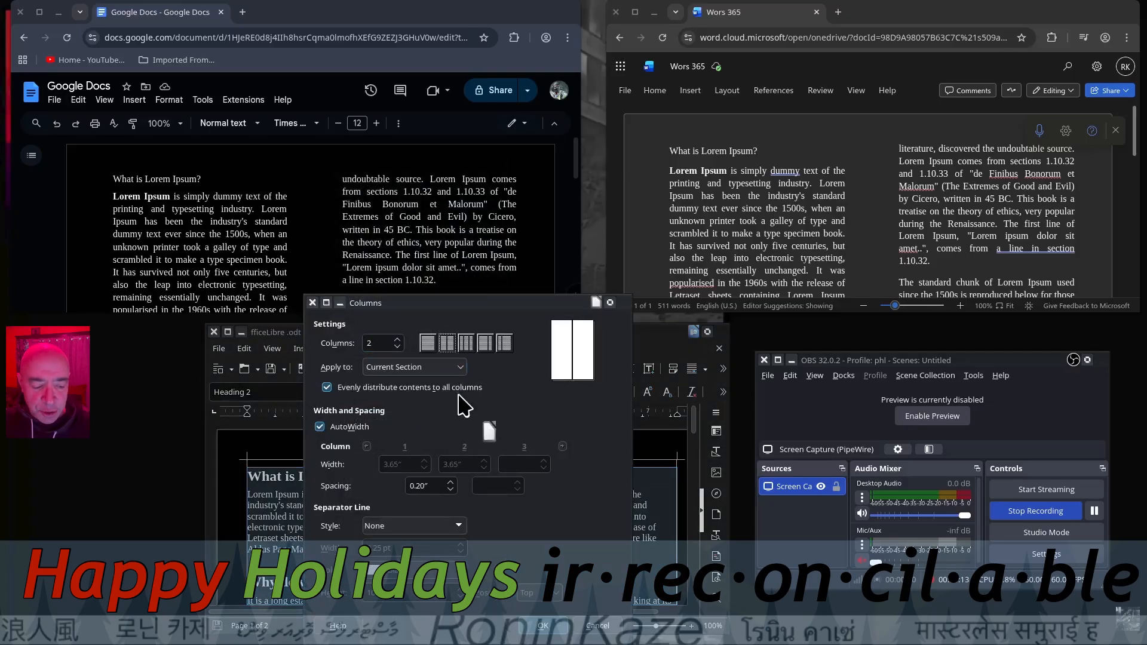
pyautogui.click(560, 627)
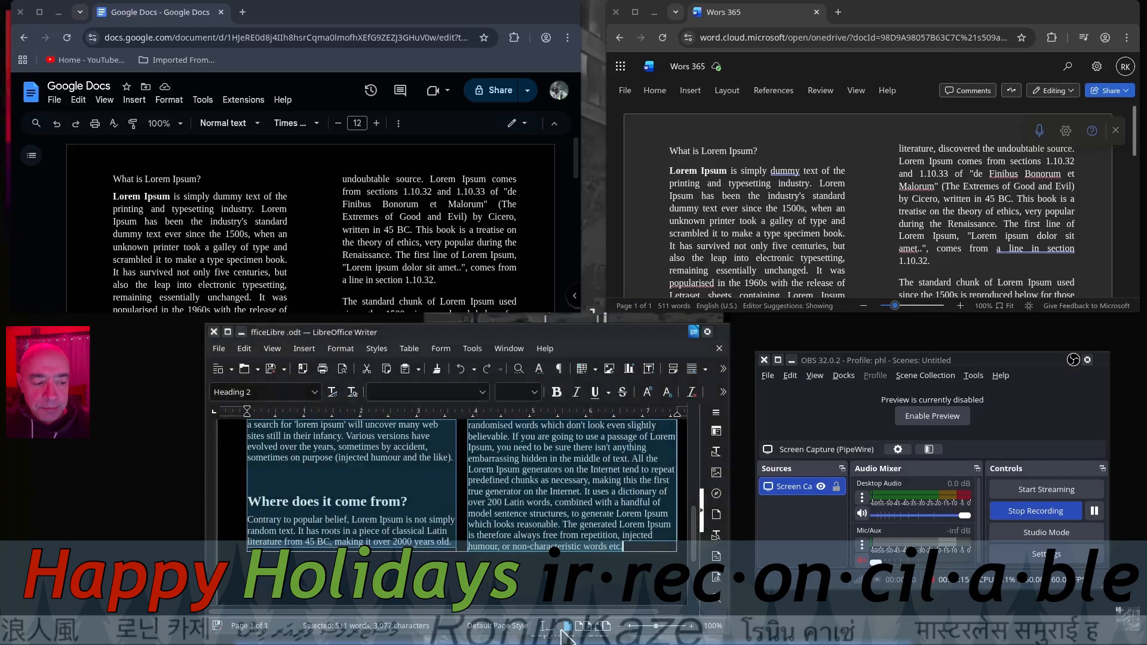
pyautogui.click(508, 553)
pyautogui.scroll(5, 508, 553)
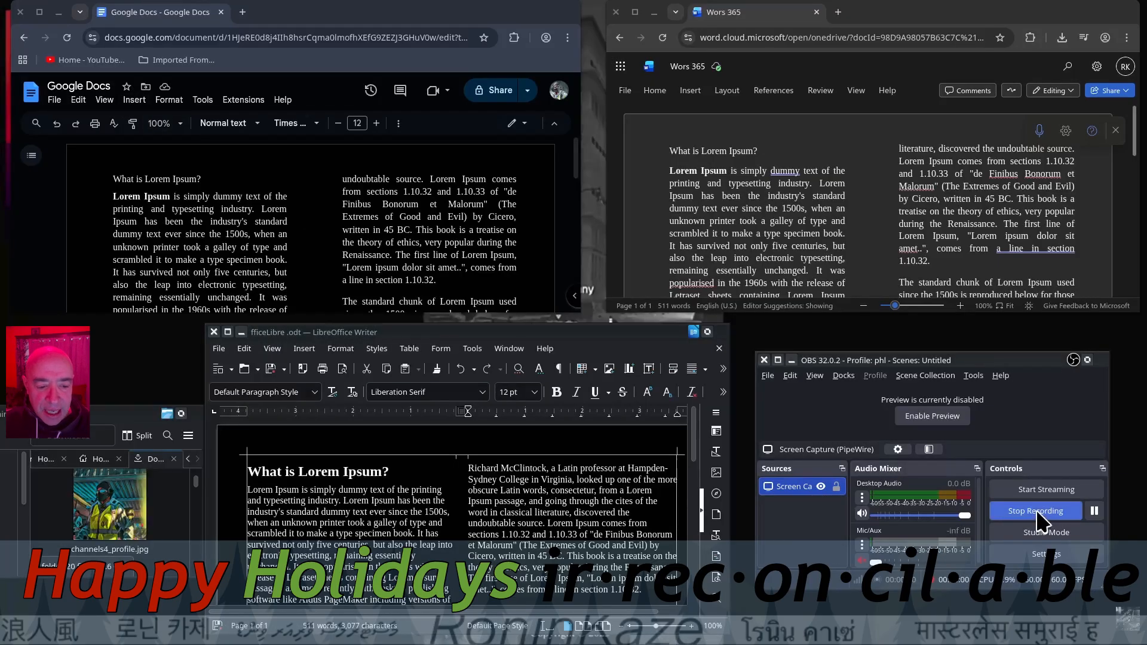
# Step: In Google Docs, start an image upload from the computer before the line "scrambled it to make a type specimen book"
pyautogui.scroll(-5, 310, 235)
pyautogui.scroll(3, 311, 236)
pyautogui.scroll(2, 311, 236)
pyautogui.click(113, 261)
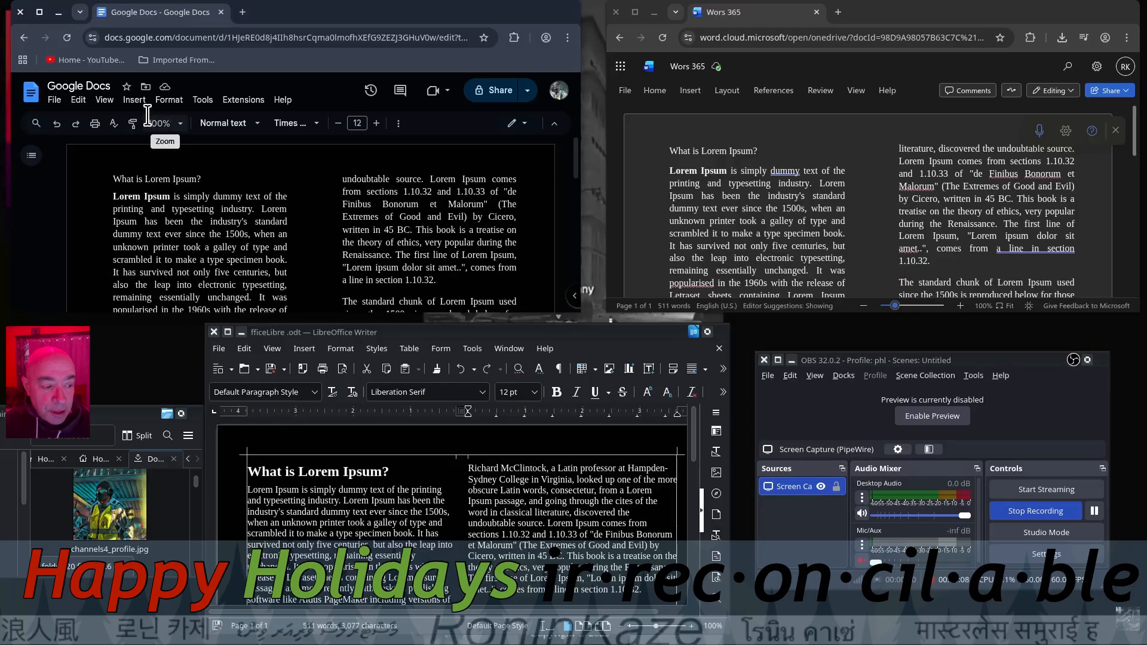
pyautogui.click(133, 99)
pyautogui.moveTo(186, 130)
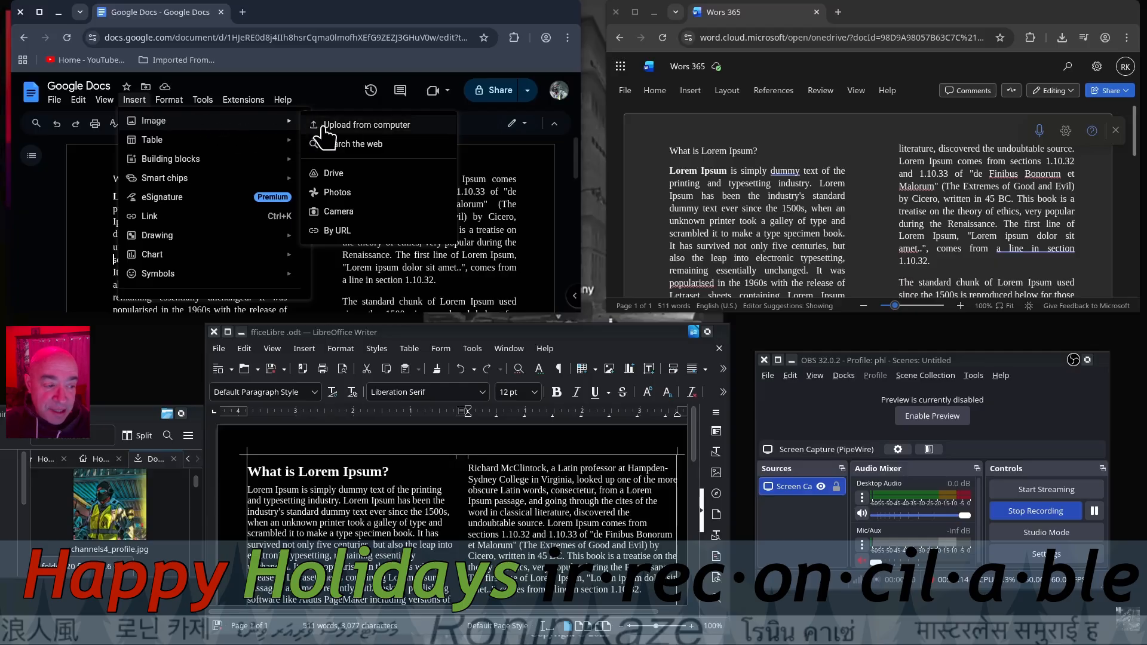
pyautogui.click(324, 132)
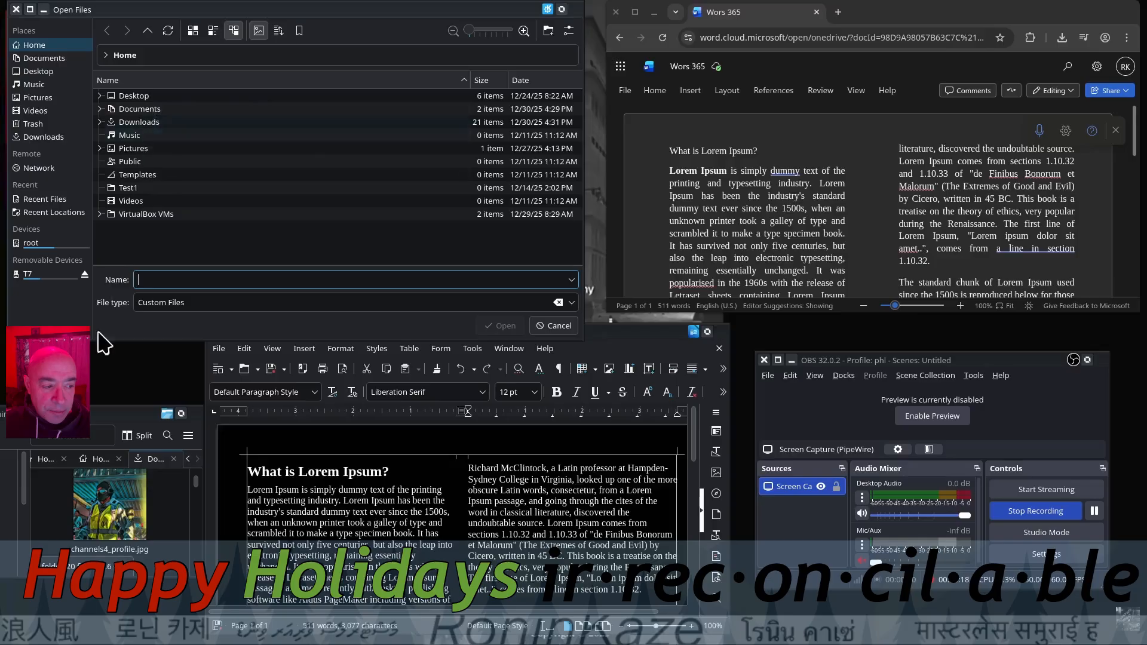
# Step: Preview channels4_profile.jpg from the file manager in Gwenview and close the viewer
pyautogui.click(87, 509)
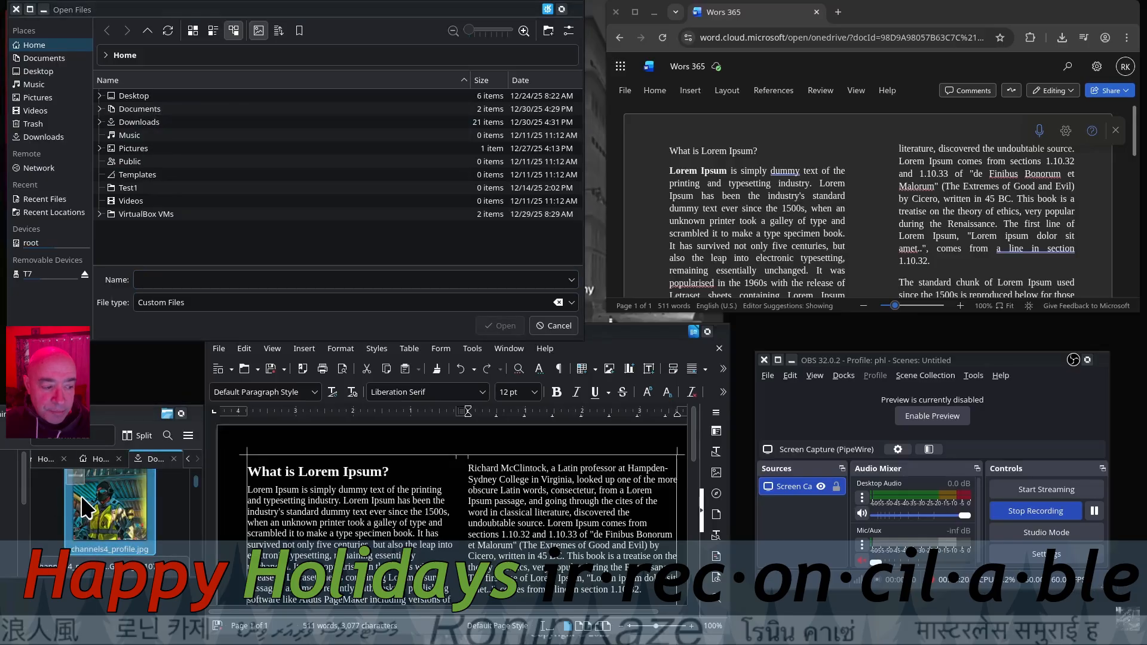
pyautogui.doubleClick(87, 509)
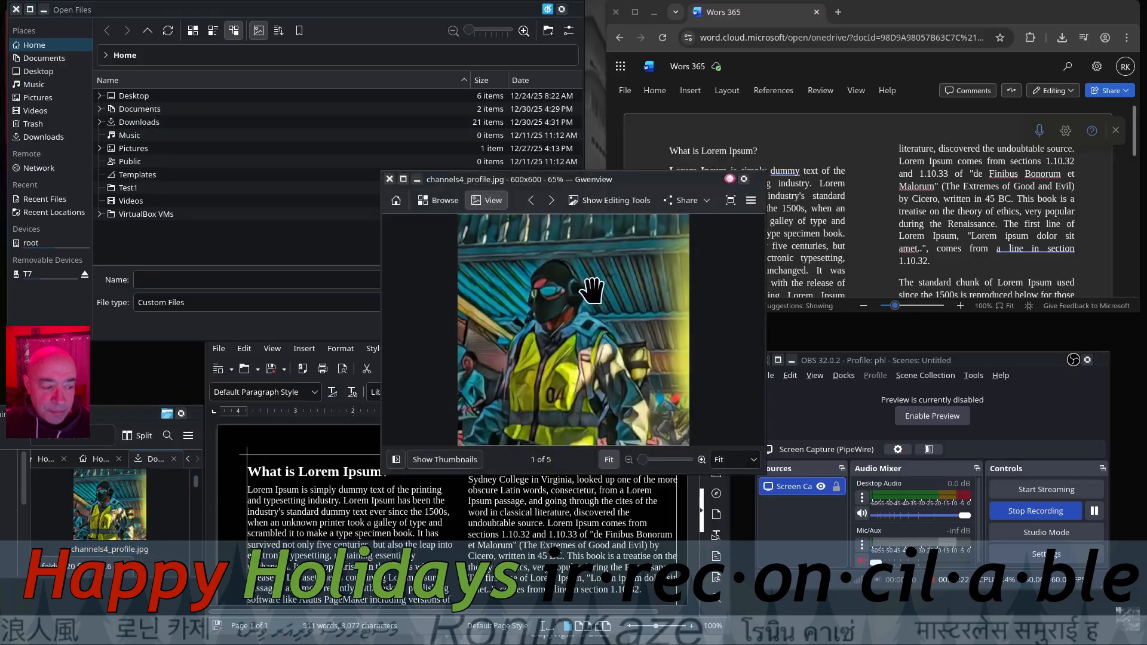
pyautogui.click(389, 179)
# Step: Insert channels4_profile.jpg from the Downloads folder into the Google Docs document and review its placement in the first column
pyautogui.click(135, 124)
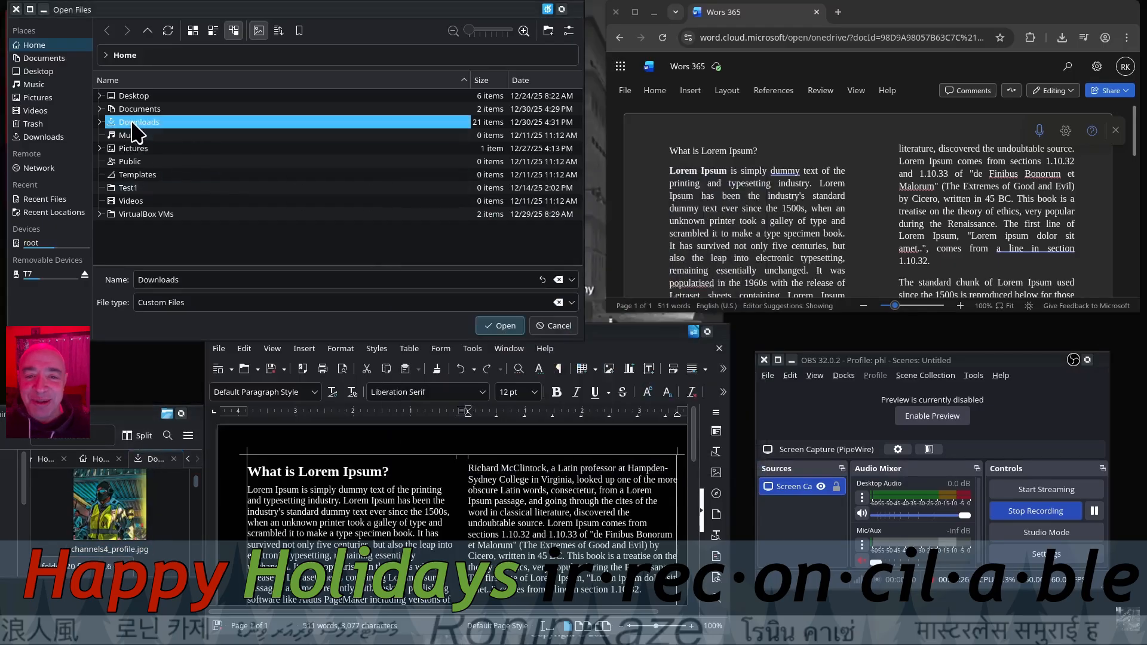
pyautogui.doubleClick(135, 125)
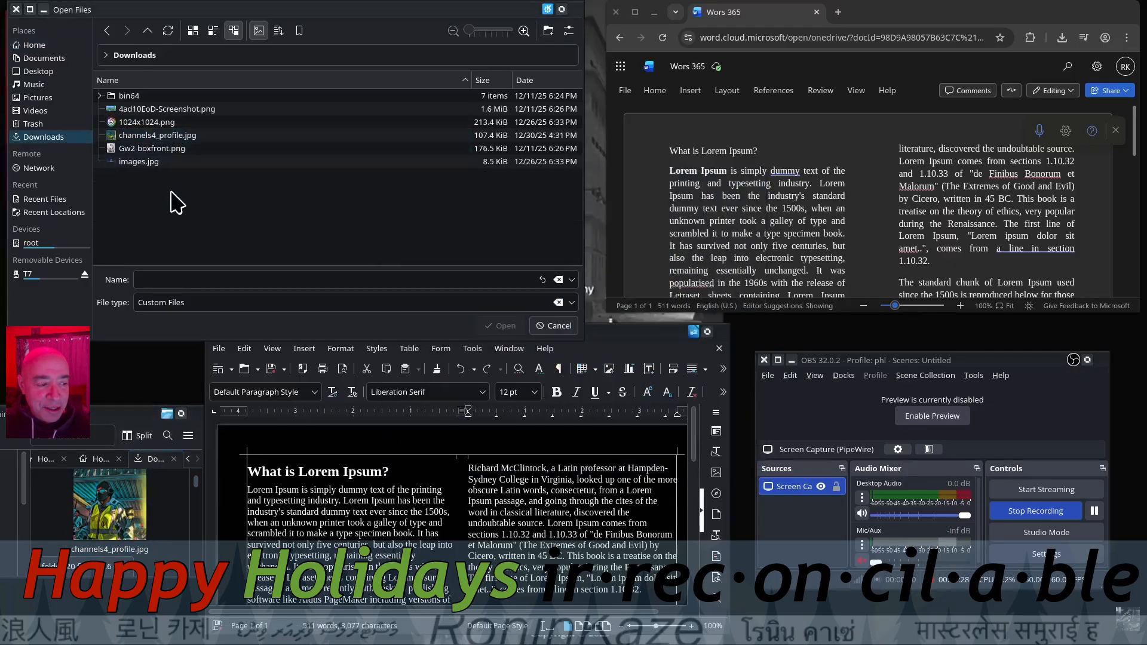
pyautogui.doubleClick(133, 135)
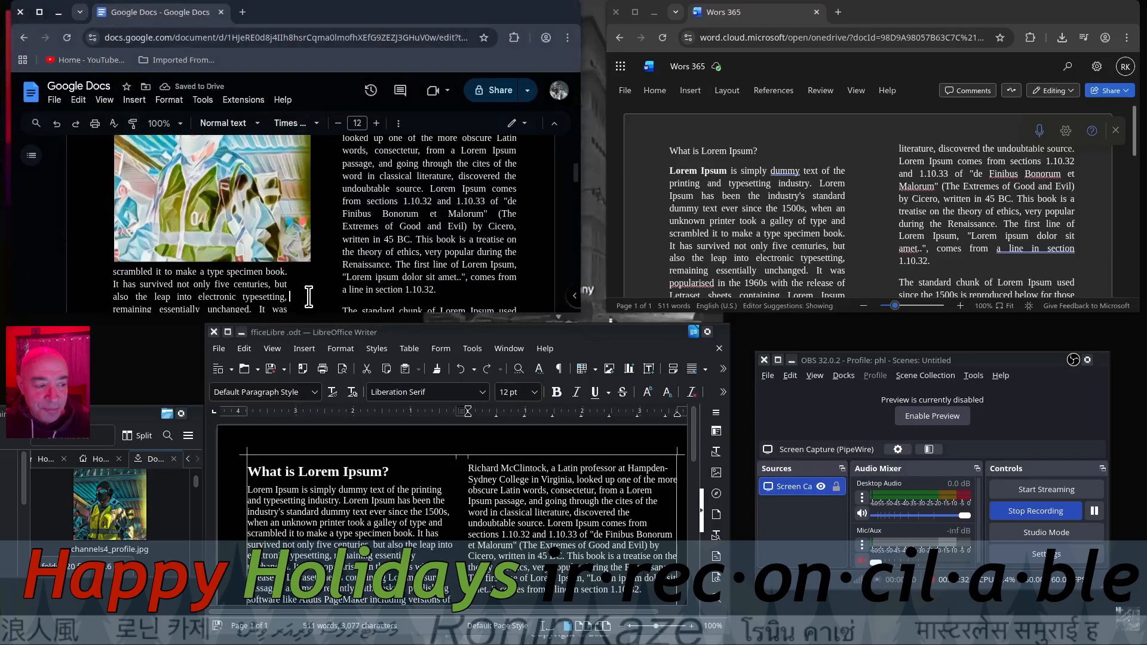
pyautogui.scroll(3, 269, 239)
pyautogui.scroll(-2, 269, 240)
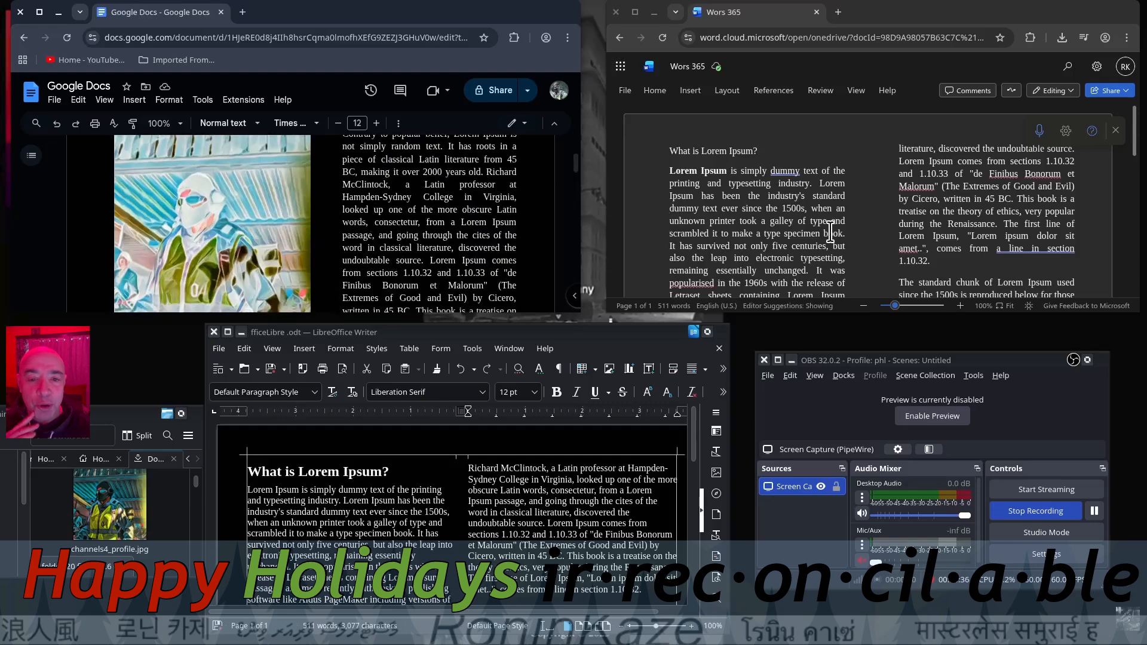
# Step: In Word 365, insert channels4_profile.jpg from this device's Downloads folder before the line "It has survived not only five centuries"
pyautogui.click(638, 209)
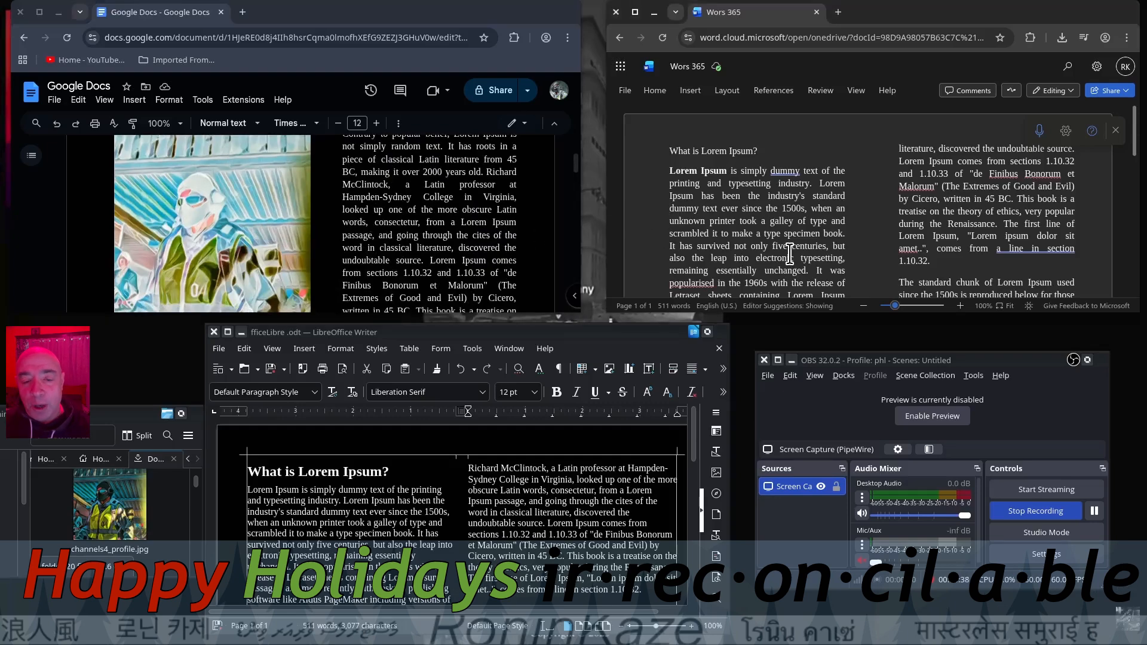
pyautogui.scroll(-2, 790, 254)
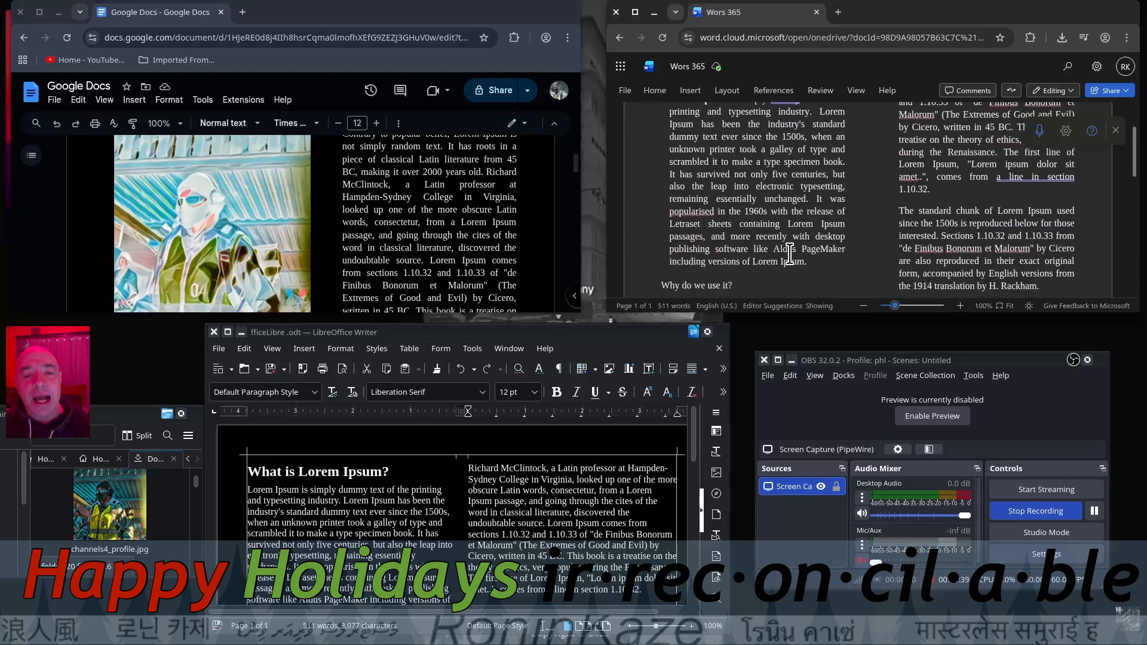
pyautogui.click(669, 175)
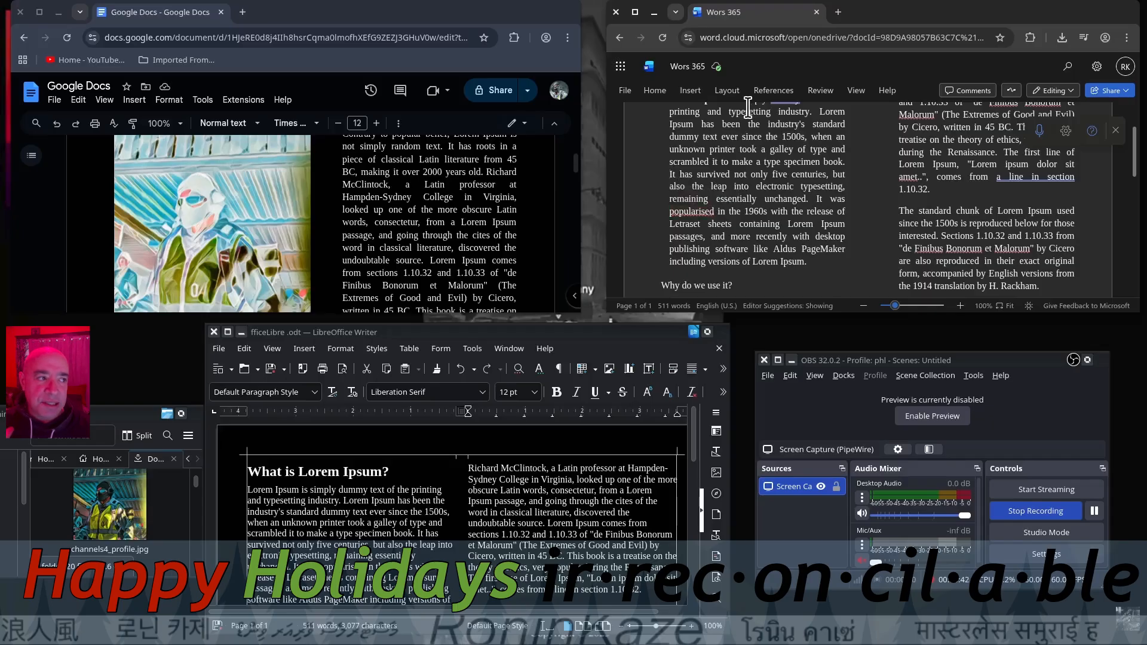
pyautogui.click(690, 90)
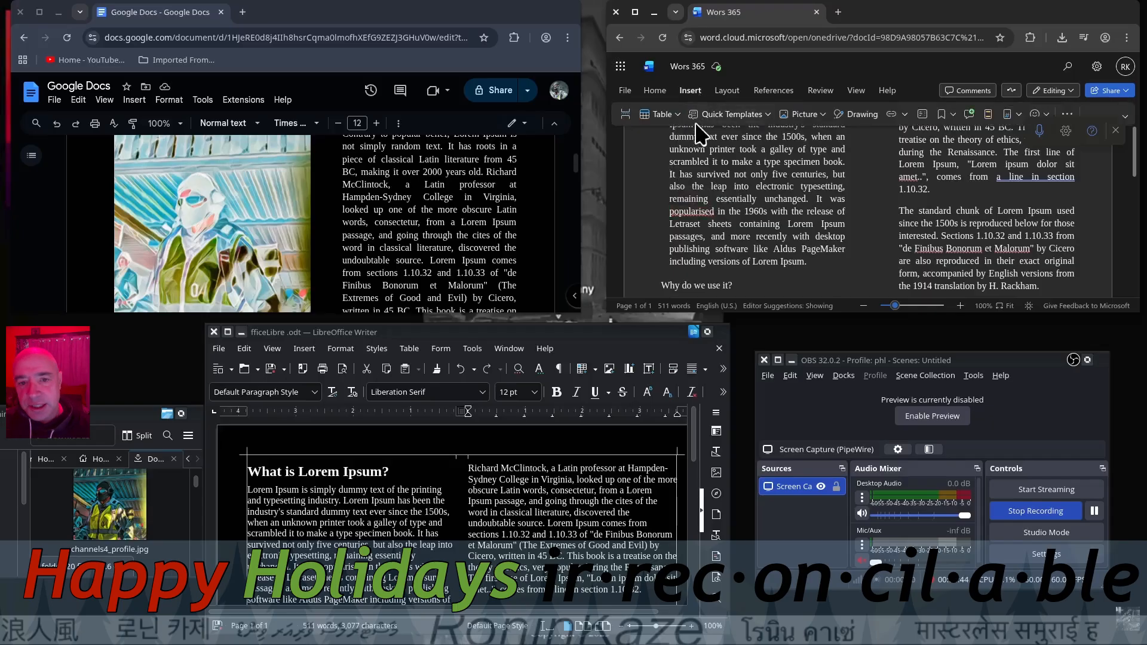
pyautogui.click(807, 117)
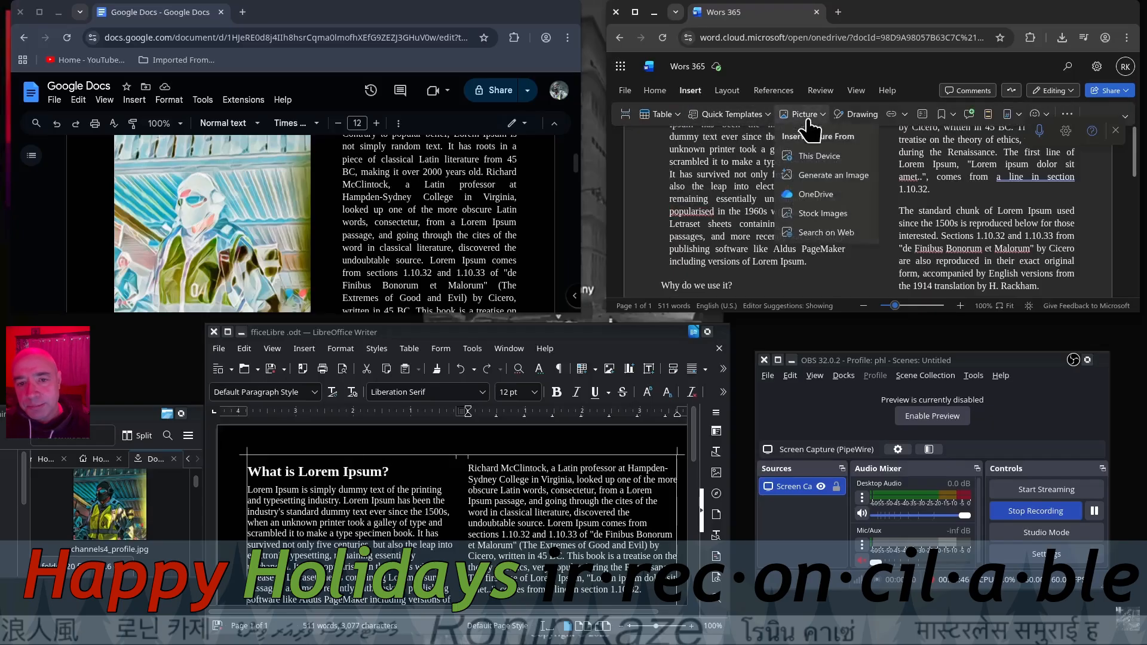
pyautogui.click(825, 158)
pyautogui.doubleClick(711, 123)
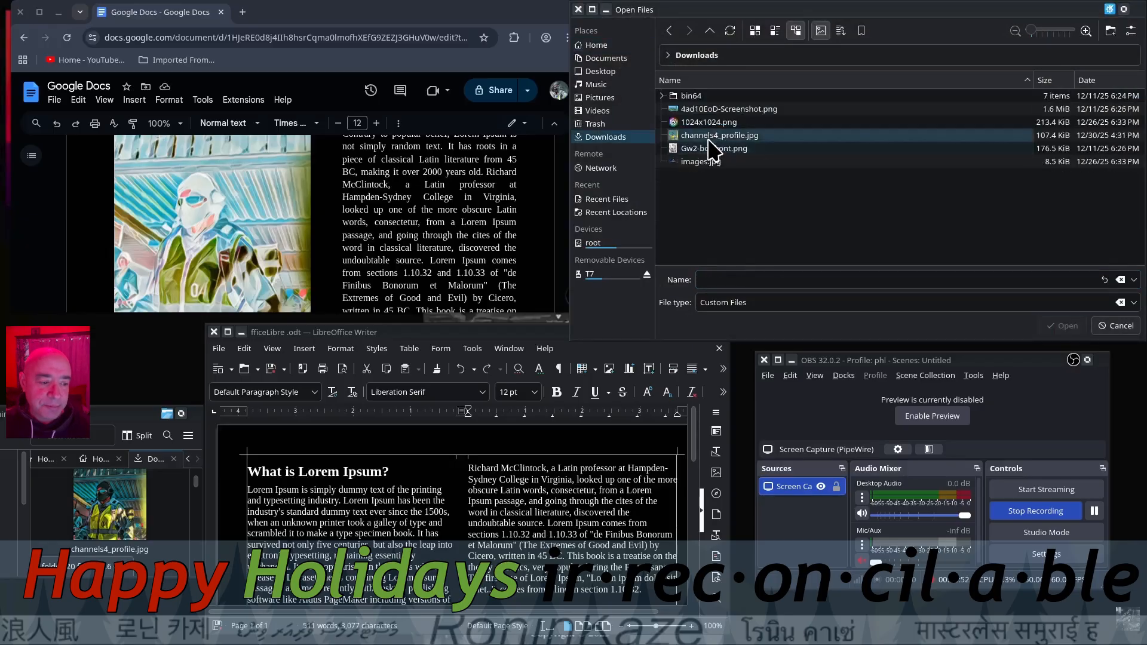
pyautogui.doubleClick(710, 136)
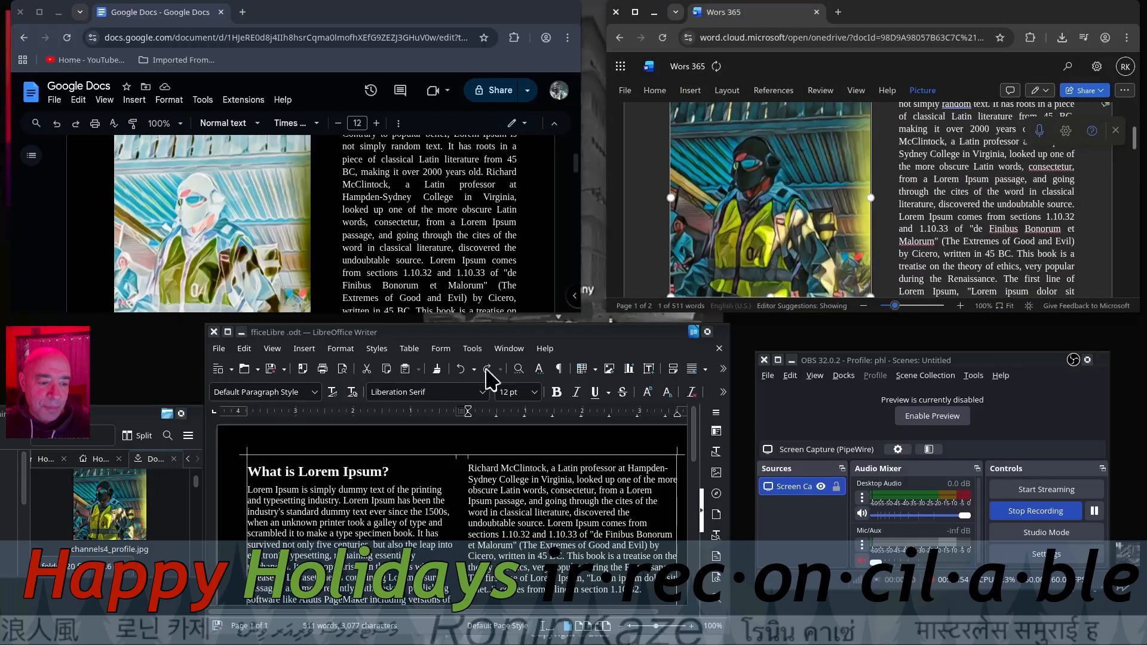
# Step: Switch to LibreOffice Writer and insert channels4_profile.jpg from the Downloads folder into the first paragraph under "What is Lorem Ipsum?"
pyautogui.scroll(-1, 370, 542)
pyautogui.click(250, 525)
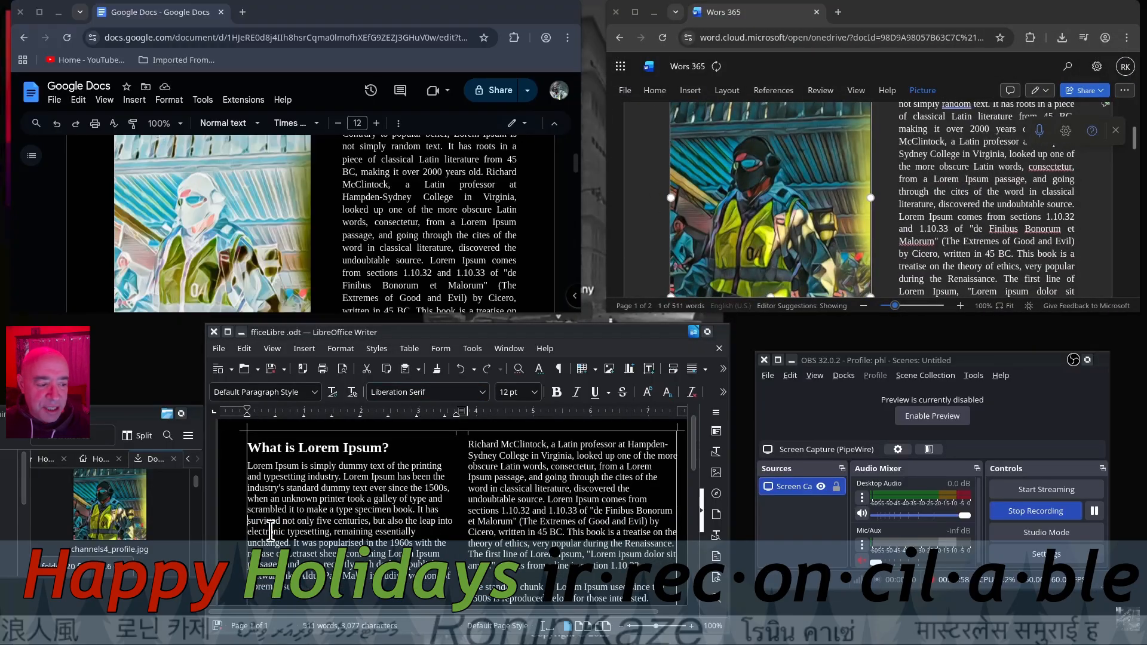
pyautogui.click(298, 349)
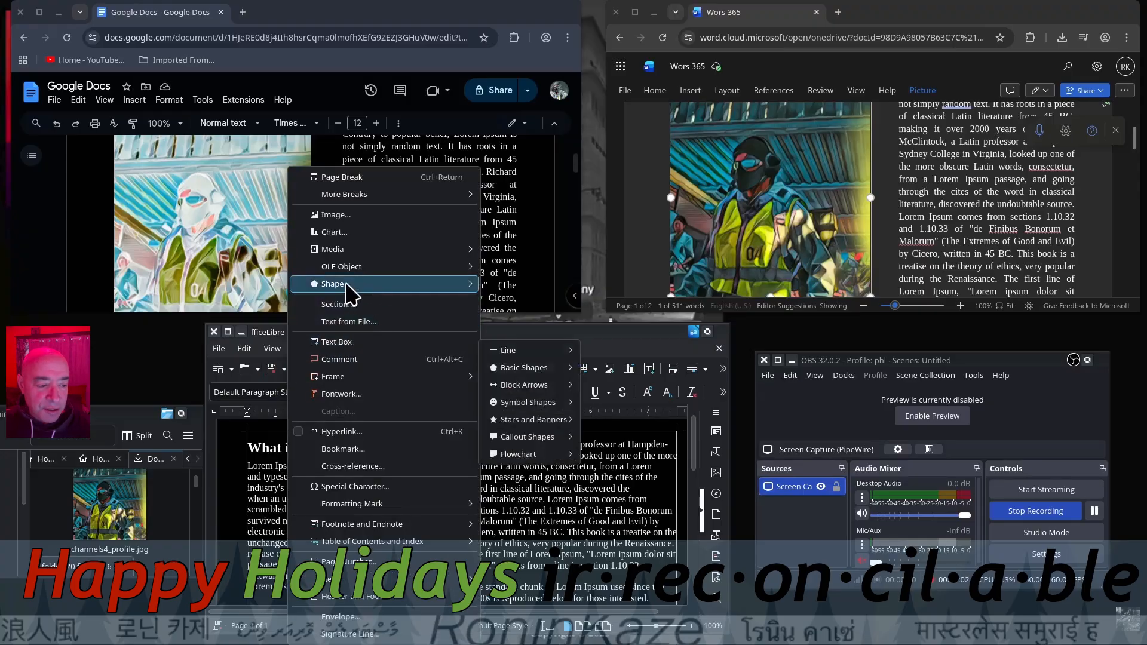
pyautogui.click(333, 215)
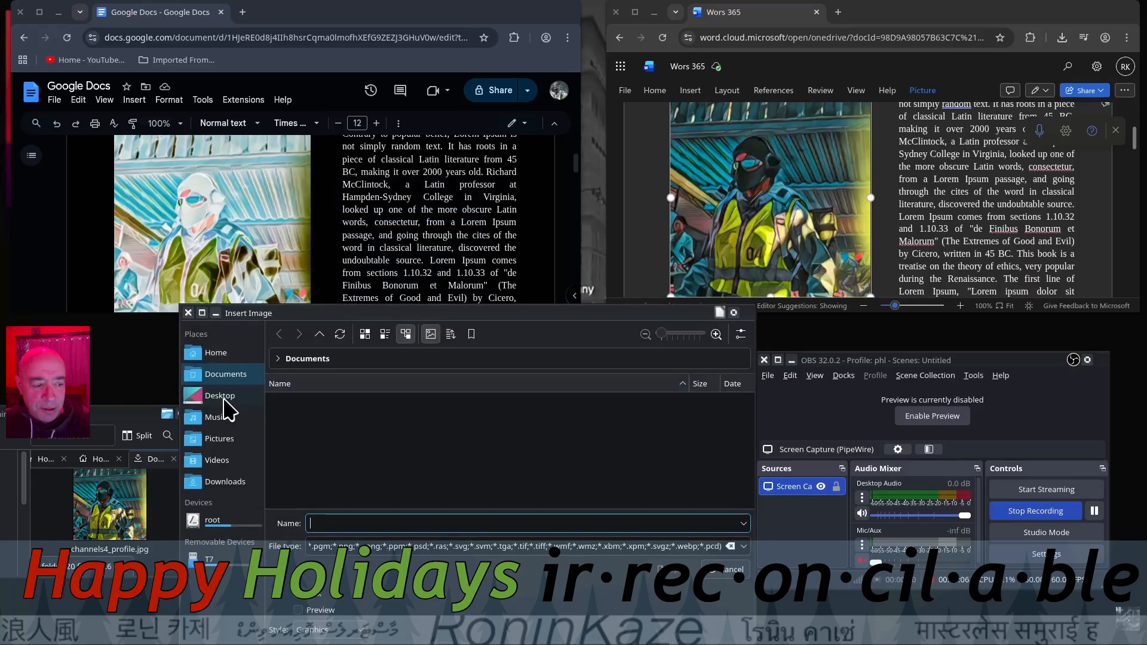
pyautogui.click(235, 483)
pyautogui.doubleClick(332, 440)
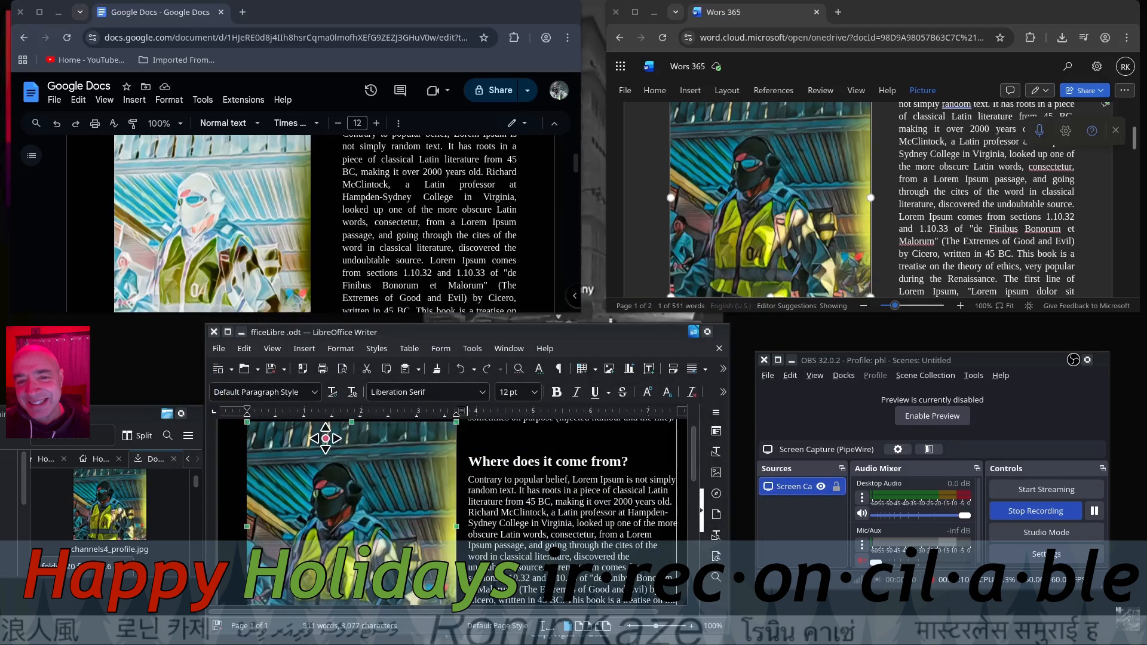
# Step: Shrink the image in LibreOffice Writer proportionally and move it down into the first column's opening paragraph, near the column's left edge
pyautogui.scroll(2, 626, 501)
pyautogui.scroll(-3, 625, 501)
pyautogui.scroll(2, 626, 501)
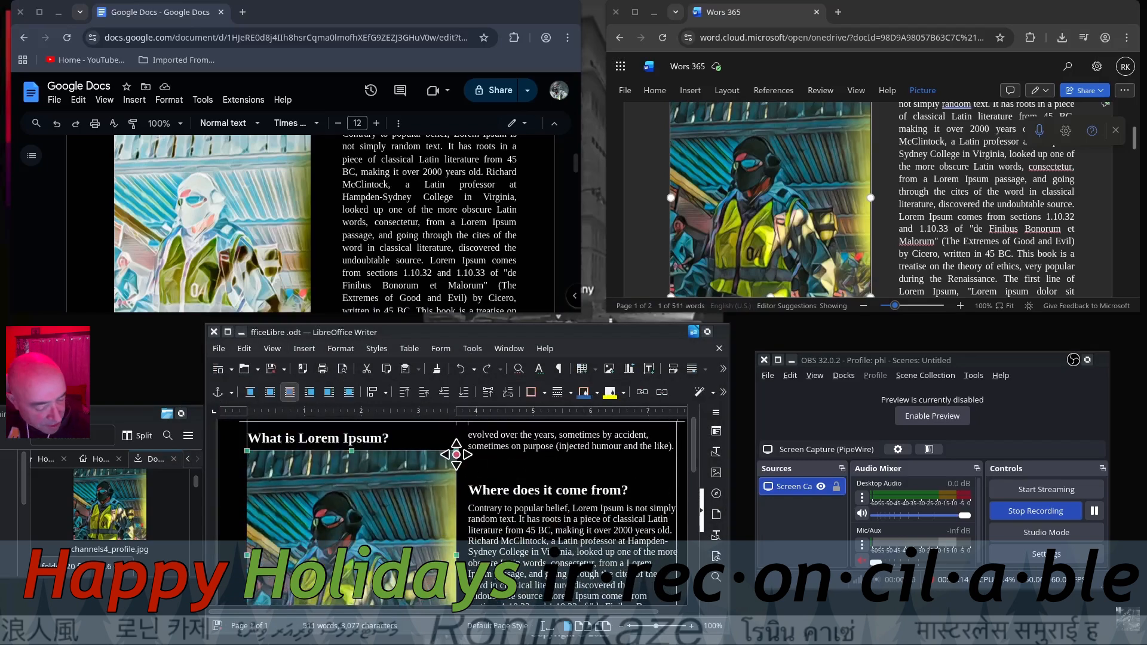
pyautogui.moveTo(457, 453); pyautogui.dragTo(353, 519)
pyautogui.scroll(2, 388, 507)
pyautogui.scroll(-3, 383, 502)
pyautogui.moveTo(354, 463); pyautogui.dragTo(349, 536)
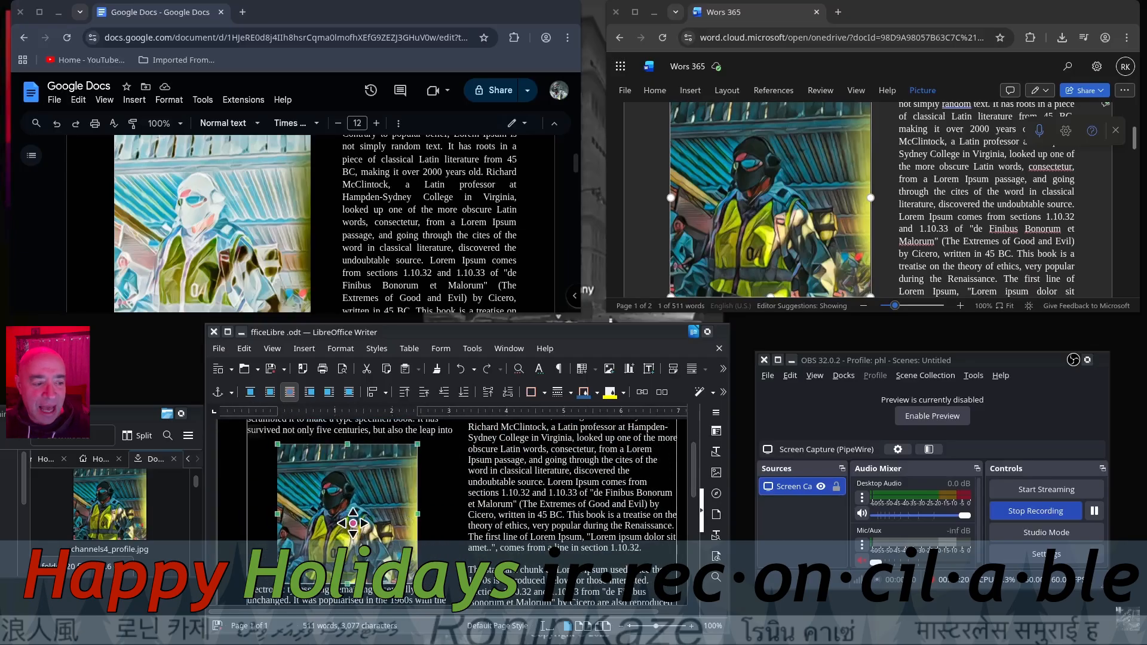
pyautogui.moveTo(410, 504)
pyautogui.mouseDown()
pyautogui.moveTo(384, 498)
pyautogui.moveTo(393, 499)
pyautogui.mouseUp()
pyautogui.scroll(2, 393, 498)
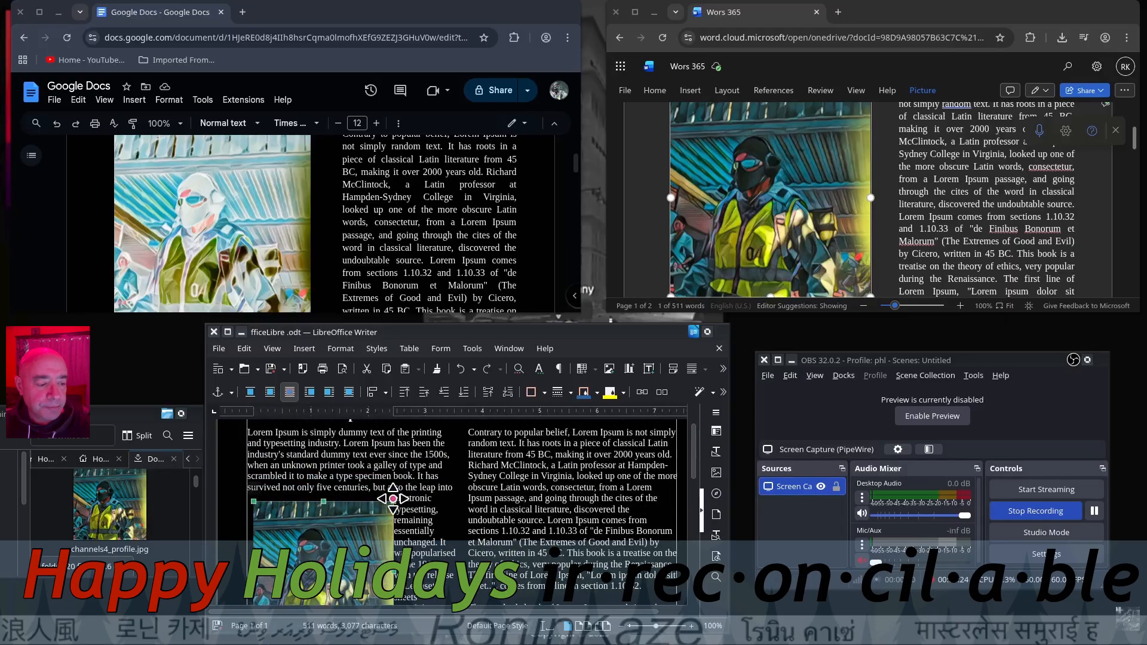
# Step: Enlarge the LibreOffice Writer image from its upper right corner until it fills most of the first column's width
pyautogui.moveTo(395, 498); pyautogui.dragTo(419, 475)
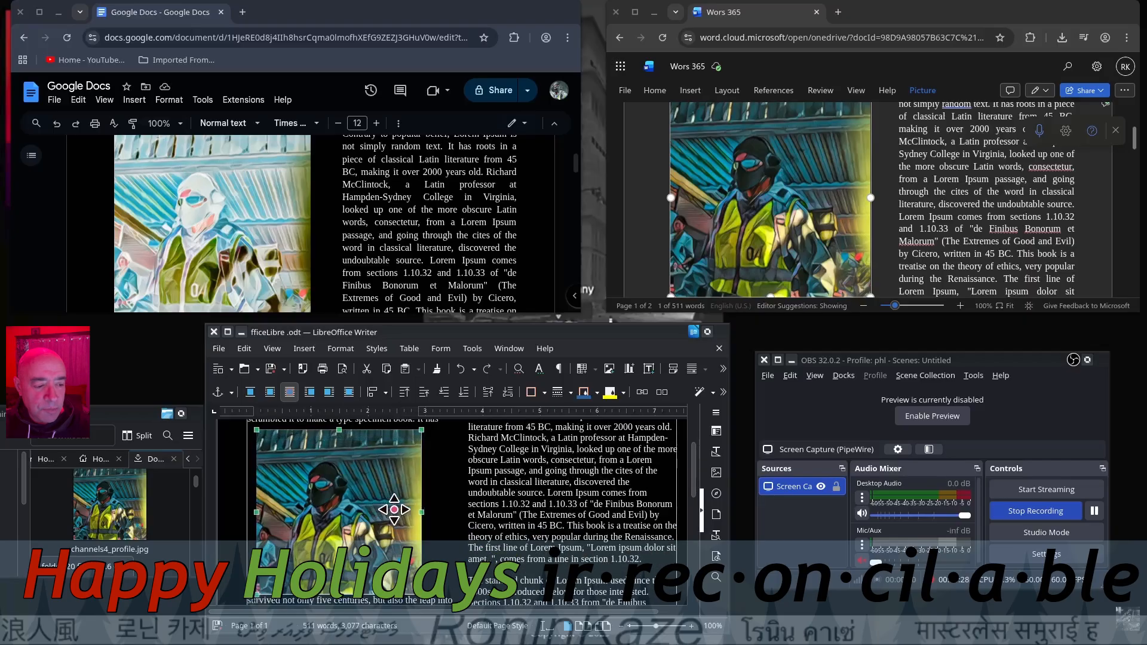
pyautogui.moveTo(422, 430); pyautogui.dragTo(434, 423)
pyautogui.scroll(3, 382, 476)
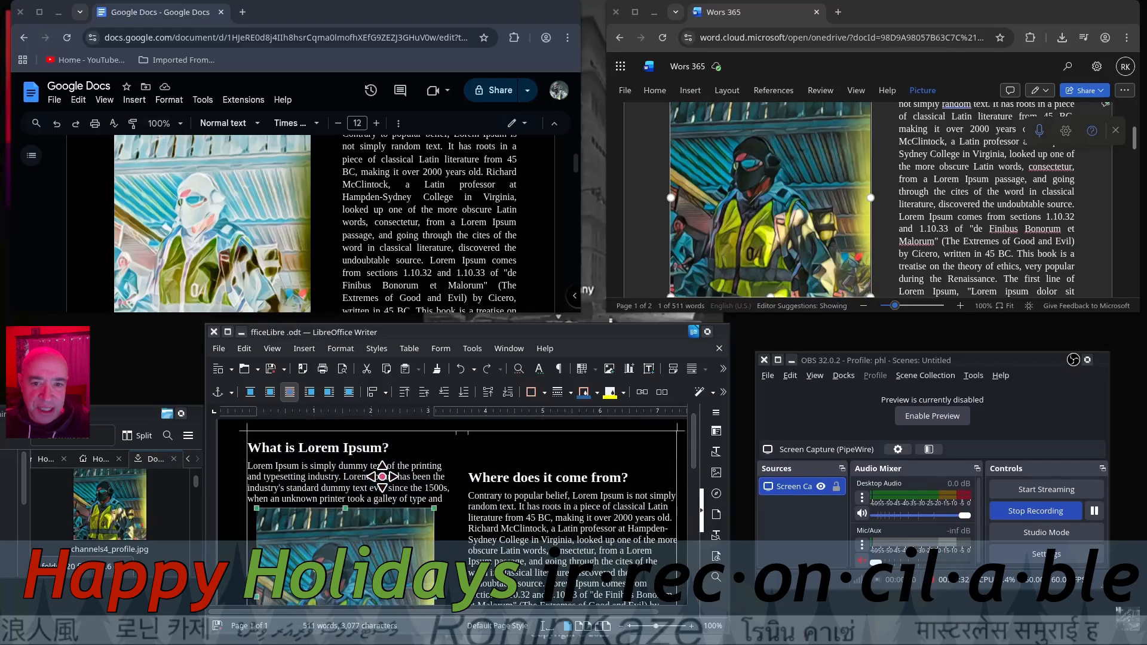
pyautogui.scroll(2, 264, 276)
# Step: Switch to Google Docs and delete the image from the first column
pyautogui.click(264, 275)
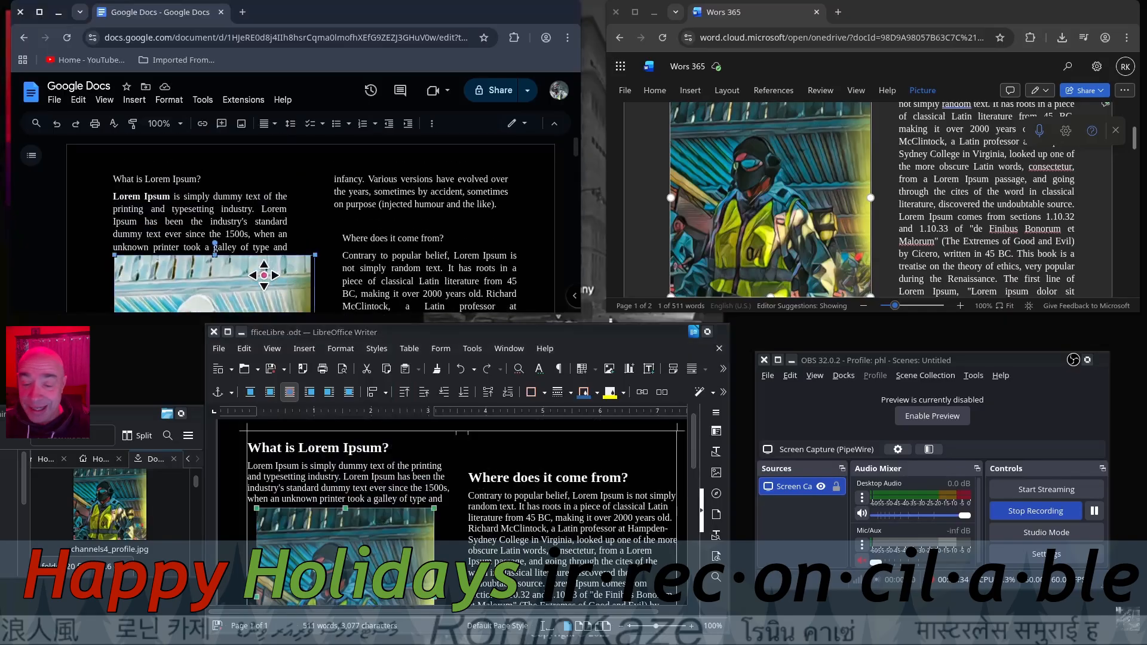
pyautogui.rightClick(264, 275)
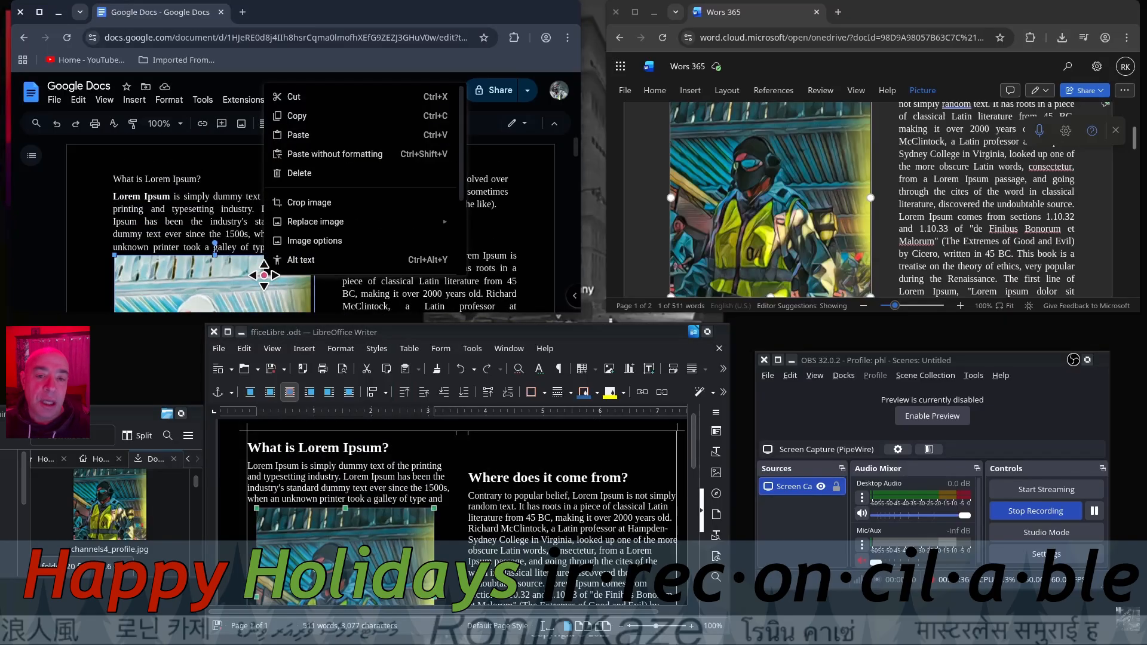
pyautogui.moveTo(299, 225)
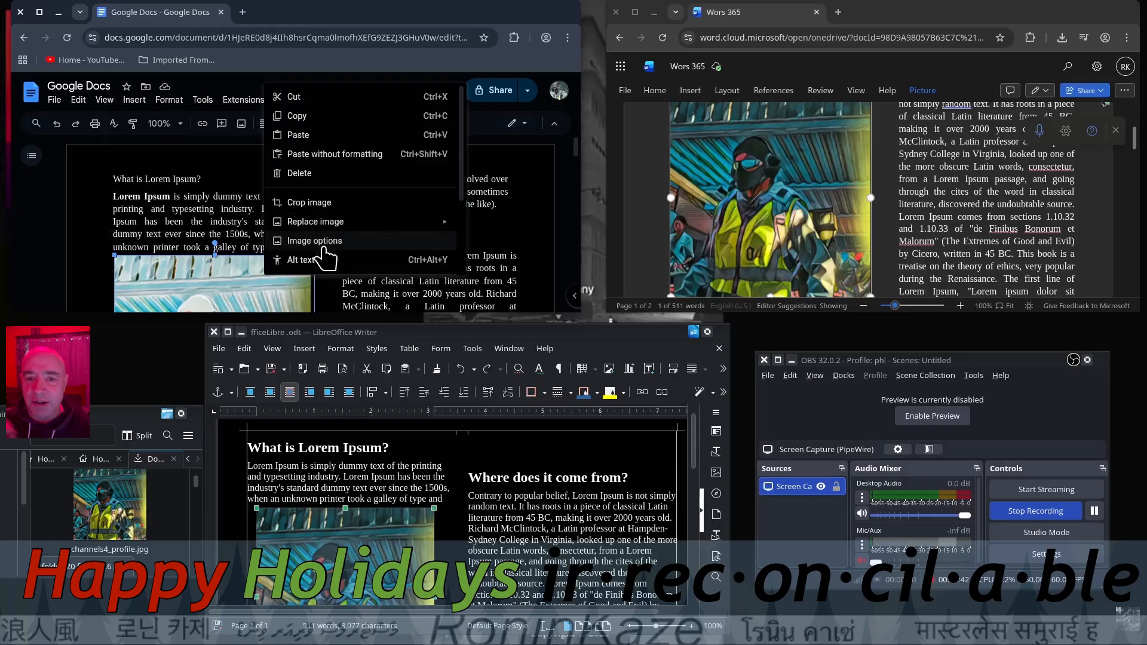
pyautogui.rightClick(243, 265)
pyautogui.rightClick(204, 279)
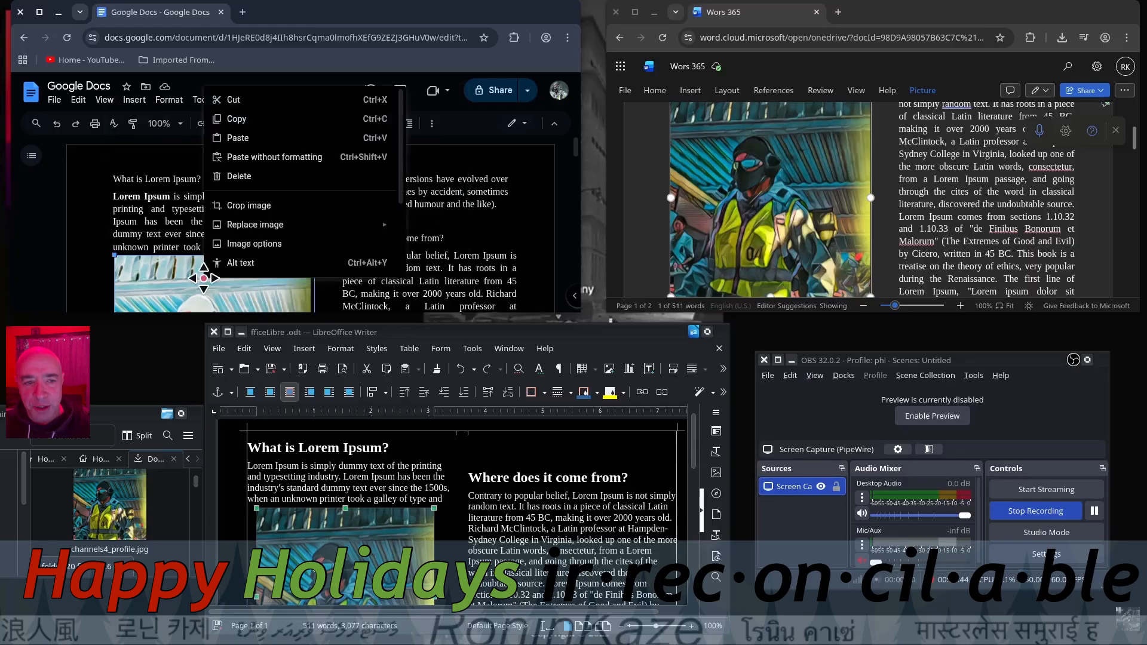
pyautogui.click(241, 176)
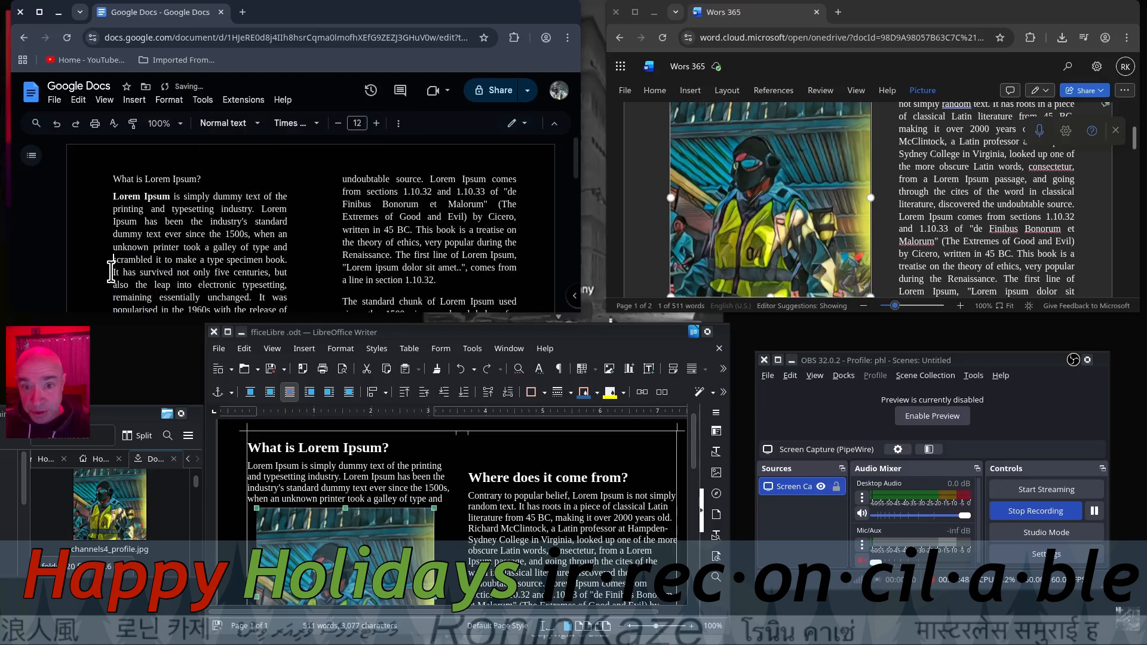
# Step: Upload channels4_profile.jpg from the computer and insert it before the line "It has survived not only five centuries" in Google Docs
pyautogui.click(134, 99)
pyautogui.moveTo(167, 127)
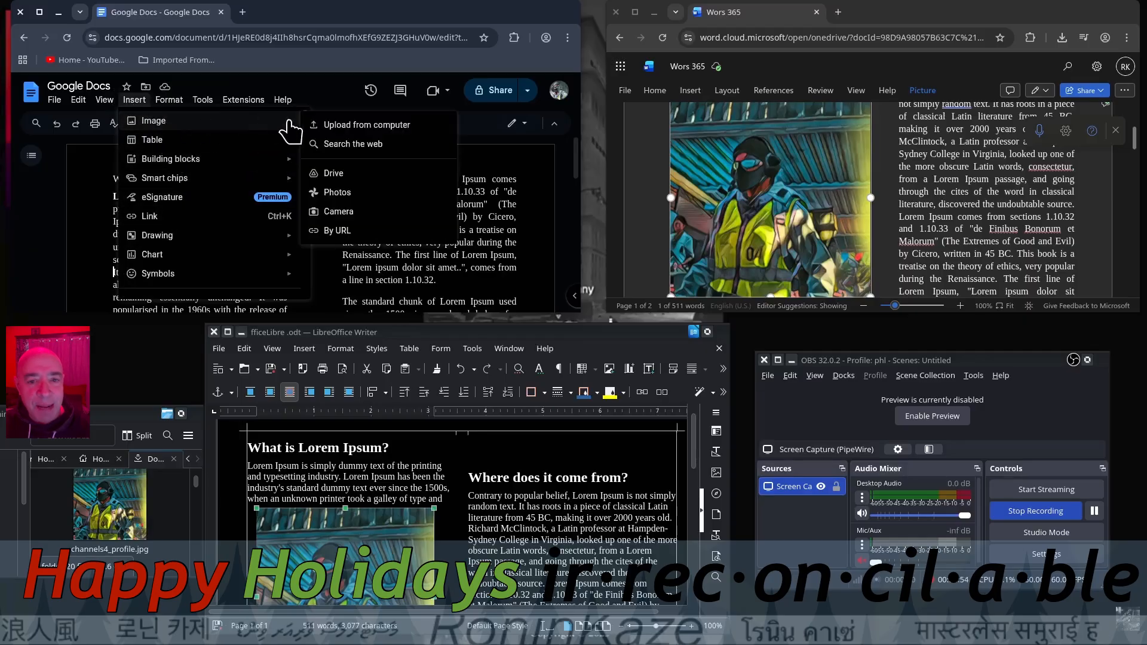
pyautogui.click(336, 129)
pyautogui.click(198, 132)
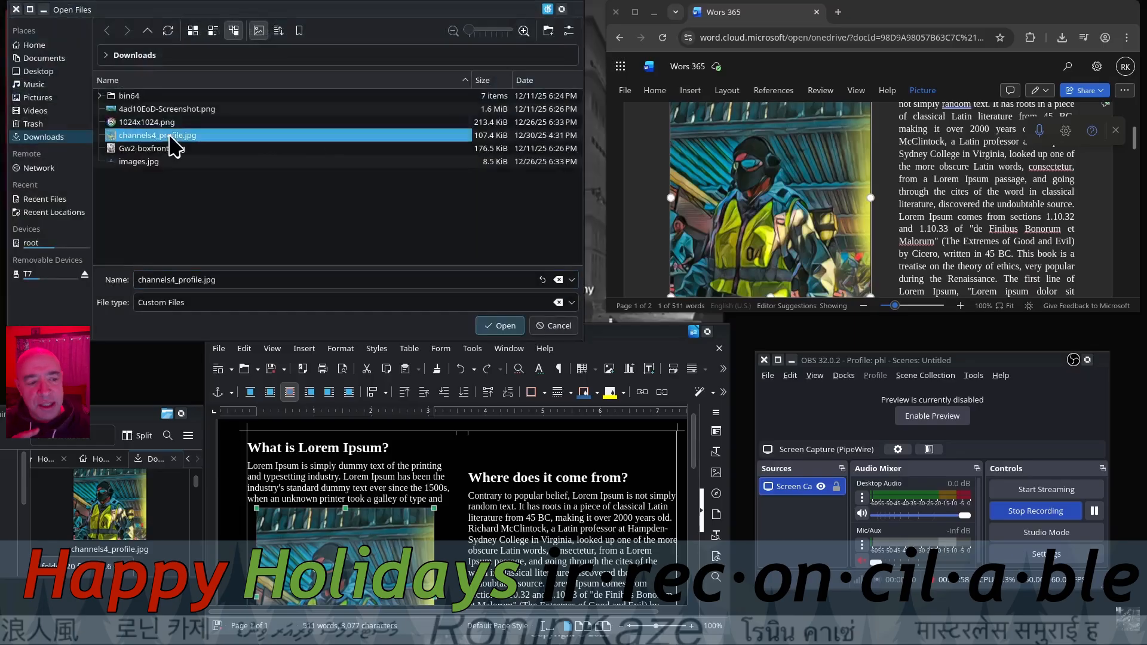
pyautogui.click(503, 325)
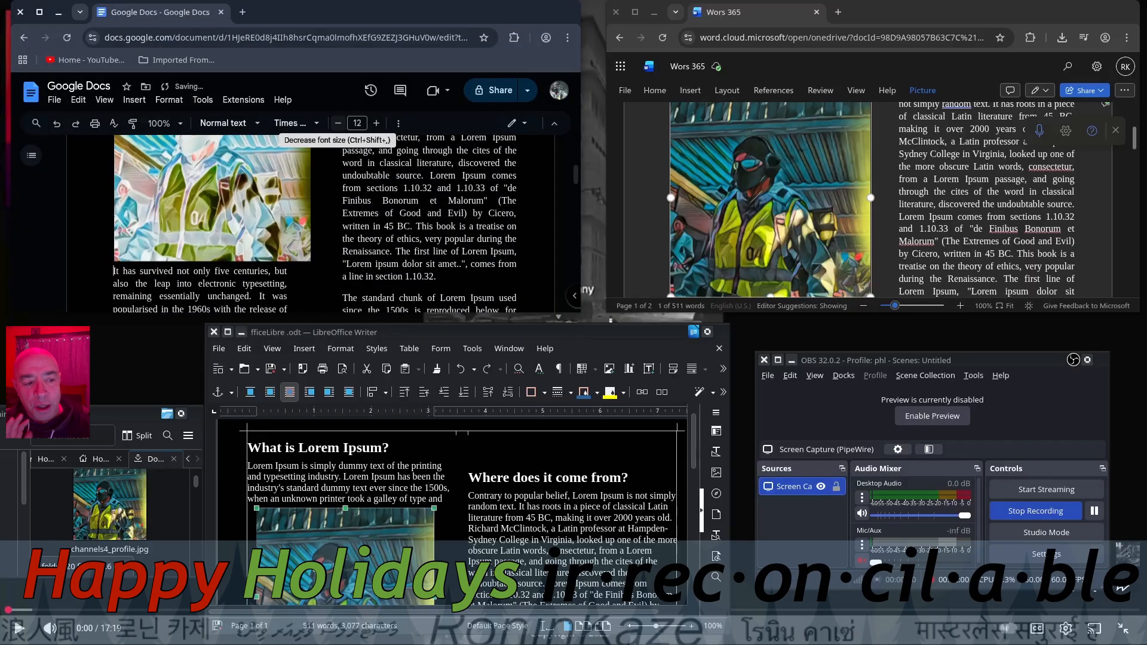
# Step: Compare the image placement and surrounding column text in the Google Docs and Word 365 documents
pyautogui.scroll(3, 451, 277)
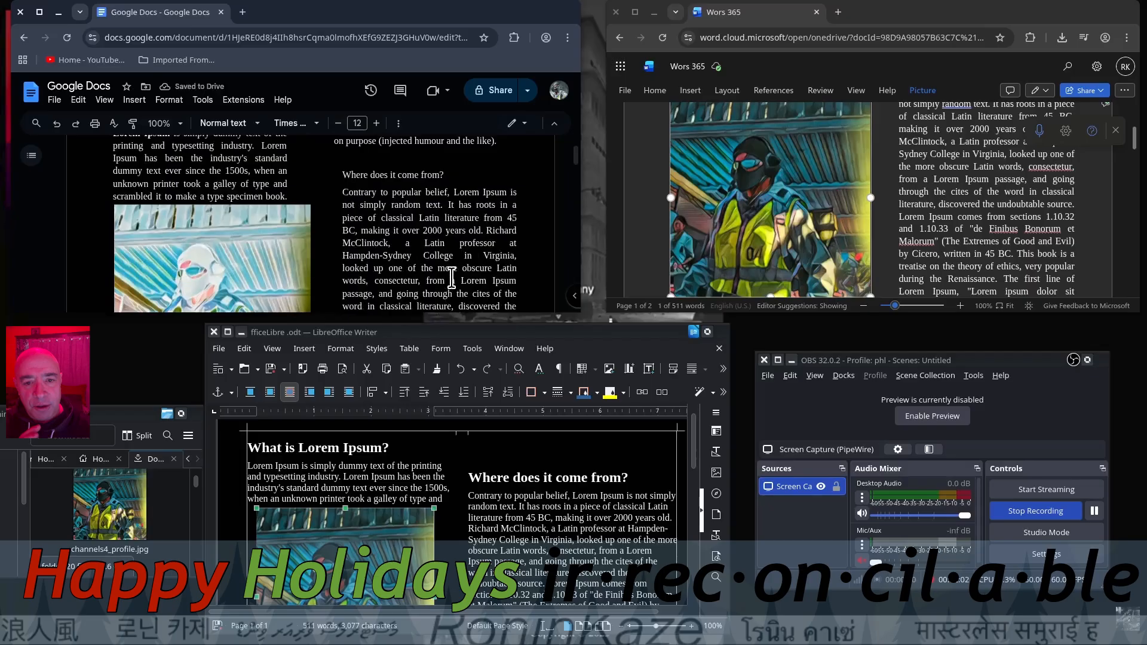
pyautogui.scroll(-2, 451, 276)
pyautogui.scroll(4, 454, 273)
pyautogui.scroll(-1, 460, 270)
pyautogui.scroll(-2, 459, 270)
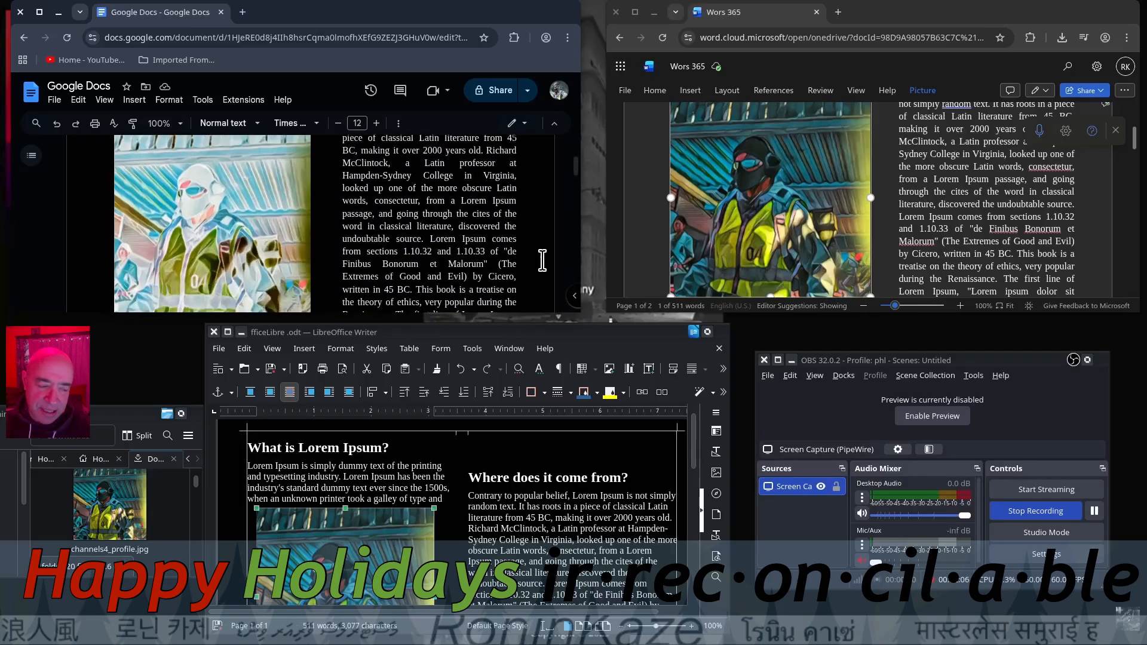
pyautogui.scroll(3, 916, 263)
pyautogui.scroll(-2, 915, 263)
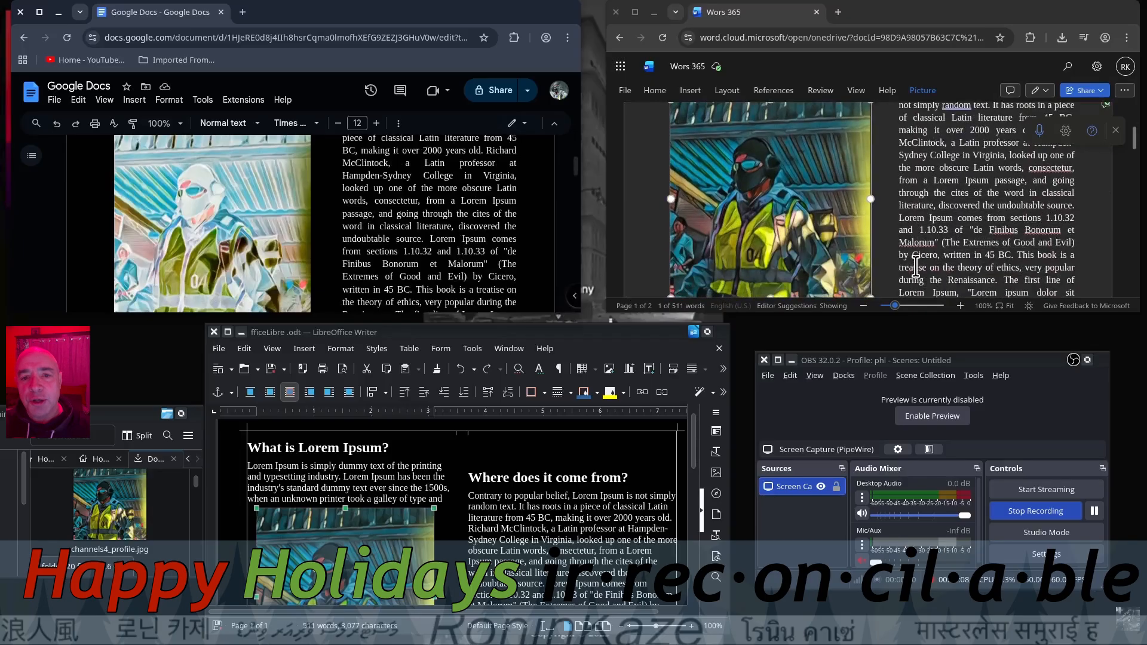
pyautogui.scroll(3, 460, 239)
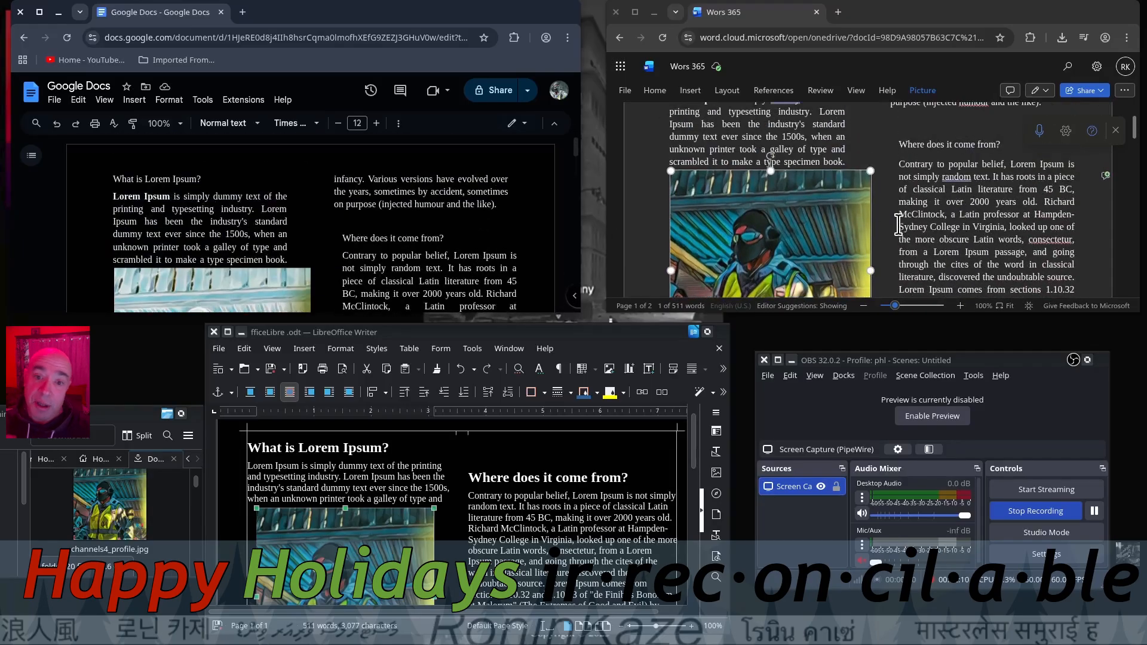
pyautogui.scroll(2, 771, 225)
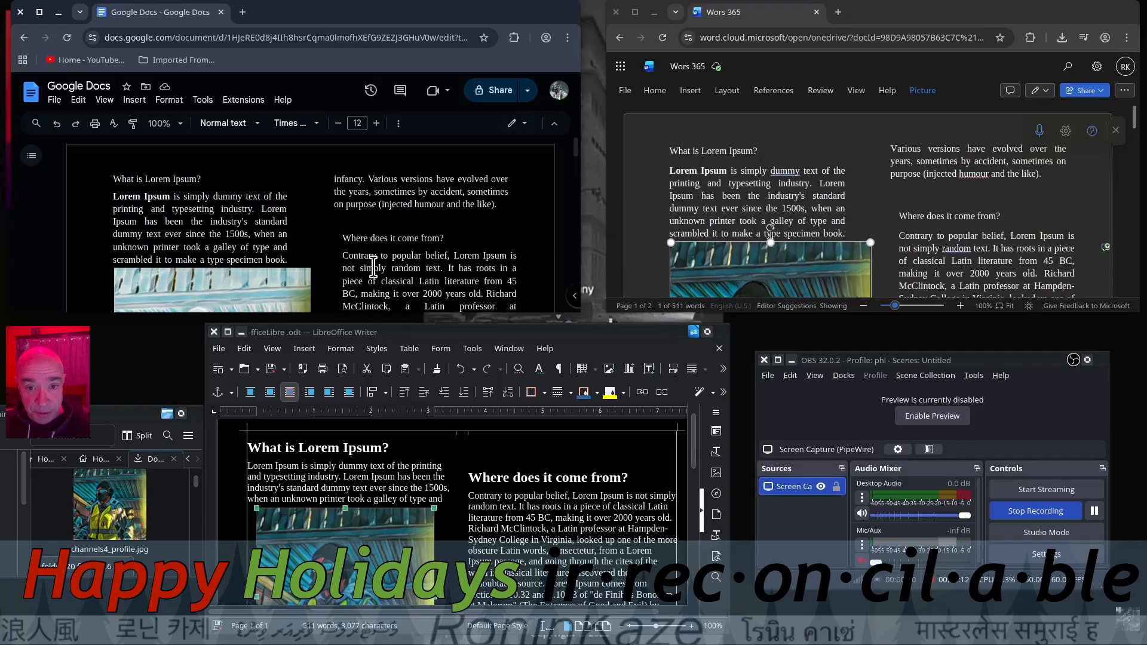
# Step: Reduce the Google Docs image from its upper right corner to match the first column's text width, and deselect it
pyautogui.click(299, 280)
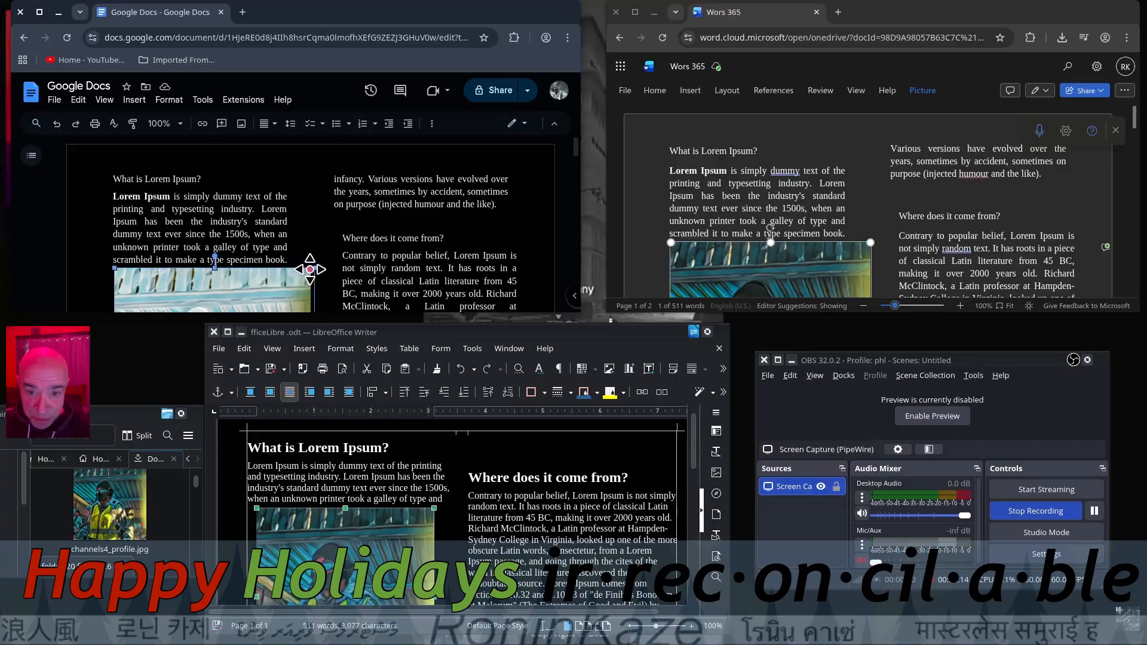
pyautogui.moveTo(298, 280); pyautogui.dragTo(285, 268)
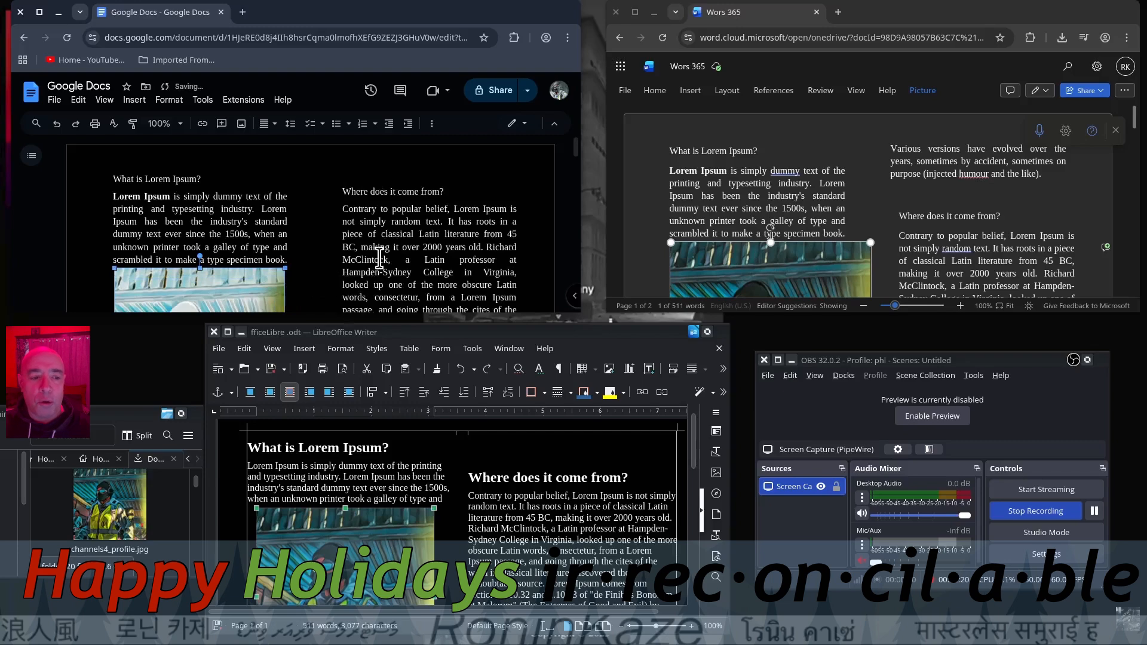
pyautogui.click(178, 179)
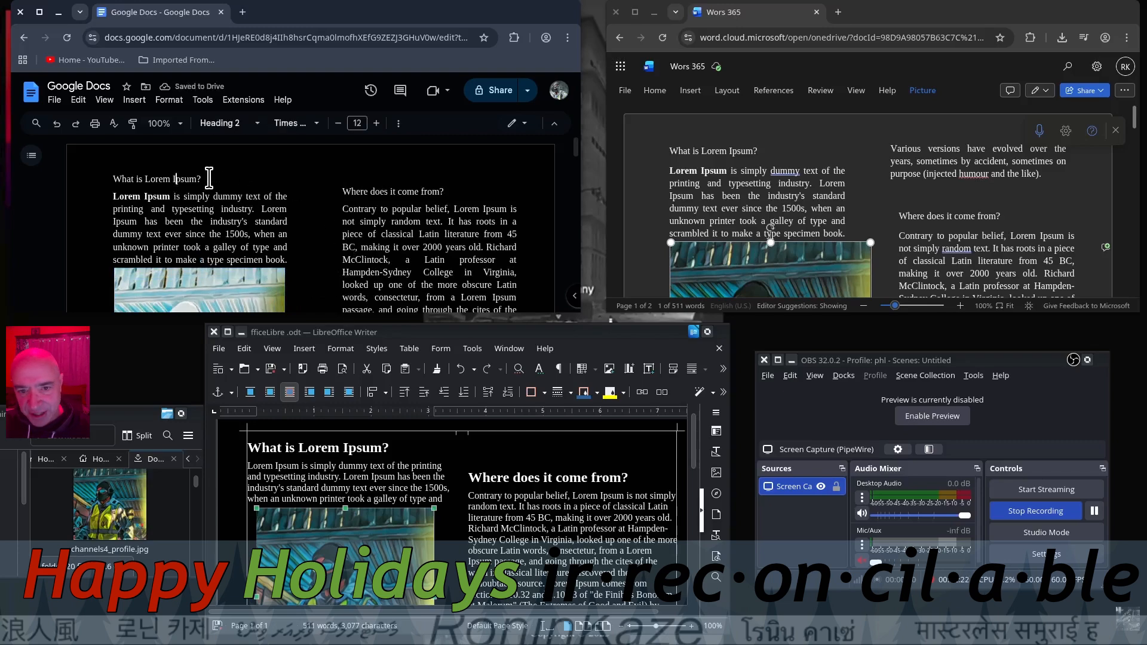
# Step: Review the "What is Lorem Ipsum?" heading and how the two-column text flows around the resized image in Google Docs
pyautogui.moveTo(199, 180); pyautogui.dragTo(106, 180)
pyautogui.click(198, 211)
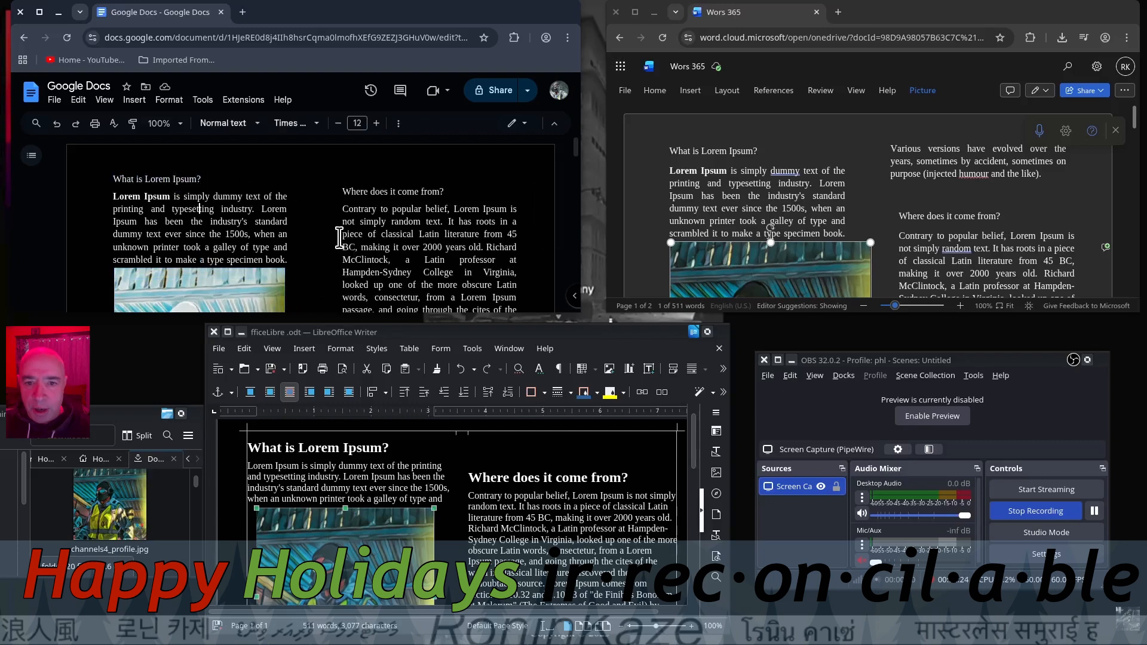
pyautogui.scroll(-5, 543, 254)
pyautogui.scroll(-1, 920, 233)
pyautogui.scroll(-5, 920, 233)
pyautogui.scroll(5, 920, 234)
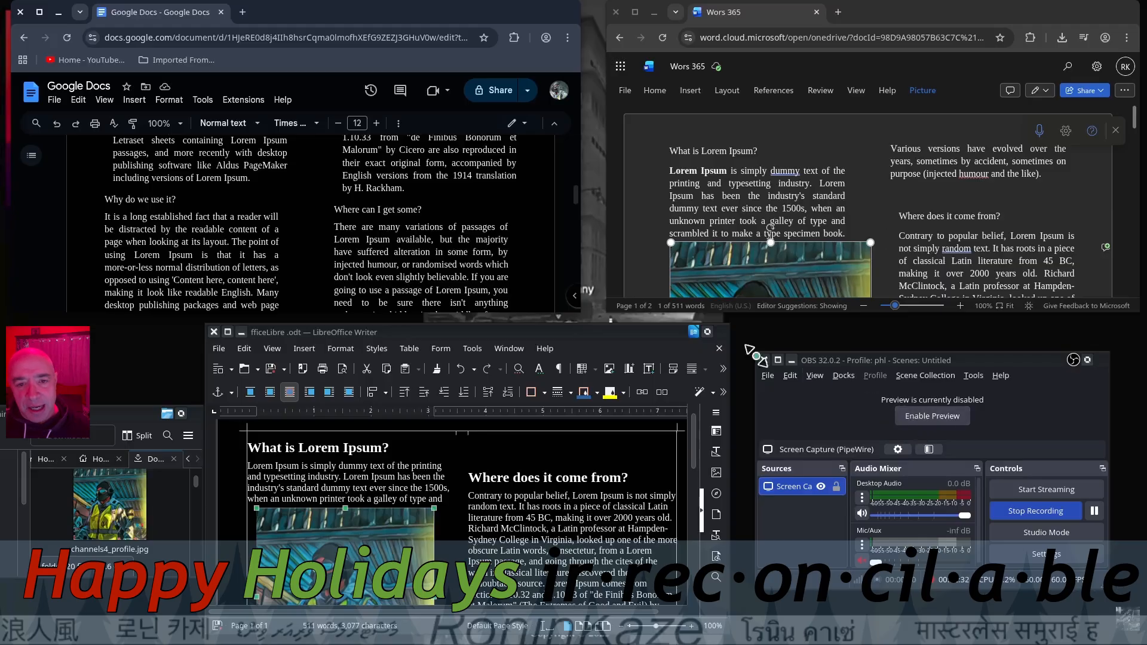
pyautogui.scroll(3, 424, 255)
pyautogui.scroll(2, 425, 256)
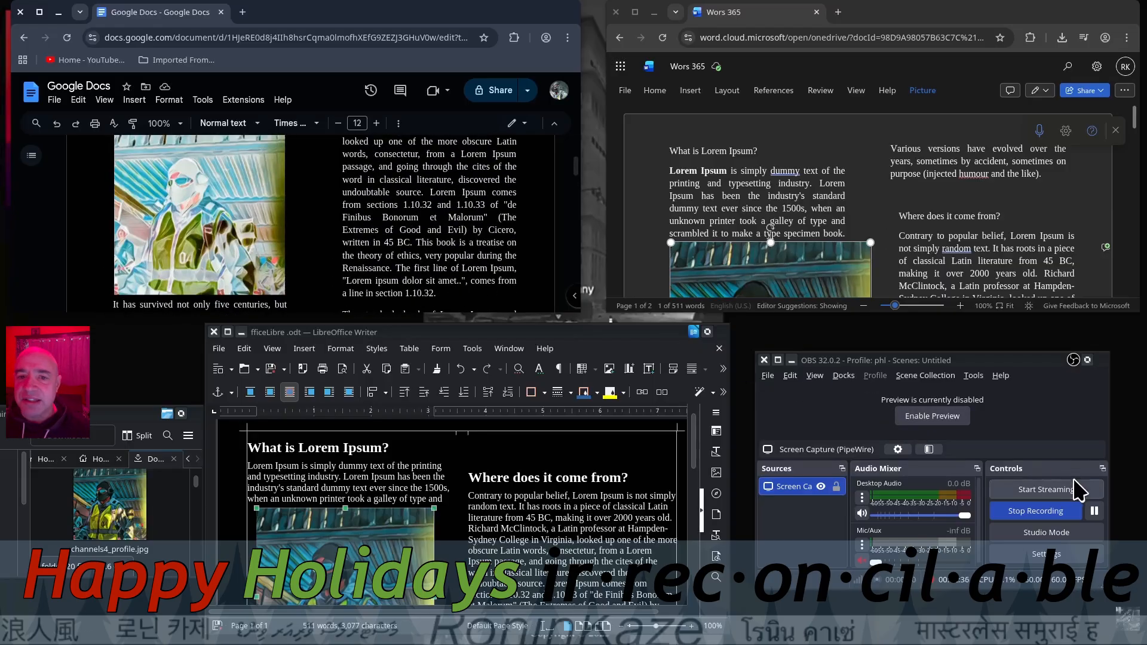
pyautogui.click(1041, 513)
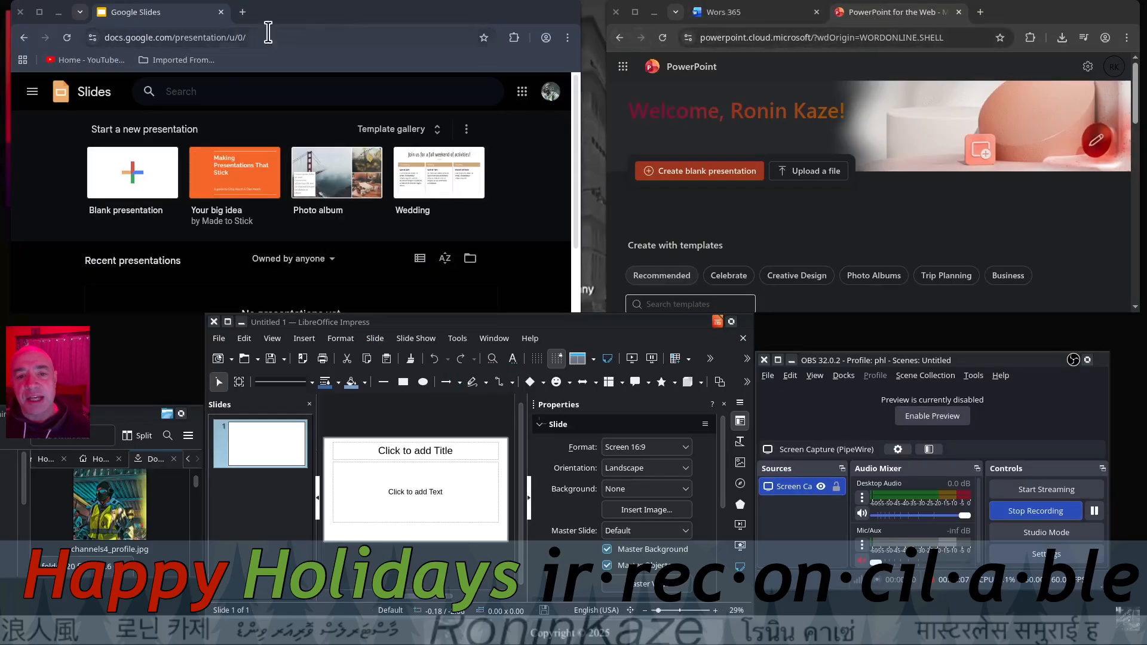
# Step: Close the Word 365 document and create blank presentations in Google Slides and PowerPoint for the web
pyautogui.click(816, 12)
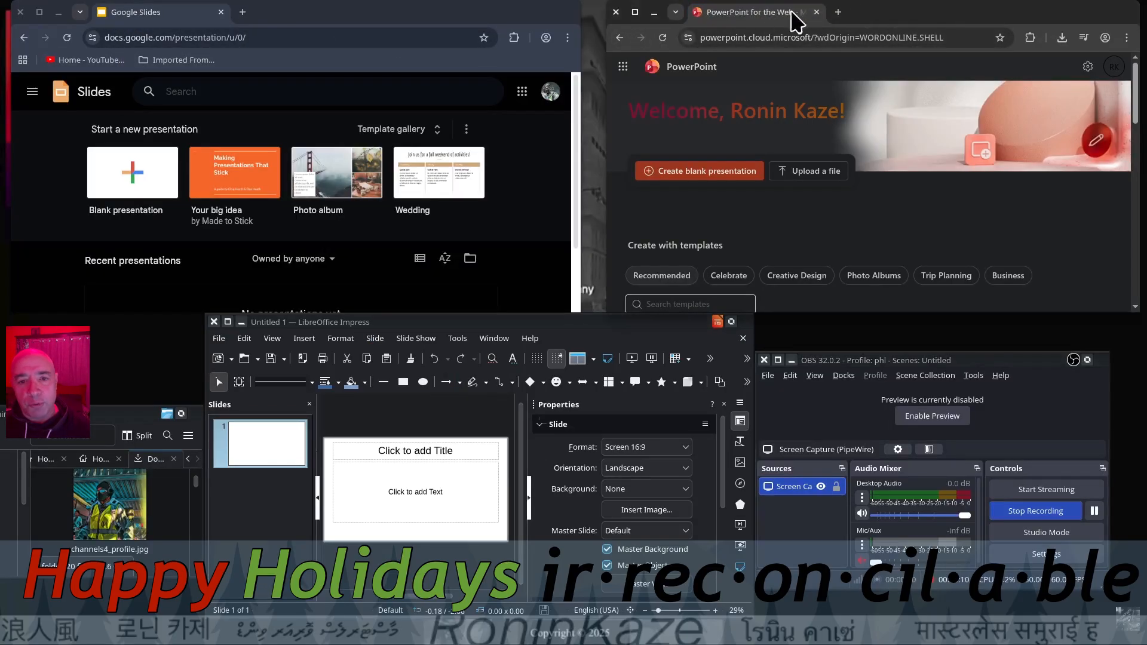
pyautogui.click(129, 177)
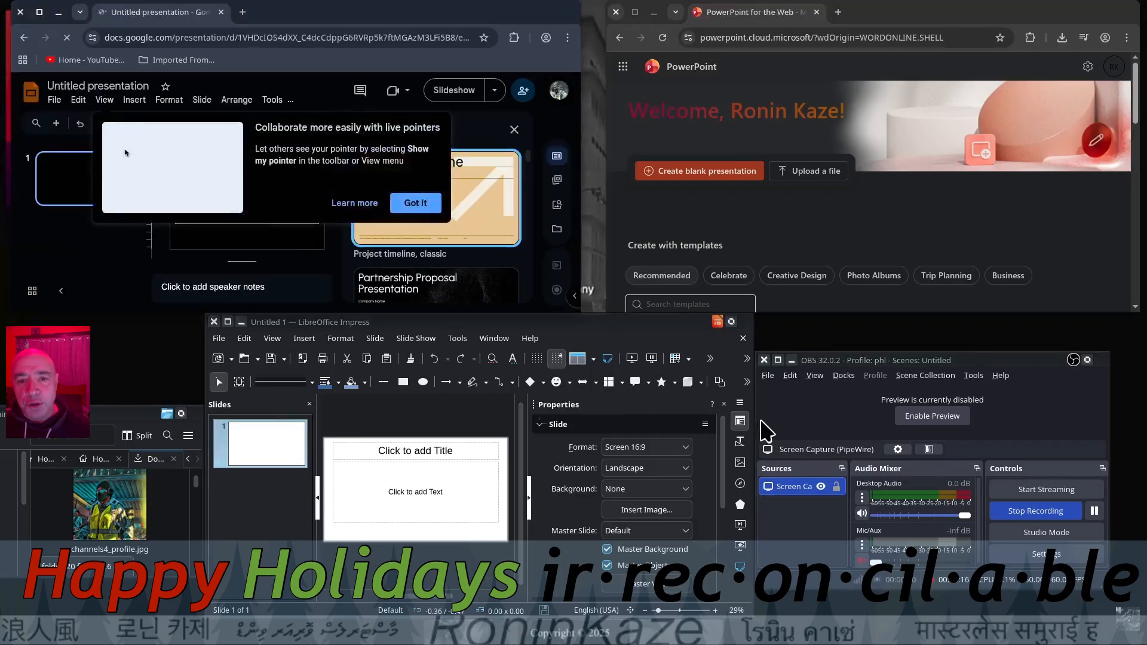
pyautogui.click(414, 204)
pyautogui.click(730, 175)
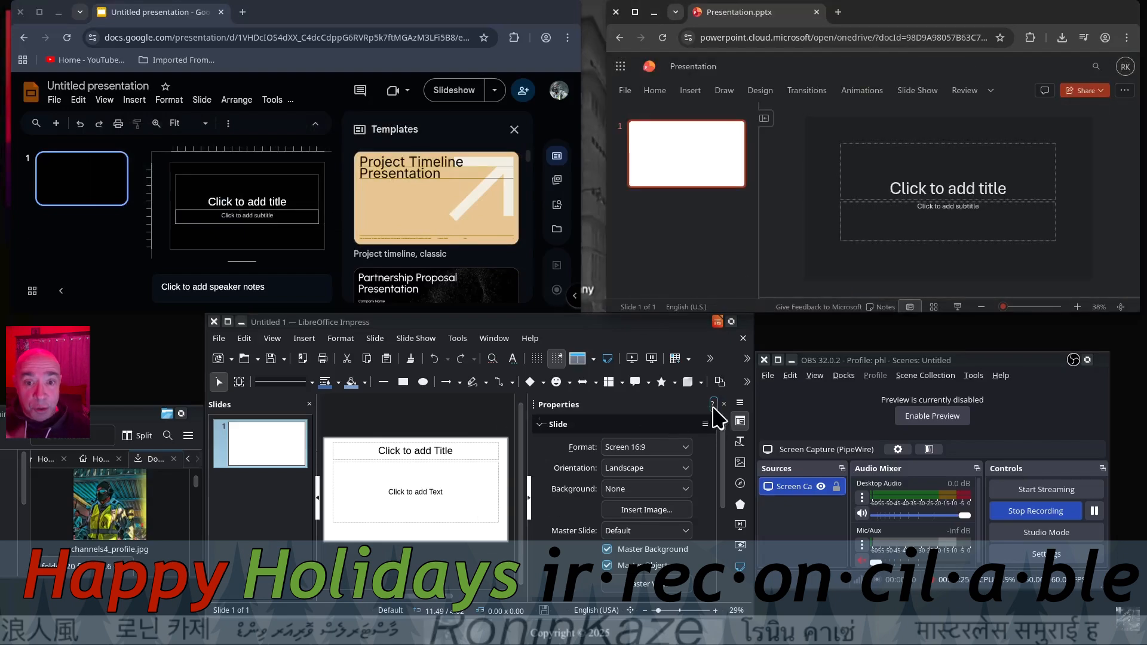
# Step: Hide the Properties sidebar in LibreOffice Impress, the Templates pane in Google Slides and the Designer pane in PowerPoint
pyautogui.click(738, 421)
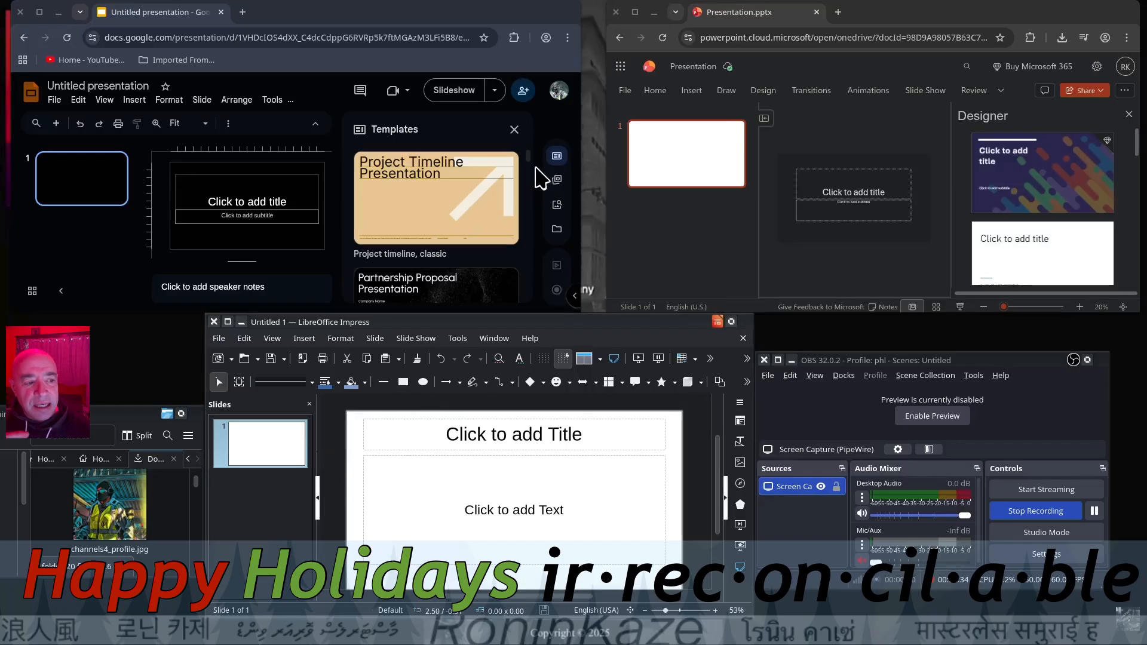
pyautogui.click(514, 130)
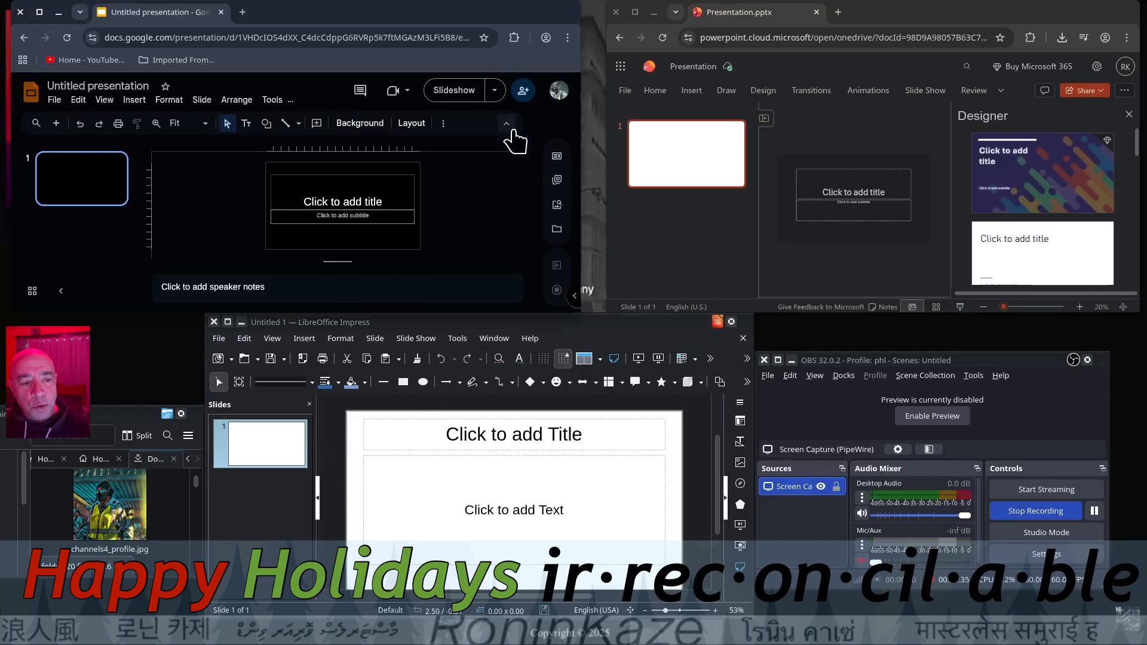
pyautogui.click(1129, 114)
# Step: Enter "Office Eval" as the title and the presenter's name as the subtitle on the first Google Slides slide
pyautogui.click(374, 192)
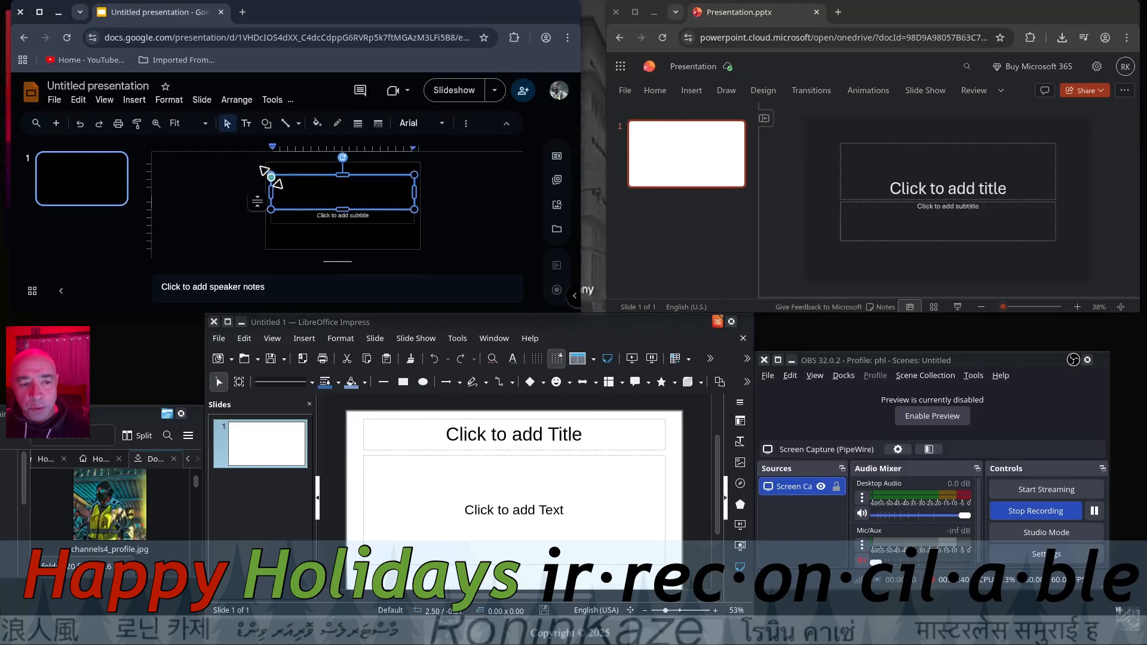
pyautogui.write('Office Eval')
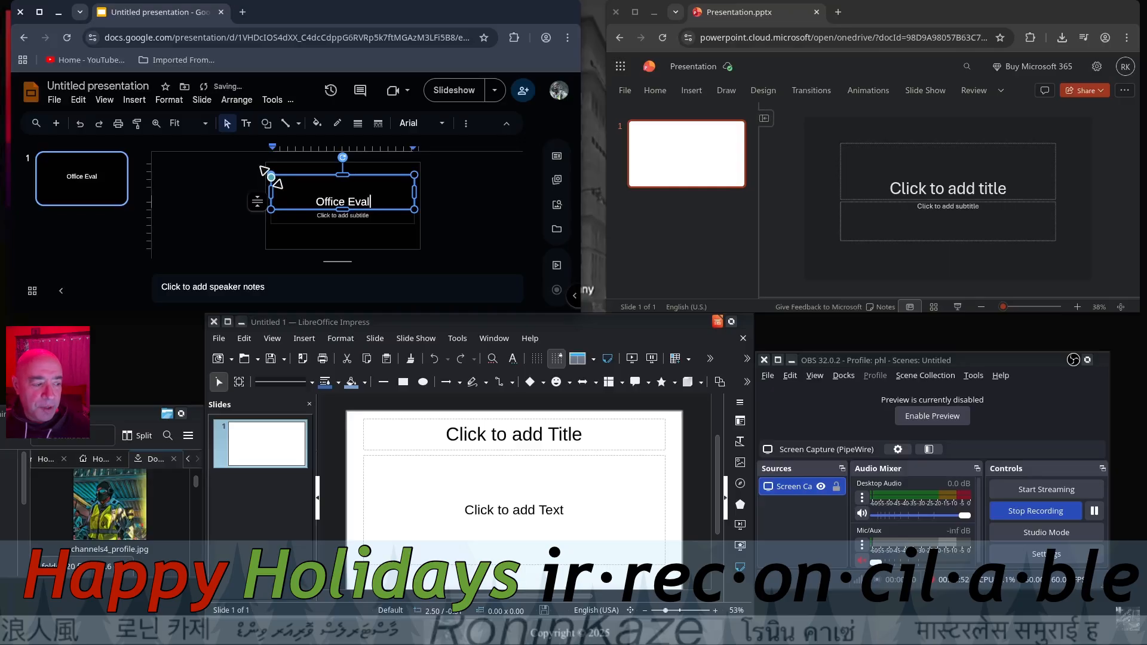
pyautogui.click(357, 216)
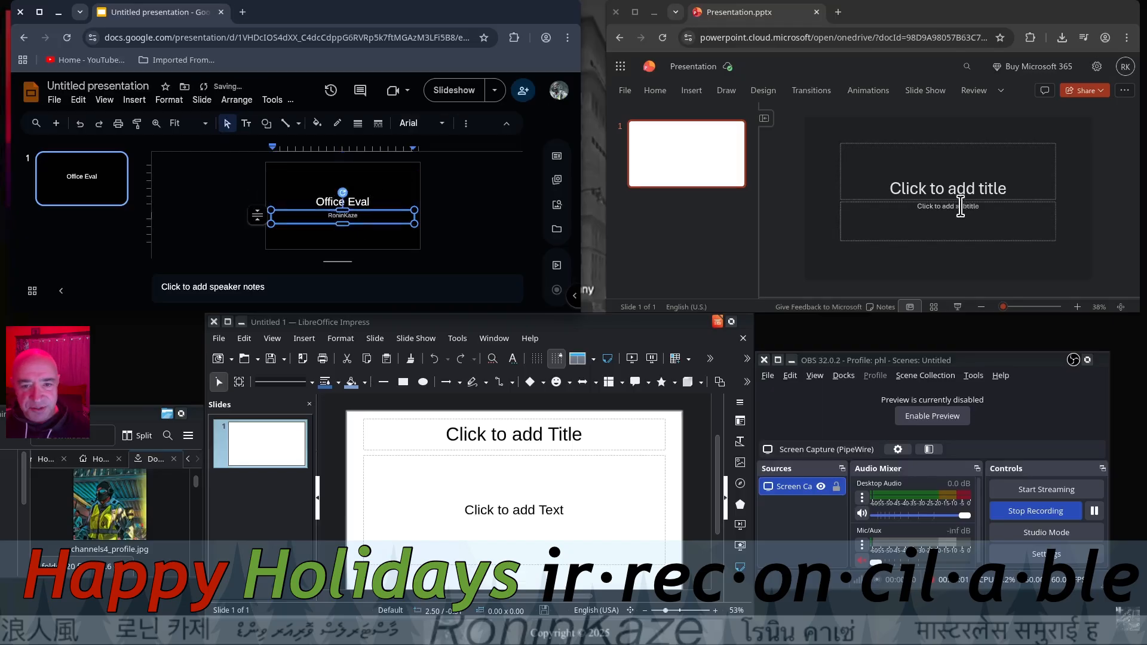
# Step: Enter "Office Eval" as the title and the presenter's name as the subtitle on the first PowerPoint slide
pyautogui.click(946, 186)
pyautogui.write('Office Eval')
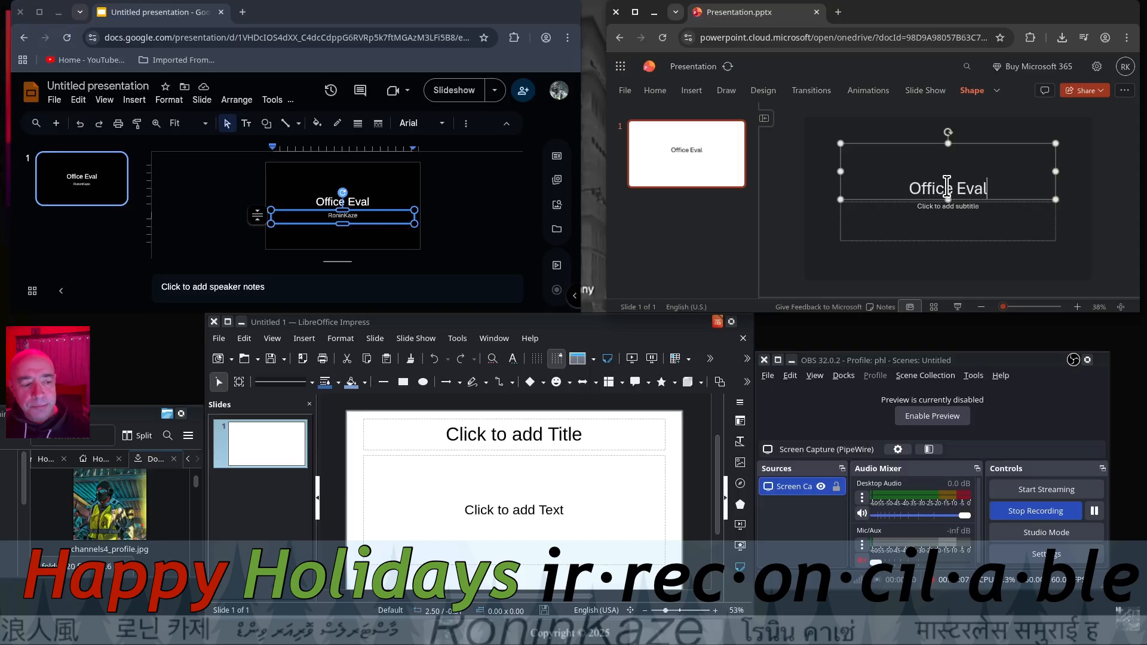
pyautogui.click(956, 203)
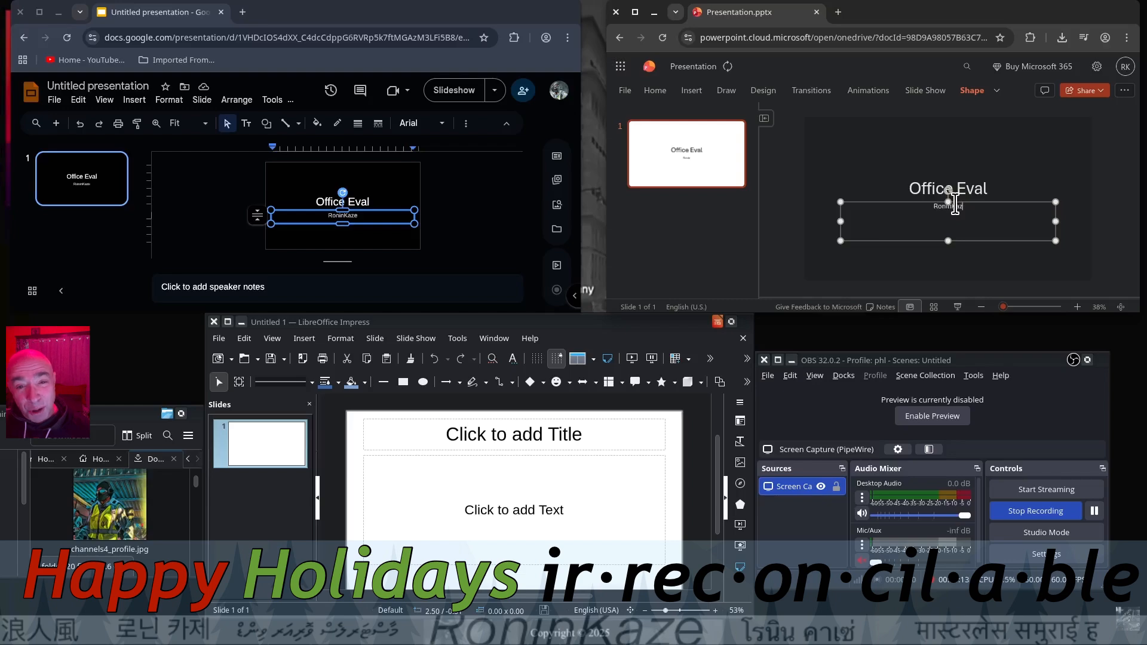
# Step: Fill the first LibreOffice Impress slide with the title "Office Eval" and the presenter's name as body text, and deselect the PowerPoint subtitle
pyautogui.click(504, 433)
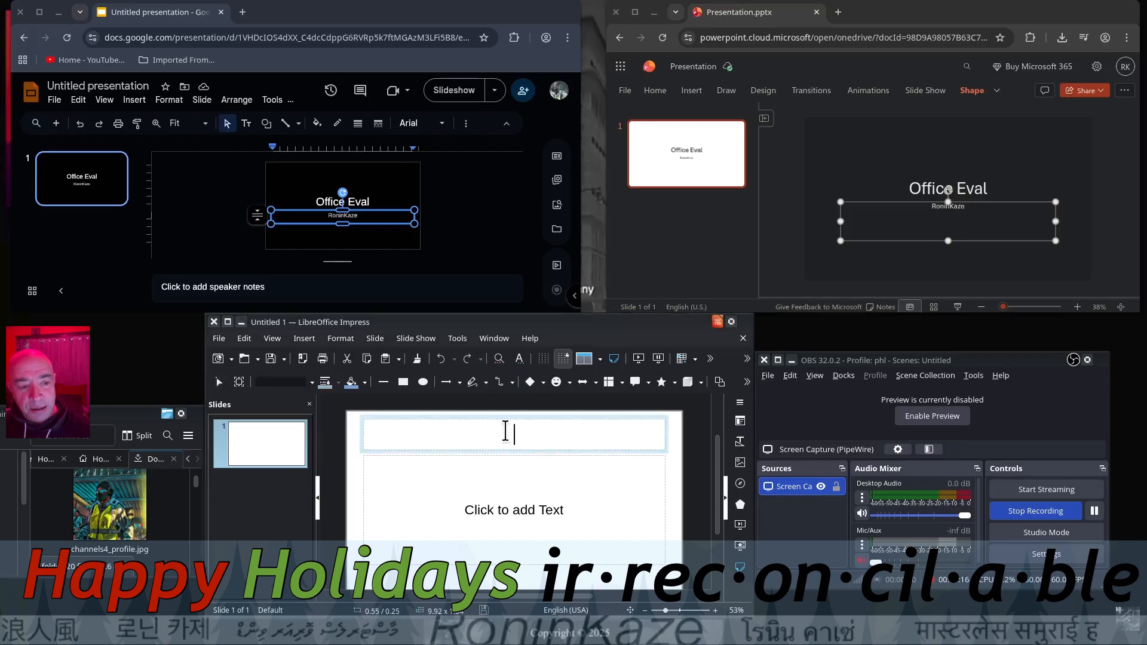
pyautogui.write('Office Eval')
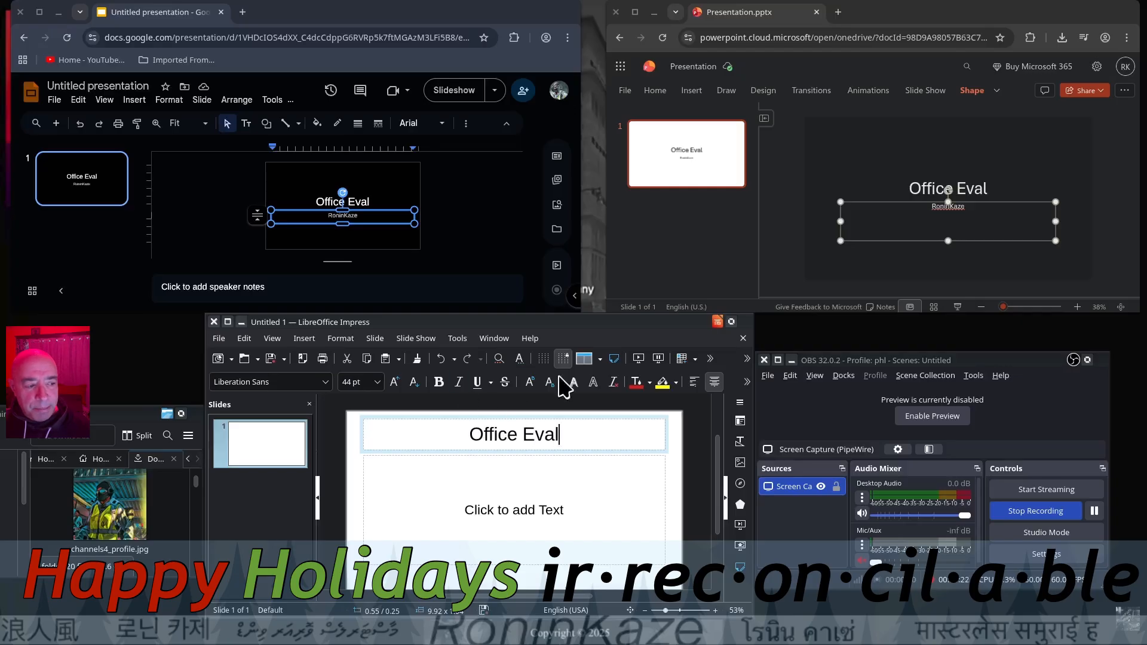
pyautogui.click(532, 509)
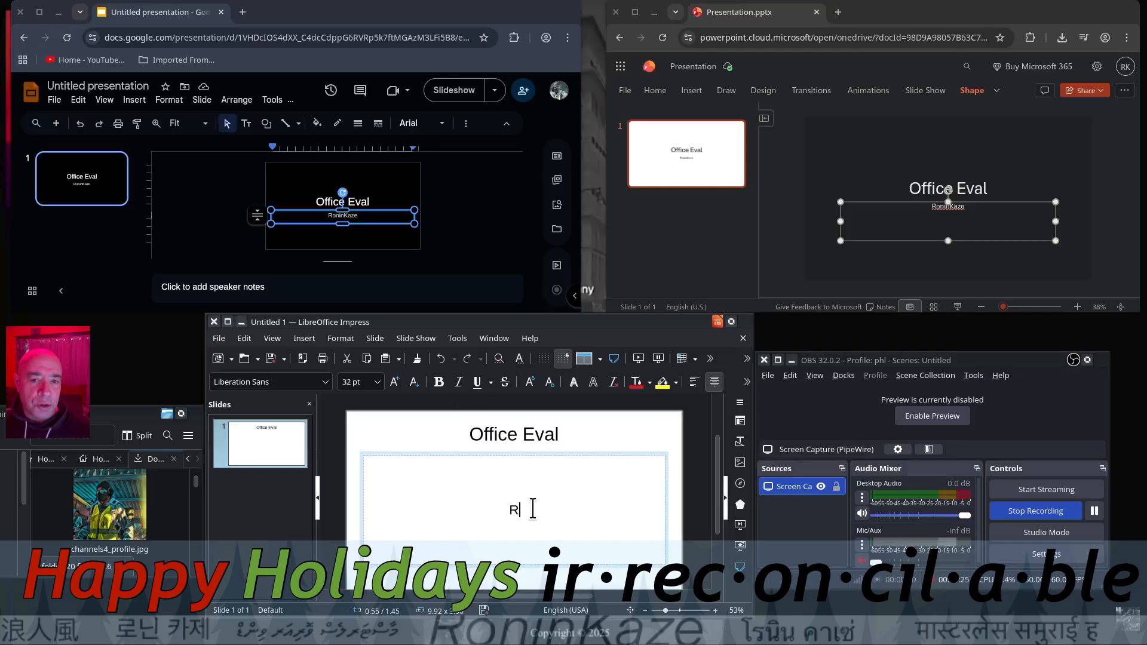
pyautogui.write('RoninKaze')
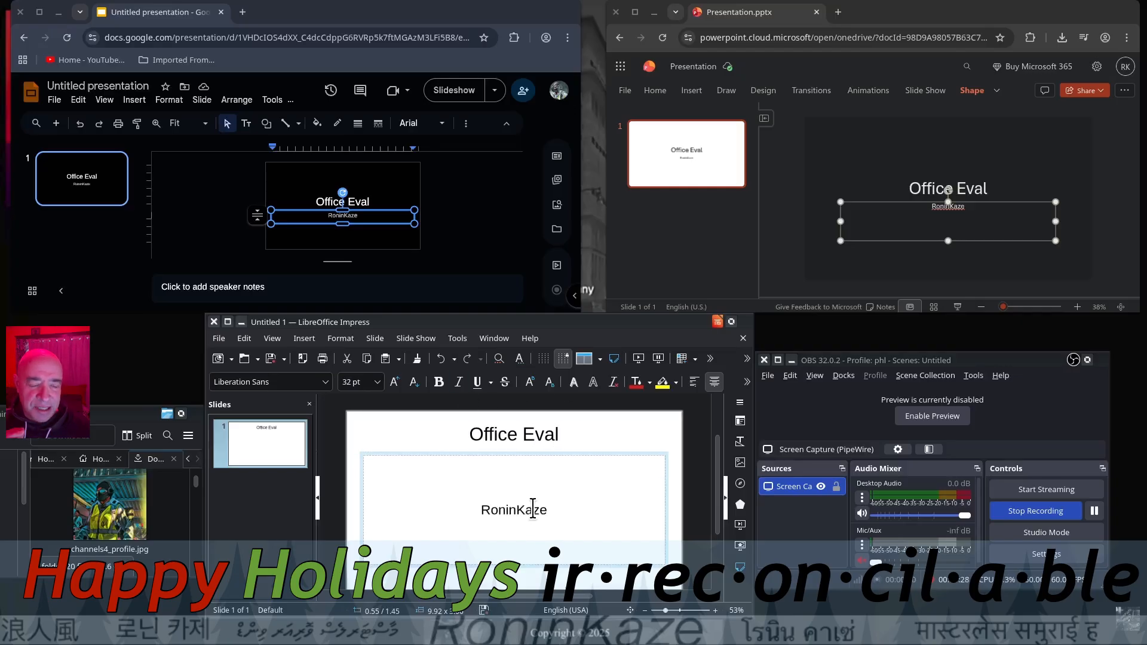
pyautogui.press('Escape')
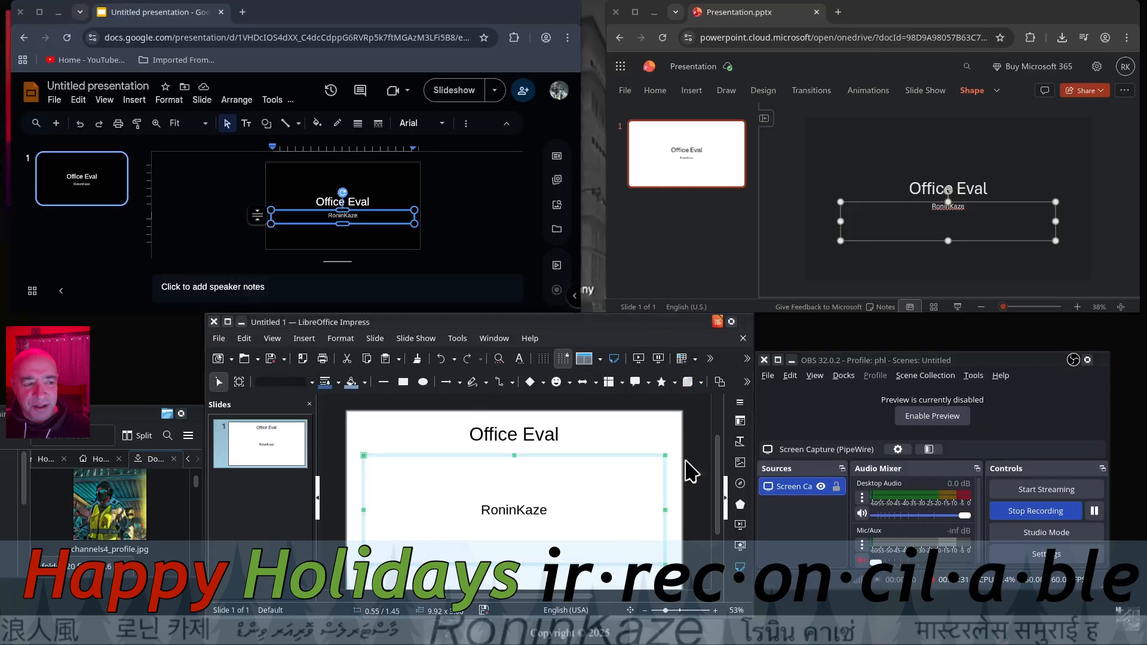
pyautogui.click(883, 272)
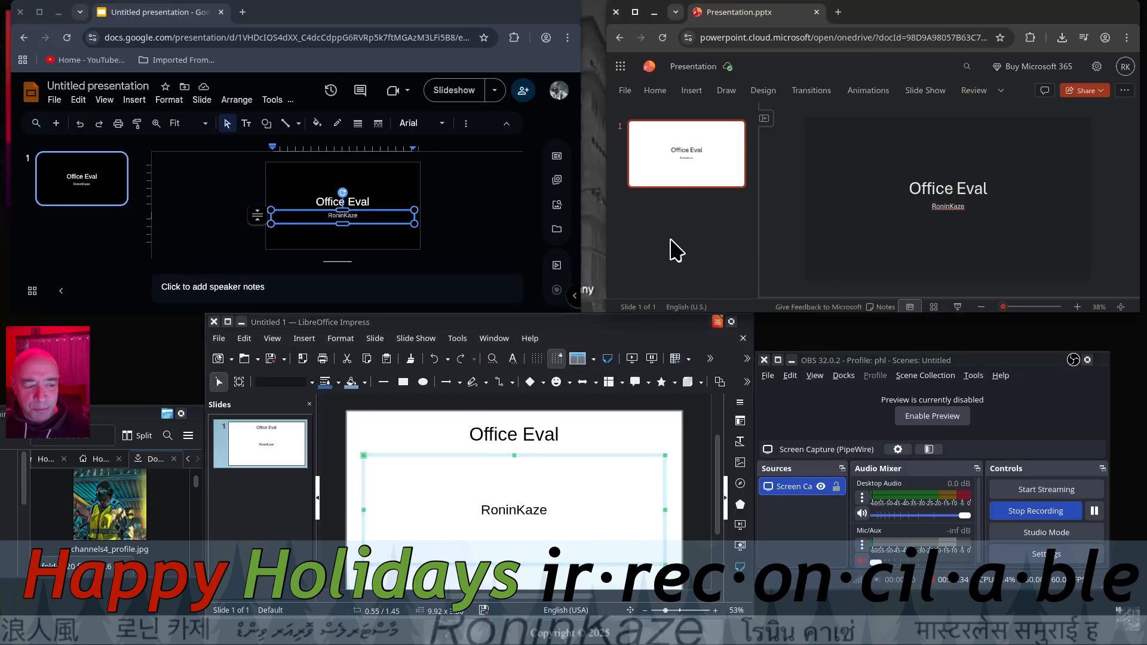
# Step: Place channels4_profile.jpg from the file manager on a new second Google Slides slide and delete that slide's body text placeholder
pyautogui.click(56, 124)
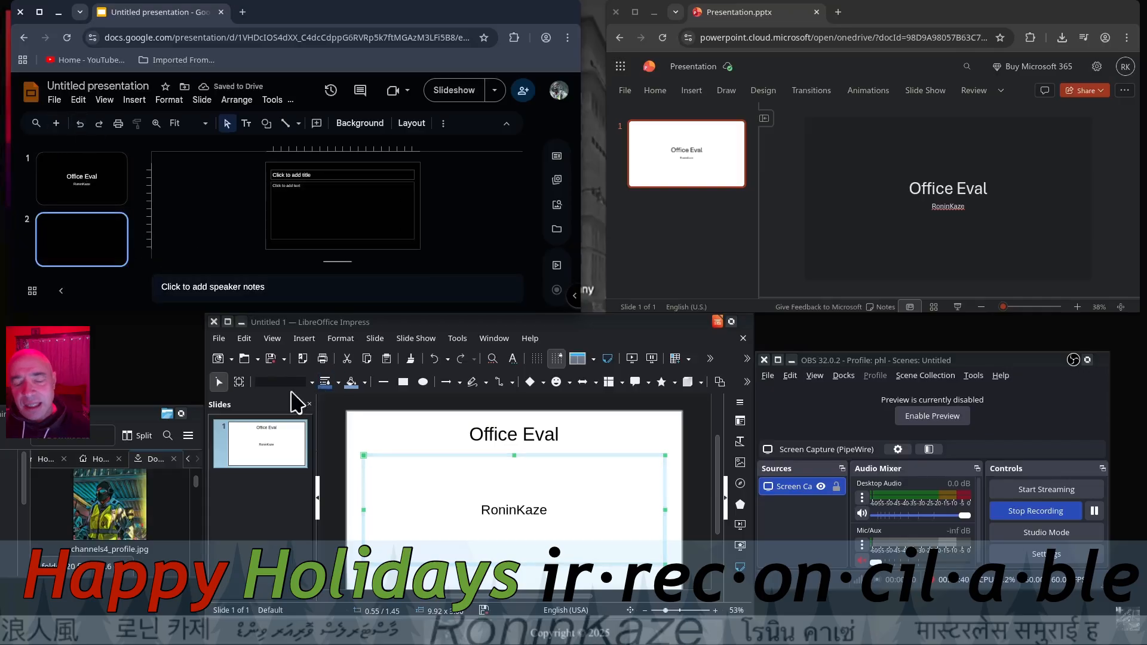
pyautogui.moveTo(124, 511); pyautogui.dragTo(351, 190)
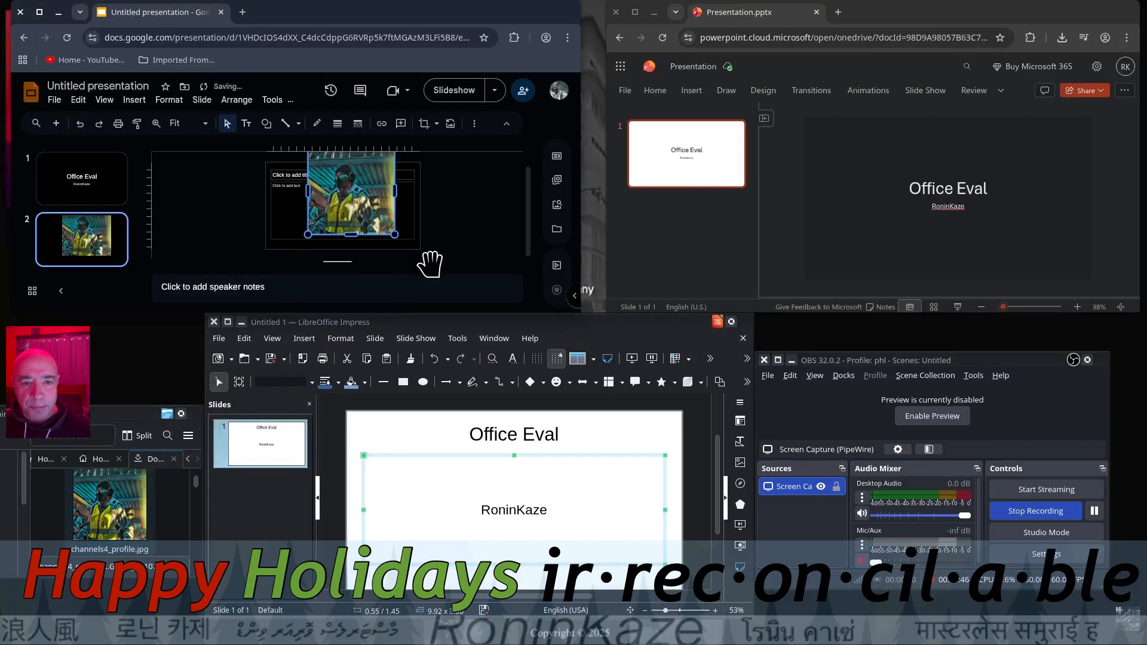
pyautogui.click(272, 202)
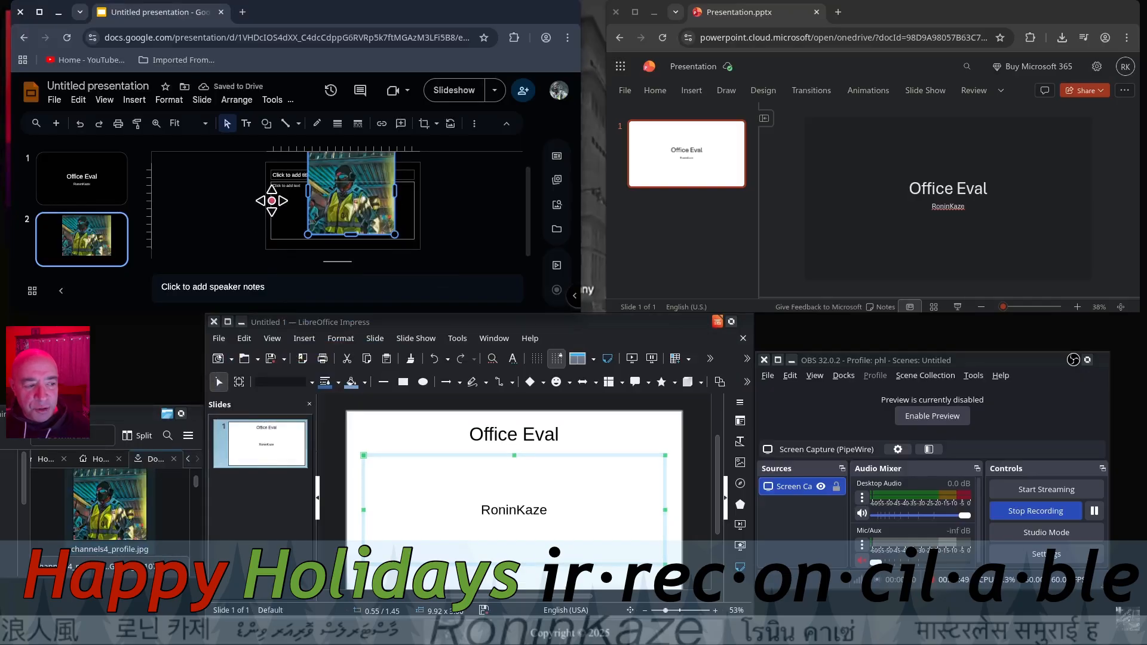
pyautogui.press('Delete')
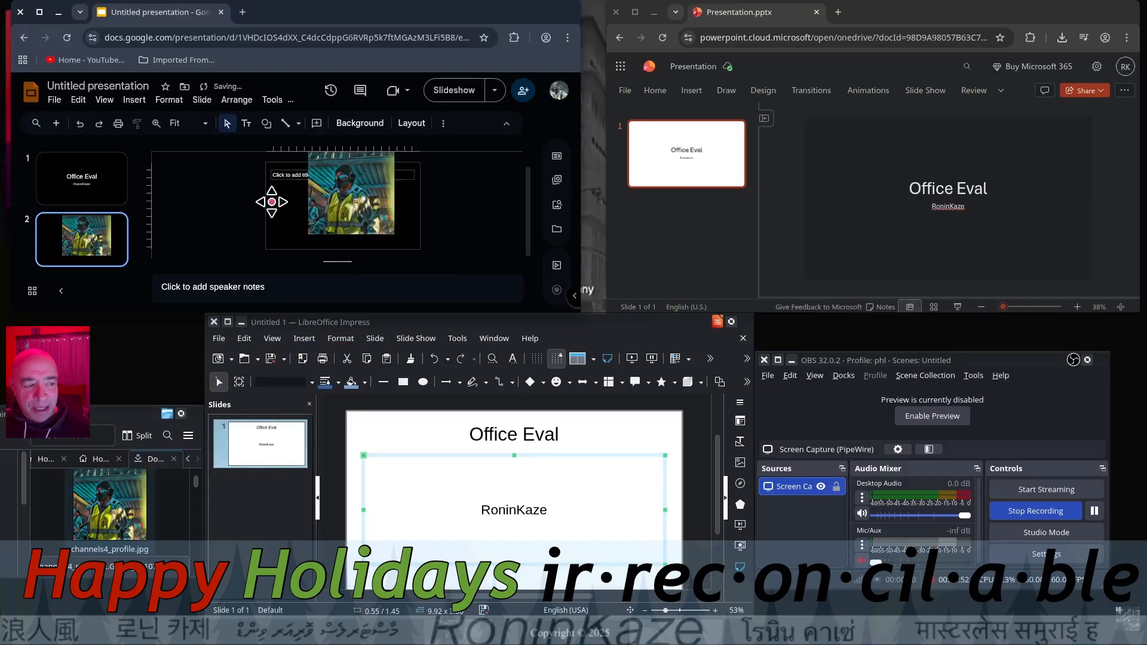
# Step: Shrink and move the image to sit below the title on the second Google Slides slide, and title the slide "Who am I"
pyautogui.click(344, 214)
pyautogui.moveTo(394, 233); pyautogui.dragTo(351, 218)
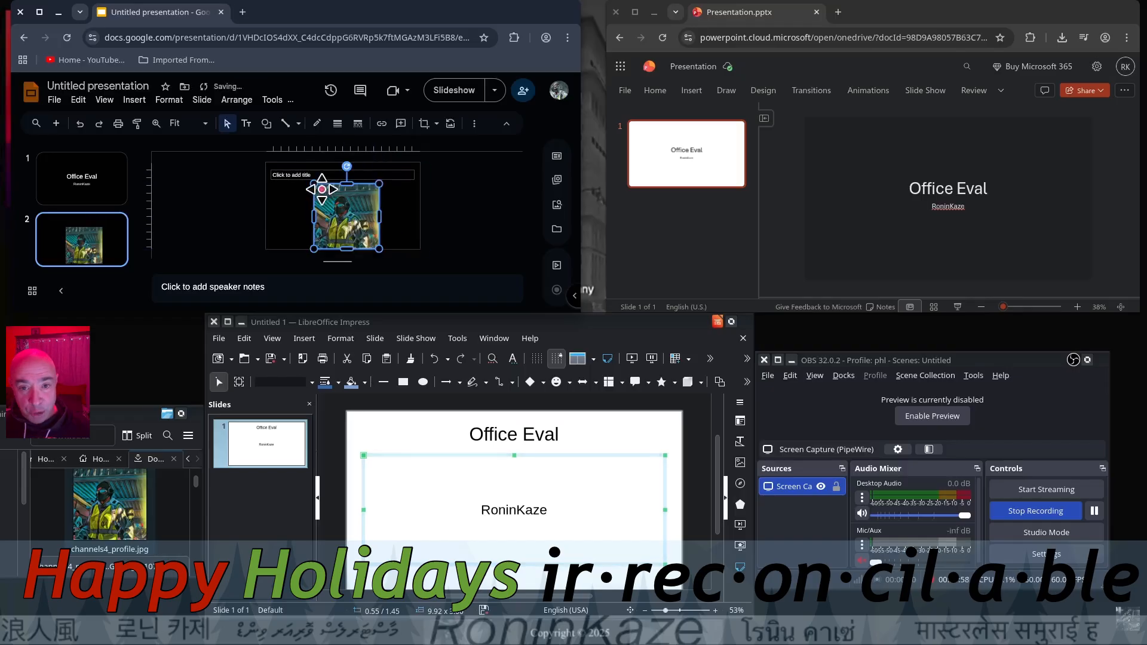
pyautogui.click(286, 174)
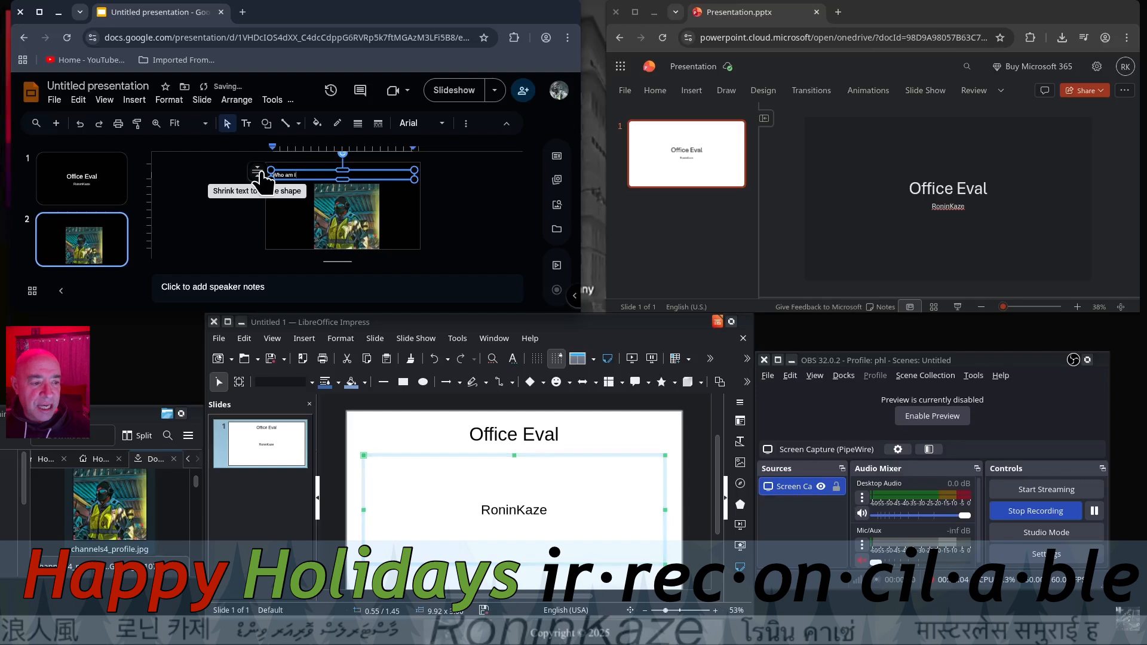
pyautogui.click(501, 230)
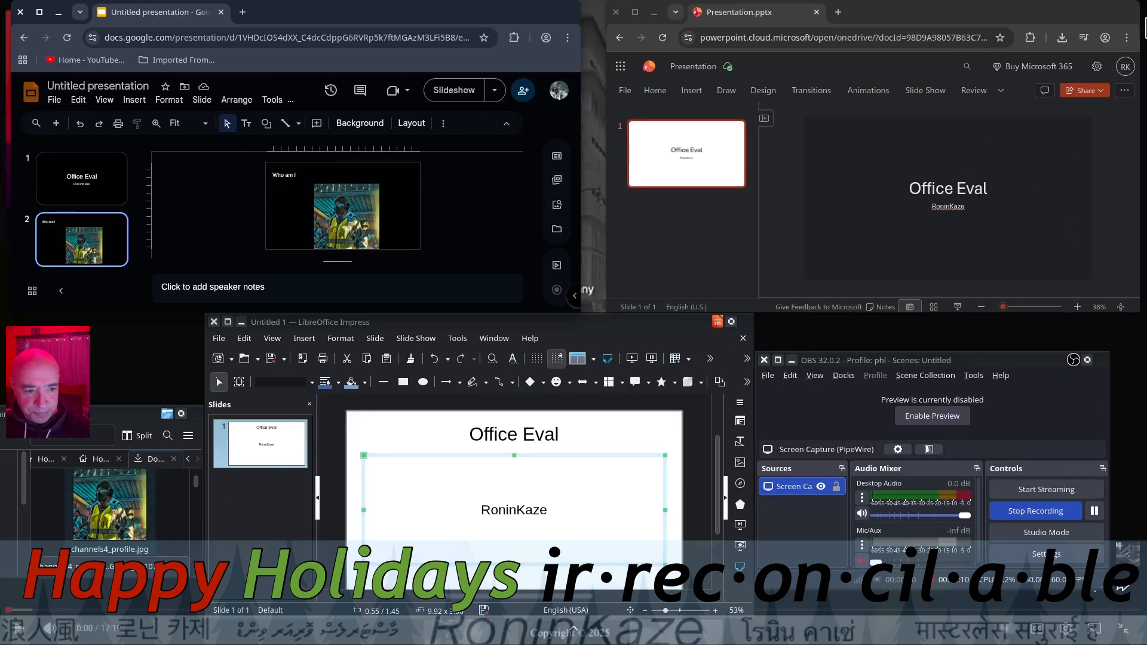
# Step: Add a second slide with the Title Slide layout to the PowerPoint presentation
pyautogui.click(656, 92)
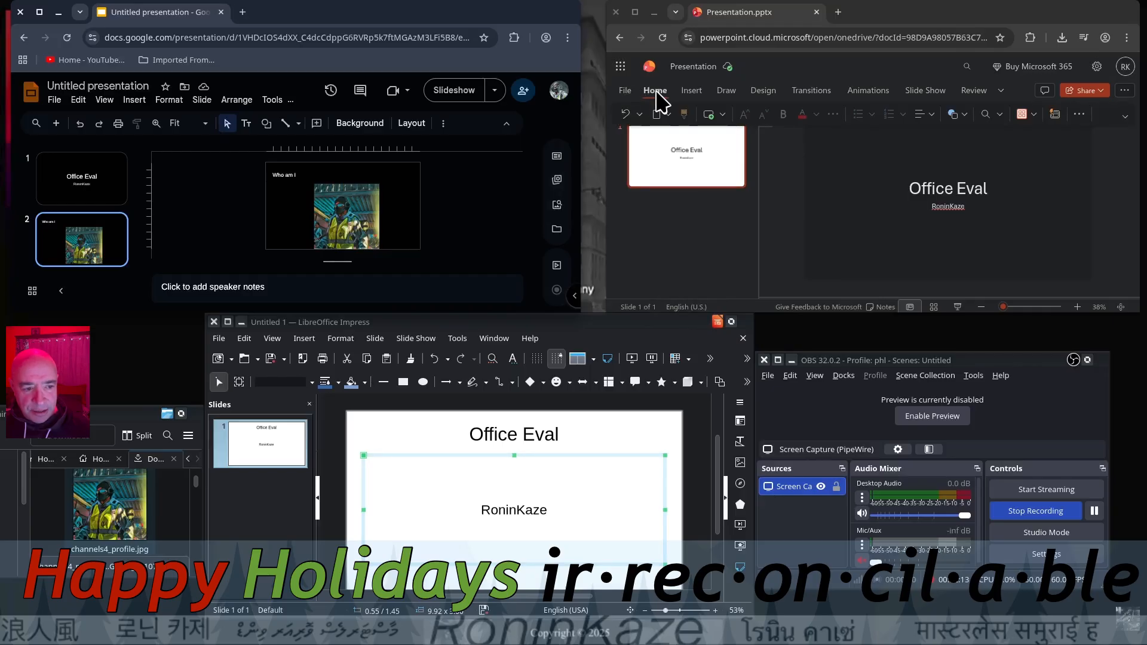
pyautogui.click(696, 92)
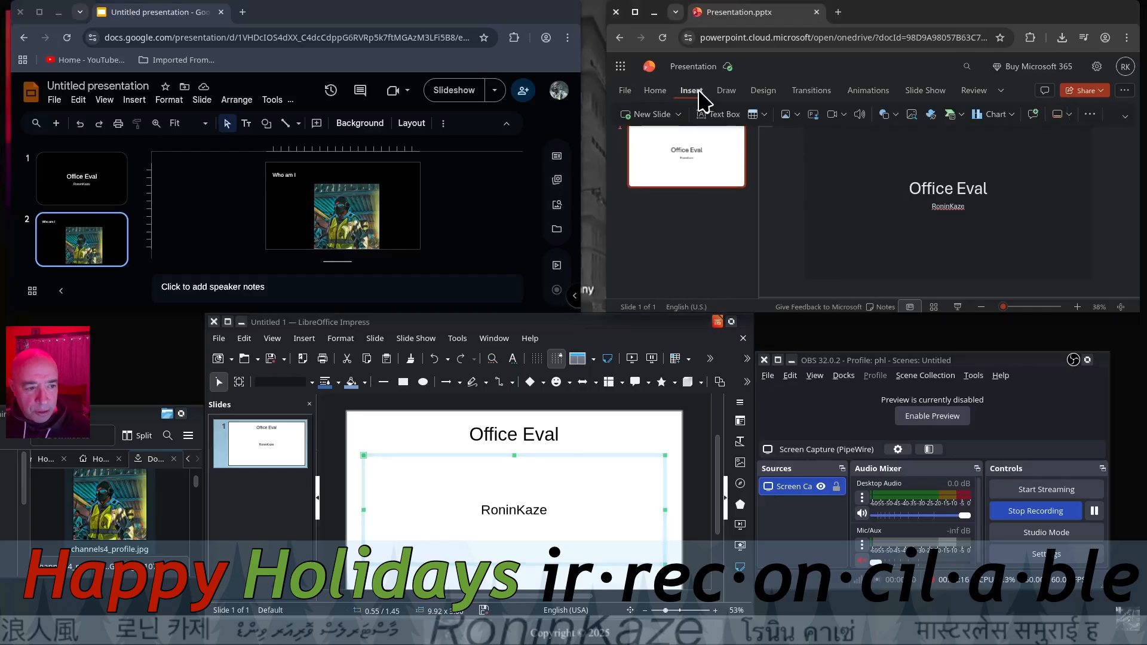
pyautogui.click(679, 115)
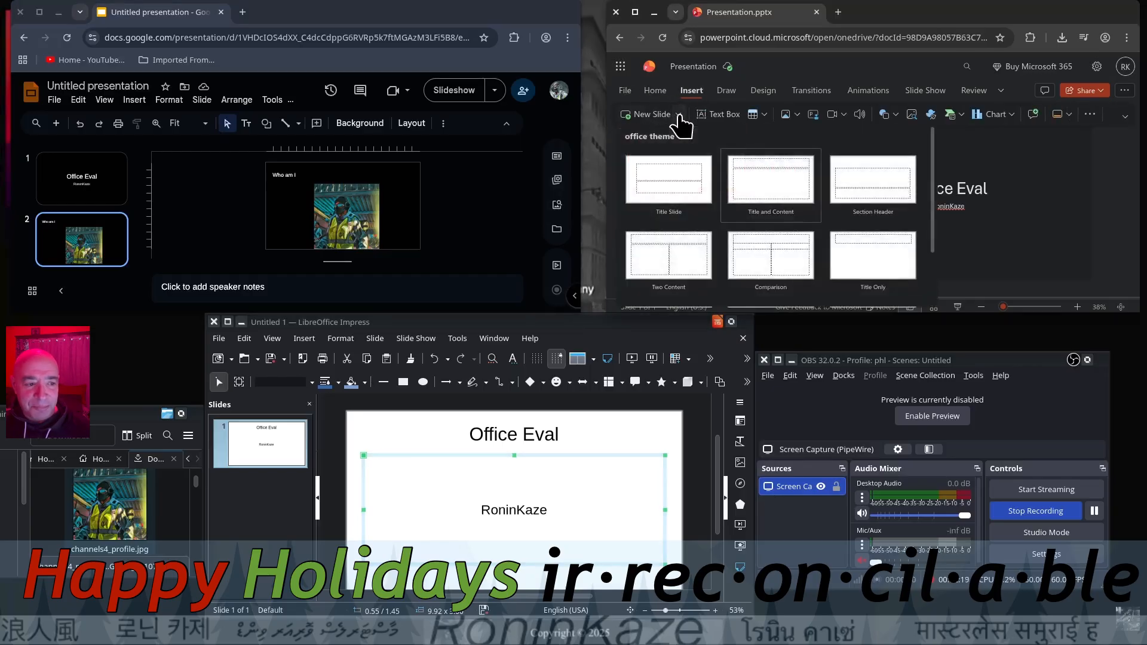
pyautogui.click(683, 179)
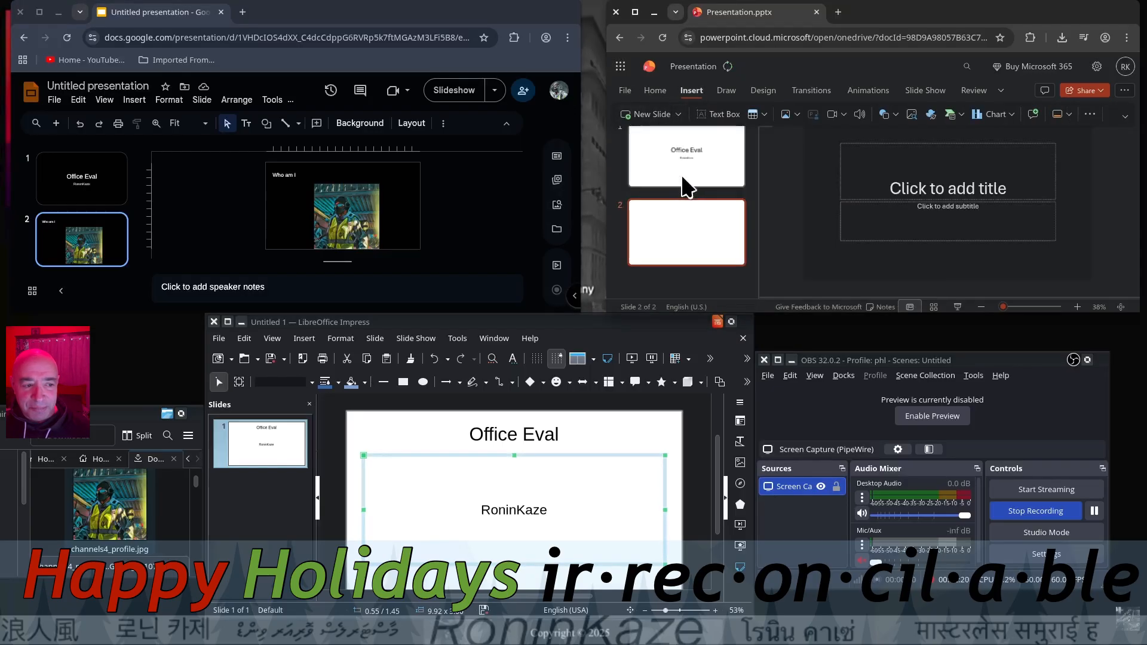
# Step: Enter "Who am I?" as the title of the second PowerPoint slide
pyautogui.click(1018, 191)
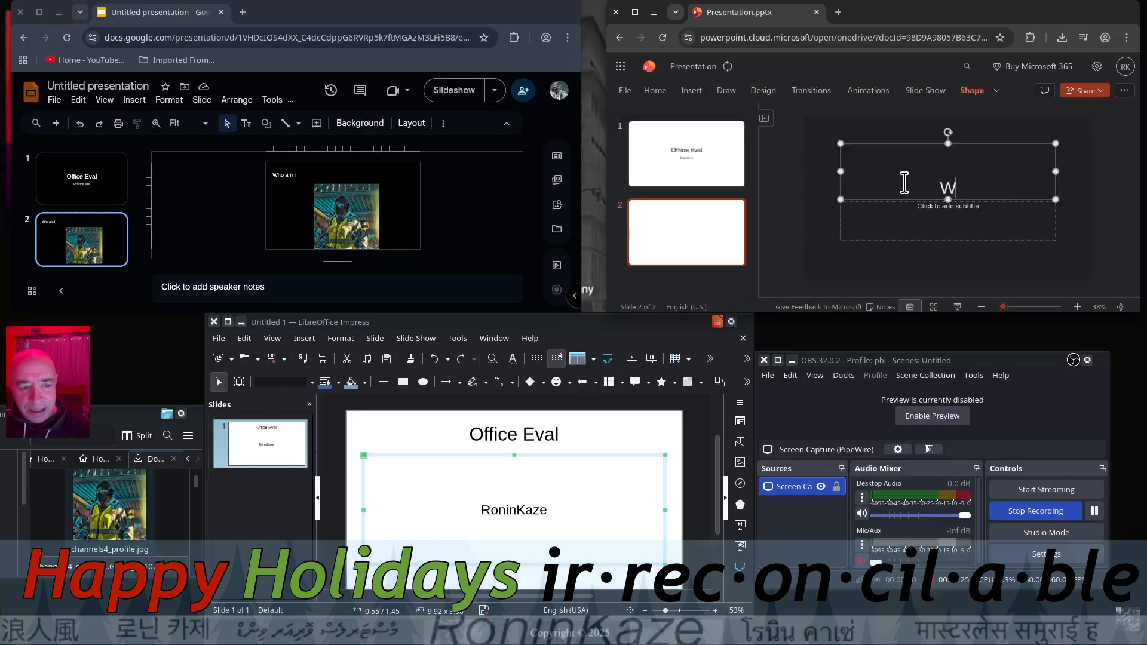
pyautogui.write('Who am i')
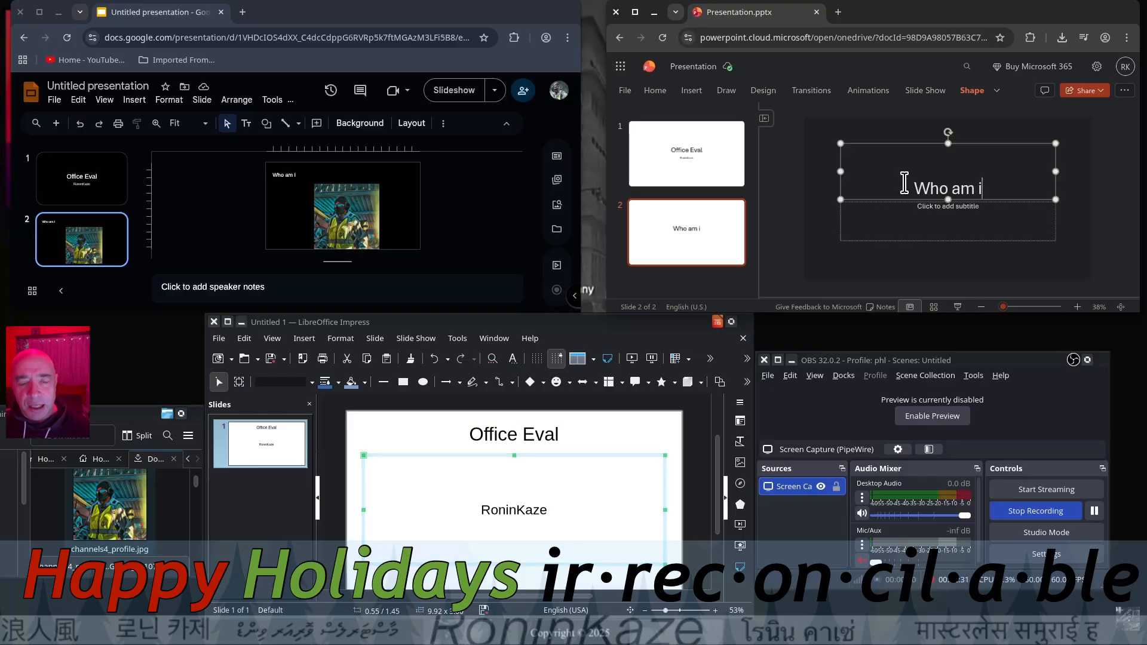
pyautogui.press('BackSpace')
pyautogui.write('I?')
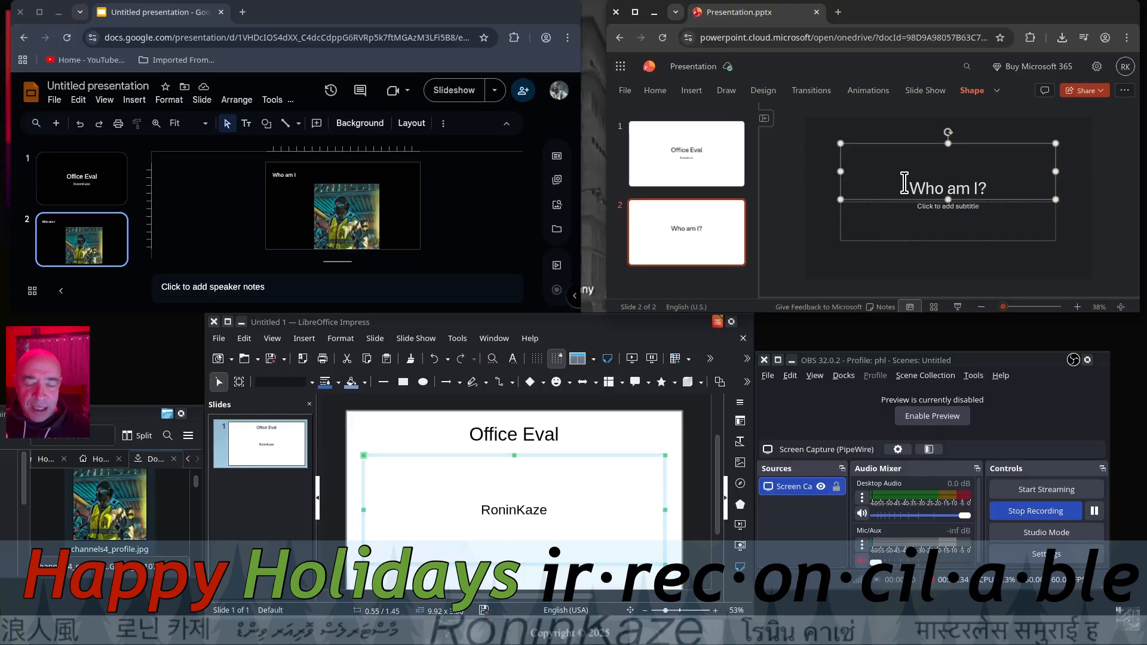
pyautogui.moveTo(129, 512); pyautogui.dragTo(381, 468)
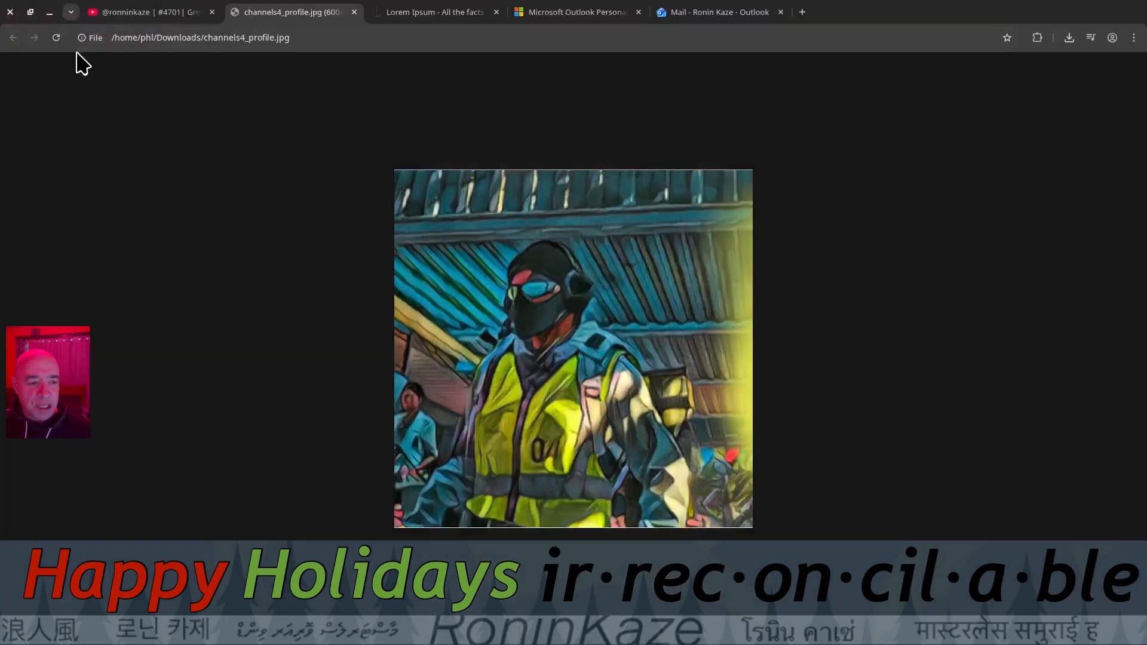
pyautogui.click(714, 15)
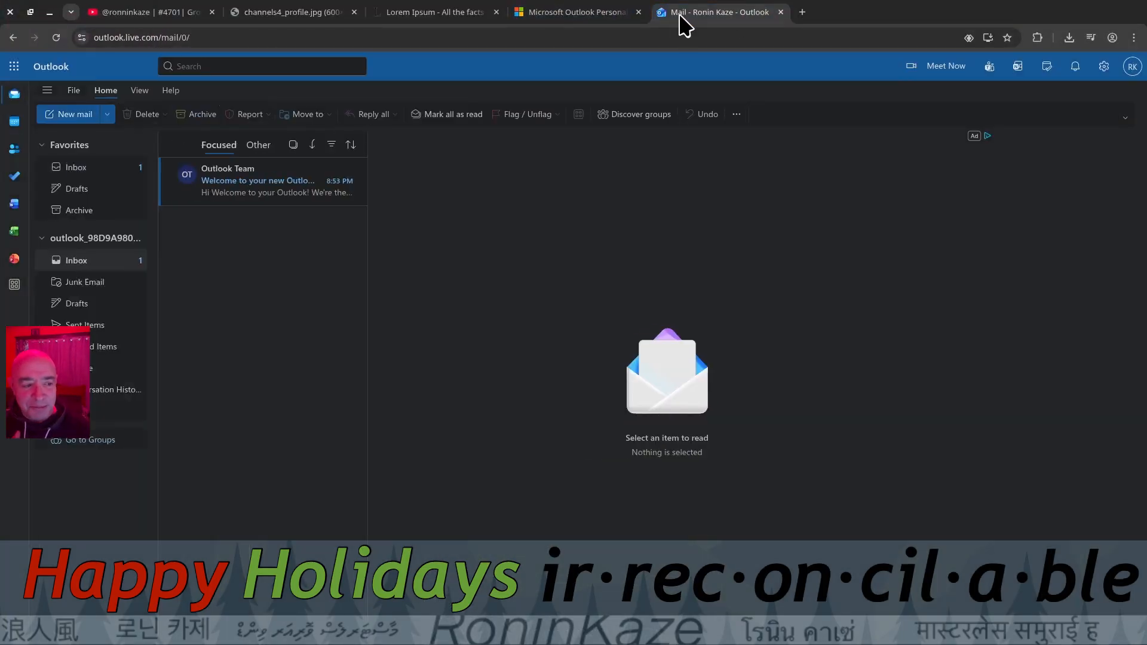
pyautogui.click(588, 14)
pyautogui.click(472, 13)
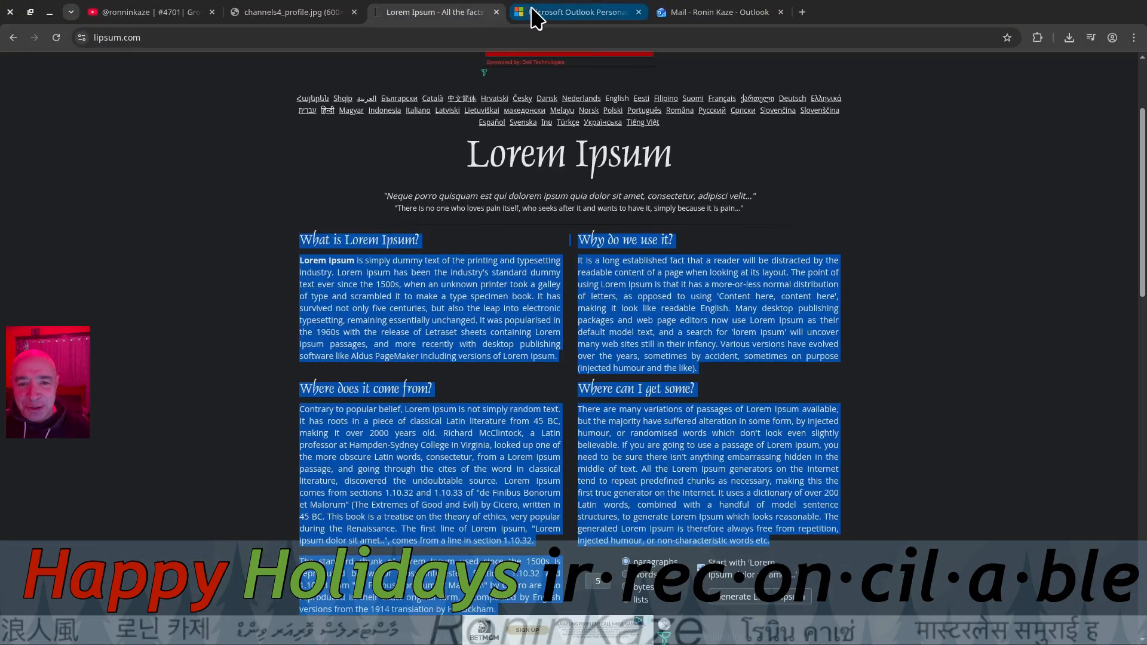
pyautogui.click(50, 12)
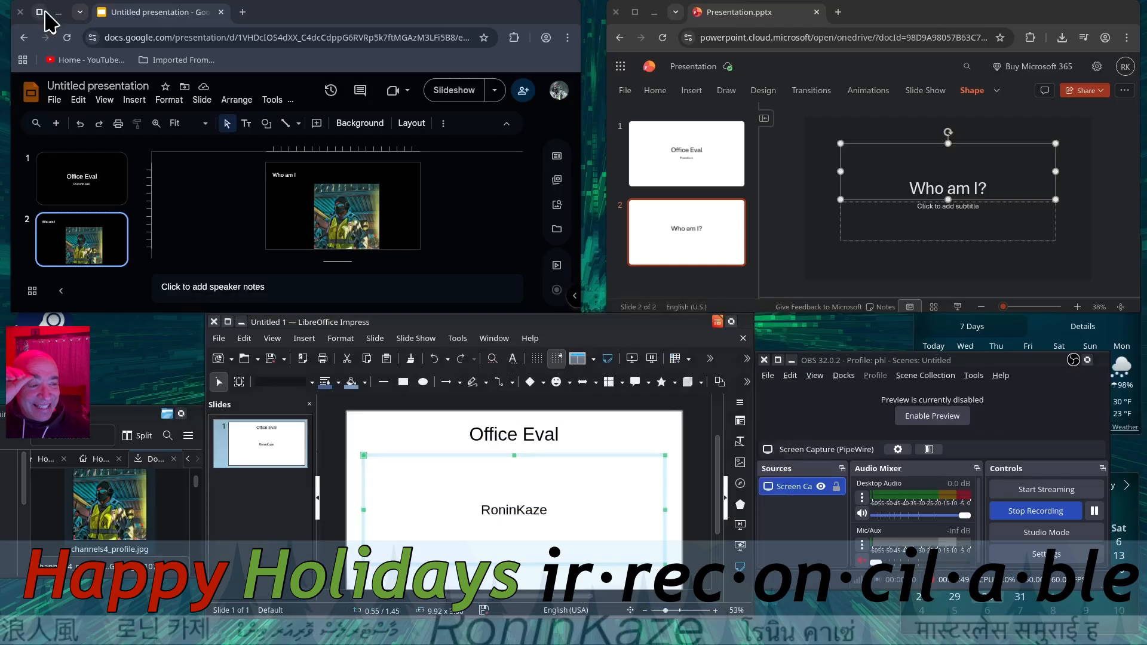
# Step: Place channels4_profile.jpg on the second PowerPoint slide at a reduced size, and move the title up to leave room for it
pyautogui.moveTo(110, 505); pyautogui.dragTo(963, 168)
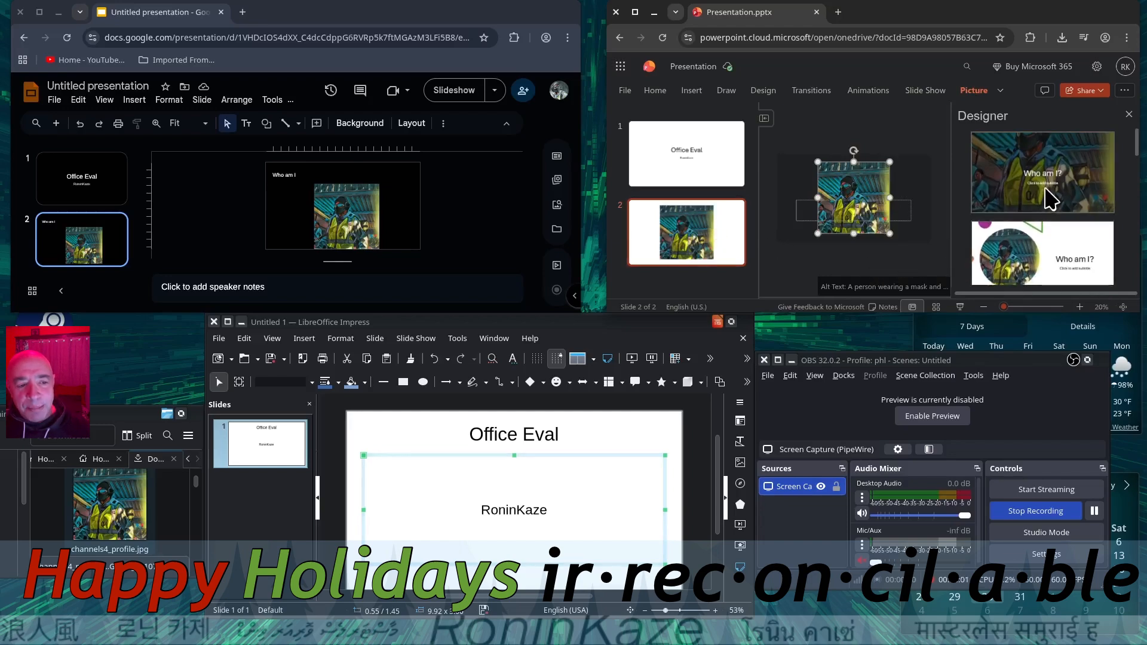
pyautogui.click(1128, 115)
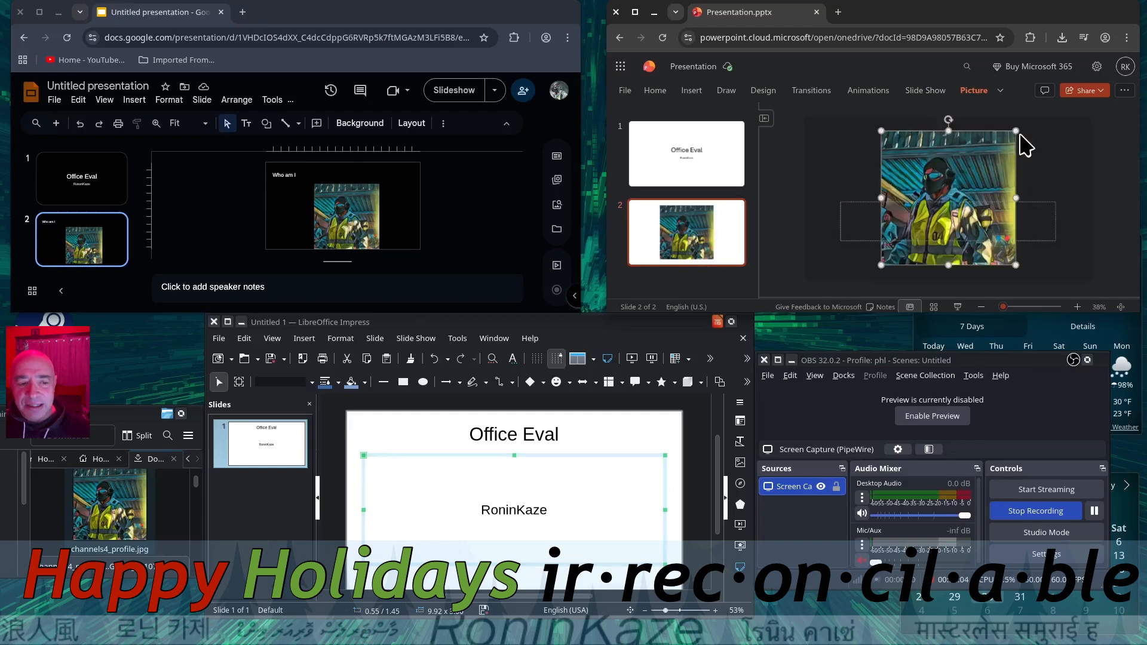
pyautogui.scroll(2, 986, 156)
pyautogui.moveTo(966, 184); pyautogui.dragTo(950, 168)
pyautogui.click(1007, 197)
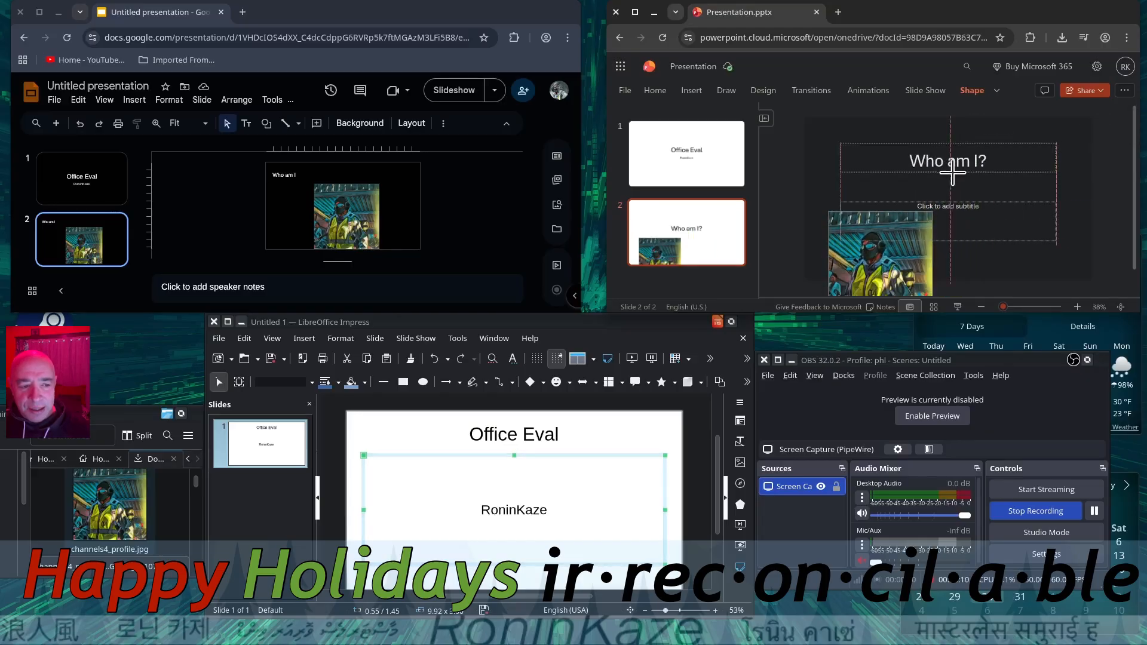
# Step: Remove the empty subtitle placeholder from the second PowerPoint slide and centre the image directly below the title
pyautogui.click(978, 209)
pyautogui.rightClick(992, 201)
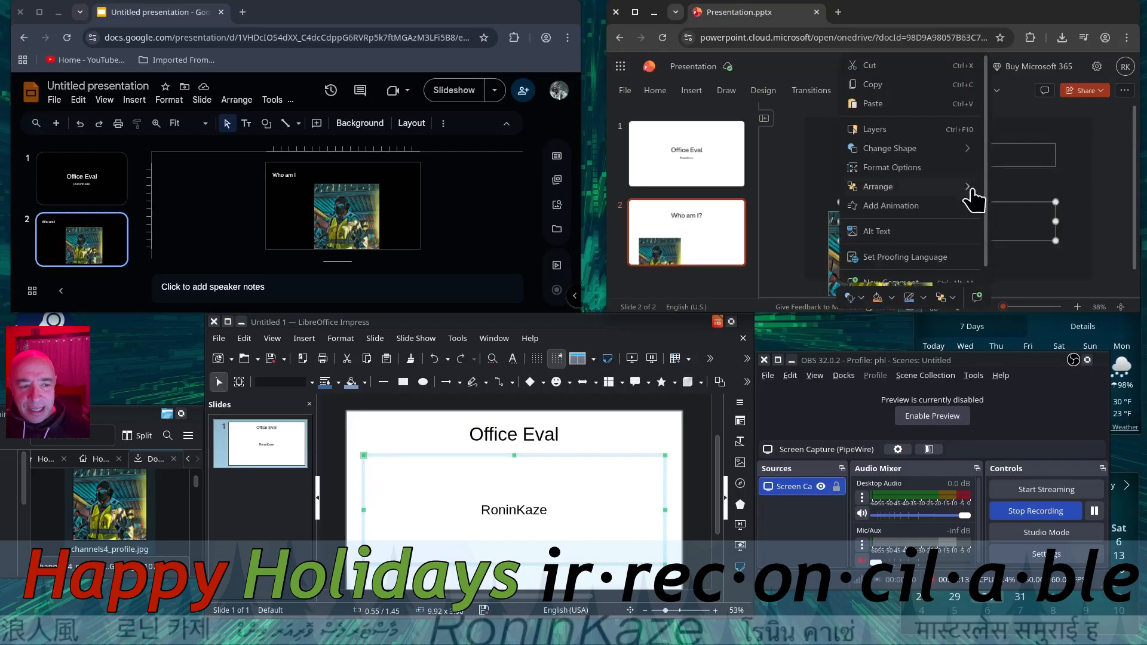
pyautogui.click(911, 66)
pyautogui.moveTo(923, 262); pyautogui.dragTo(991, 225)
# Step: Centre-align the title "Who am I" on the second Google Slides slide
pyautogui.click(299, 174)
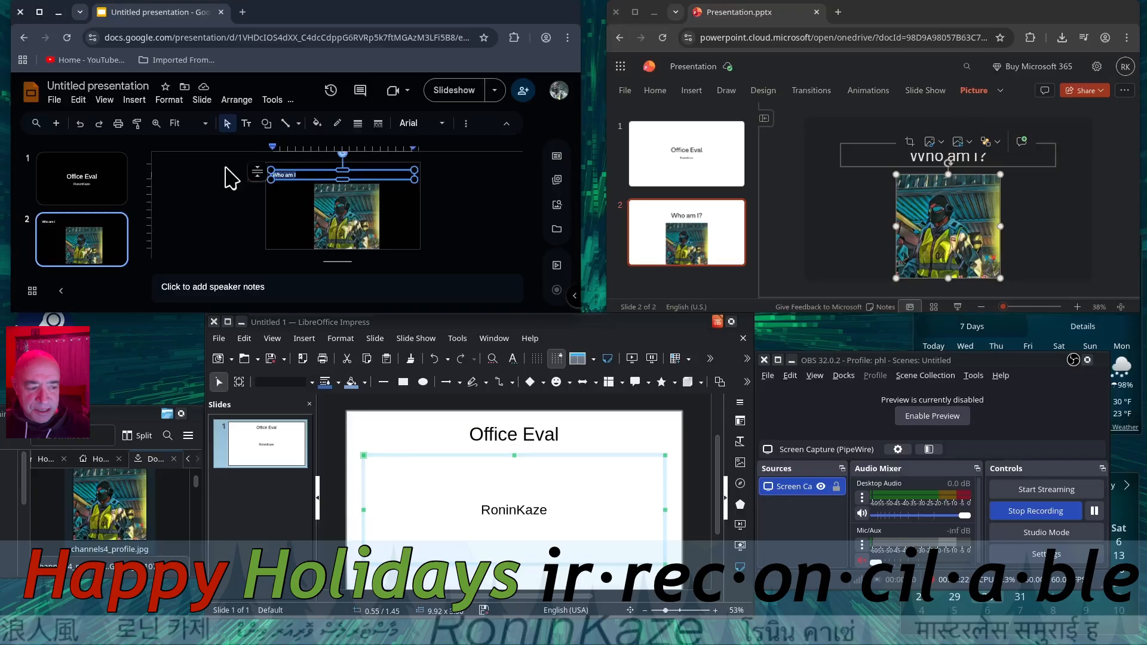
pyautogui.click(169, 100)
pyautogui.moveTo(190, 140)
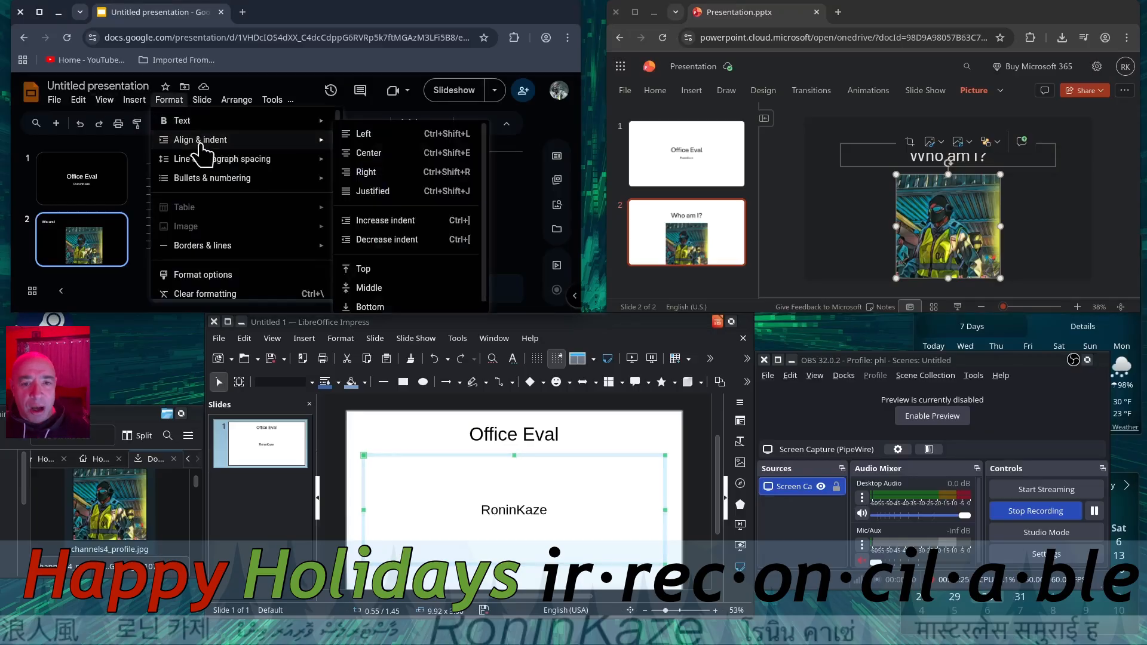
pyautogui.click(401, 153)
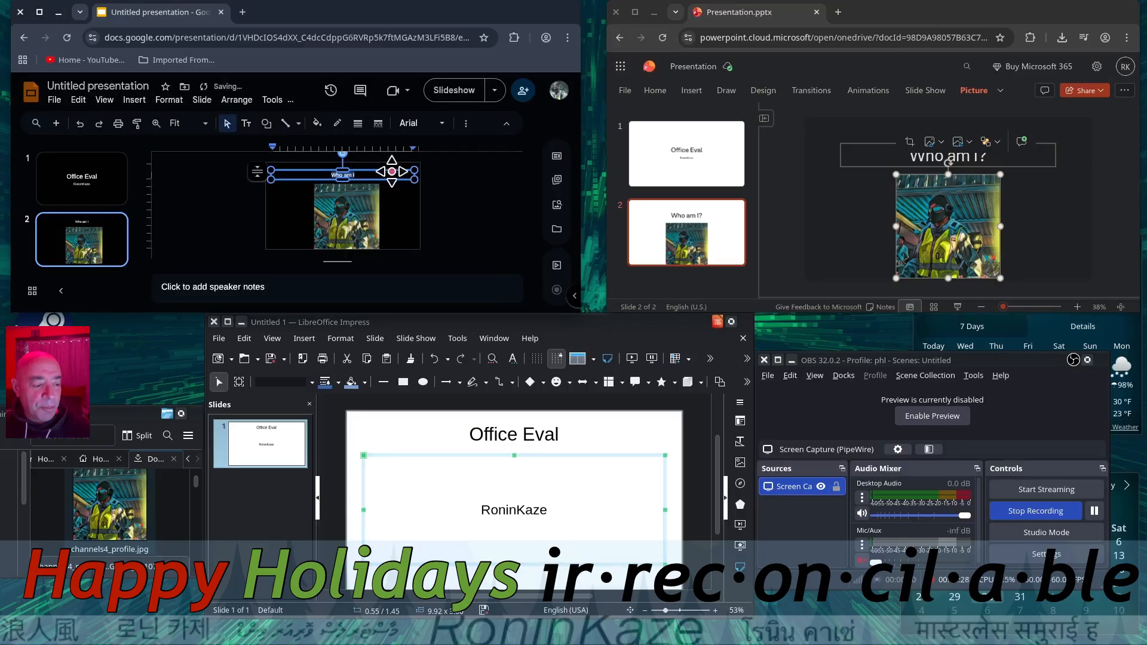
pyautogui.click(441, 227)
pyautogui.click(848, 238)
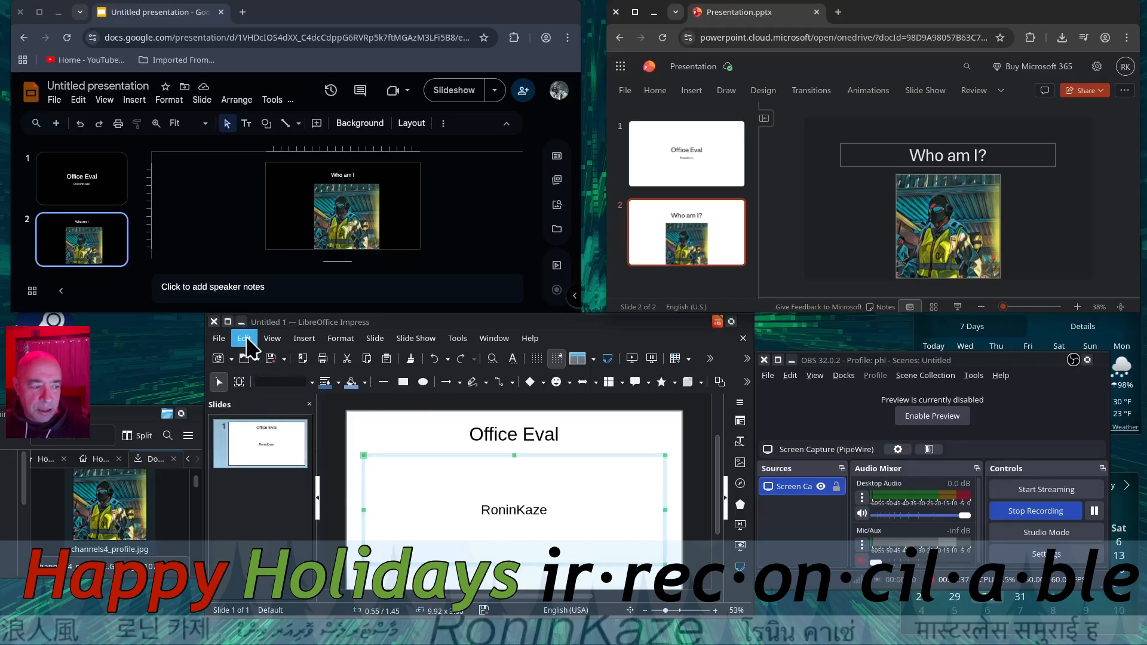
# Step: Add a second slide to the LibreOffice Impress presentation
pyautogui.click(304, 339)
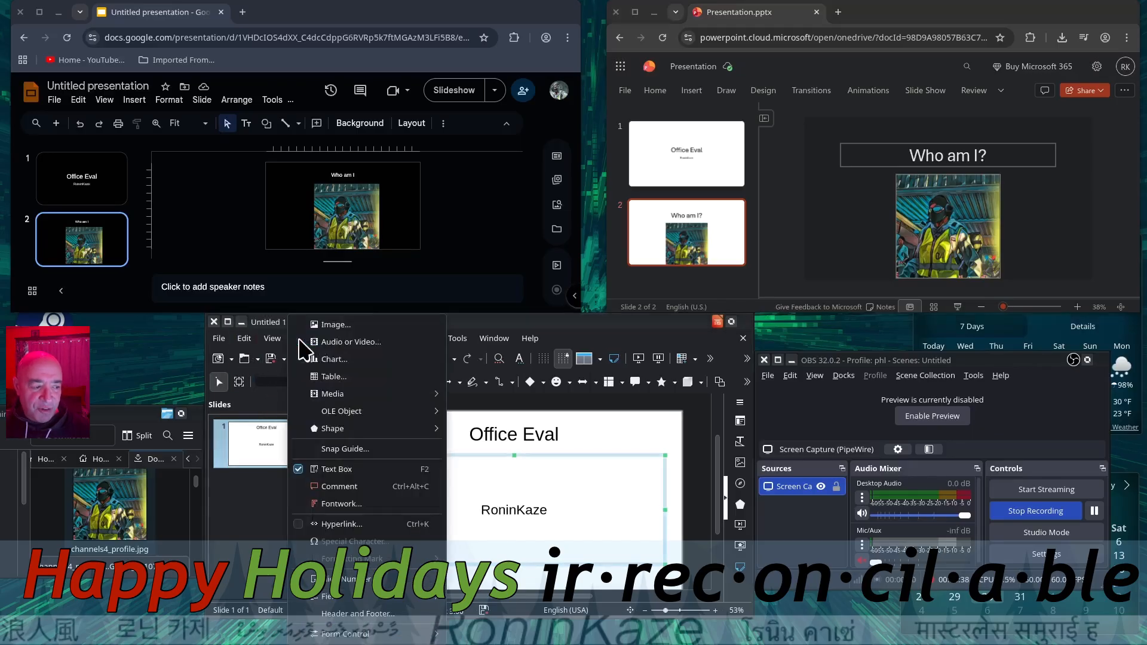
pyautogui.click(249, 520)
pyautogui.rightClick(247, 517)
pyautogui.click(276, 541)
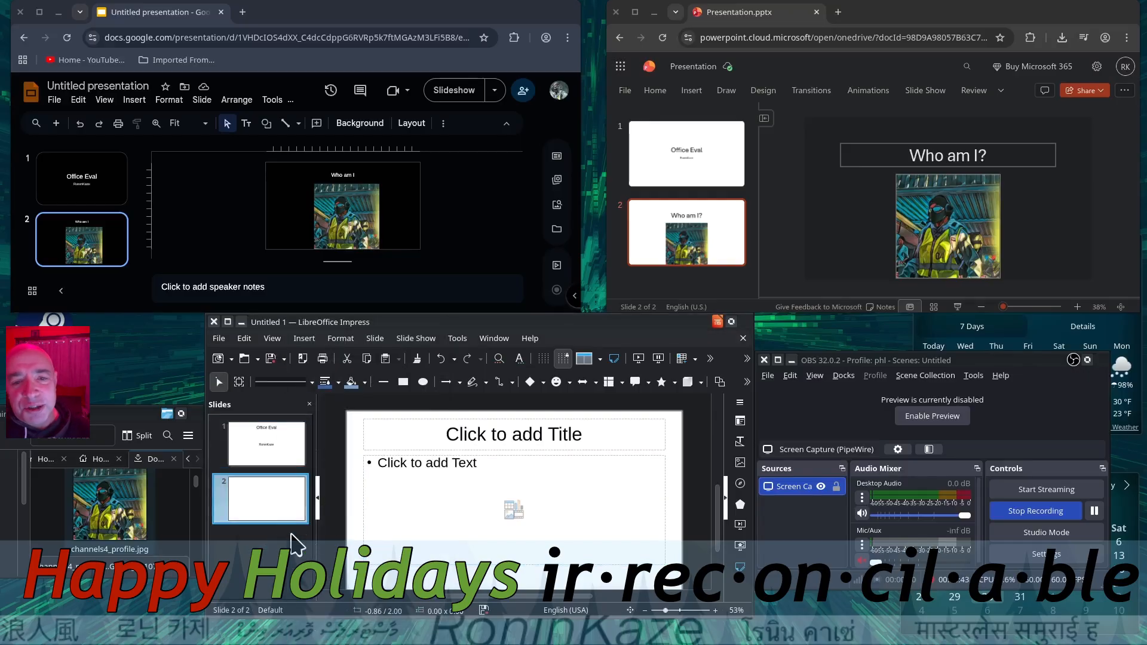
# Step: Enter "Who am I?" as the title of the second Impress slide
pyautogui.click(519, 436)
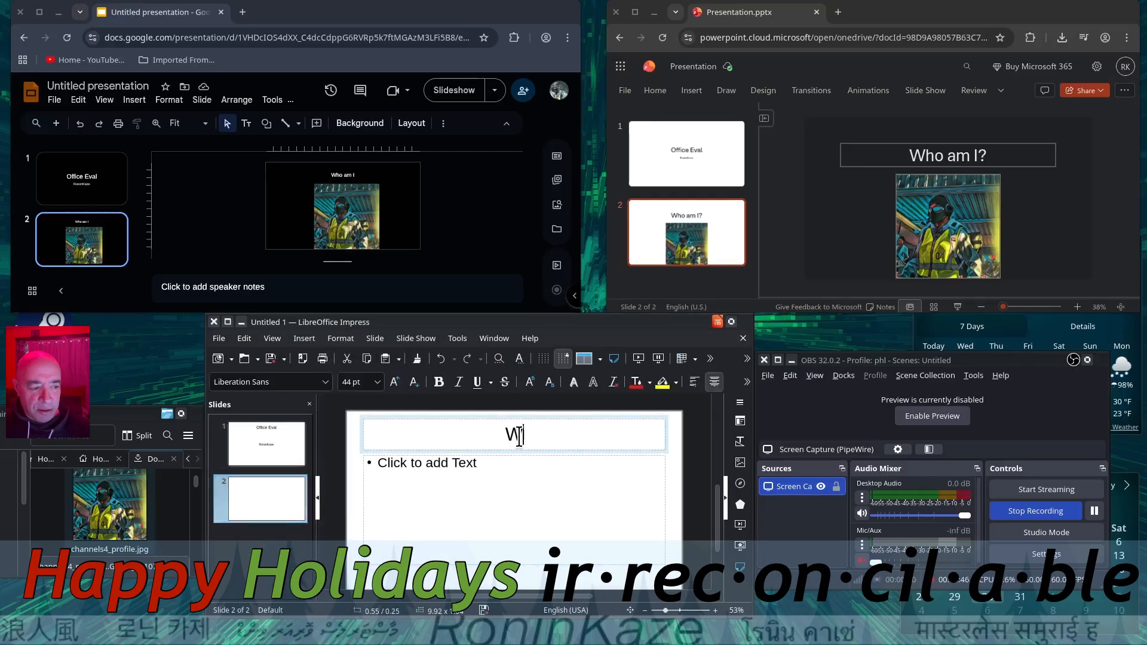
pyautogui.write('Who am I>')
pyautogui.press('BackSpace')
pyautogui.write('?')
# Step: Replace the content placeholder on the second Impress slide with channels4_profile.jpg, shrunk to a width of about 4.00 and centred below the title
pyautogui.click(366, 547)
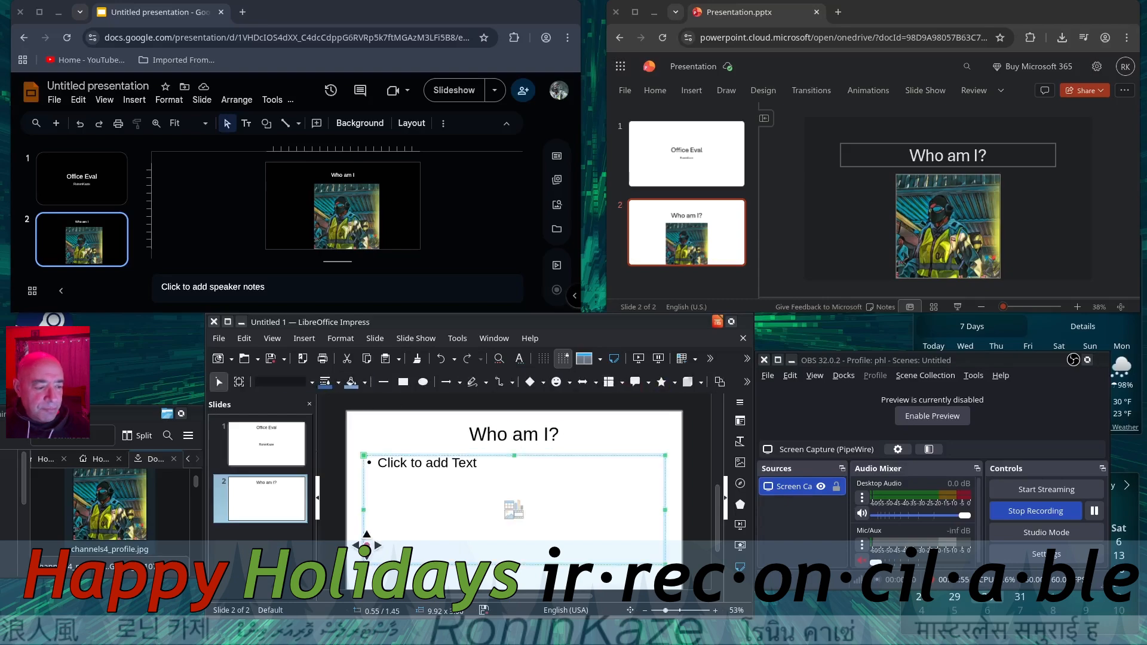
pyautogui.press('Delete')
pyautogui.moveTo(170, 482); pyautogui.dragTo(525, 484)
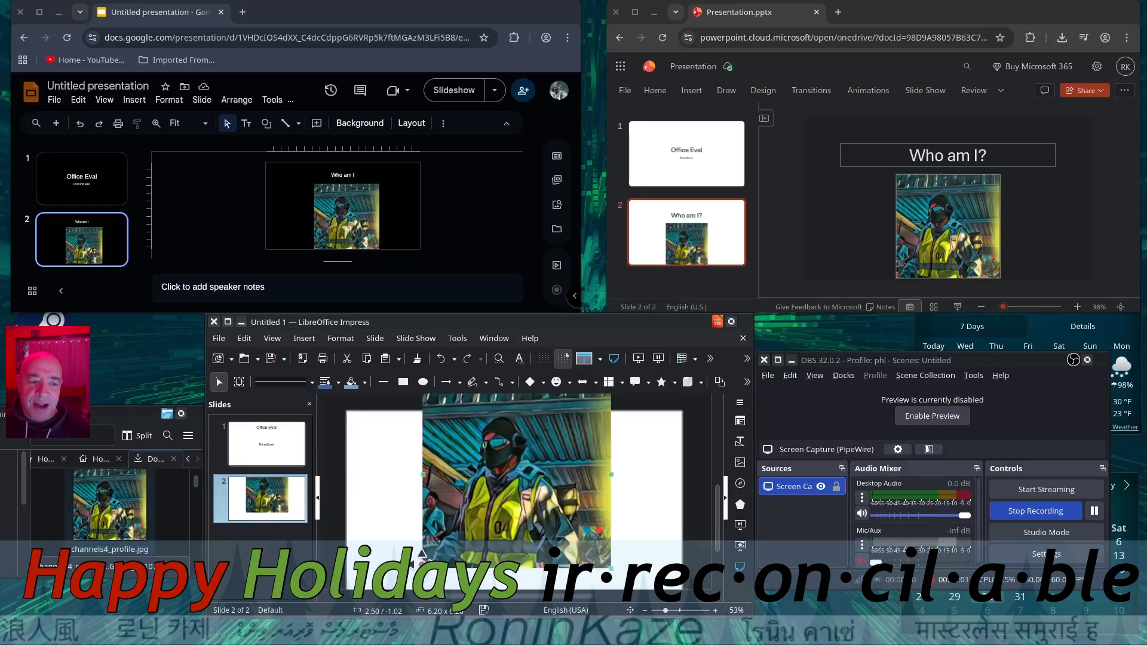
pyautogui.moveTo(423, 565); pyautogui.dragTo(554, 523)
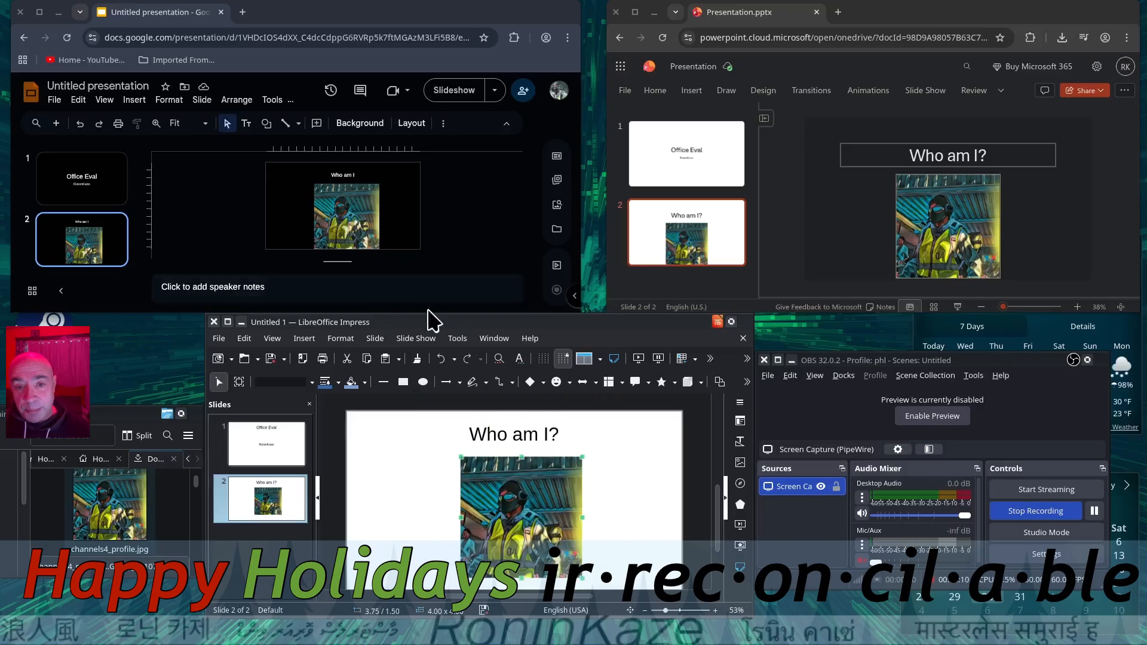
# Step: Add a third slide to the Google Slides presentation
pyautogui.click(451, 267)
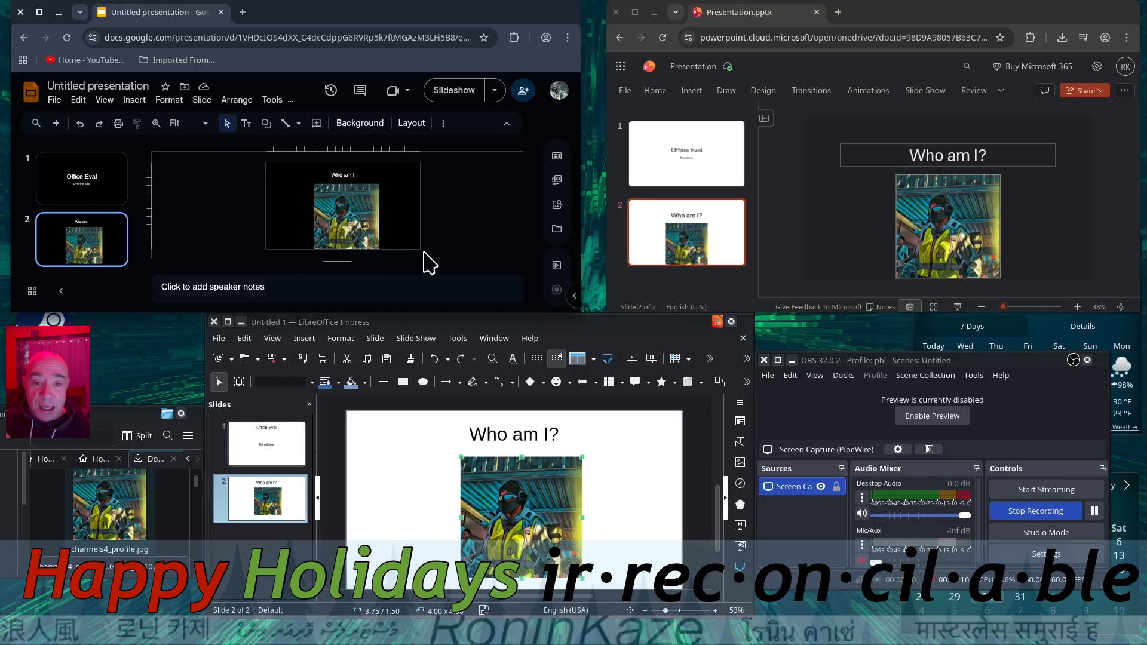
pyautogui.click(104, 100)
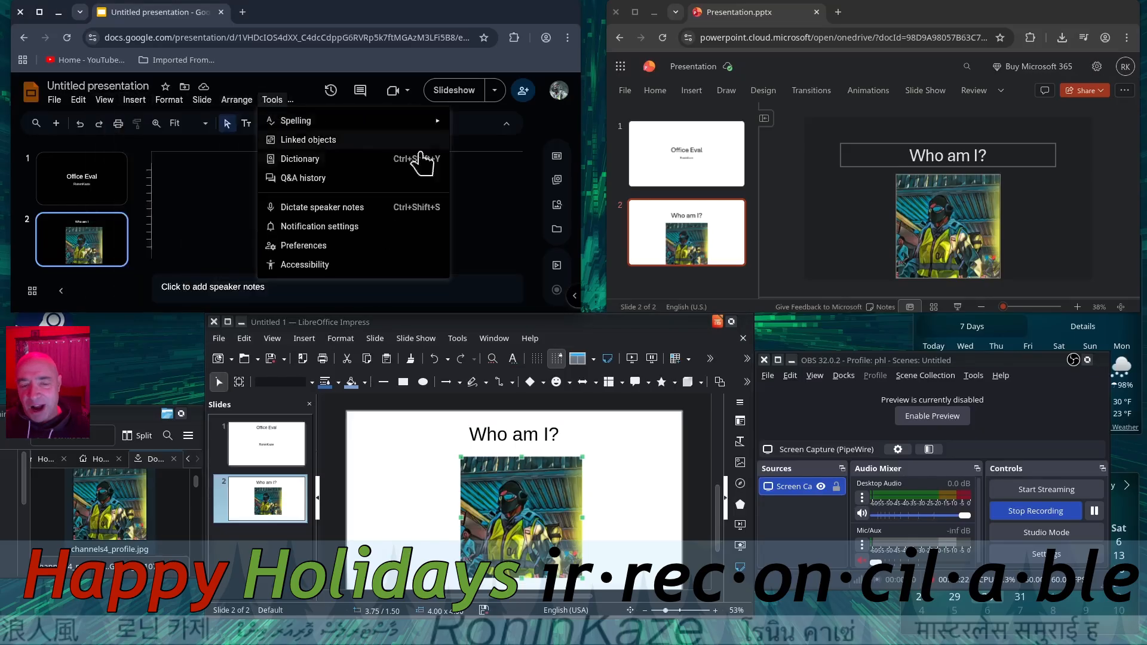
pyautogui.click(528, 220)
pyautogui.rightClick(454, 209)
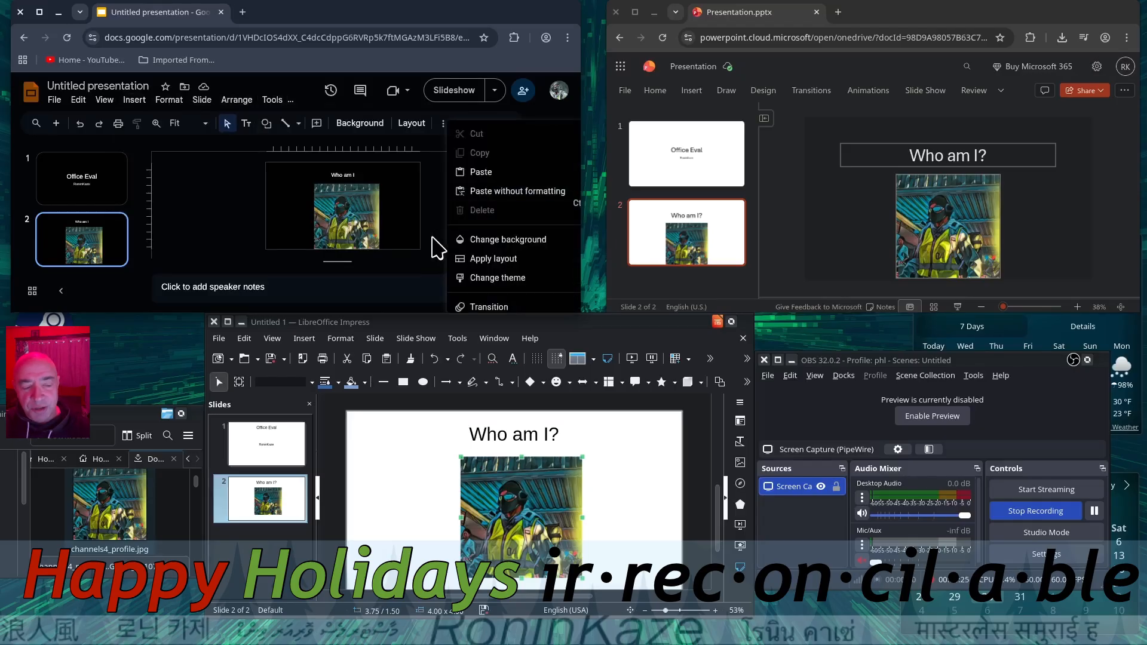
pyautogui.click(439, 254)
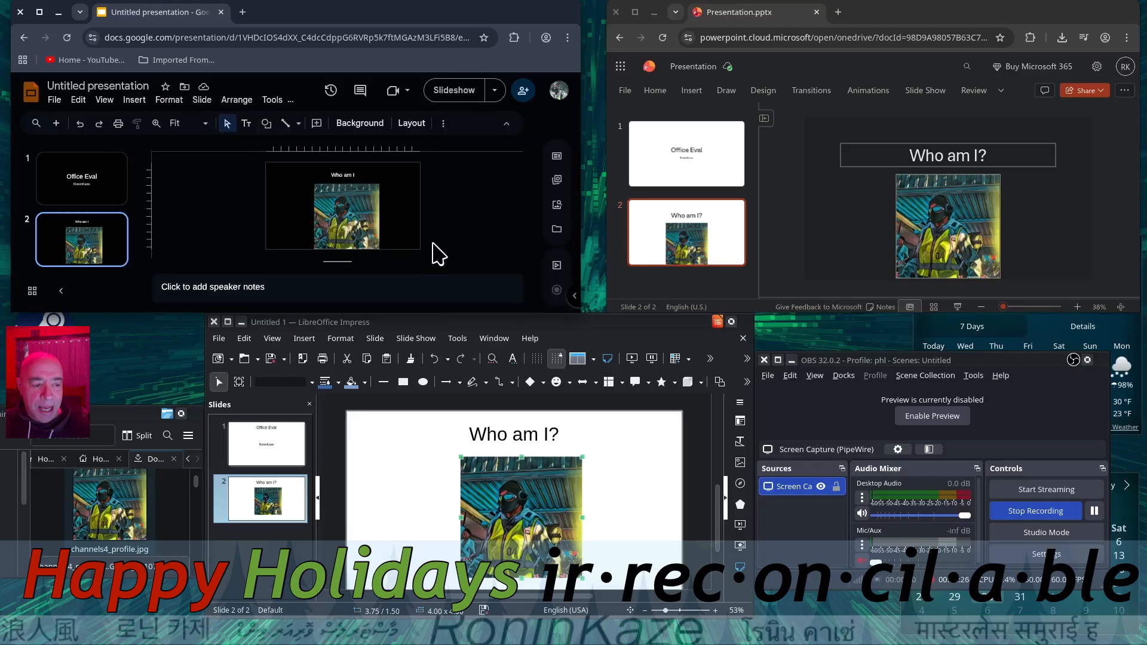
pyautogui.click(56, 123)
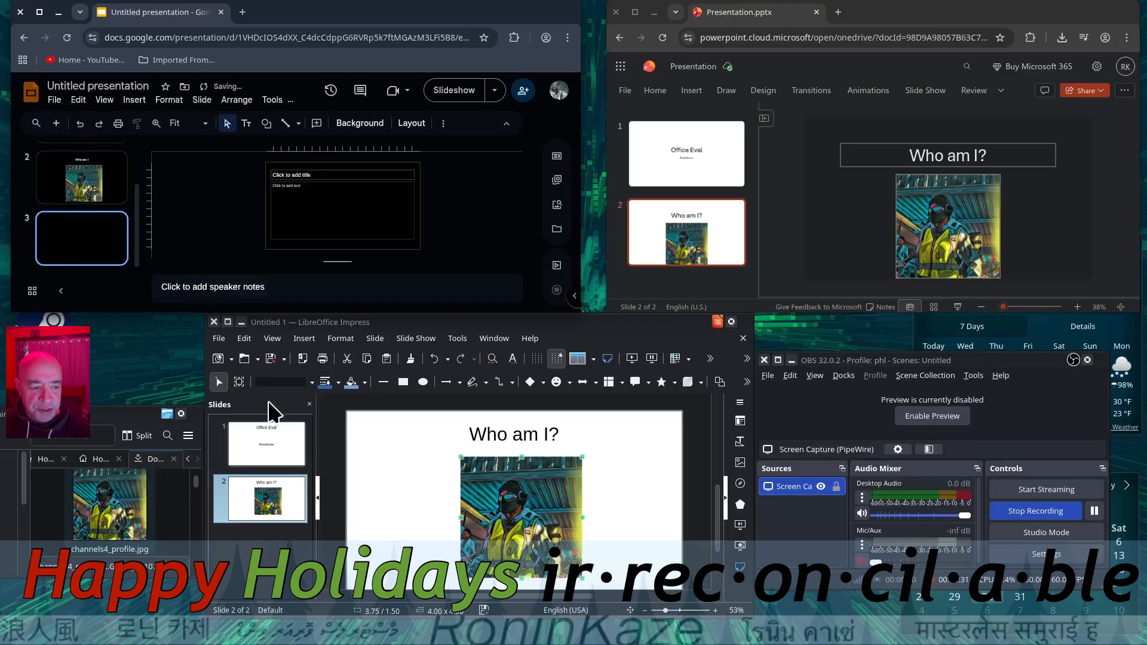
# Step: Add a third slide to both the Impress and the PowerPoint presentations
pyautogui.rightClick(300, 599)
pyautogui.click(308, 583)
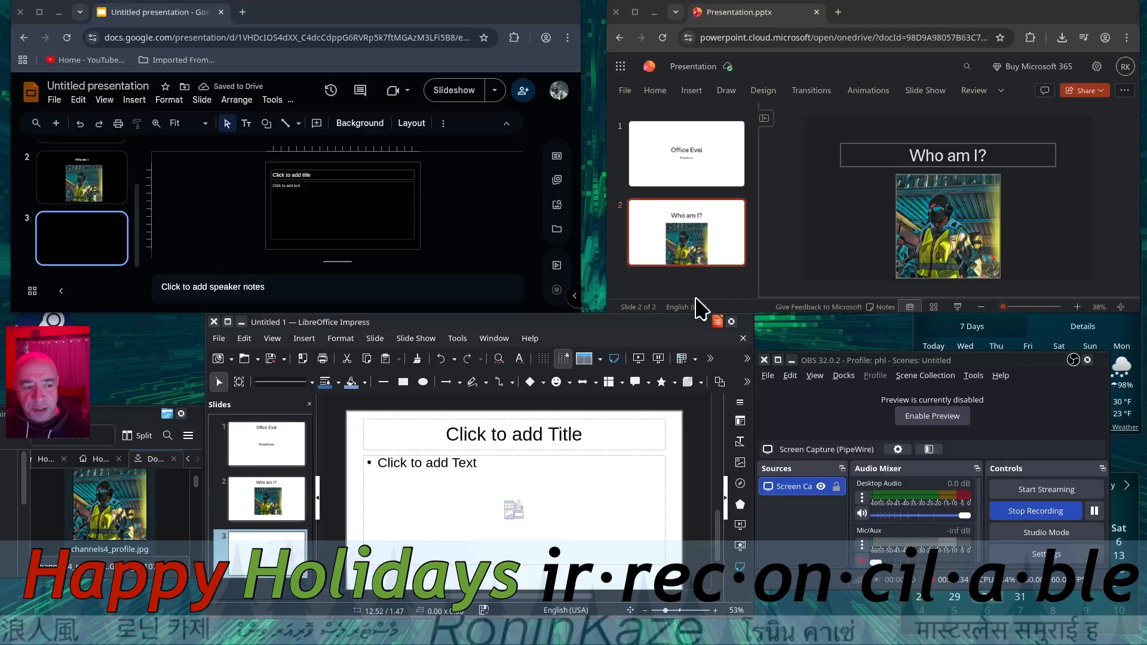
pyautogui.rightClick(682, 284)
pyautogui.click(724, 246)
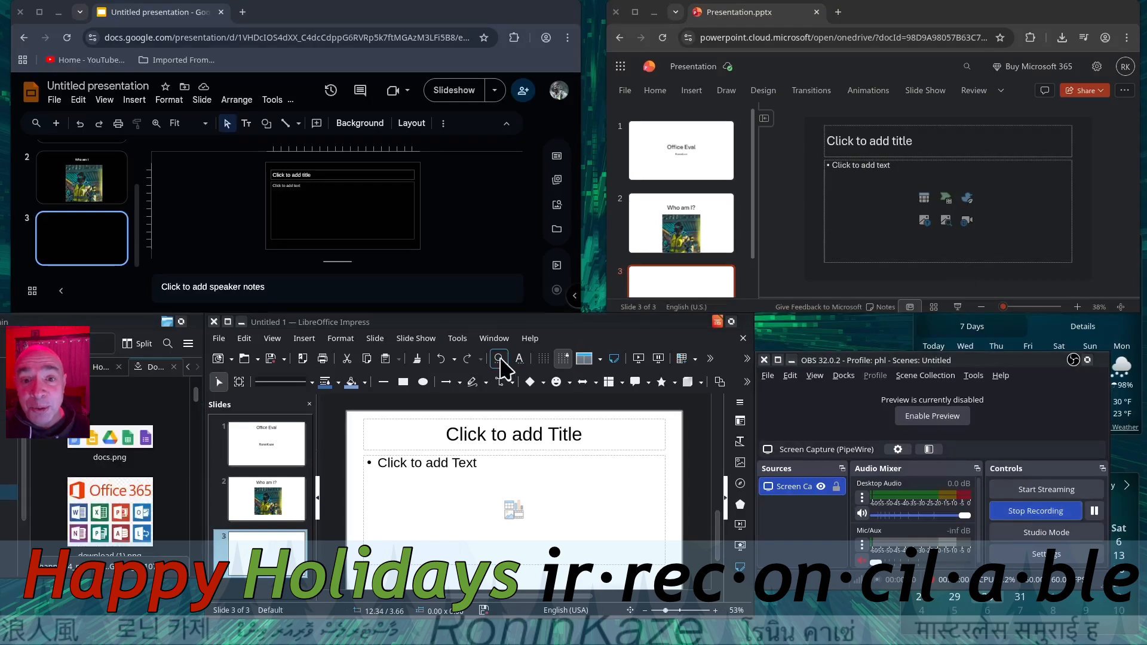
# Step: Place docs.png on the third Google Slides slide and shrink it to about half its width
pyautogui.moveTo(102, 436); pyautogui.dragTo(304, 167)
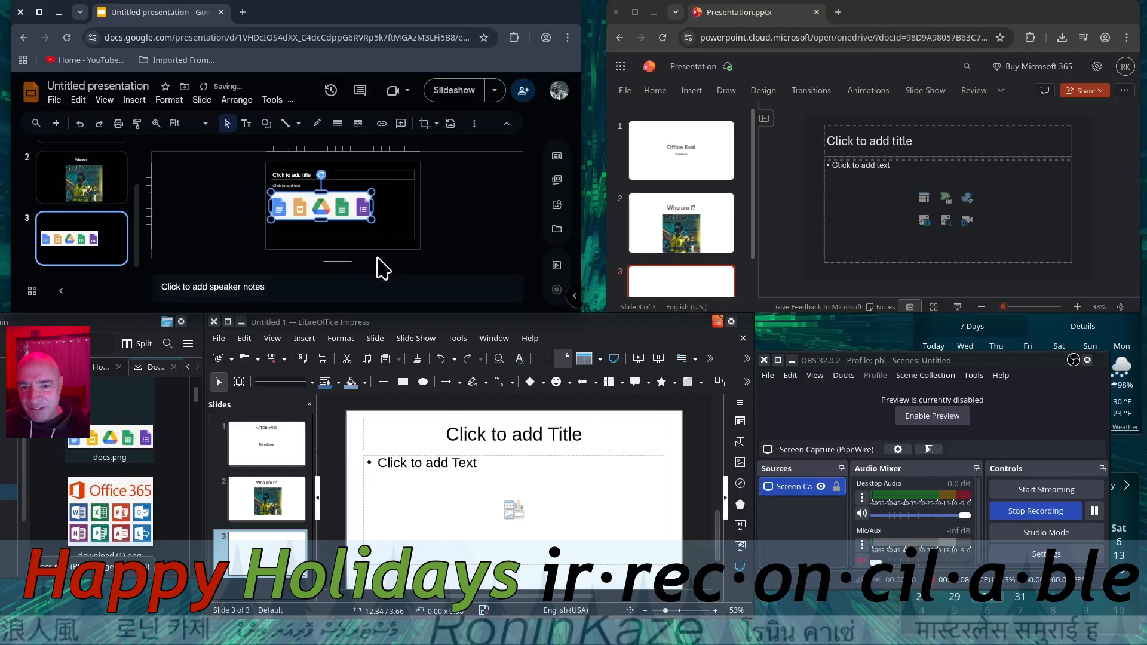
pyautogui.moveTo(369, 217); pyautogui.dragTo(322, 206)
# Step: Try to place and resize download (1).png on the third Google Slides slide, and undo the insertion
pyautogui.moveTo(110, 510); pyautogui.dragTo(383, 197)
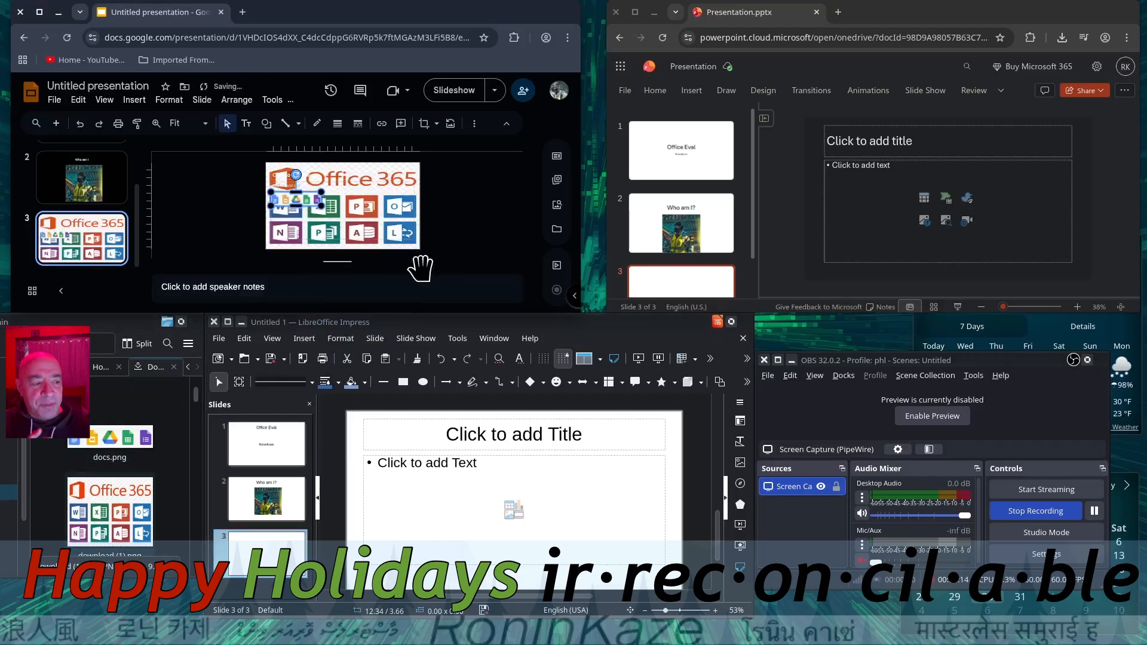
pyautogui.click(383, 166)
pyautogui.click(397, 220)
pyautogui.click(425, 259)
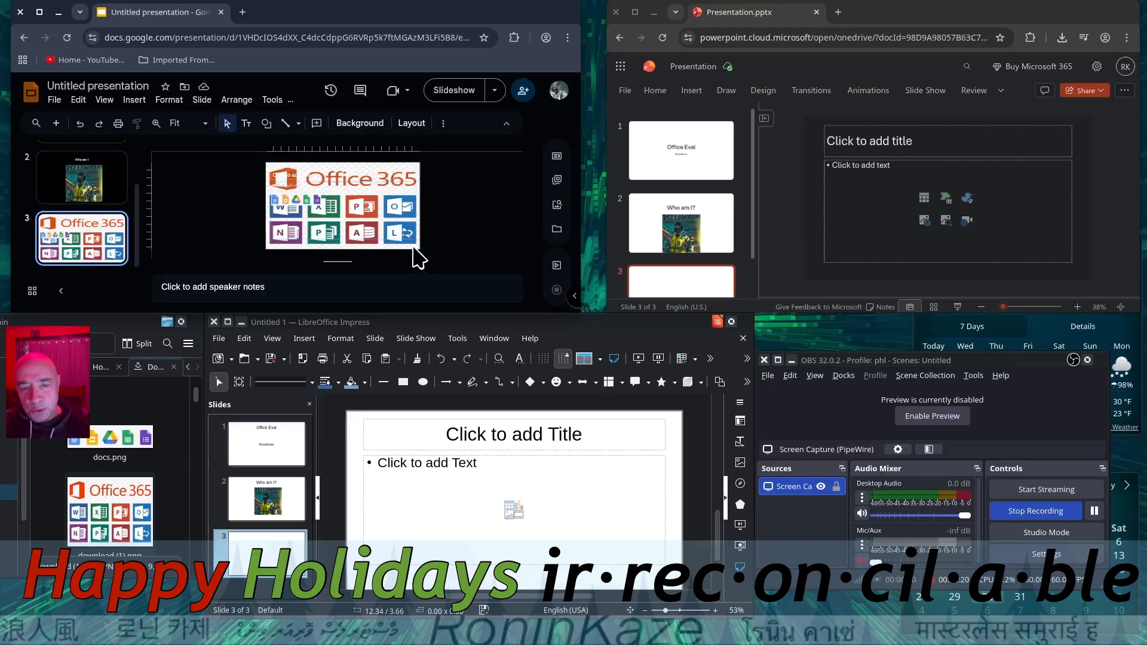
pyautogui.rightClick(367, 191)
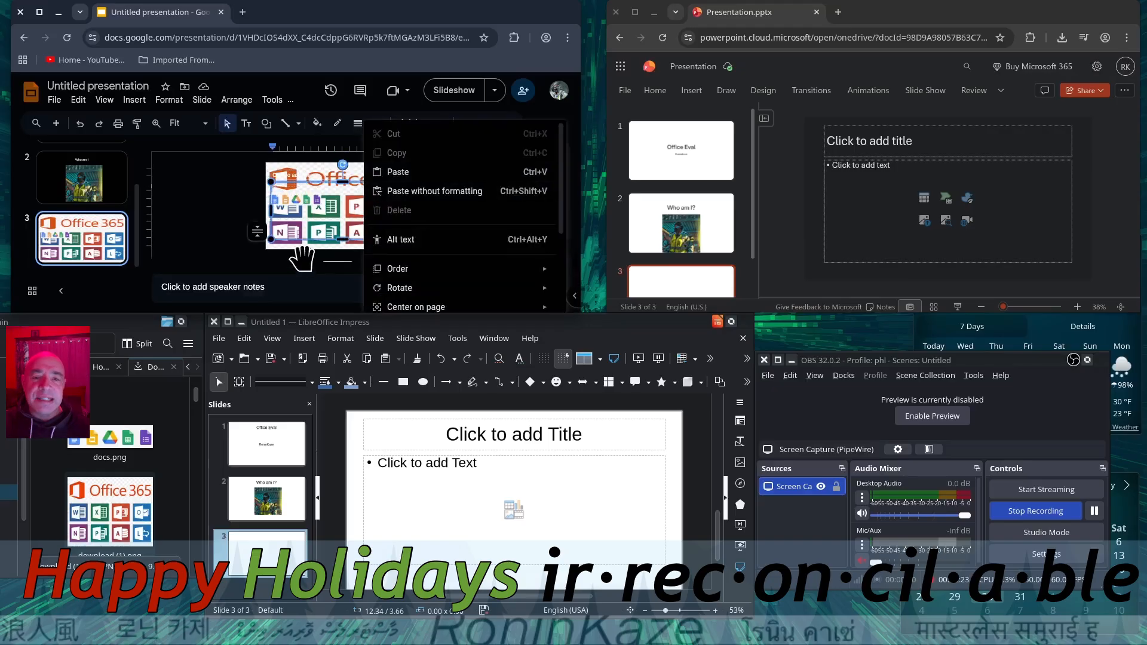
pyautogui.moveTo(272, 239); pyautogui.dragTo(309, 218)
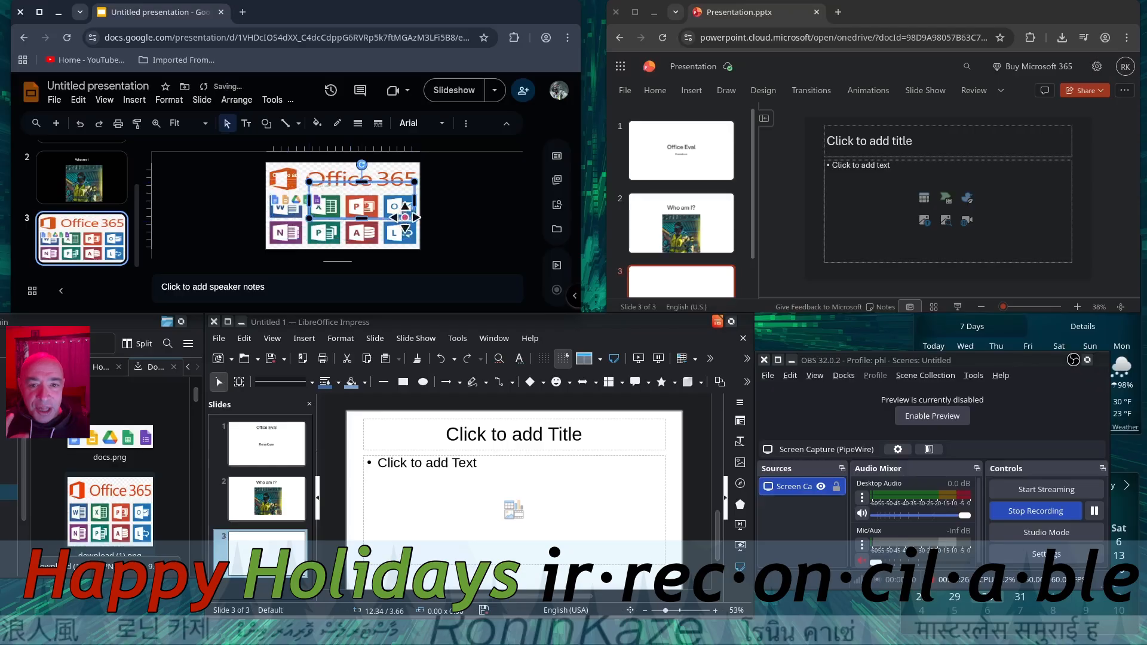
pyautogui.moveTo(391, 220); pyautogui.dragTo(401, 270)
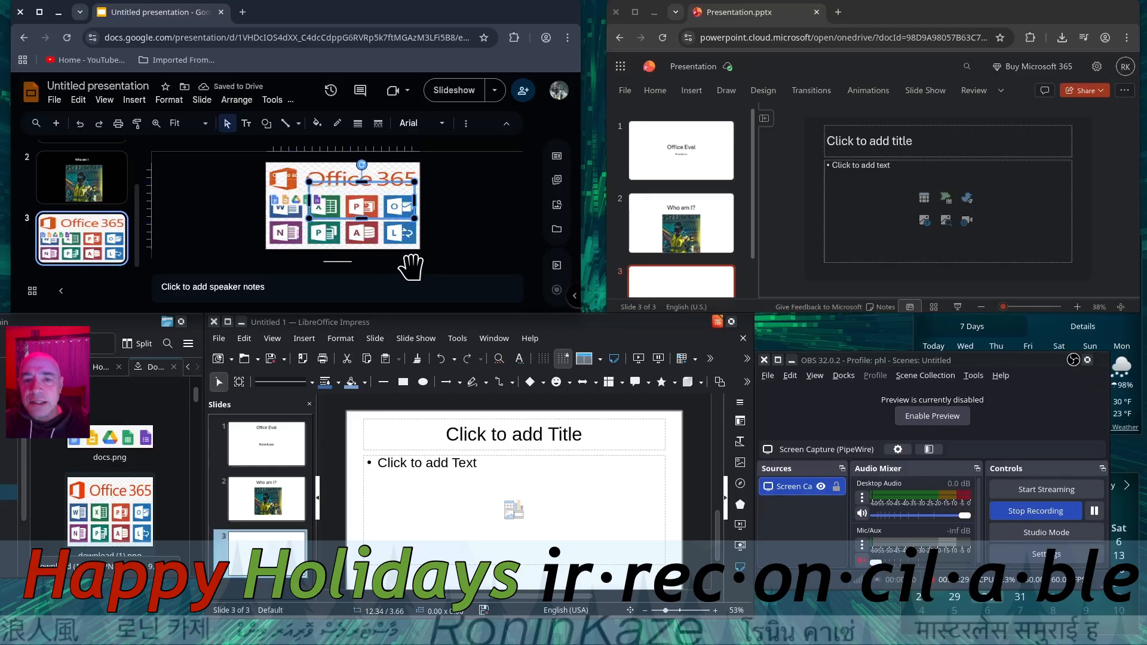
pyautogui.hotkey('ctrl', 'z')
pyautogui.hotkey('ctrl', 'z')
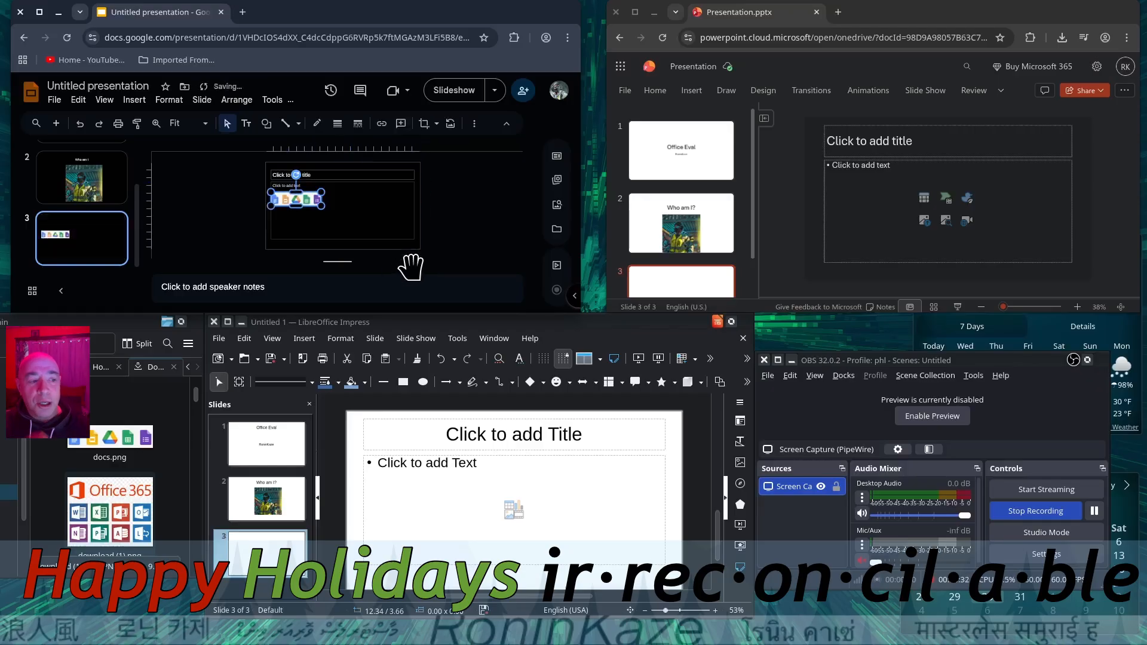
# Step: Try again to add download (1).png to the third Google Slides slide and scale it down, undoing the resize and the insertion
pyautogui.click(354, 220)
pyautogui.moveTo(110, 511); pyautogui.dragTo(385, 163)
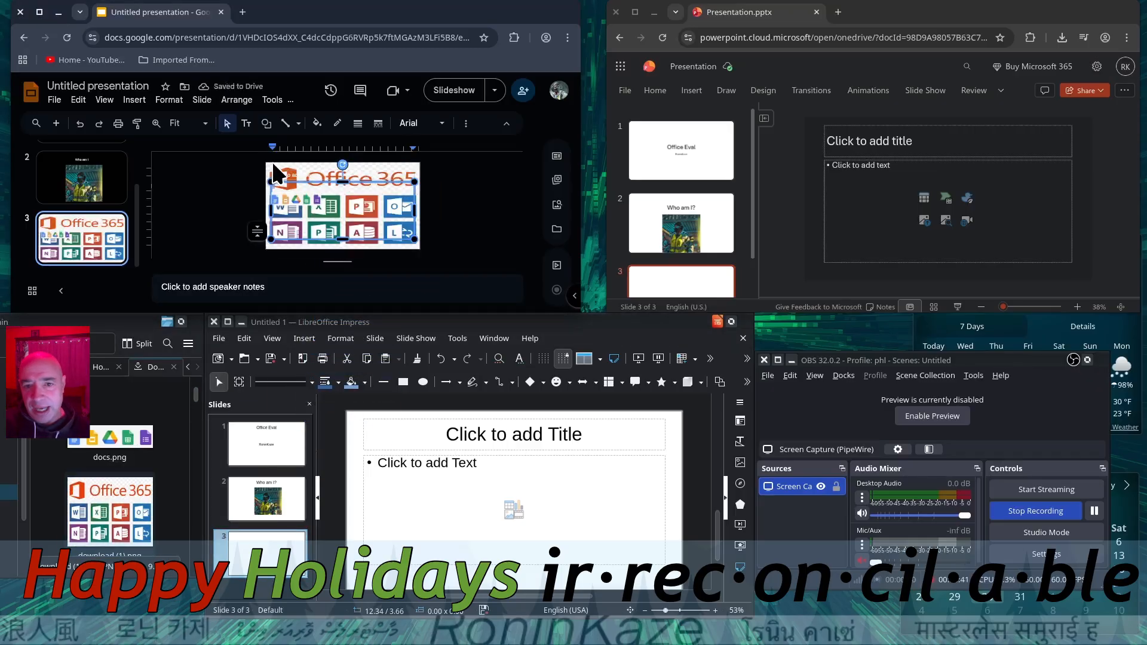
pyautogui.moveTo(272, 182); pyautogui.dragTo(330, 226)
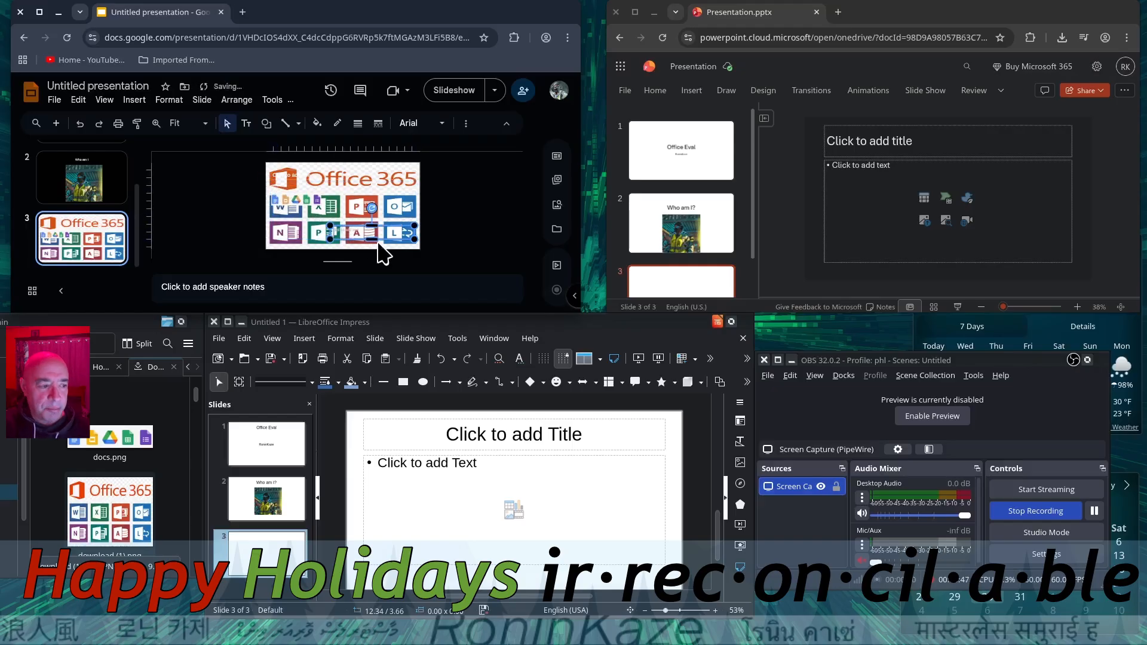
pyautogui.hotkey('ctrl', 'z')
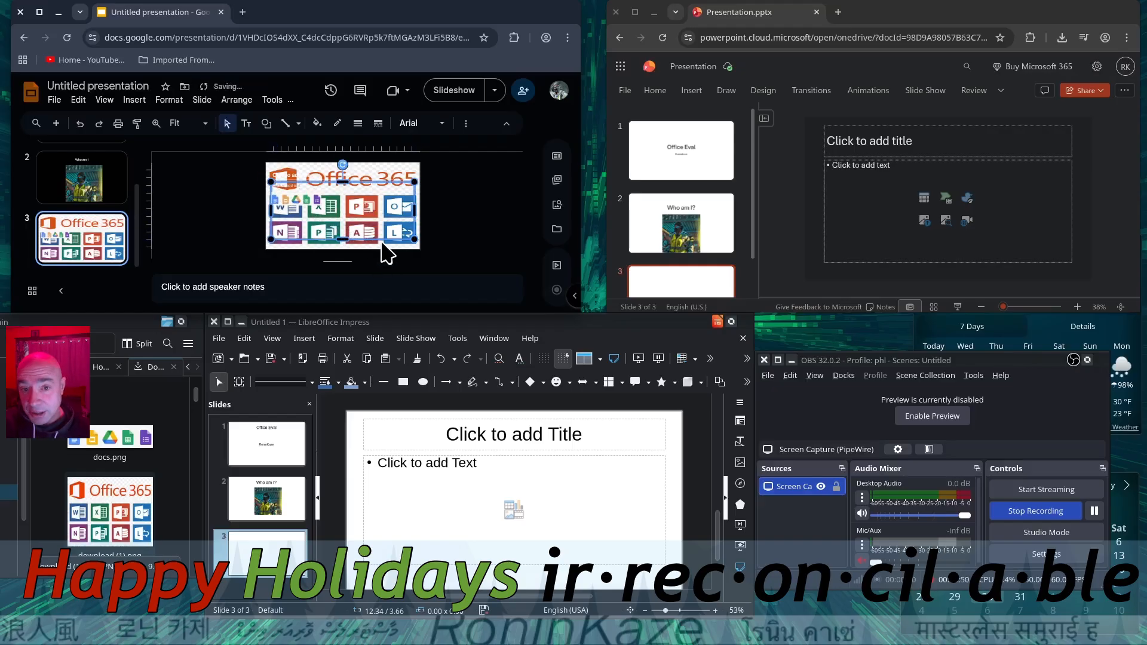
pyautogui.hotkey('ctrl', 'z')
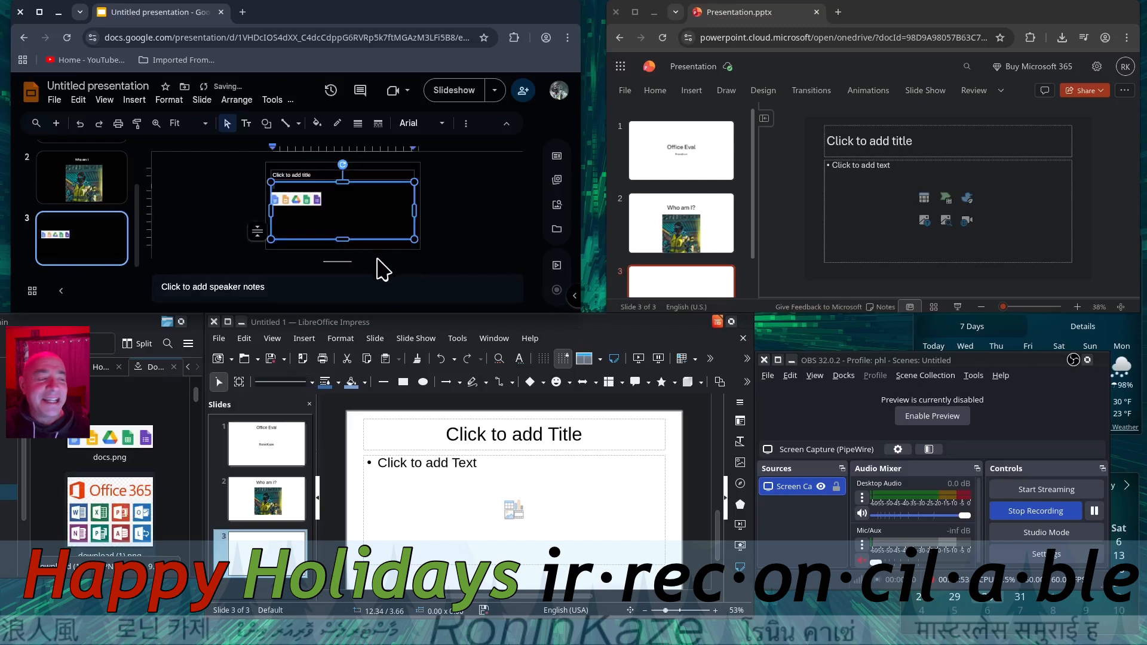
# Step: Try to bring download.png into the third Google Slides slide from the file manager, and close the browser tab it opens in
pyautogui.scroll(-3, 179, 489)
pyautogui.click(129, 520)
pyautogui.moveTo(128, 520); pyautogui.dragTo(363, 154)
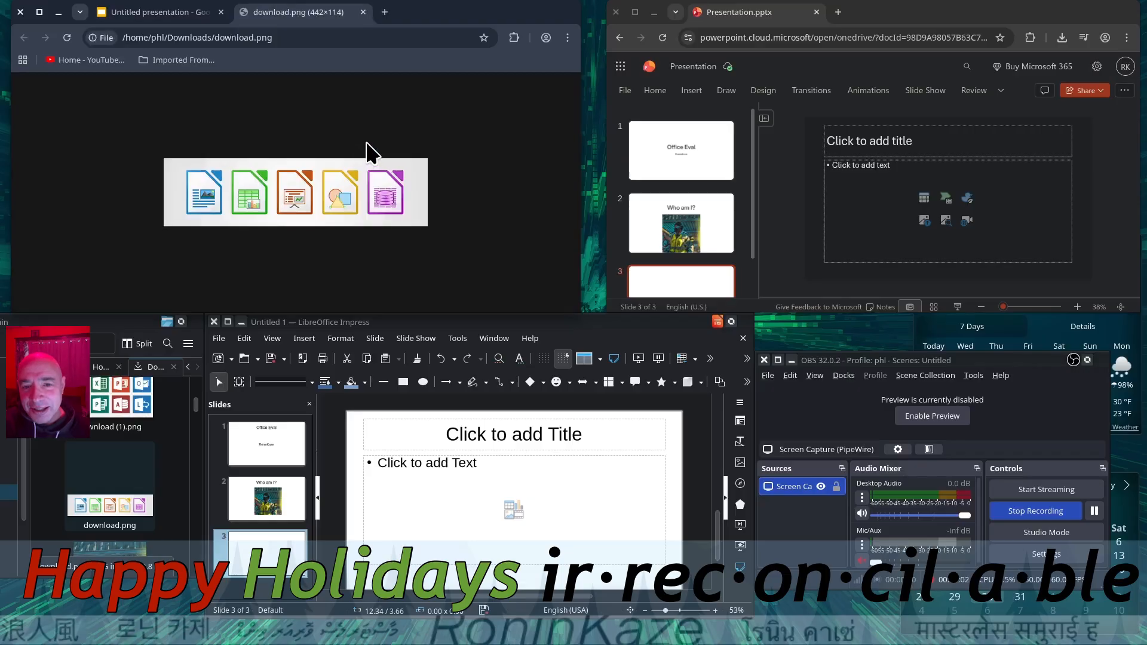
pyautogui.click(363, 12)
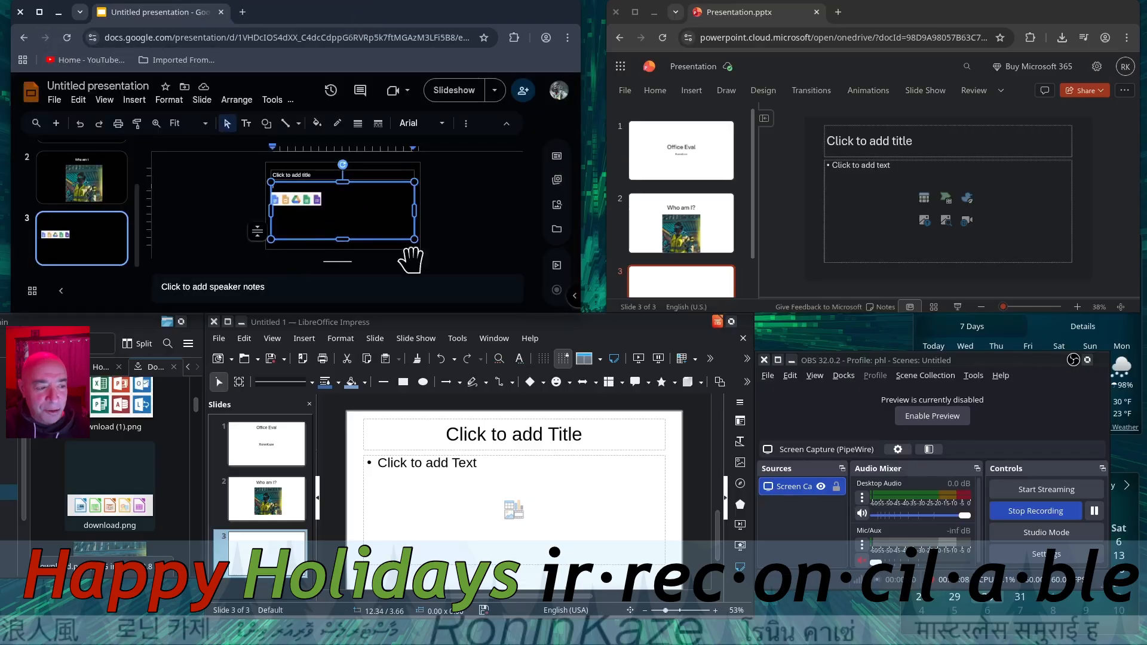
pyautogui.click(415, 241)
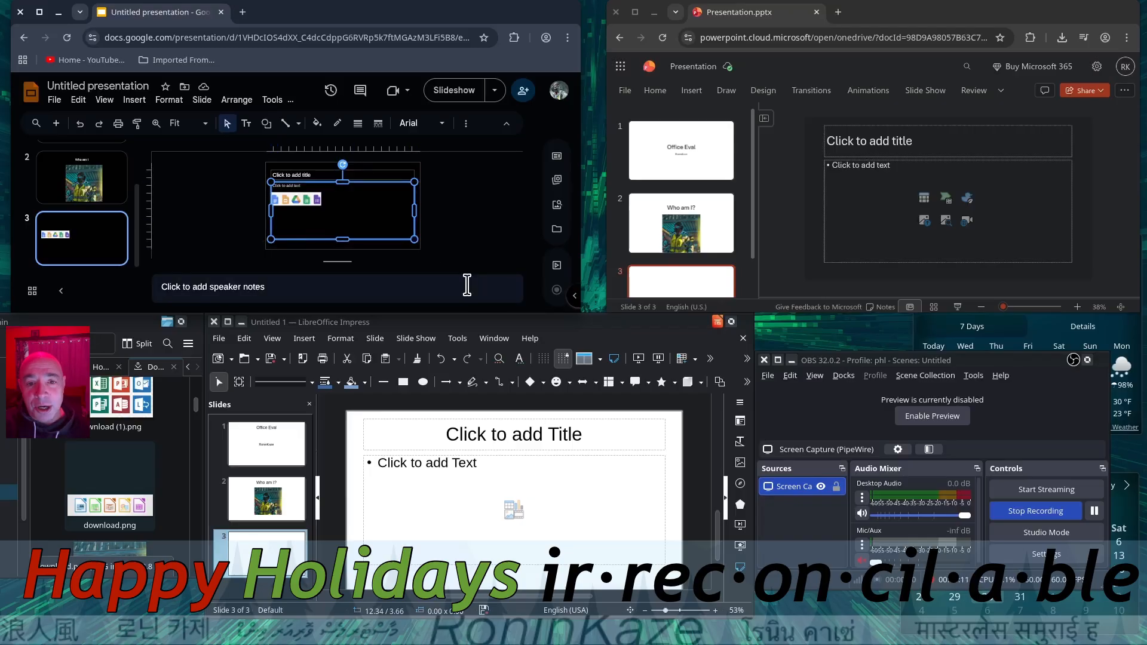
# Step: Place download.png below docs.png and a small download (1).png beside them on the third Google Slides slide, undoing an oversized placement
pyautogui.click(113, 504)
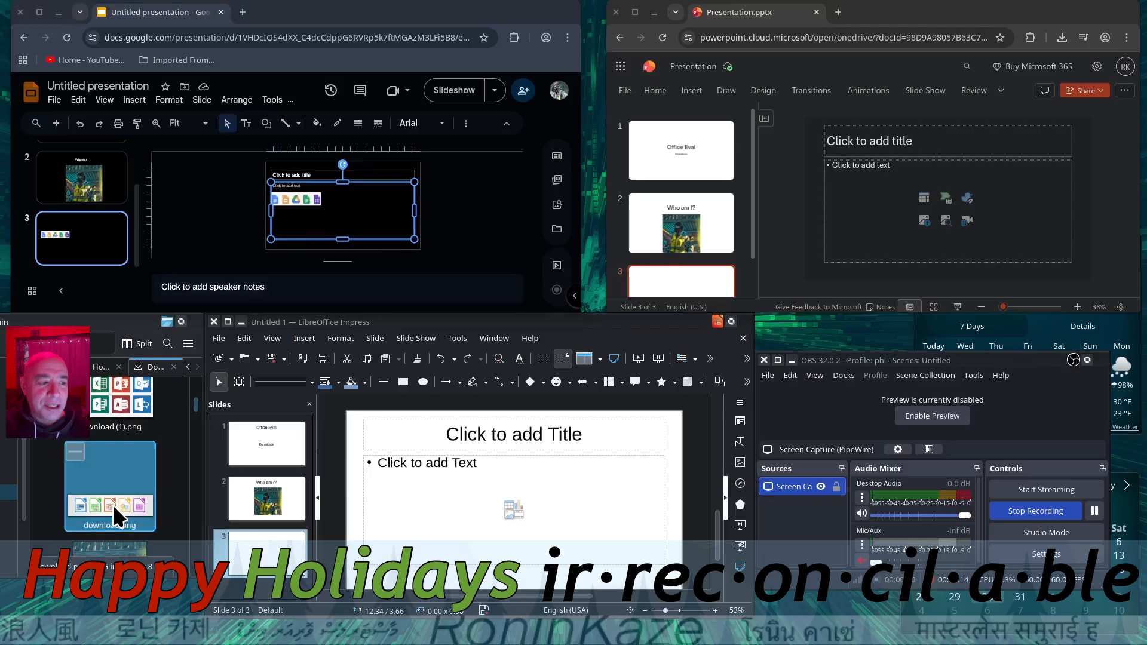
pyautogui.moveTo(113, 503); pyautogui.dragTo(305, 218)
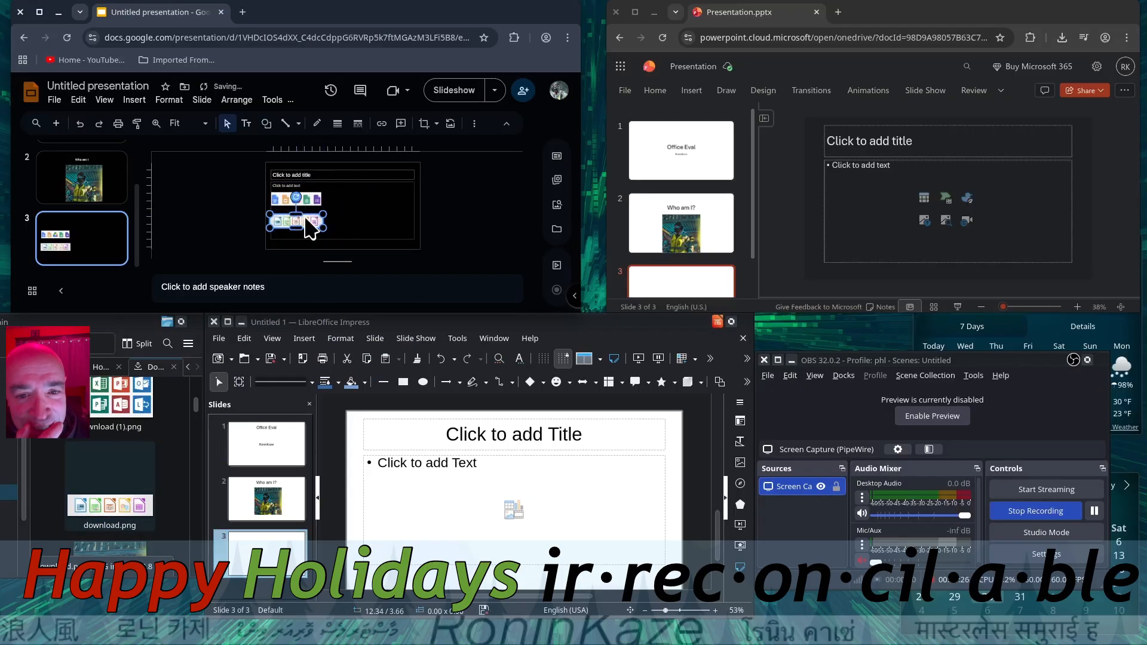
pyautogui.click(121, 403)
pyautogui.moveTo(122, 403); pyautogui.dragTo(421, 233)
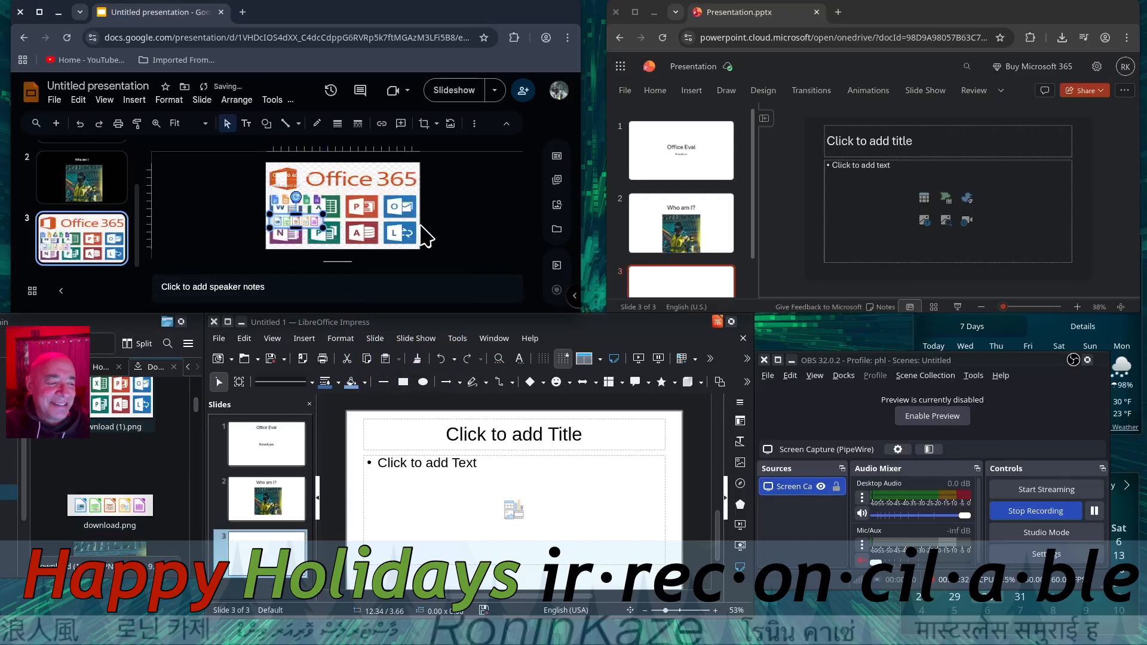
pyautogui.hotkey('ctrl', 'z')
pyautogui.moveTo(125, 391); pyautogui.dragTo(365, 207)
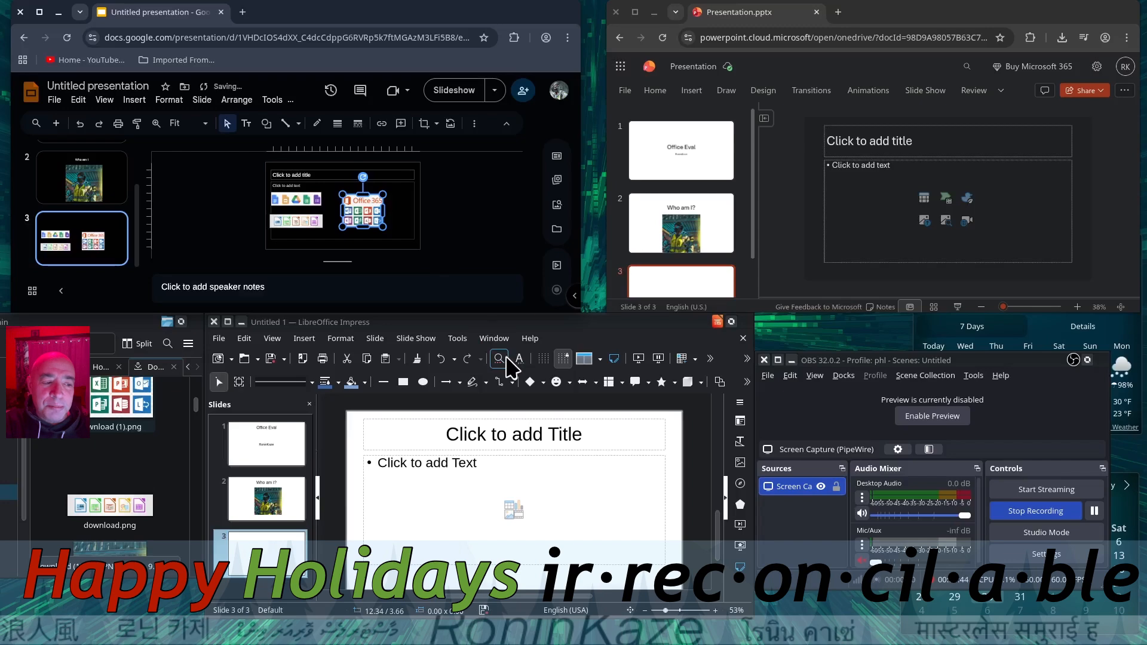
# Step: Title the third Google Slides slide "The competitors" and center the title horizontally
pyautogui.click(275, 171)
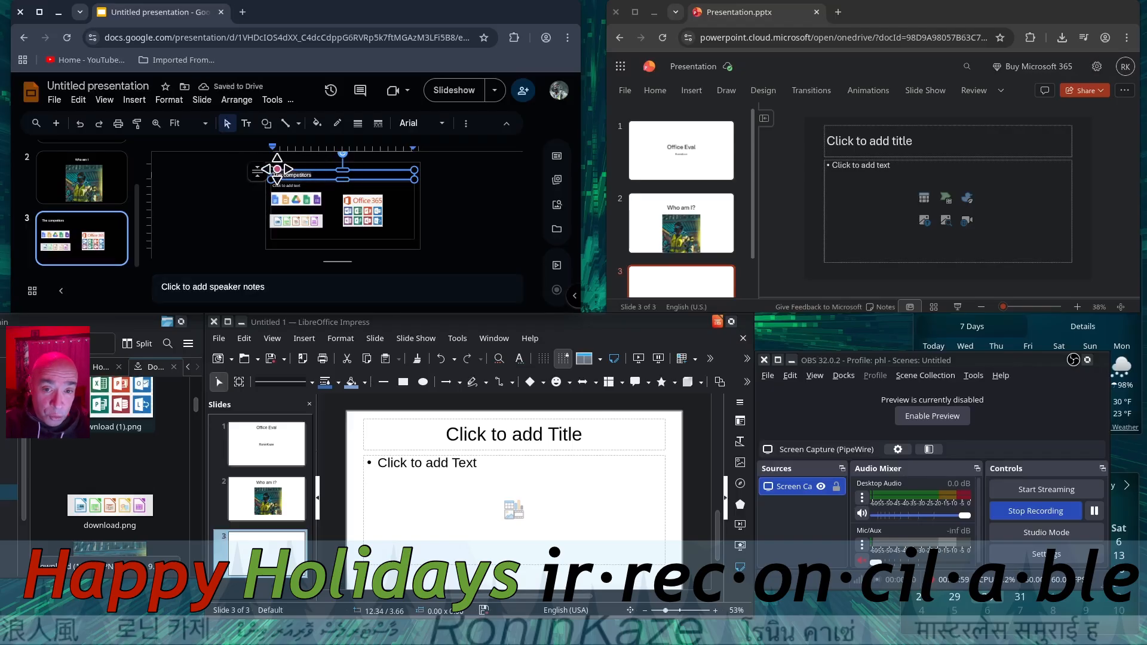
pyautogui.click(107, 100)
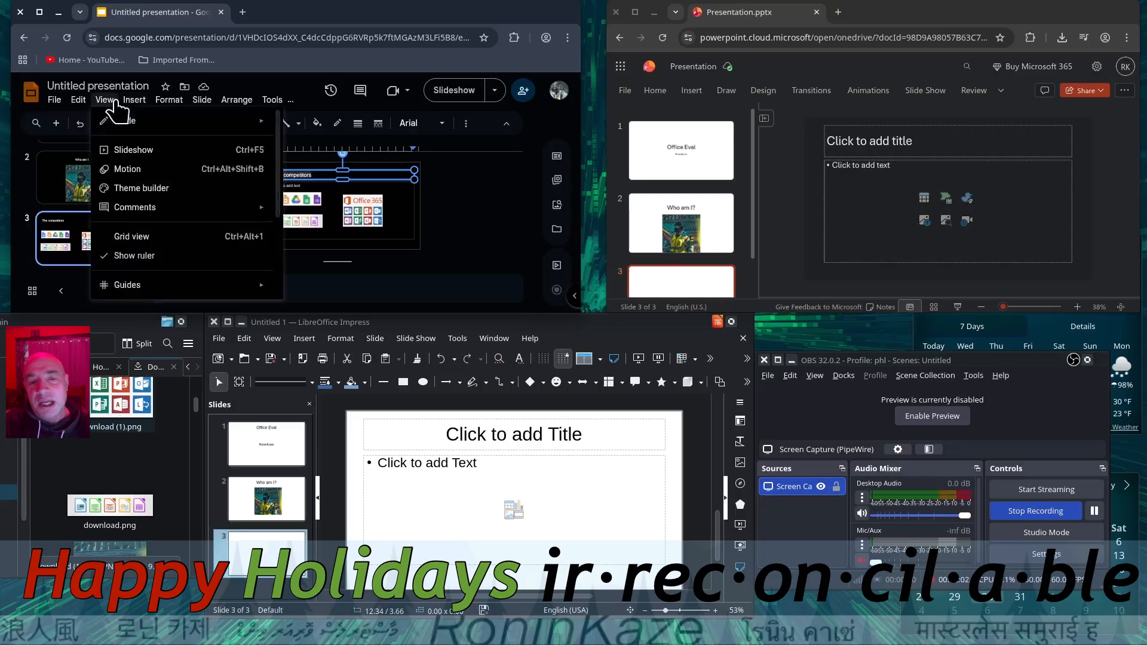
pyautogui.moveTo(134, 101)
pyautogui.moveTo(169, 100)
pyautogui.moveTo(287, 139)
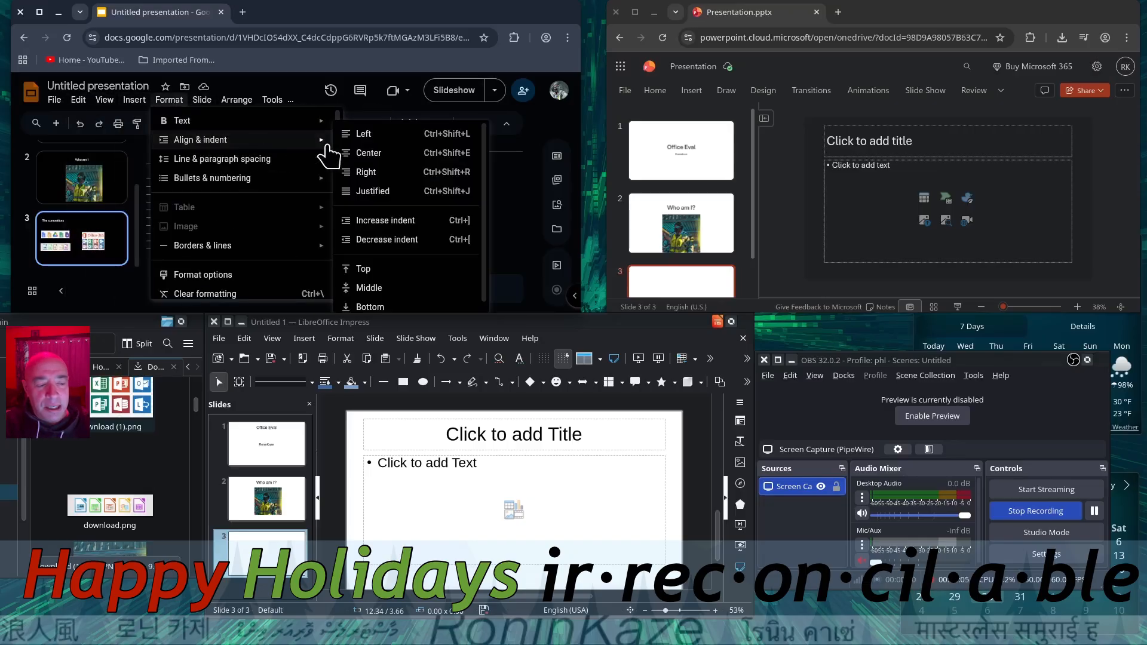
pyautogui.click(357, 154)
pyautogui.click(445, 262)
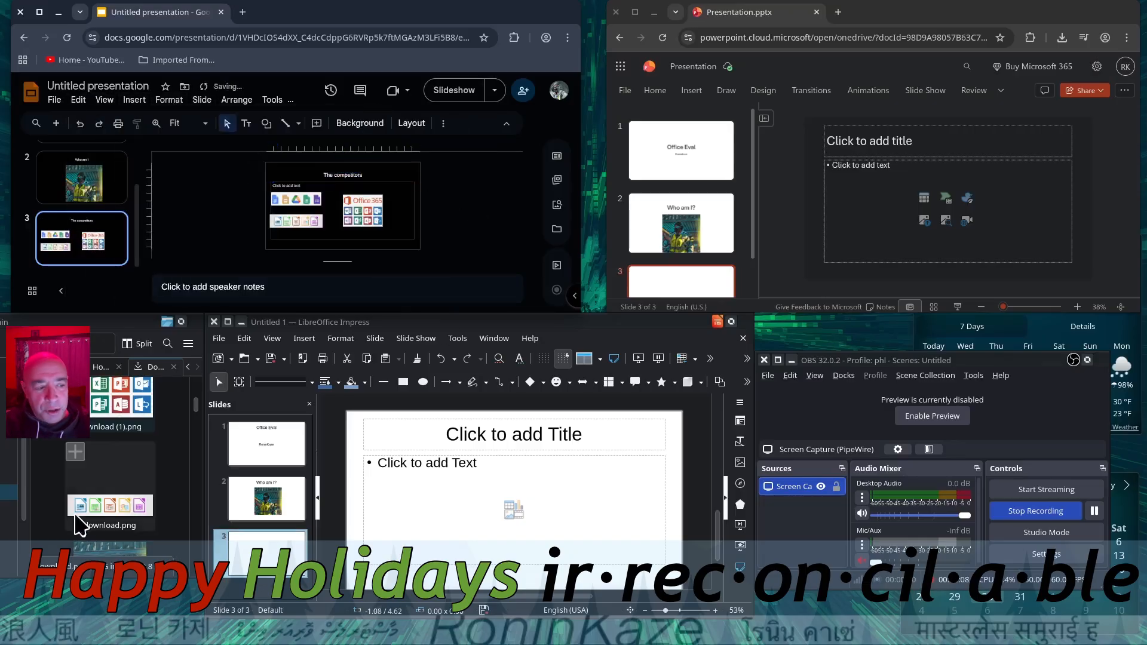
# Step: Place download.png and docs.png on the third Impress slide, stack docs.png above download.png at similar widths, and delete the empty text placeholder
pyautogui.moveTo(96, 511); pyautogui.dragTo(425, 487)
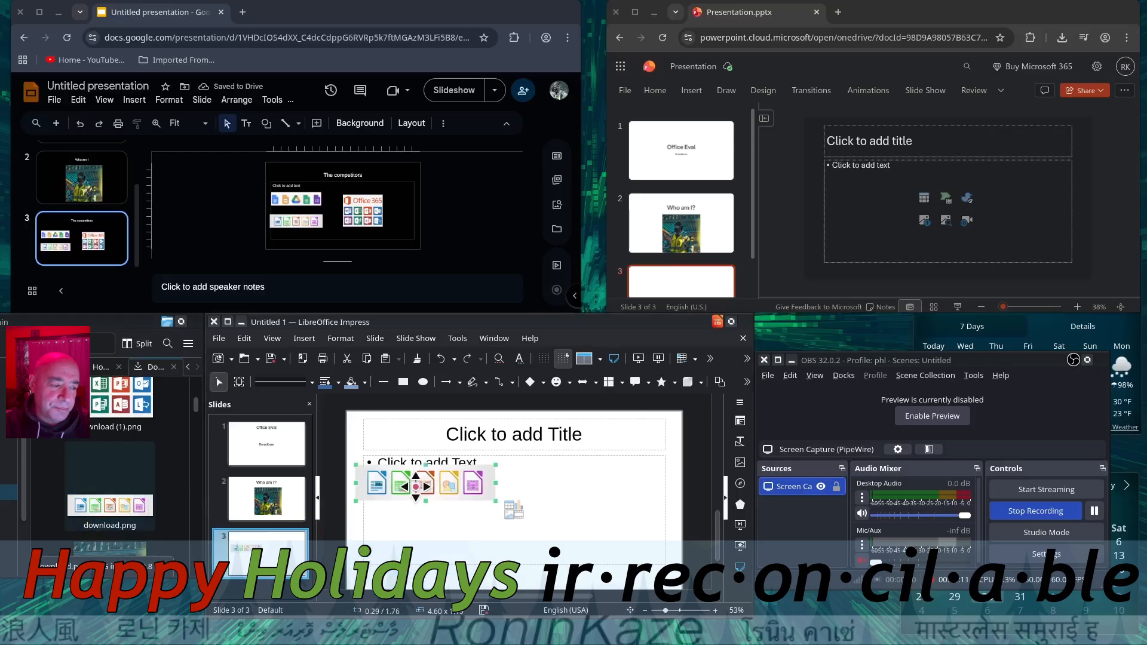
pyautogui.scroll(2, 113, 466)
pyautogui.moveTo(124, 429); pyautogui.dragTo(399, 478)
pyautogui.moveTo(567, 511); pyautogui.dragTo(508, 495)
pyautogui.moveTo(431, 471); pyautogui.dragTo(431, 494)
pyautogui.click(512, 463)
pyautogui.press('Delete')
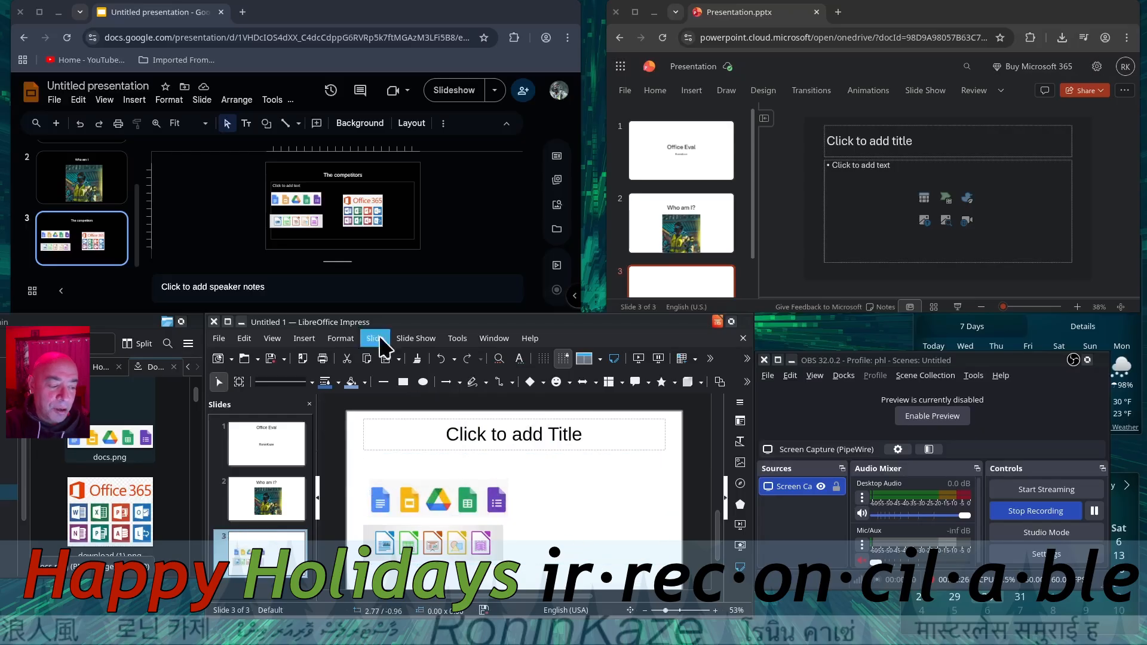
# Step: Try to delete the empty body text placeholder behind the images on the third Google Slides slide
pyautogui.click(410, 236)
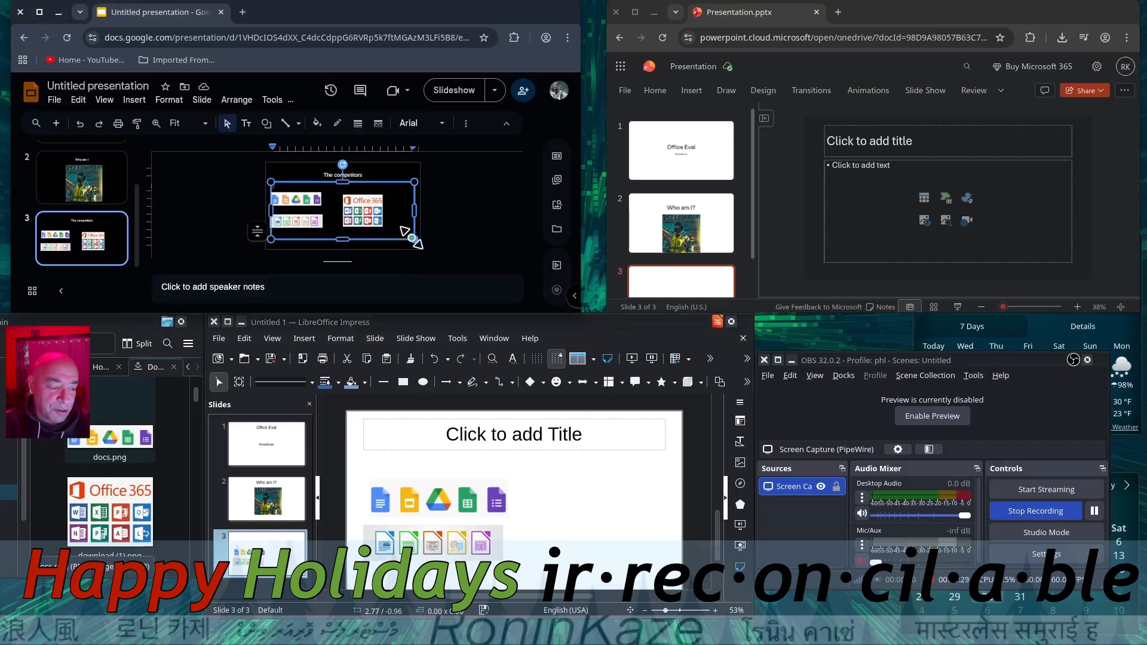
pyautogui.rightClick(411, 238)
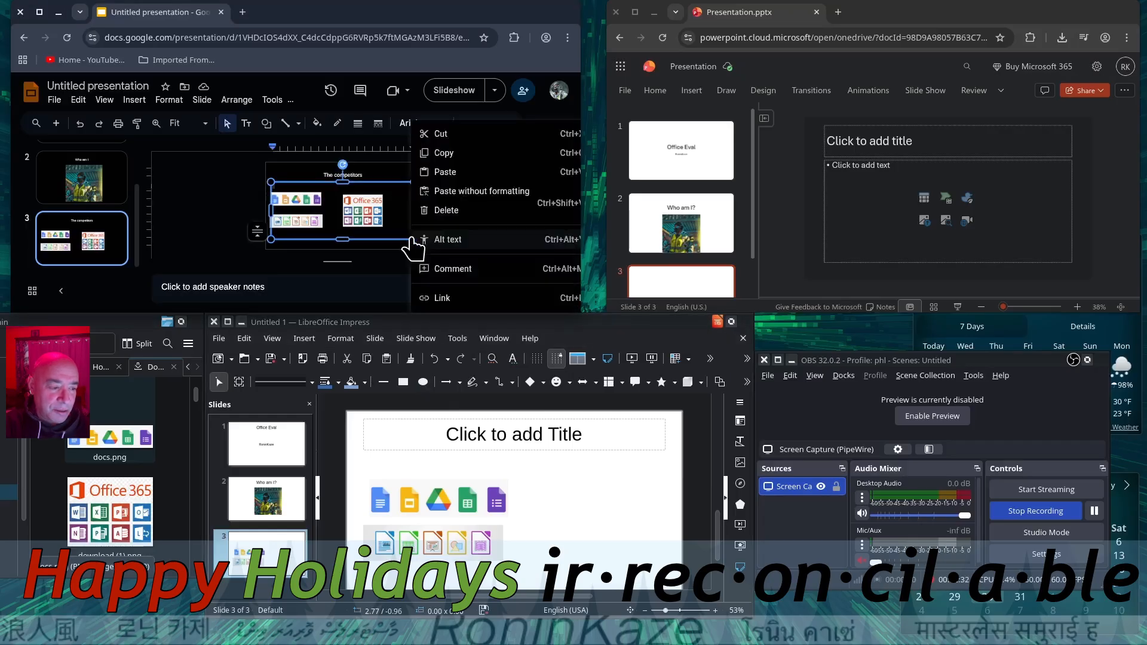
pyautogui.click(451, 211)
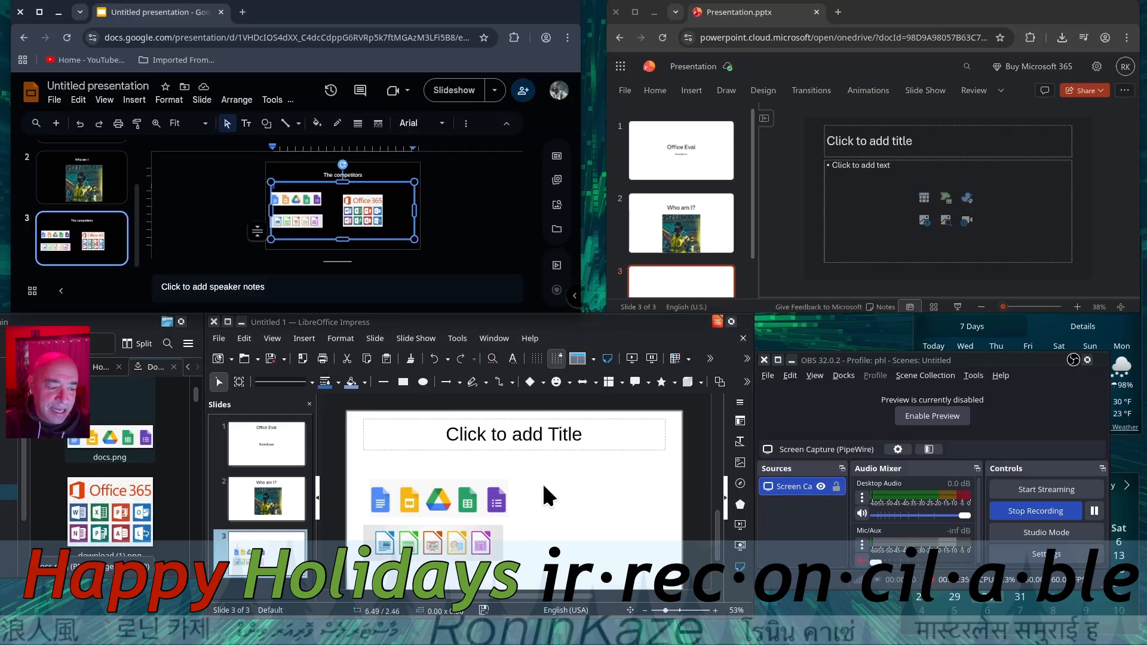
# Step: Title the third Impress slide "The Competition" and place download (1).png beside the two stacked images
pyautogui.click(504, 430)
pyautogui.write('The Competition')
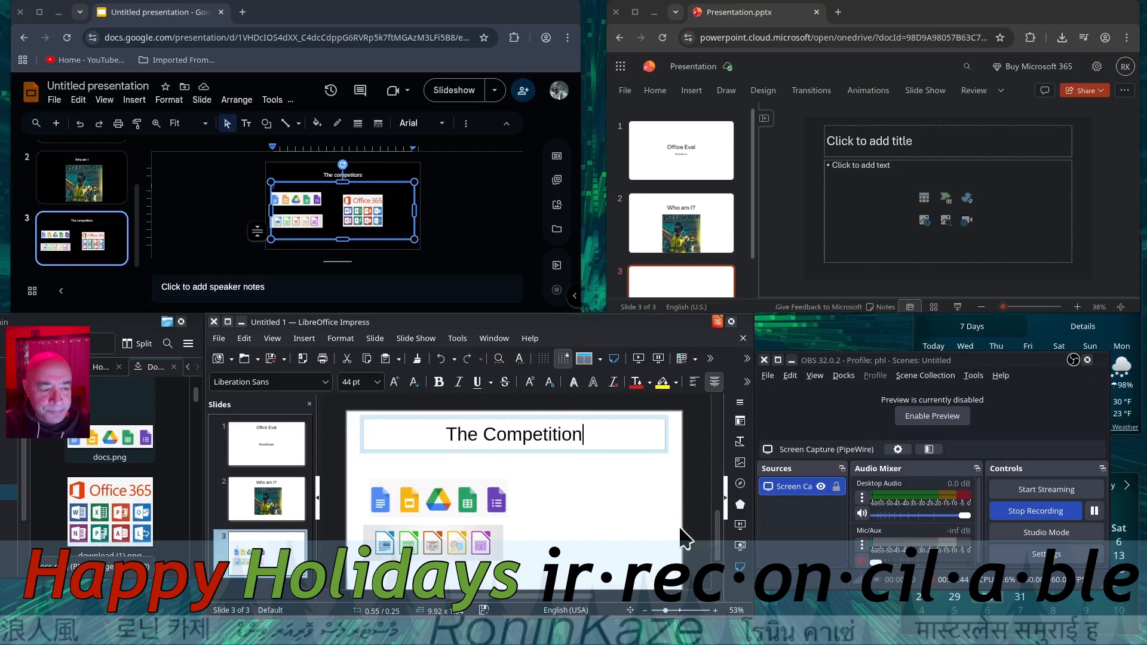
pyautogui.moveTo(119, 508); pyautogui.dragTo(596, 509)
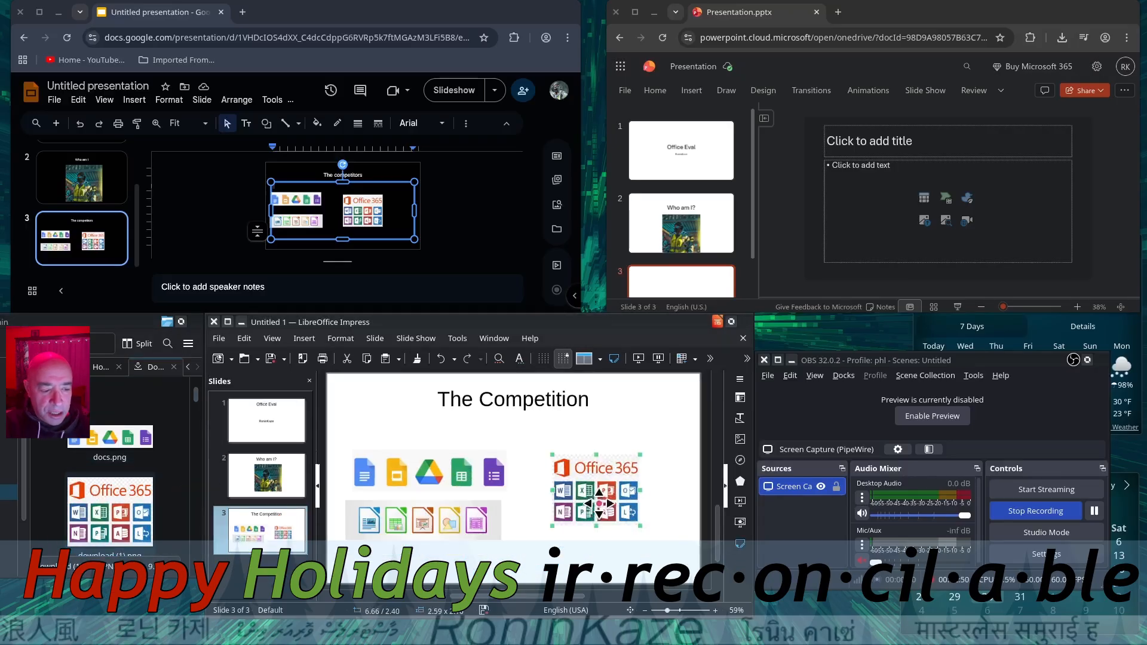
# Step: Place docs.png and download.png on the third PowerPoint slide, with download.png underneath and docs.png shrunk to match its width
pyautogui.moveTo(126, 442); pyautogui.dragTo(873, 172)
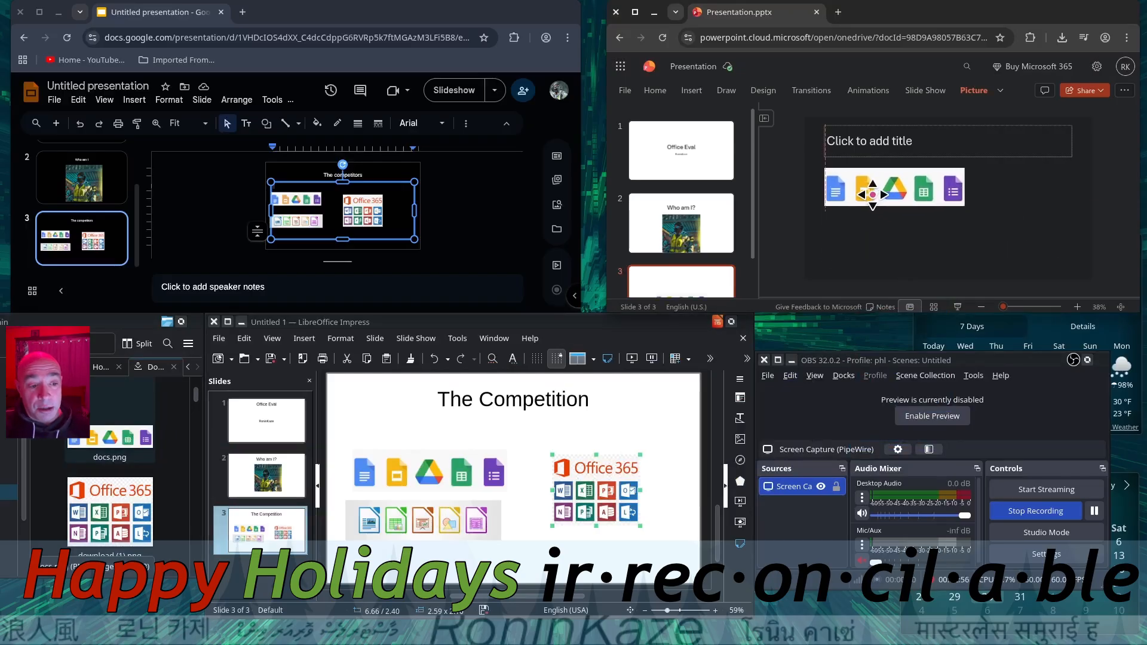
pyautogui.scroll(-3, 179, 491)
pyautogui.moveTo(123, 499); pyautogui.dragTo(827, 209)
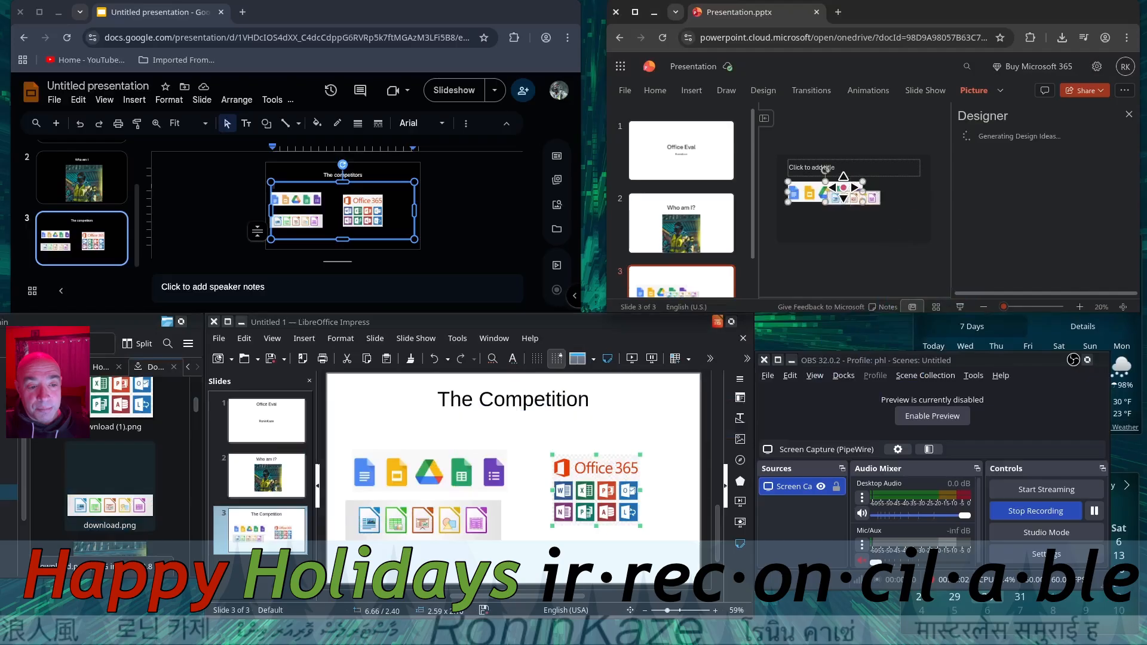
pyautogui.click(1128, 114)
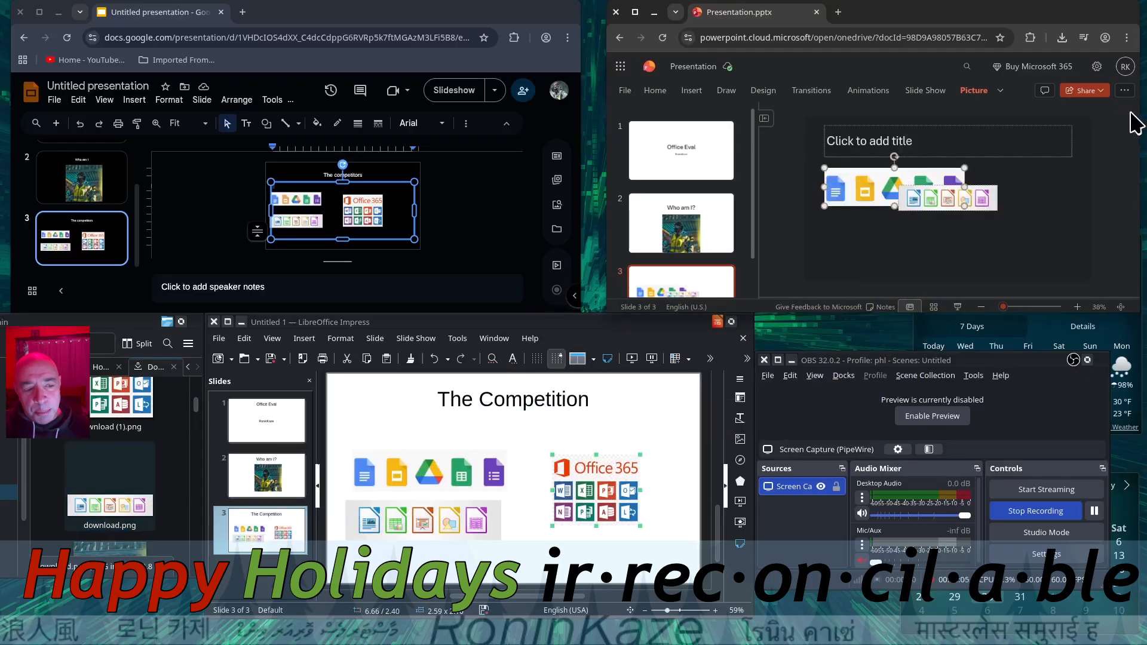
pyautogui.click(955, 190)
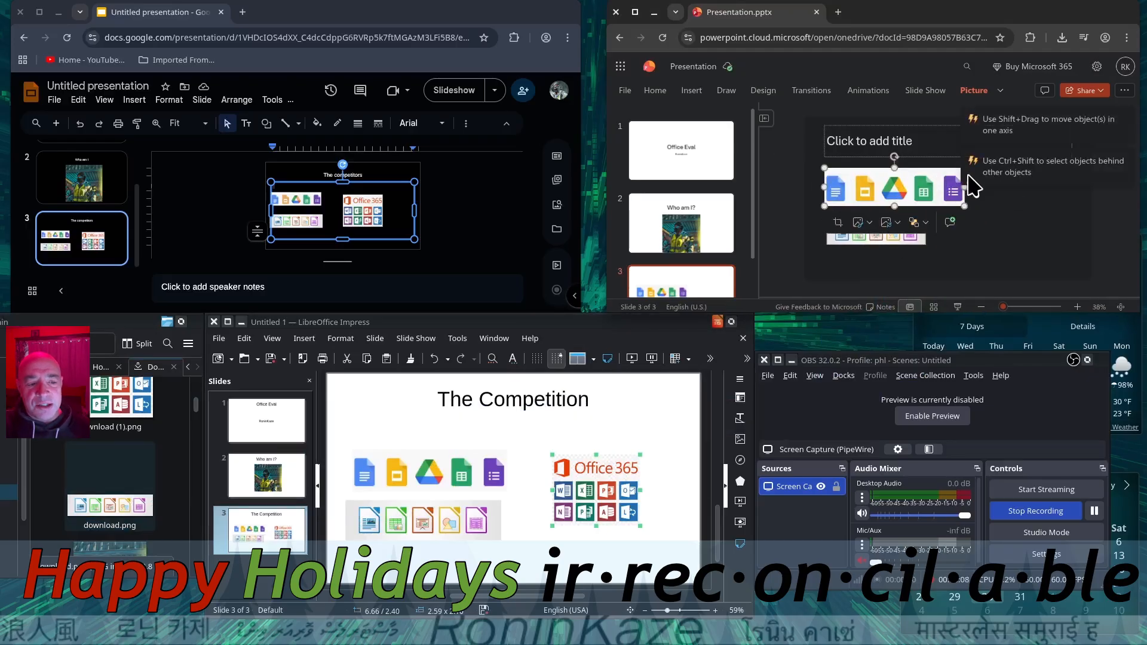
pyautogui.moveTo(962, 205); pyautogui.dragTo(925, 197)
# Step: Add download (1).png beside the two images on the third PowerPoint slide, undo the applied Designer layout, and enlarge the picture
pyautogui.moveTo(122, 397); pyautogui.dragTo(987, 197)
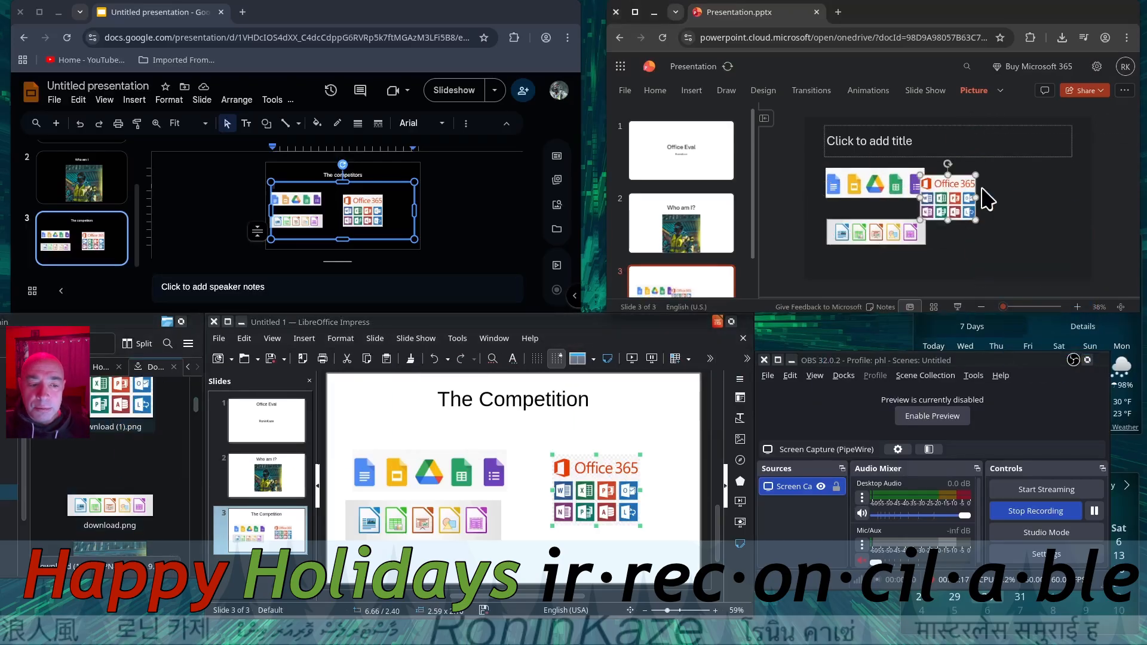
pyautogui.click(976, 224)
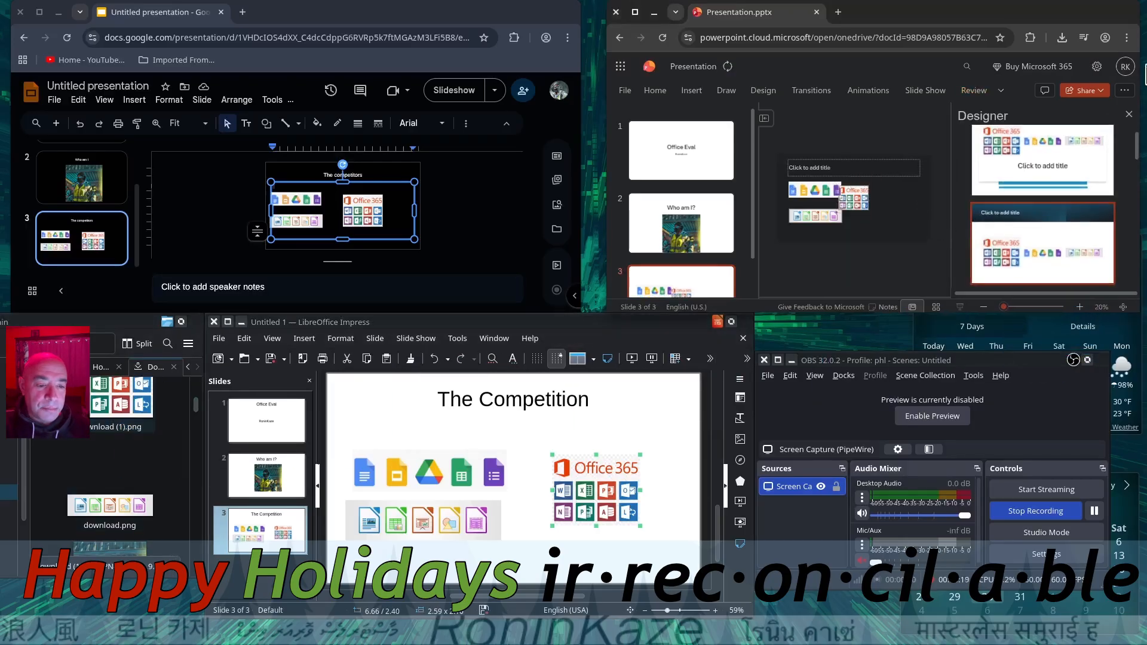
pyautogui.click(1128, 115)
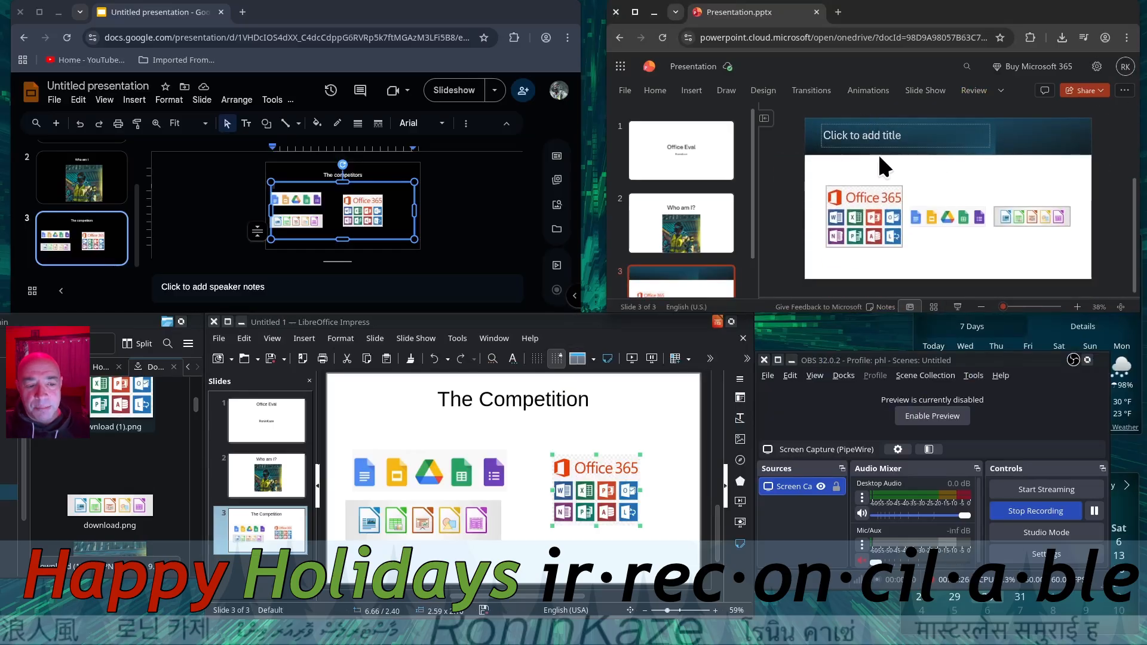
pyautogui.hotkey('ctrl', 'z')
pyautogui.moveTo(967, 194); pyautogui.dragTo(1028, 235)
# Step: Title the third PowerPoint slide "The Competition" and center the title horizontally
pyautogui.click(835, 139)
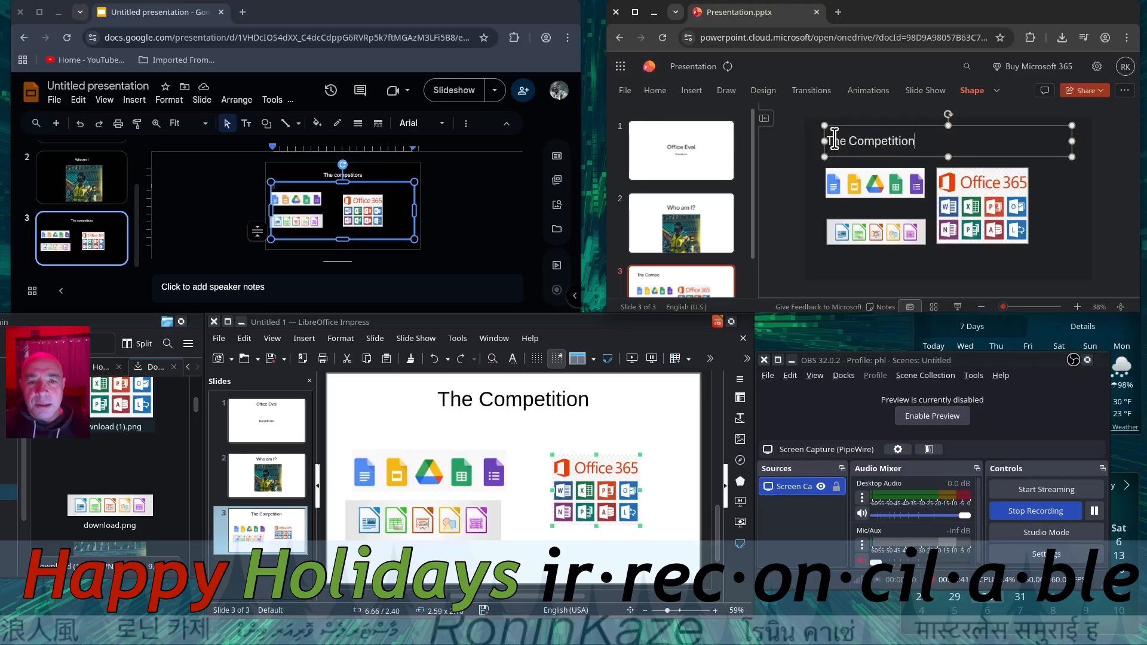
pyautogui.moveTo(986, 137); pyautogui.dragTo(825, 143)
pyautogui.click(763, 91)
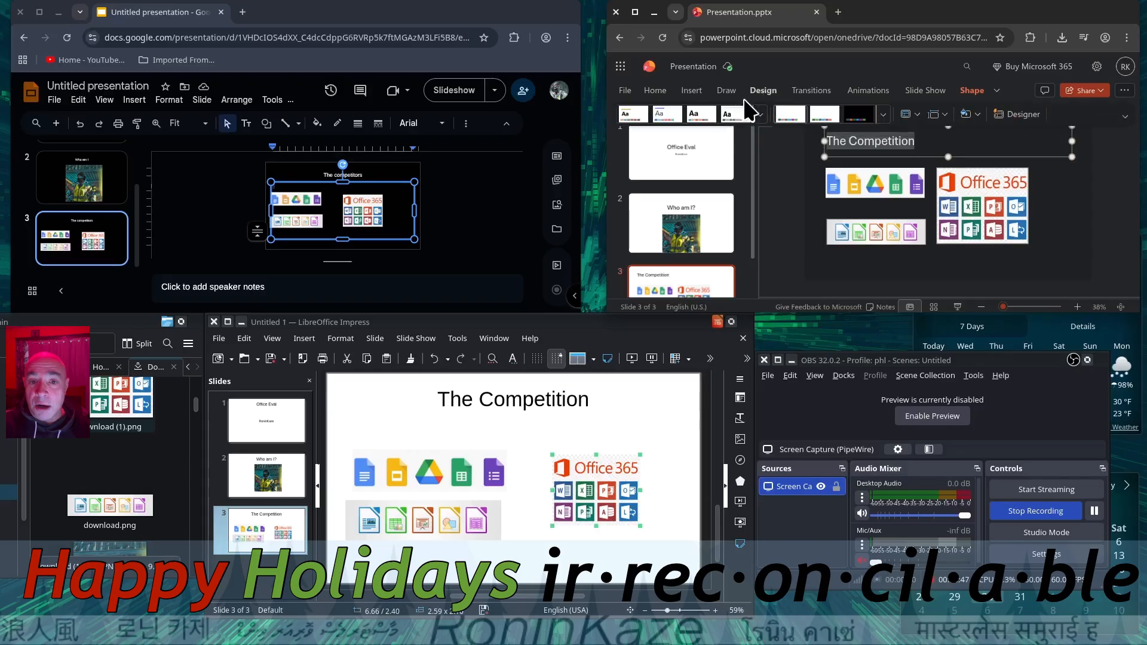
pyautogui.click(657, 95)
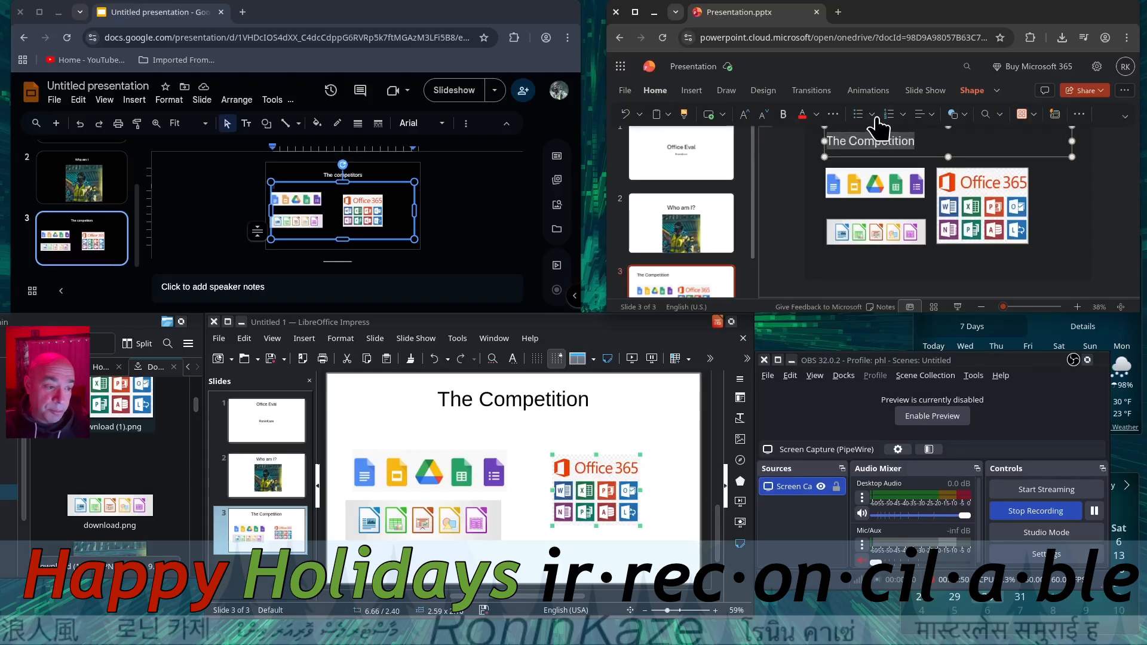
pyautogui.click(936, 125)
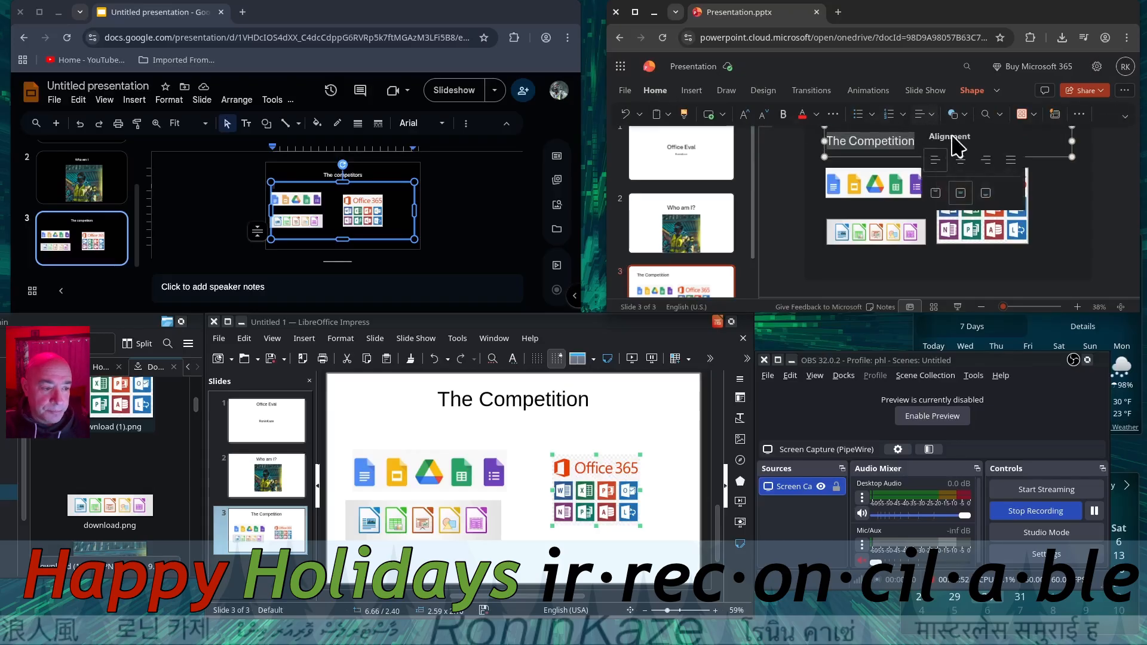
pyautogui.click(960, 169)
pyautogui.click(807, 269)
# Step: Add a new fourth slide after "The Competition" in the PowerPoint presentation
pyautogui.scroll(-2, 754, 243)
pyautogui.rightClick(719, 298)
pyautogui.click(761, 260)
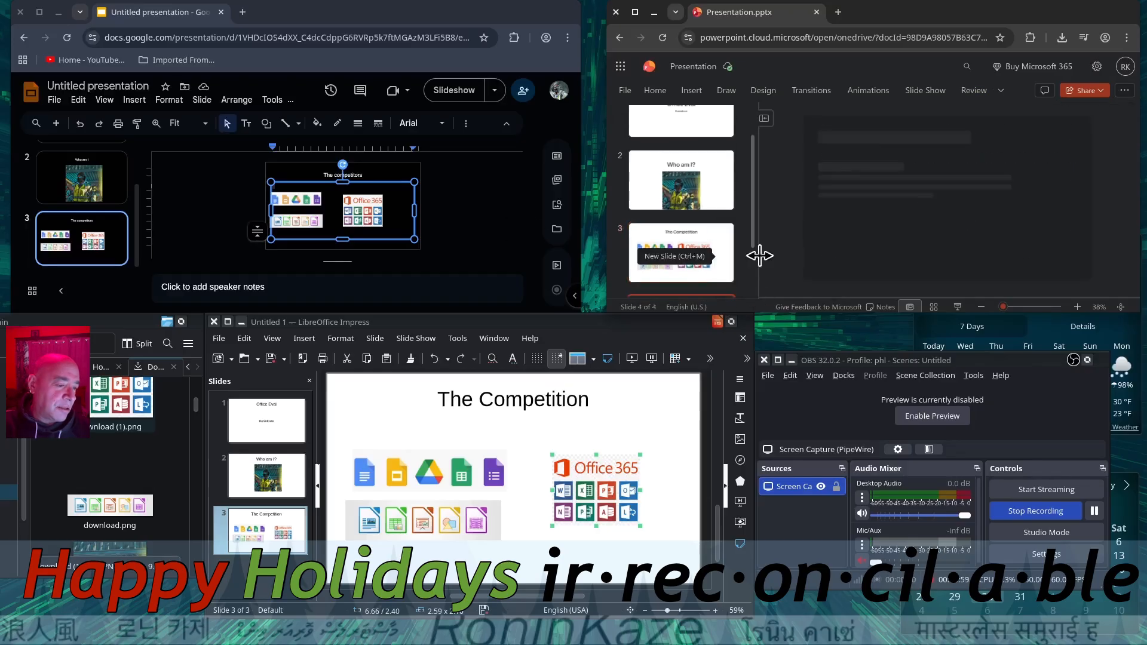
# Step: Insert a new slide in the Google Slides presentation and move it below "The competitors" as the fourth slide
pyautogui.click(107, 269)
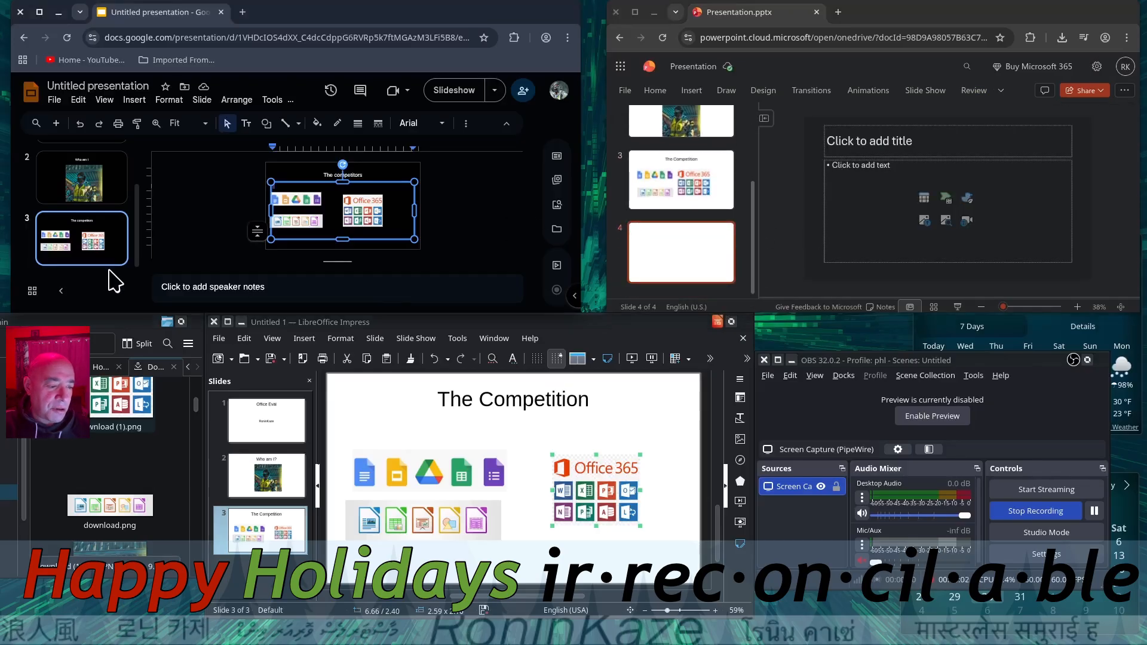
pyautogui.rightClick(115, 277)
pyautogui.click(107, 274)
pyautogui.rightClick(95, 270)
pyautogui.click(103, 260)
pyautogui.rightClick(116, 174)
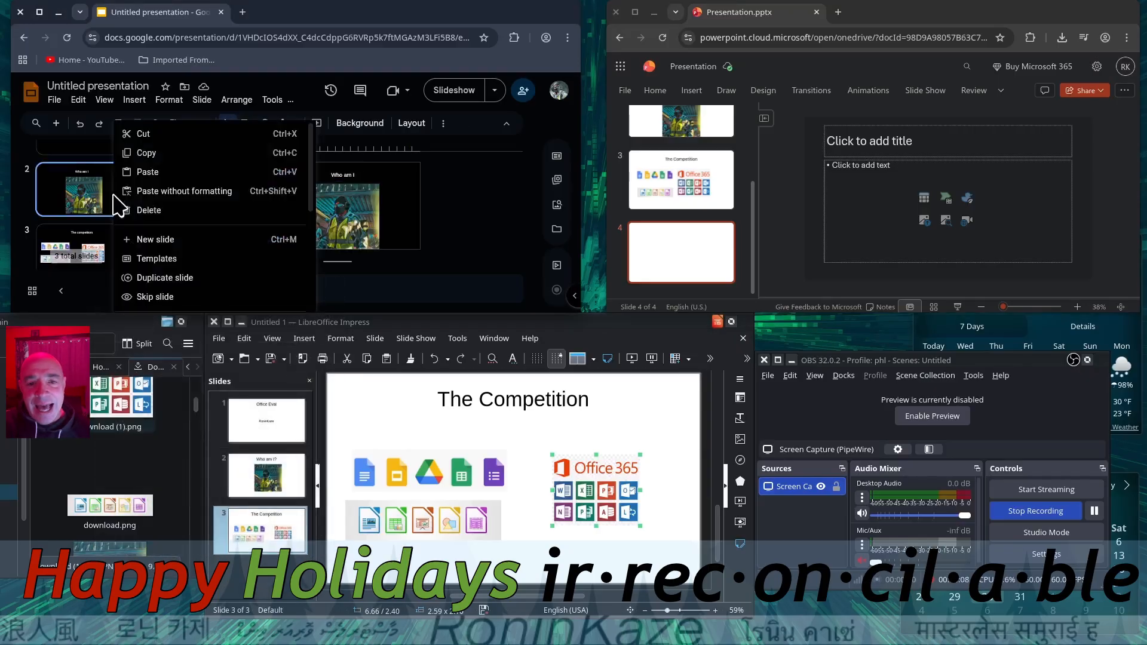
pyautogui.click(159, 240)
pyautogui.moveTo(98, 242); pyautogui.dragTo(110, 270)
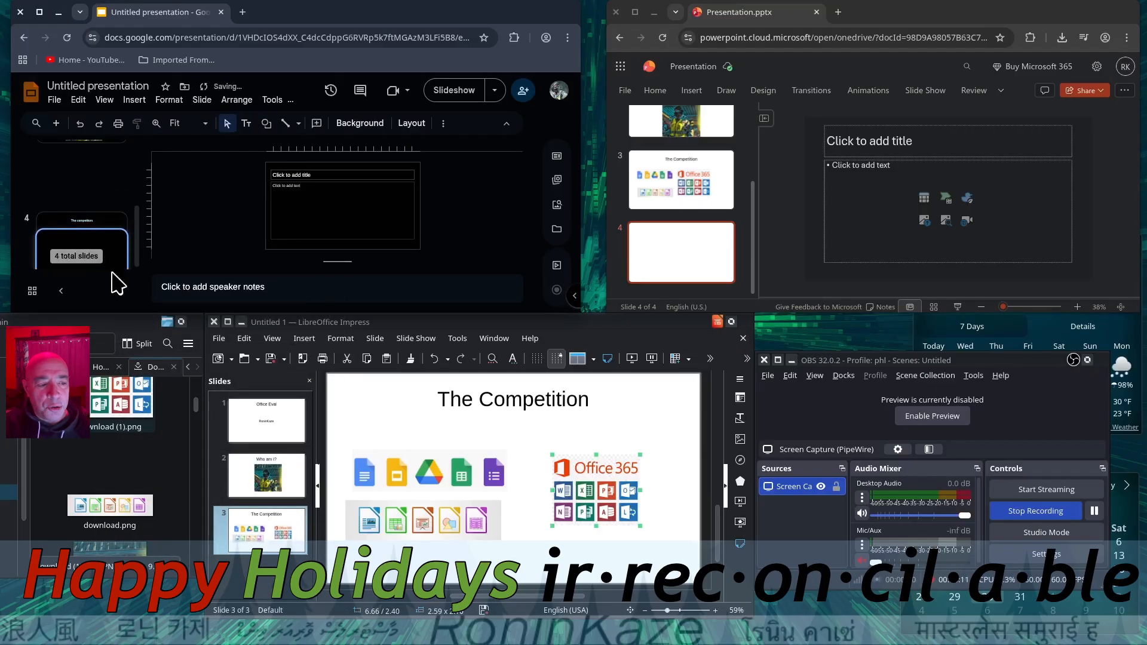
# Step: Add a new slide after "The Competition" in the Impress presentation
pyautogui.scroll(-2, 166, 500)
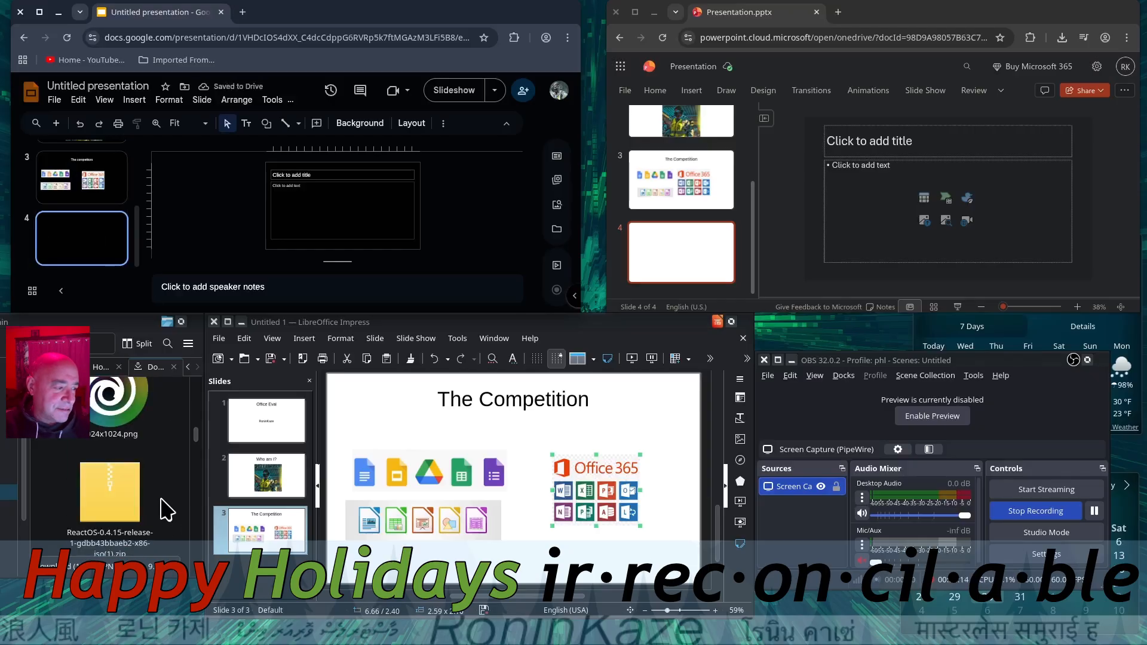
pyautogui.rightClick(283, 580)
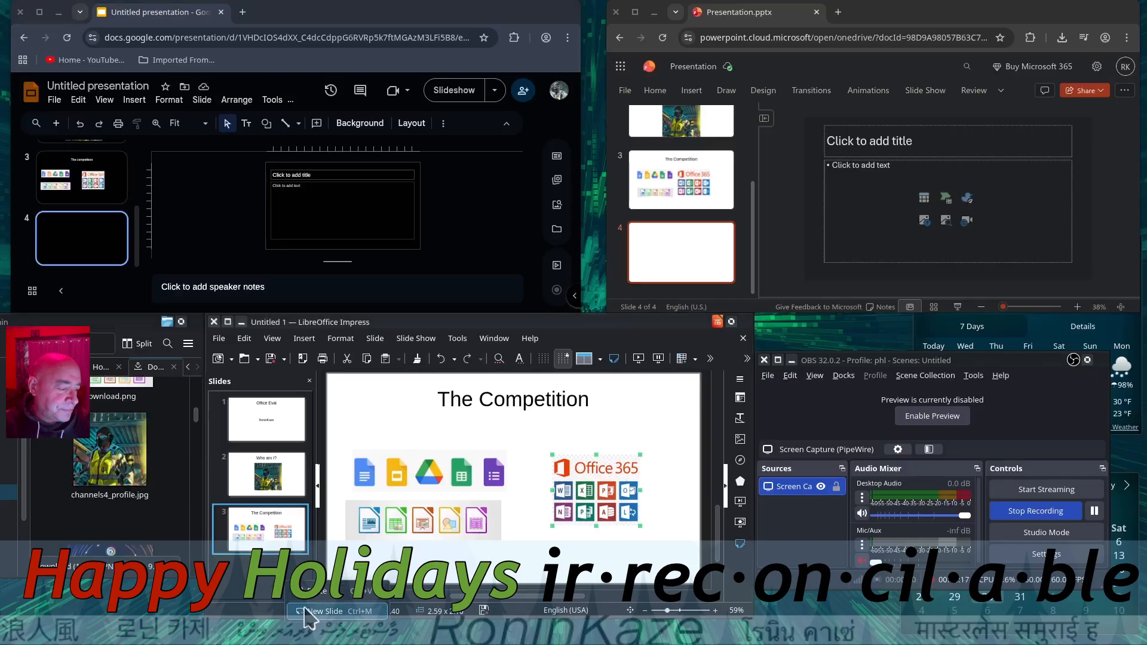
pyautogui.click(304, 607)
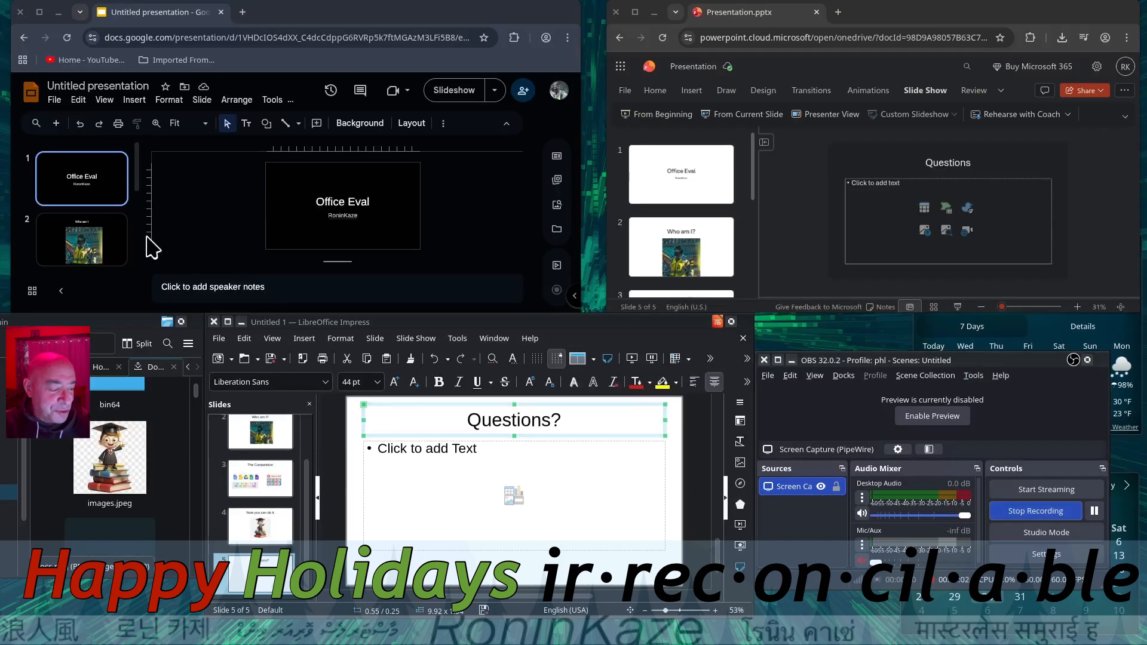
# Step: Play the Google Slides presentation as a slideshow from "Office Eval" through "Questions" and exit it
pyautogui.click(441, 91)
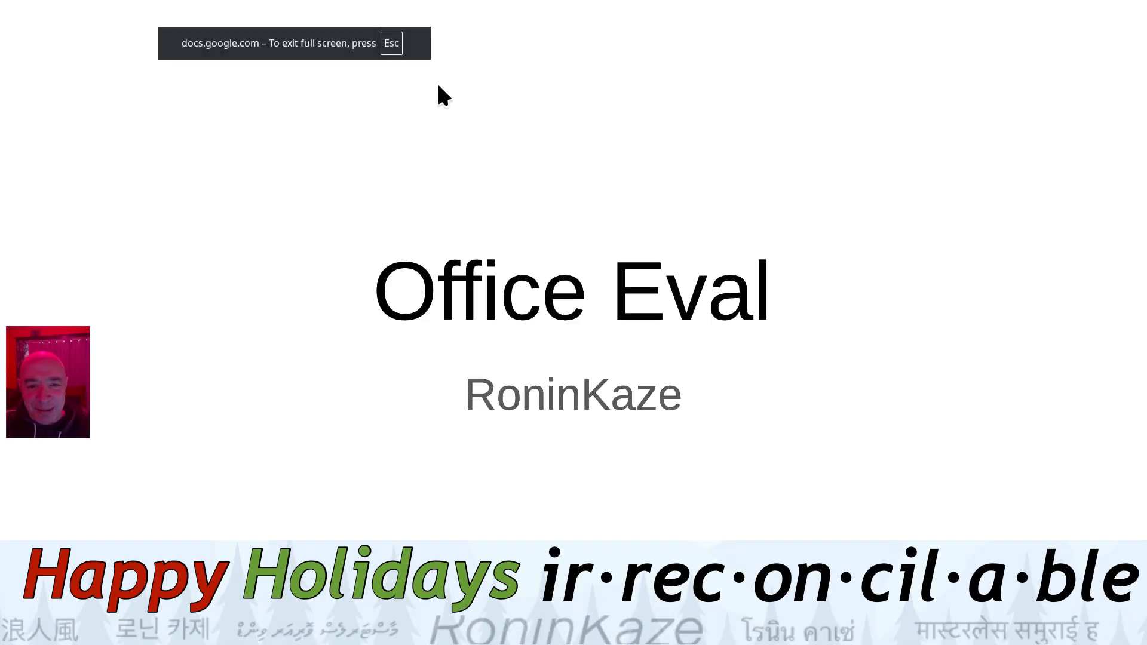
pyautogui.click(439, 87)
pyautogui.click(439, 86)
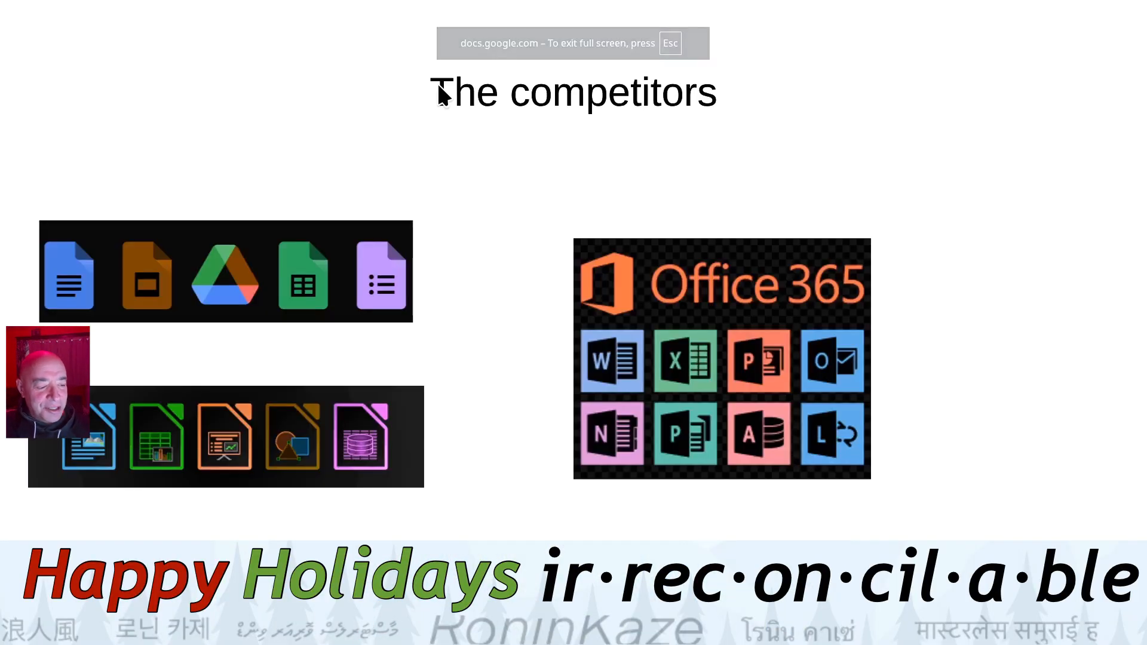
pyautogui.click(438, 85)
pyautogui.press('Right')
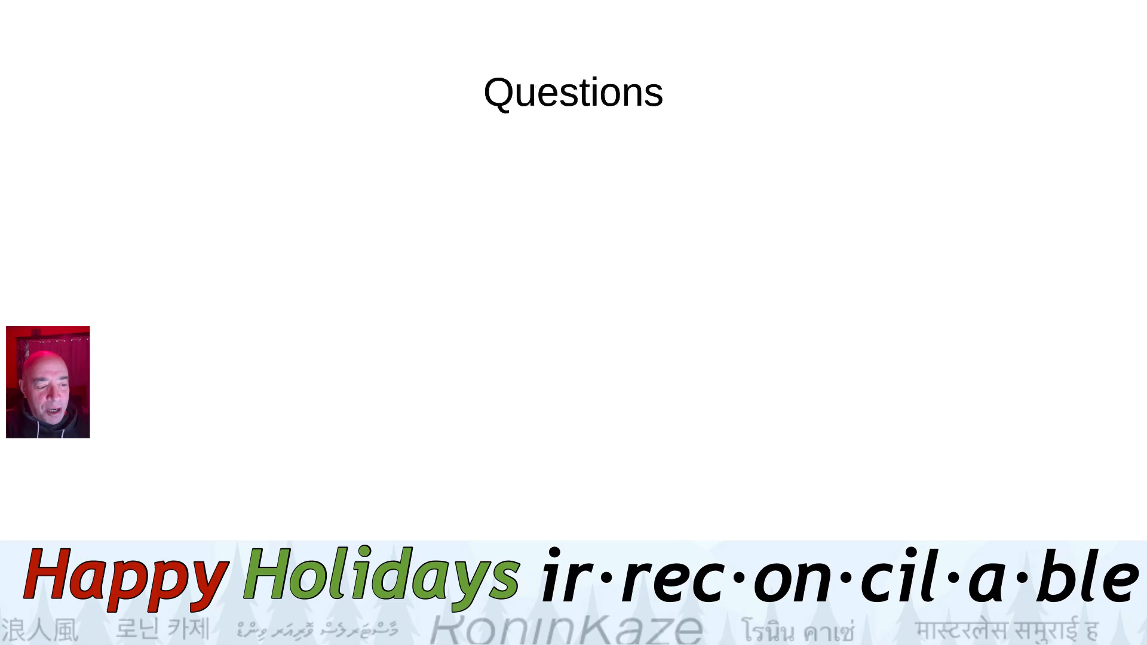
pyautogui.press('Escape')
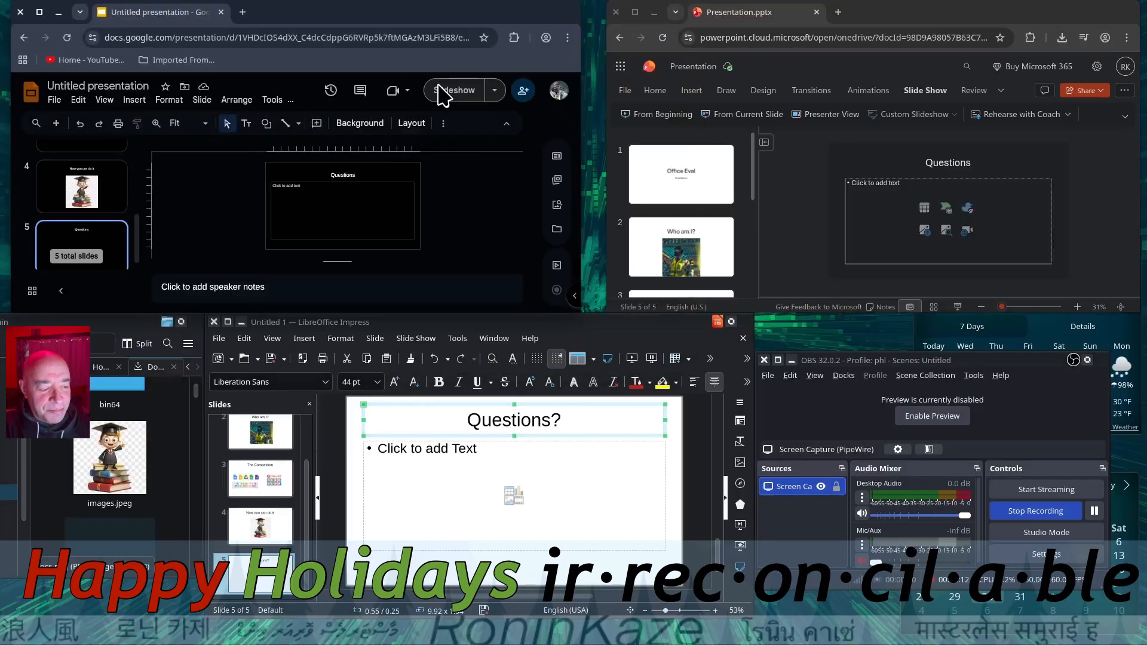
# Step: Play the PowerPoint slideshow from the beginning through all its slides and exit at the end
pyautogui.click(936, 103)
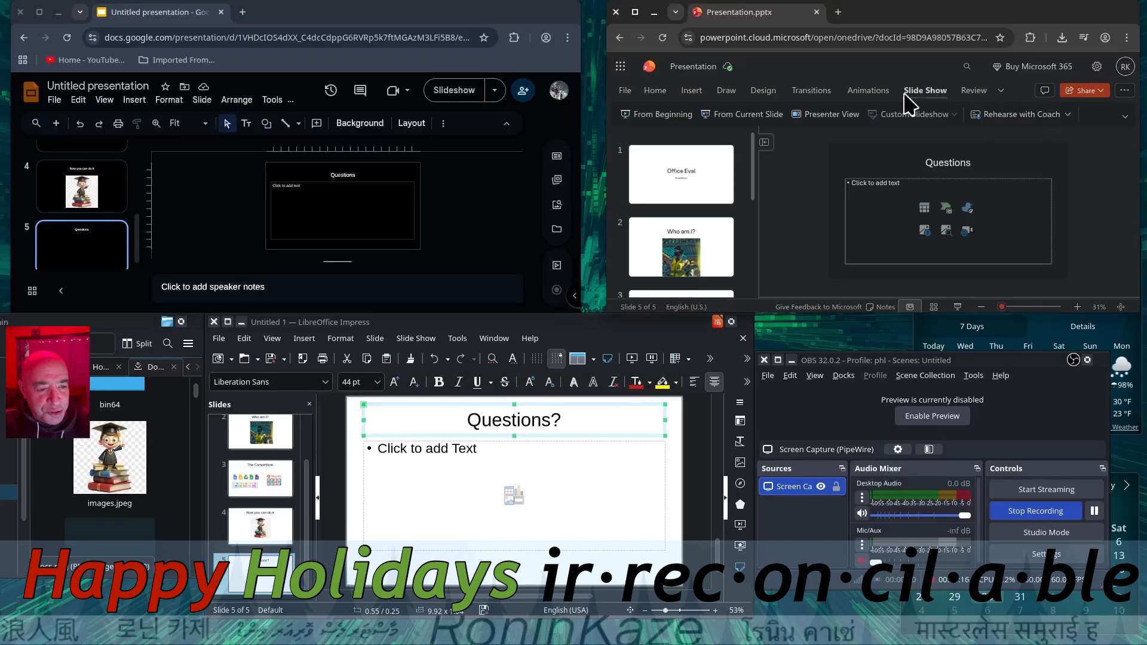
pyautogui.click(679, 114)
pyautogui.click(686, 113)
pyautogui.click(686, 113)
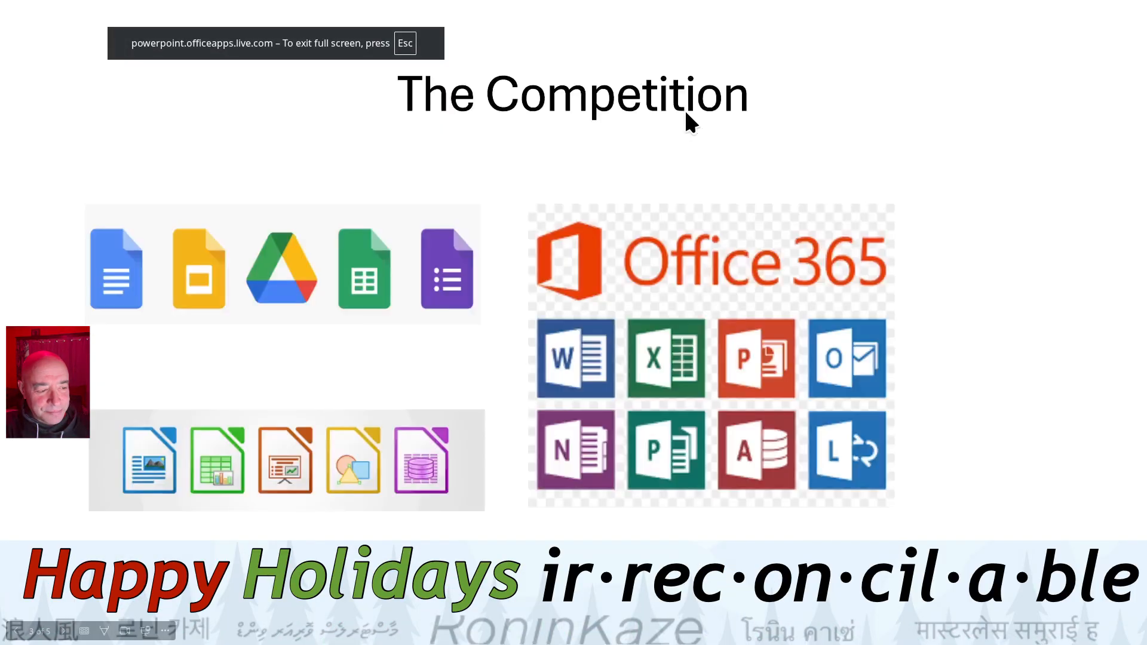
pyautogui.click(686, 113)
pyautogui.click(686, 114)
pyautogui.click(686, 114)
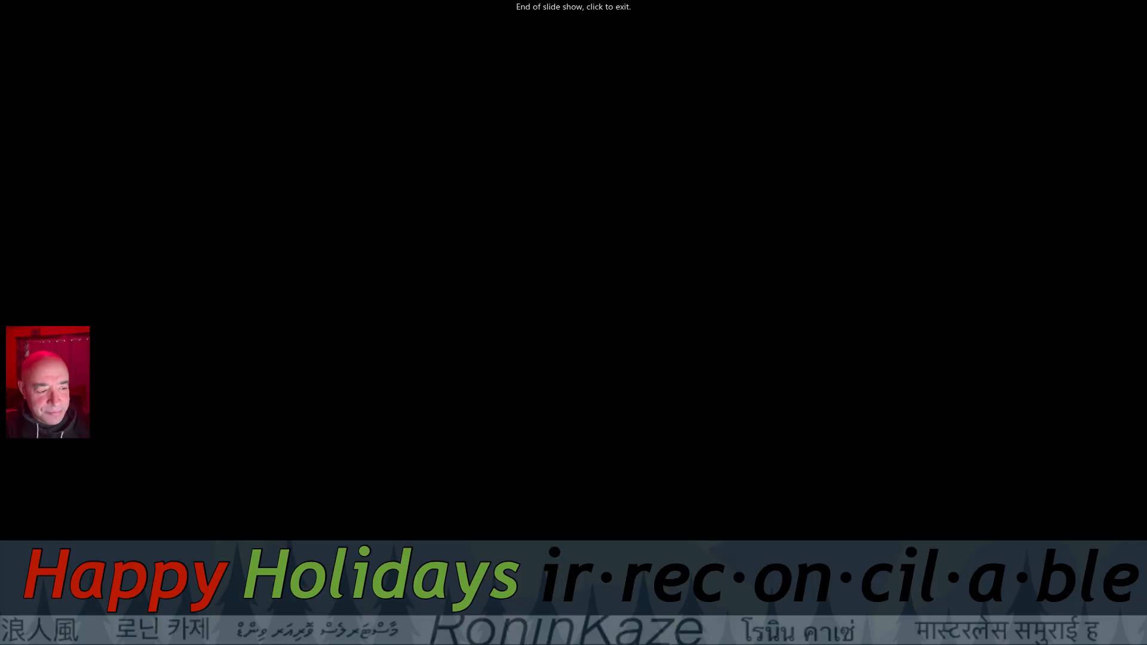
pyautogui.click(685, 114)
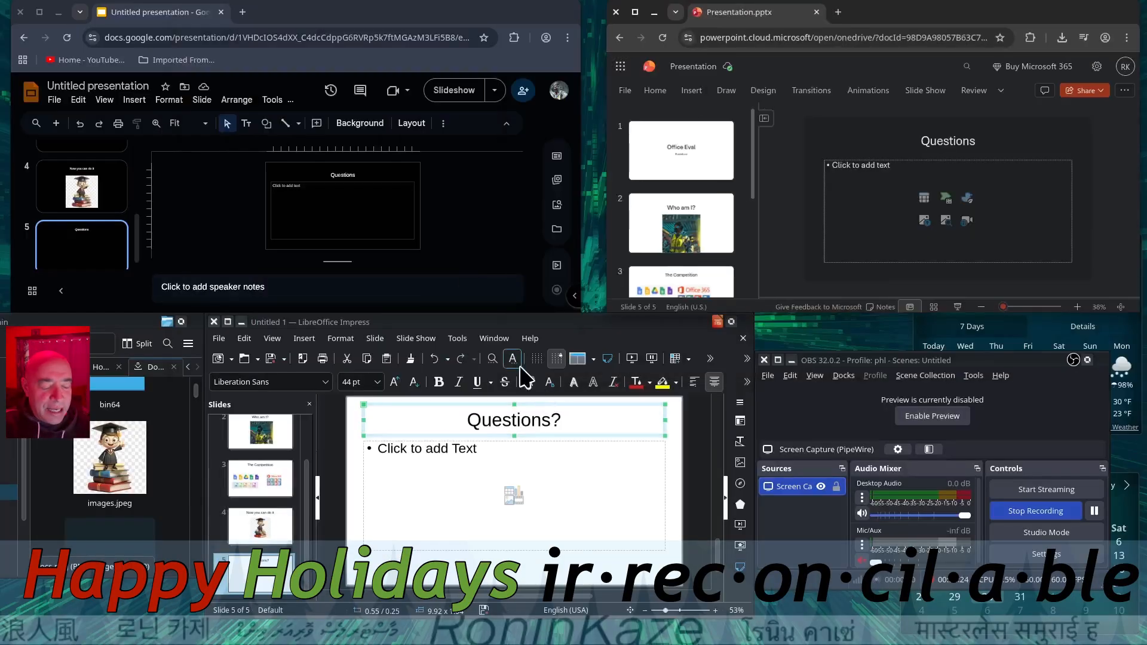
# Step: Play the Impress slideshow from the first slide through to the end and return to the editor
pyautogui.click(416, 338)
pyautogui.click(445, 356)
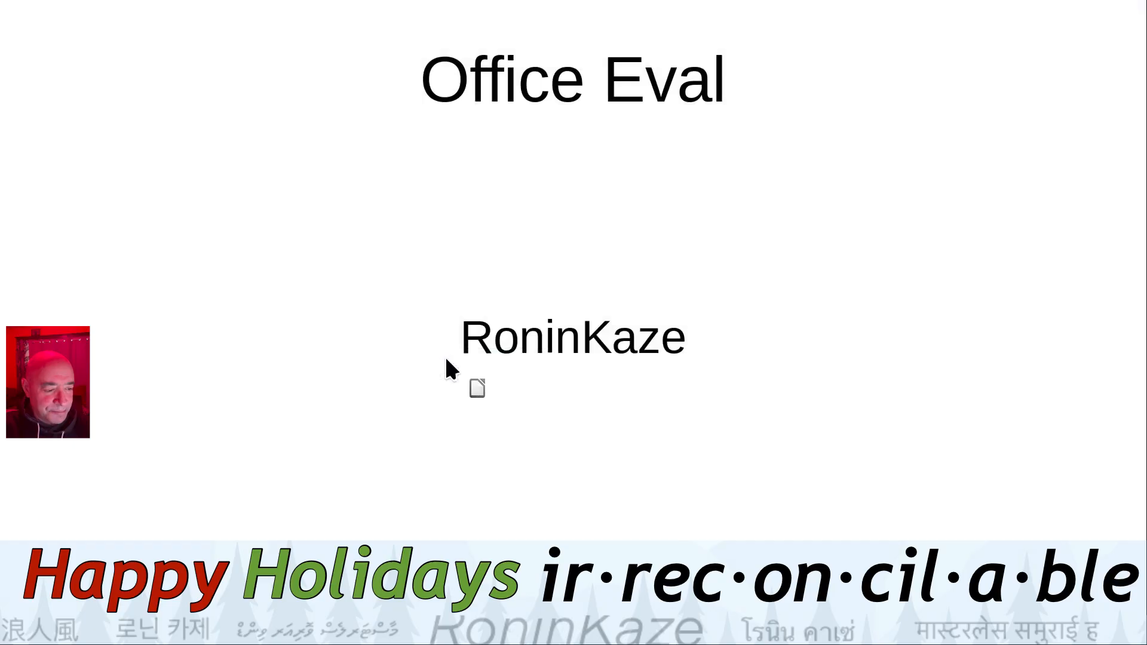
pyautogui.click(445, 355)
pyautogui.click(446, 356)
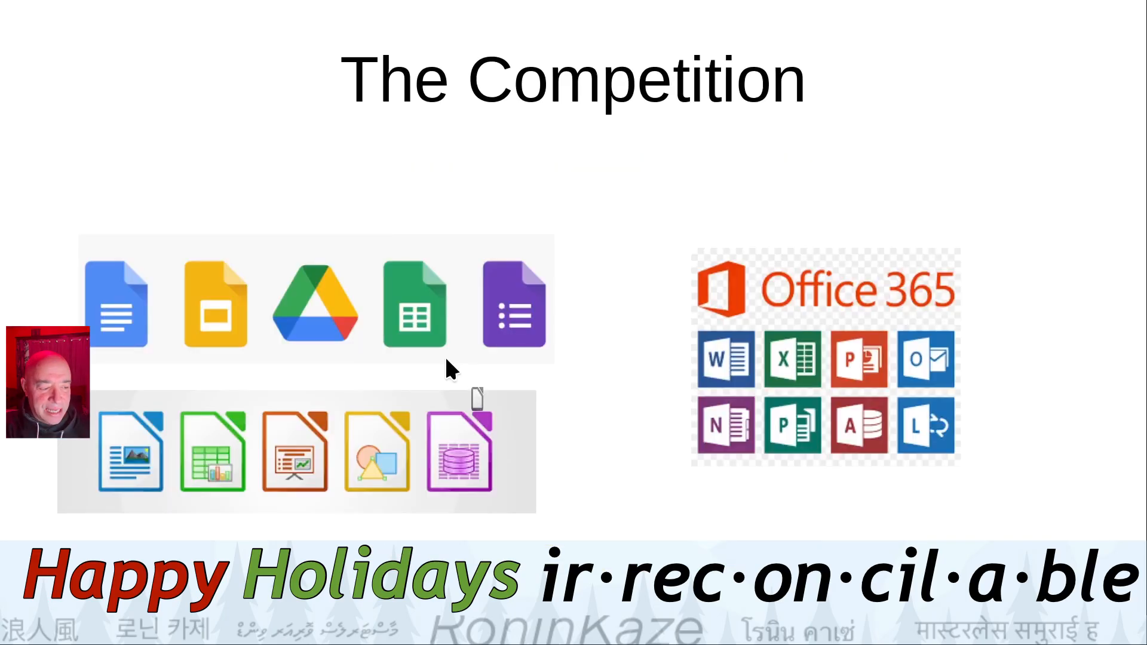
pyautogui.click(444, 355)
pyautogui.click(446, 359)
pyautogui.click(446, 359)
pyautogui.click(446, 359)
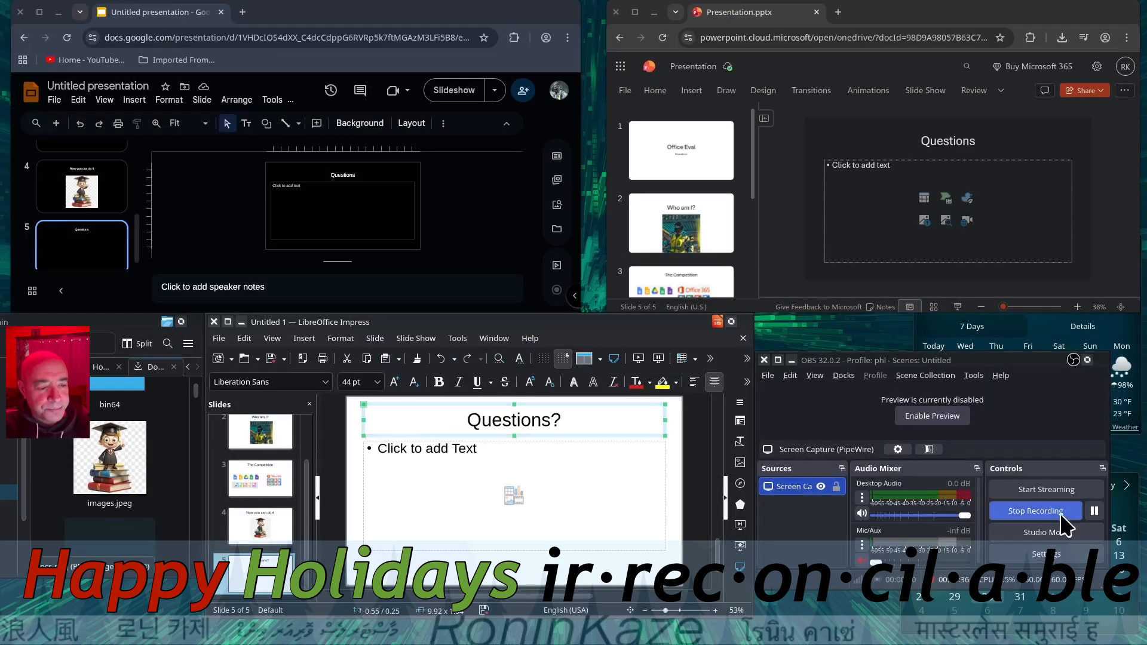
pyautogui.click(1062, 511)
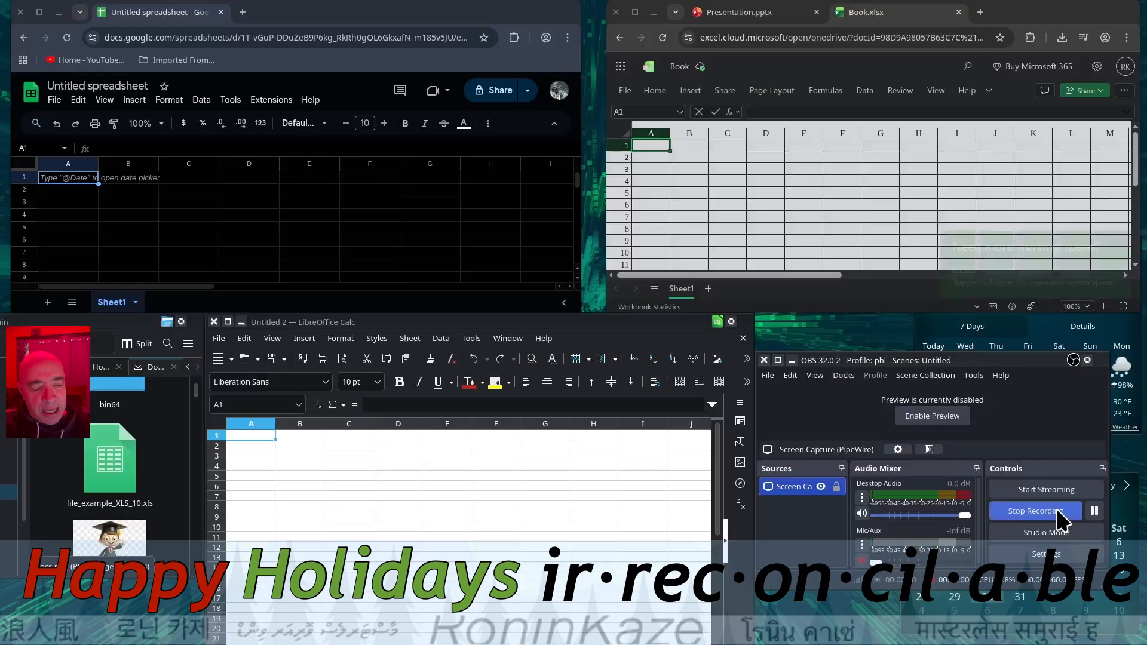
# Step: Try to open file_example_XLS_10.xls from the file manager directly in the Google Sheets, LibreOffice Calc and Excel windows
pyautogui.moveTo(116, 457); pyautogui.dragTo(182, 192)
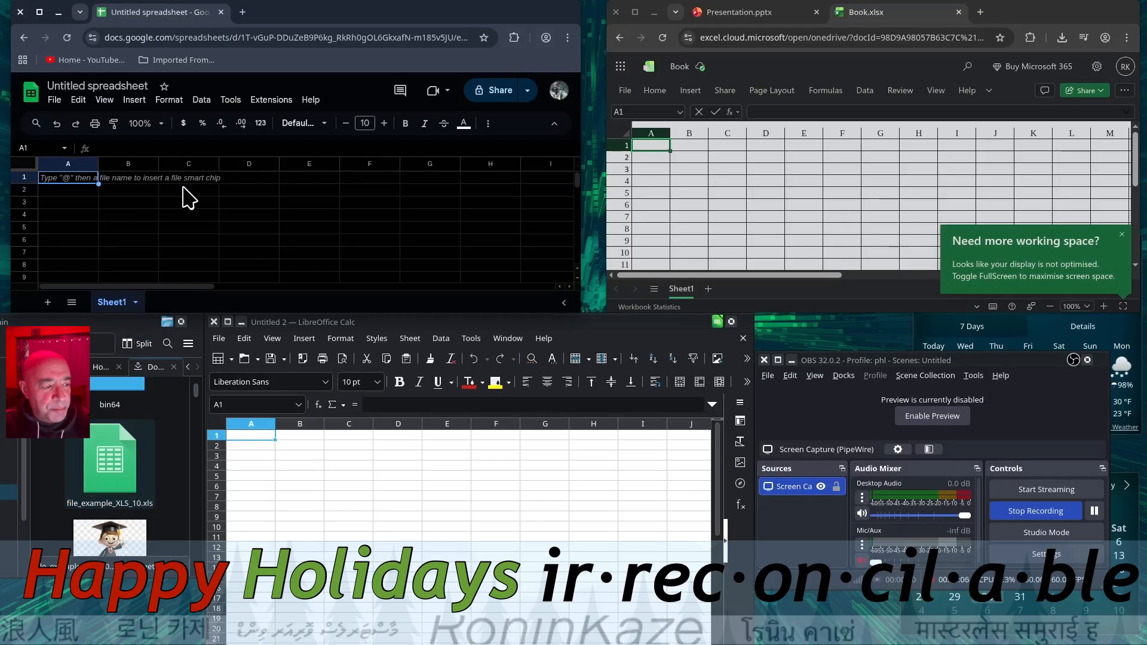
pyautogui.moveTo(107, 452); pyautogui.dragTo(344, 475)
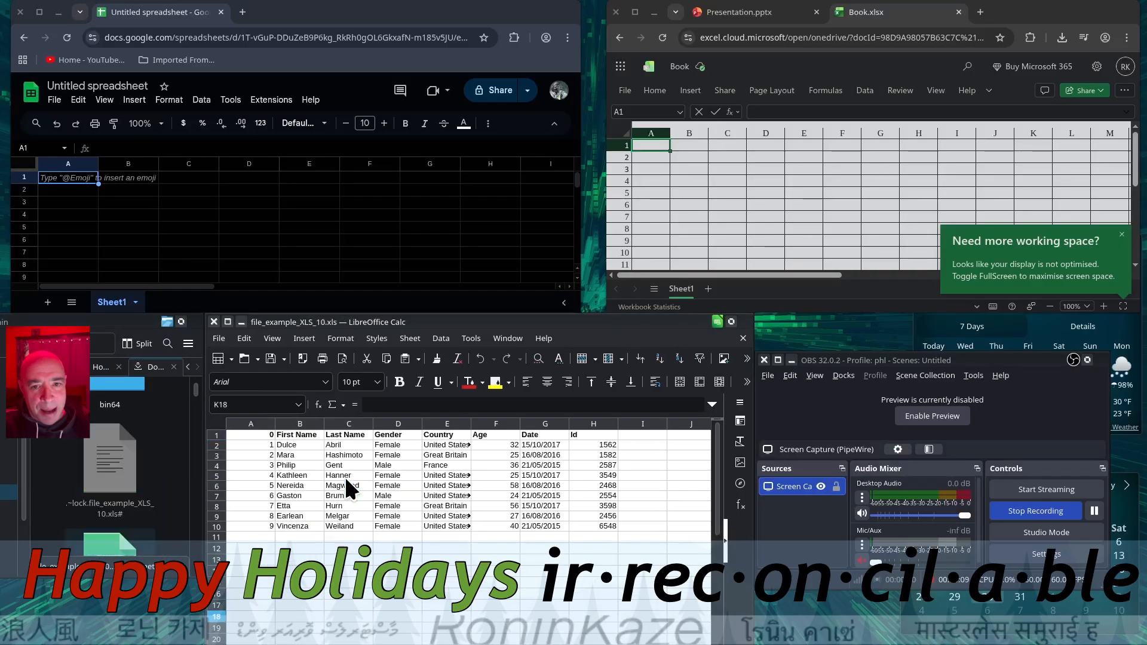
pyautogui.scroll(-2, 154, 466)
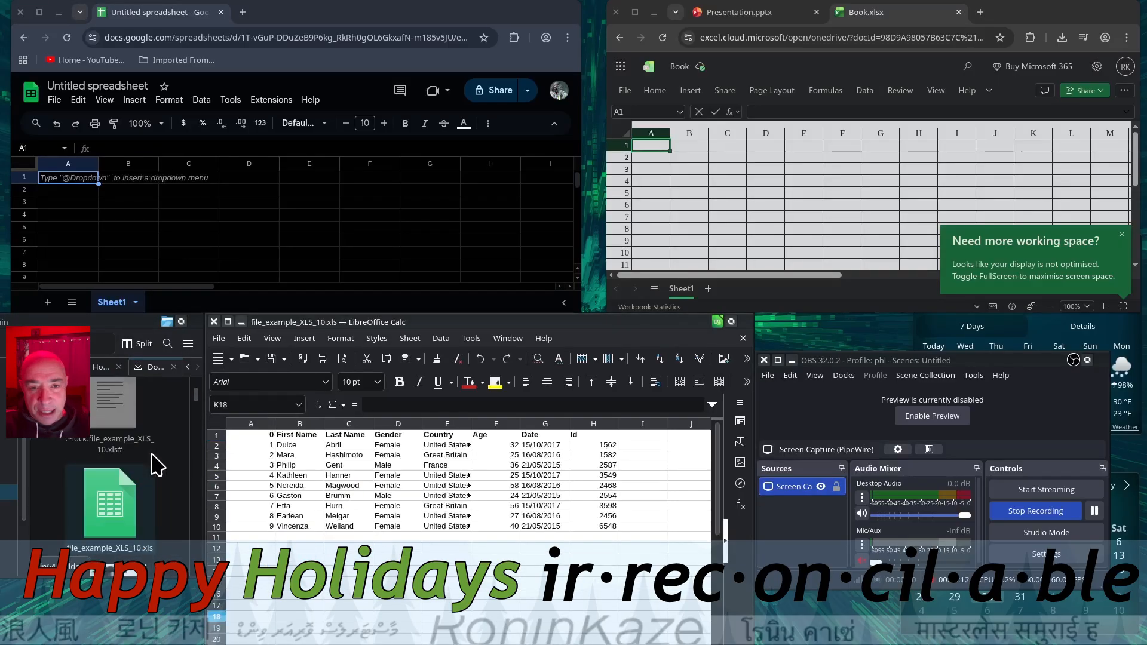
pyautogui.moveTo(106, 500); pyautogui.dragTo(734, 168)
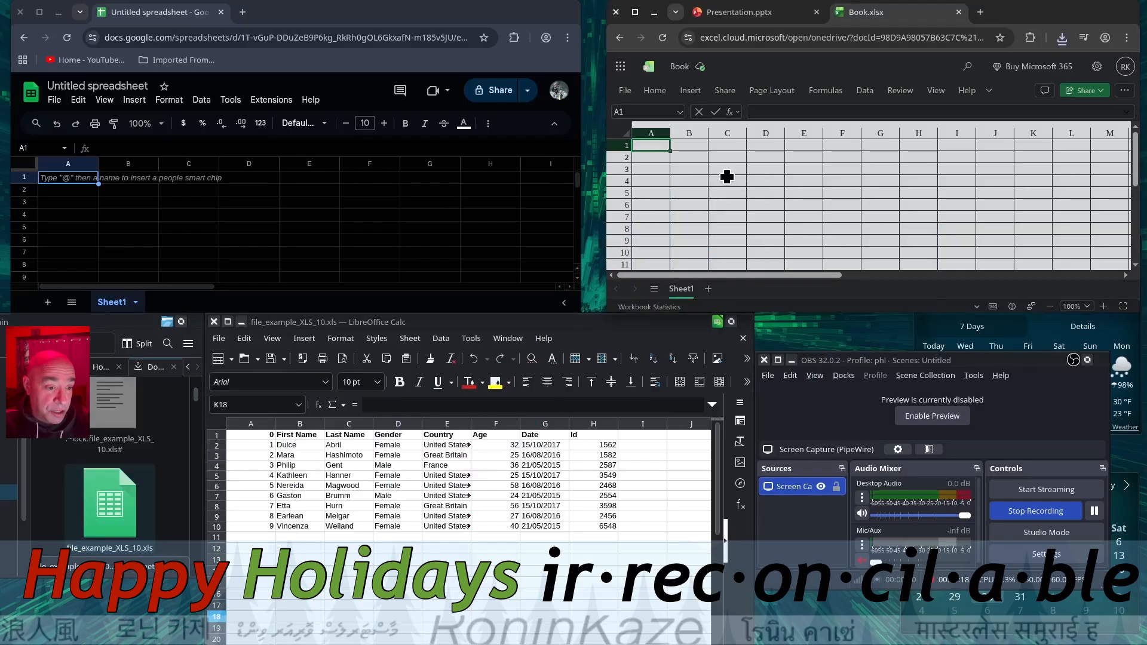
pyautogui.click(54, 100)
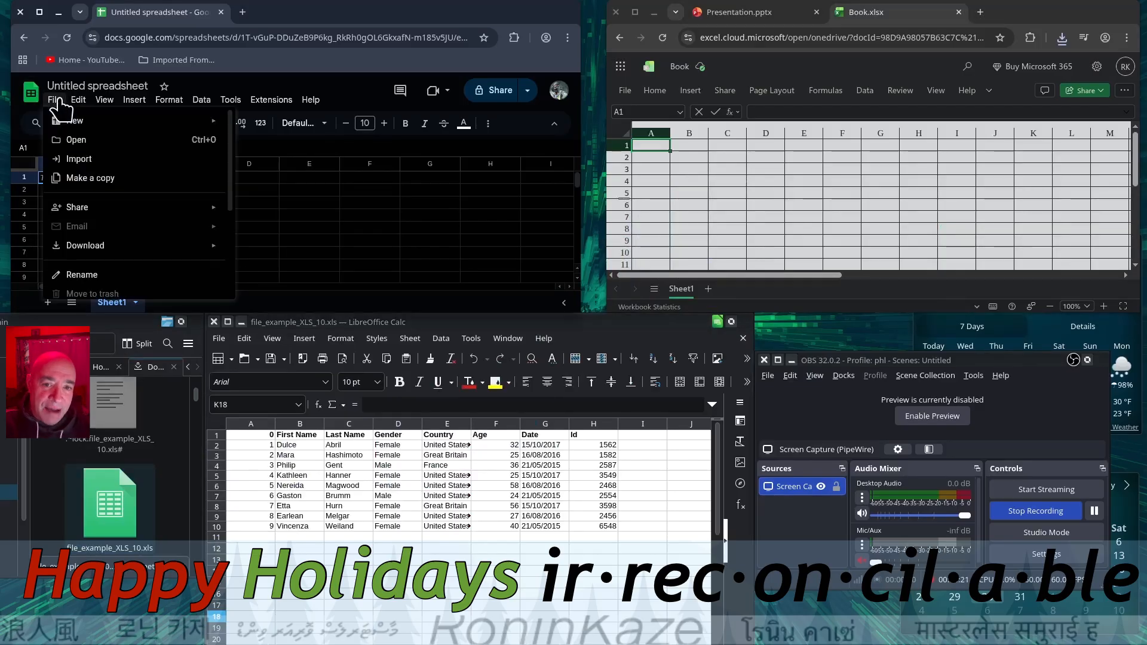
pyautogui.click(71, 141)
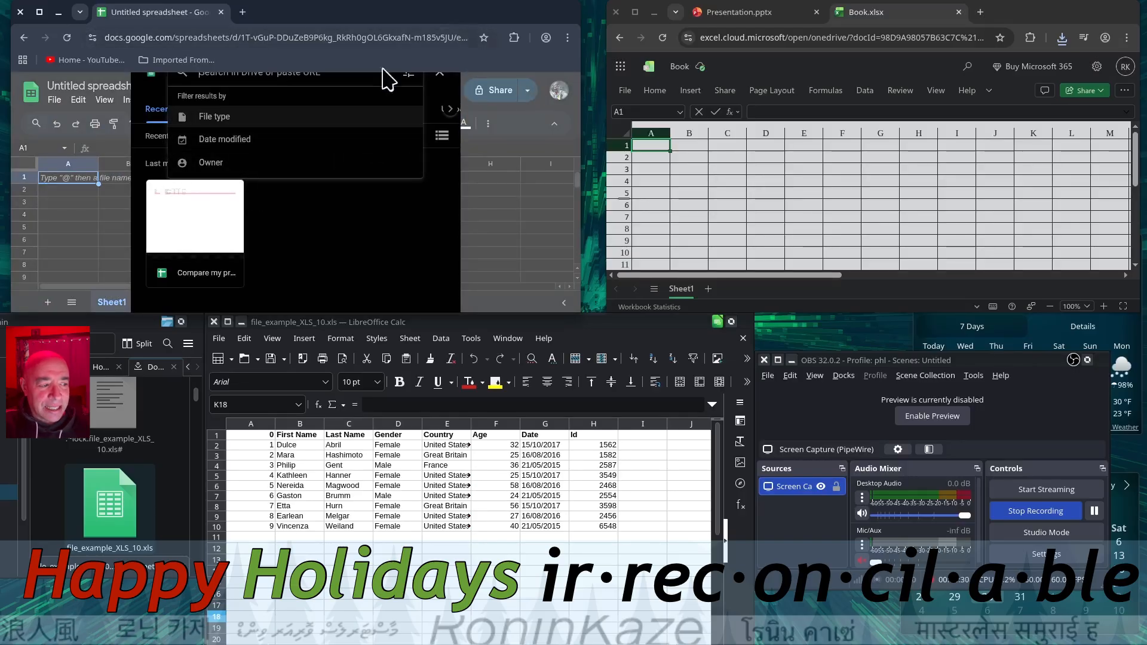
pyautogui.click(115, 251)
# Step: Look through the file locations in Excel's open-file dialog for a way to load a local workbook
pyautogui.click(626, 91)
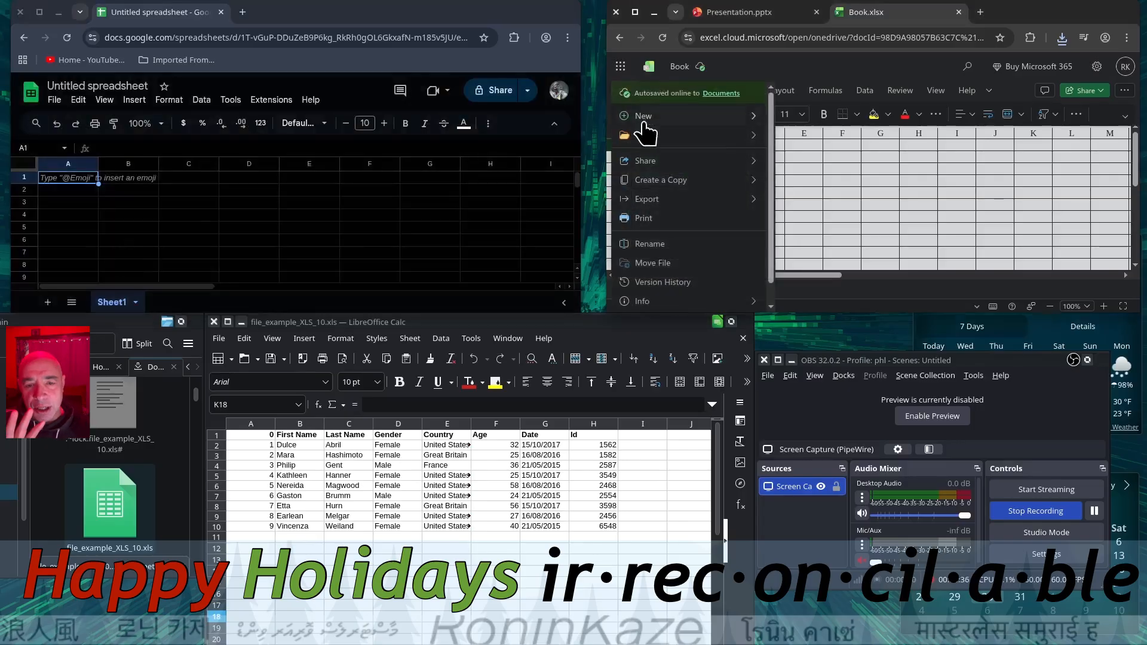
pyautogui.moveTo(644, 135)
pyautogui.click(801, 147)
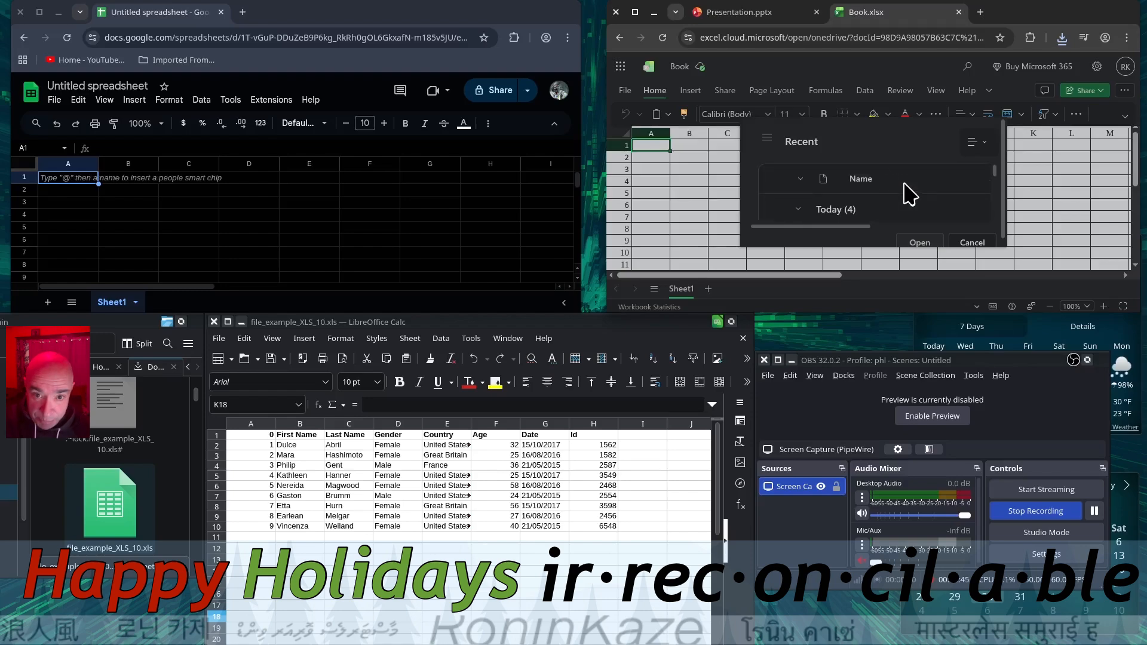
pyautogui.click(771, 139)
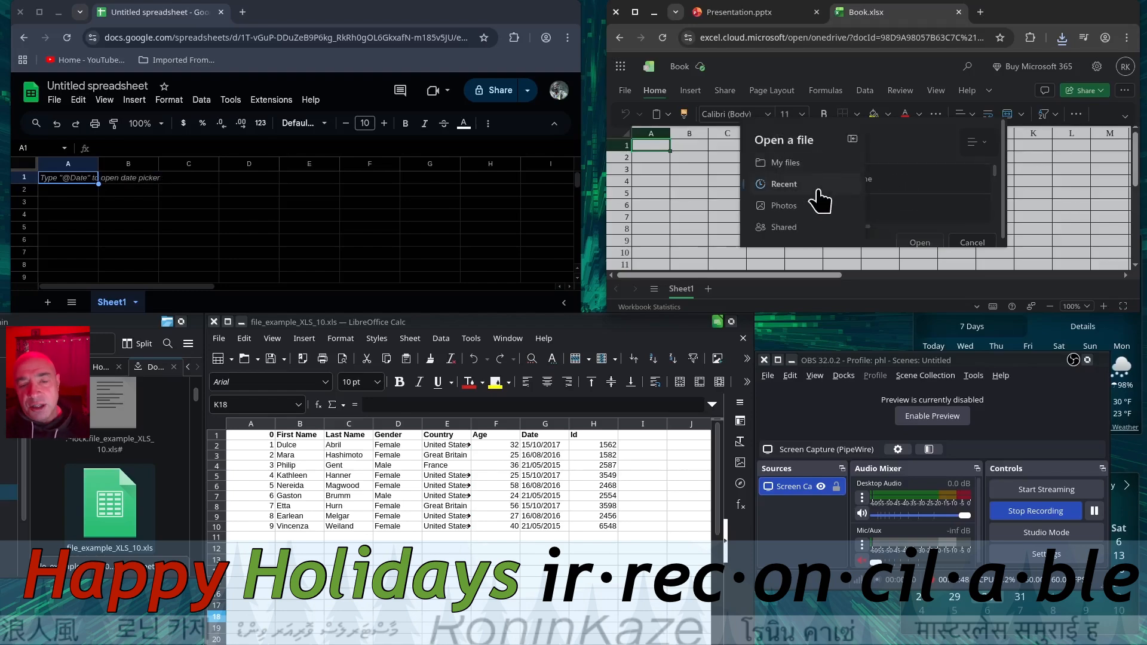
pyautogui.click(976, 141)
pyautogui.click(976, 142)
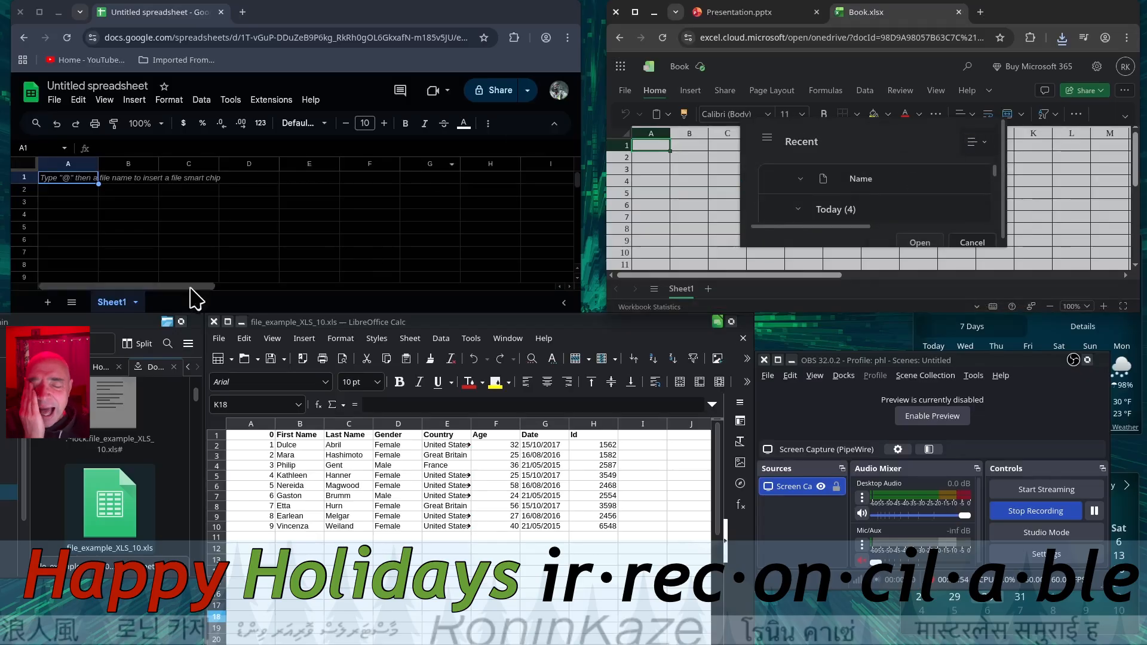
# Step: Upload file_example_XLS_10.xls from the Downloads folder to open it in Google Sheets, and restore the browser window to its smaller size
pyautogui.moveTo(110, 502); pyautogui.dragTo(195, 197)
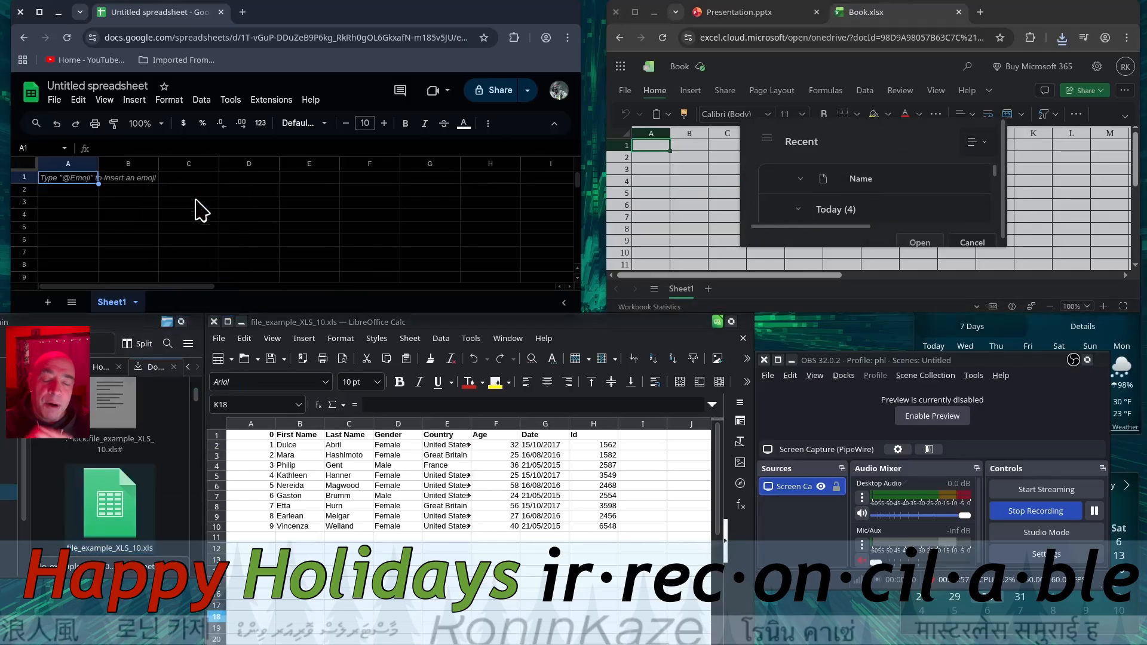
pyautogui.click(55, 100)
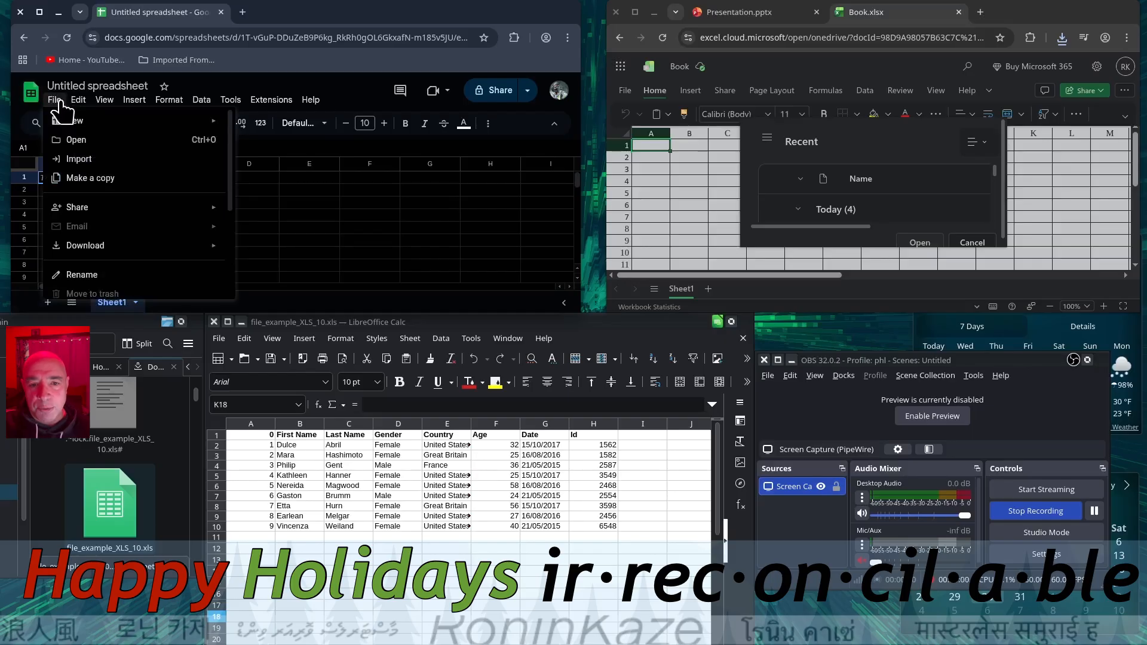
pyautogui.click(100, 143)
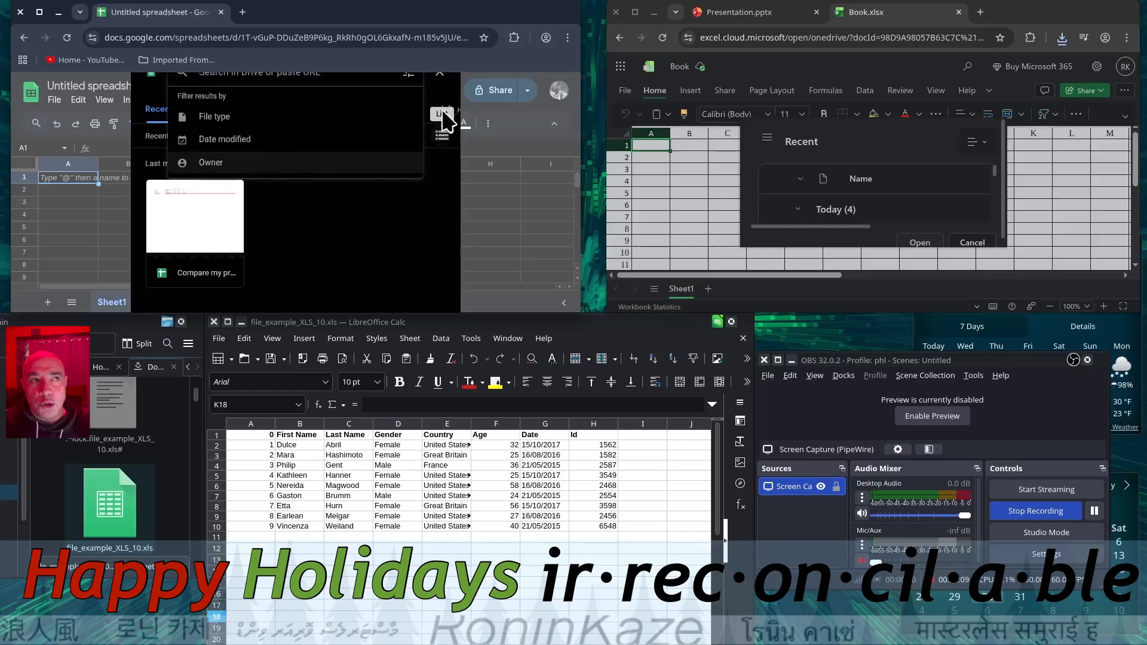
pyautogui.click(39, 12)
pyautogui.click(343, 276)
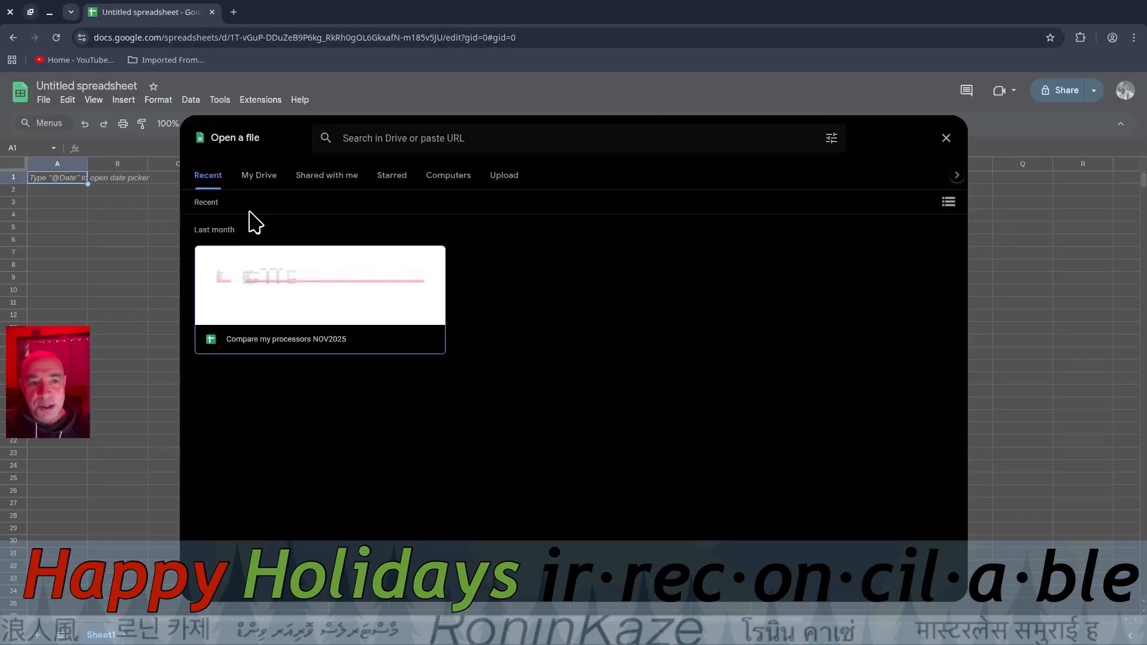
pyautogui.click(458, 182)
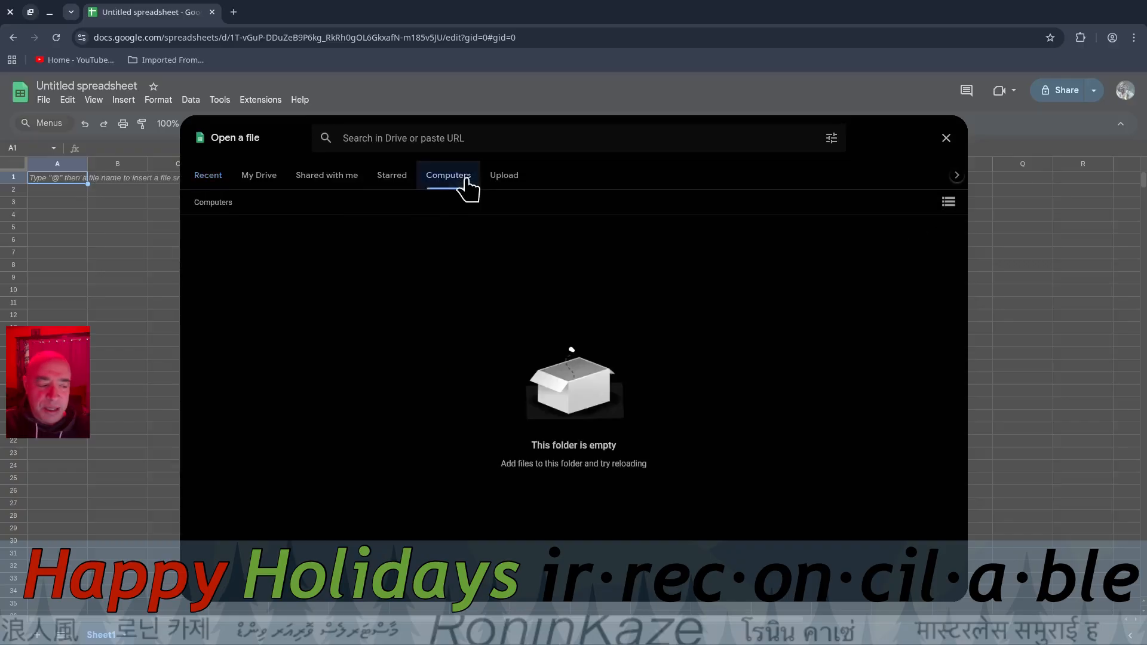
pyautogui.click(515, 189)
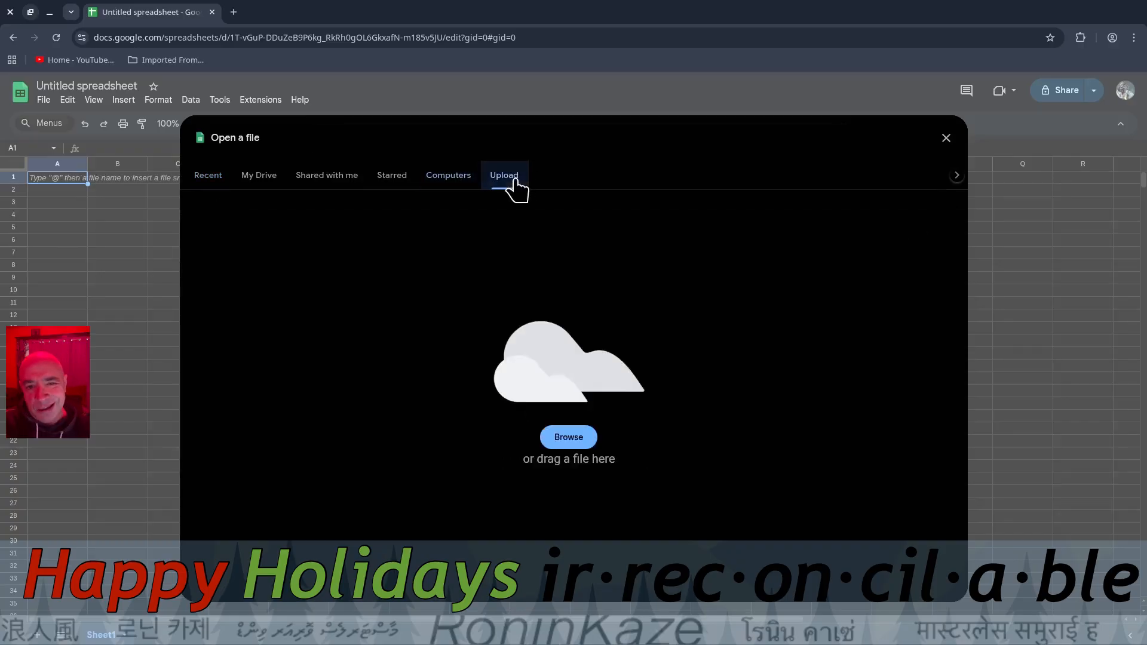
pyautogui.click(569, 441)
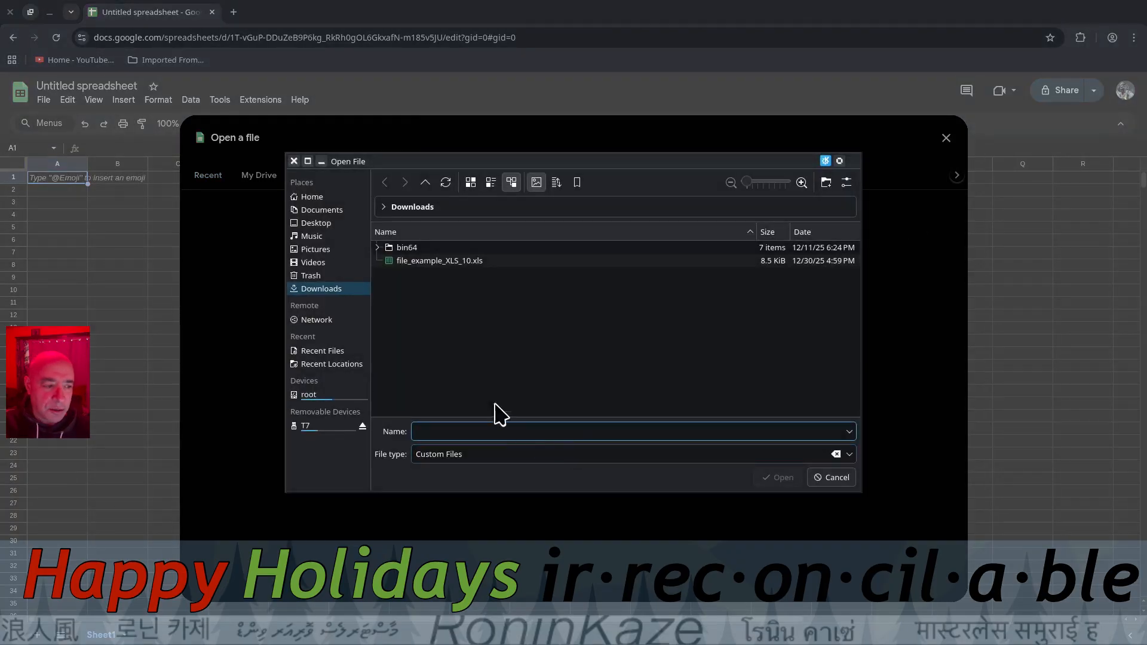
pyautogui.doubleClick(439, 266)
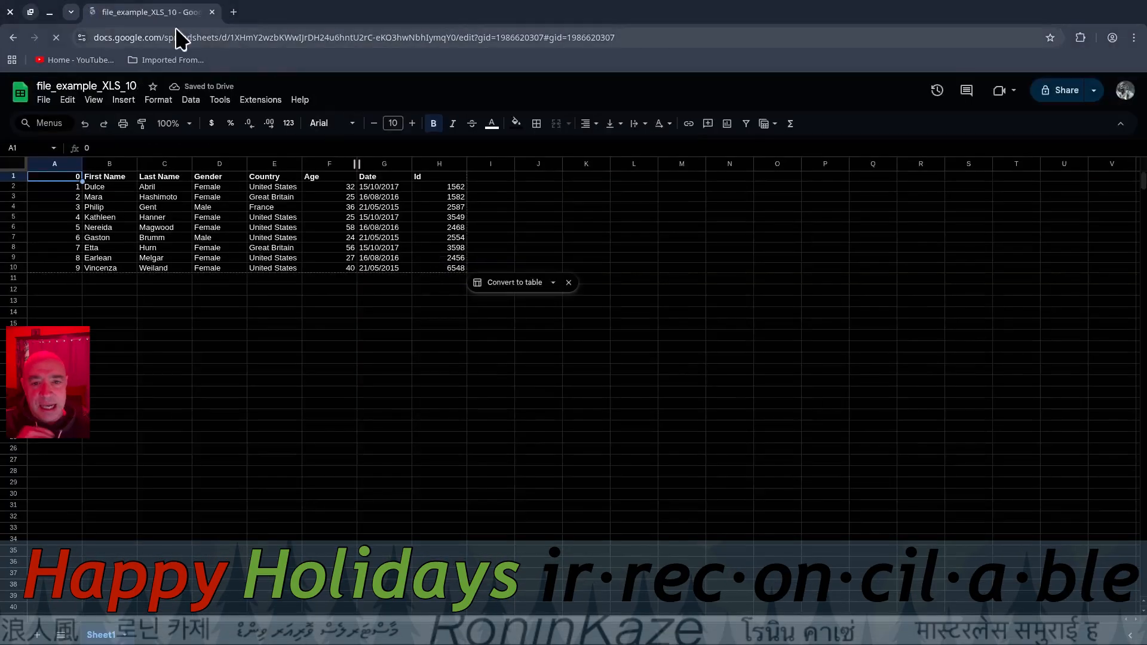
pyautogui.click(30, 12)
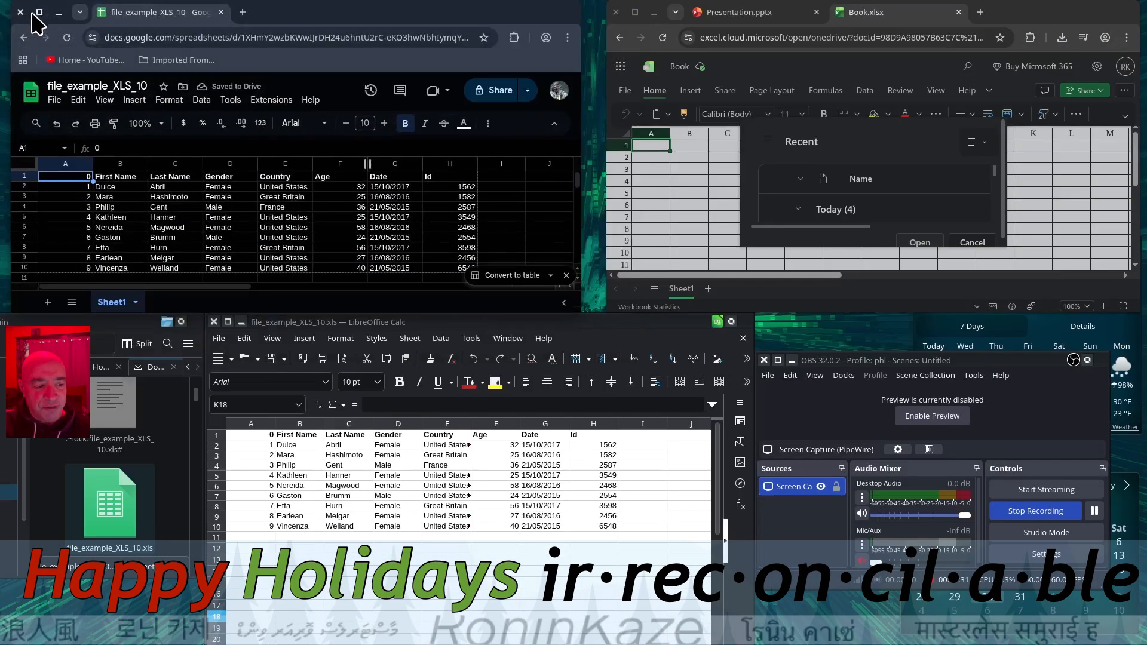
# Step: Maximize the Excel window and dismiss the recent-files dialog without opening a file
pyautogui.click(634, 91)
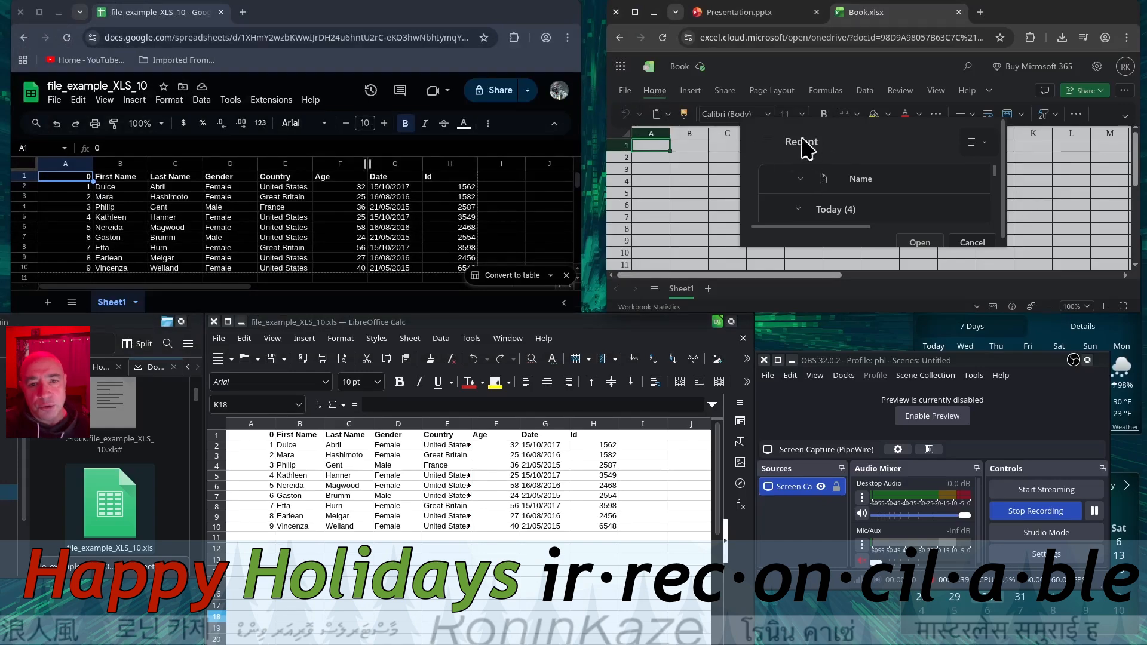
pyautogui.scroll(-3, 825, 183)
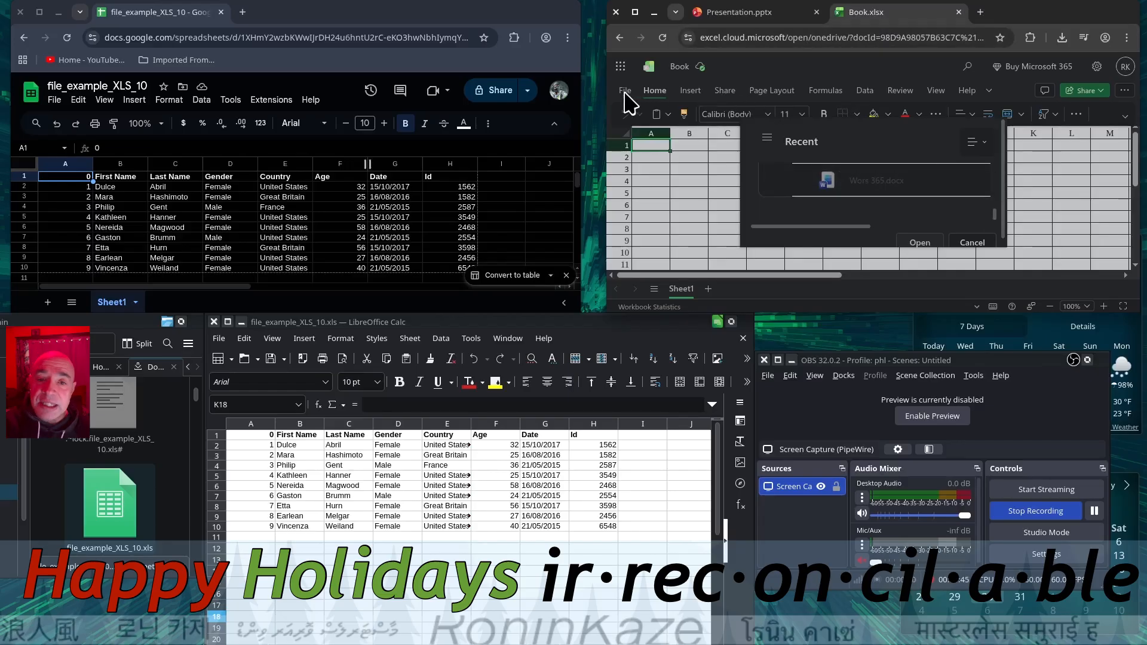
pyautogui.click(636, 12)
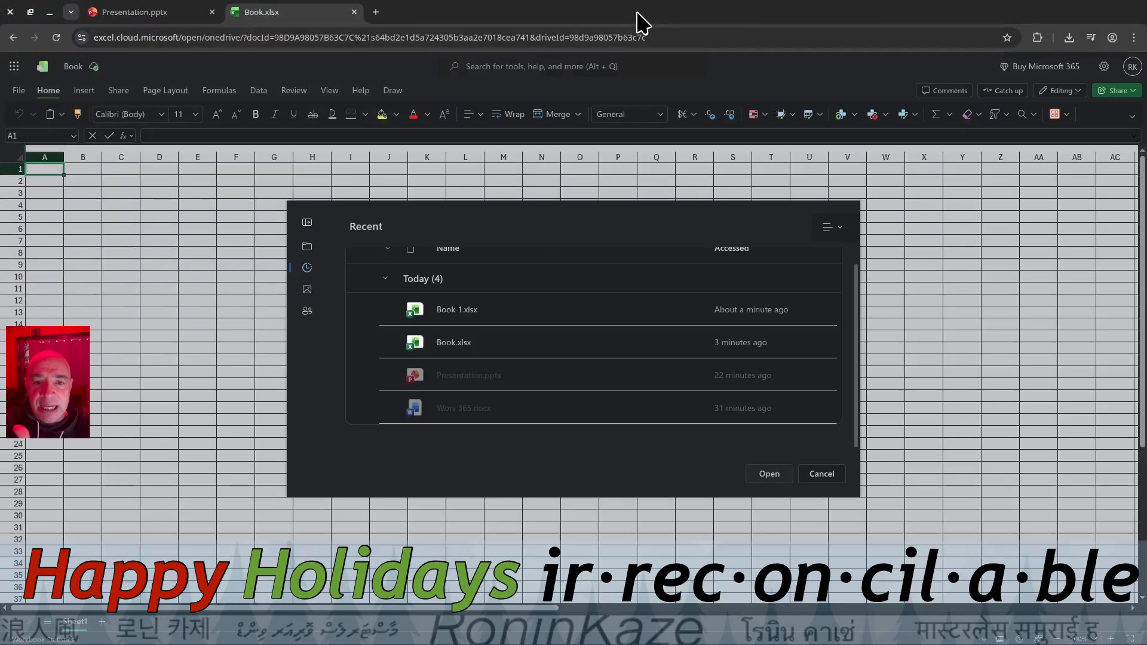
pyautogui.click(823, 474)
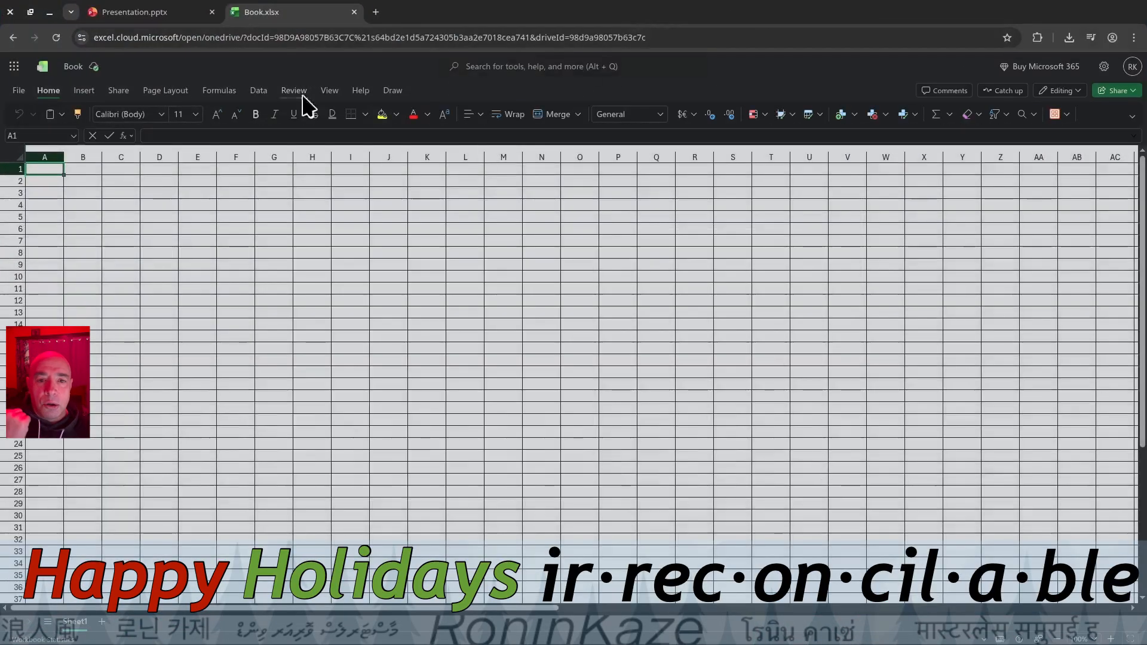
# Step: Try to open file_example_XLS_10.xls from this device's Downloads folder in Excel, repeating the attempt once
pyautogui.click(20, 91)
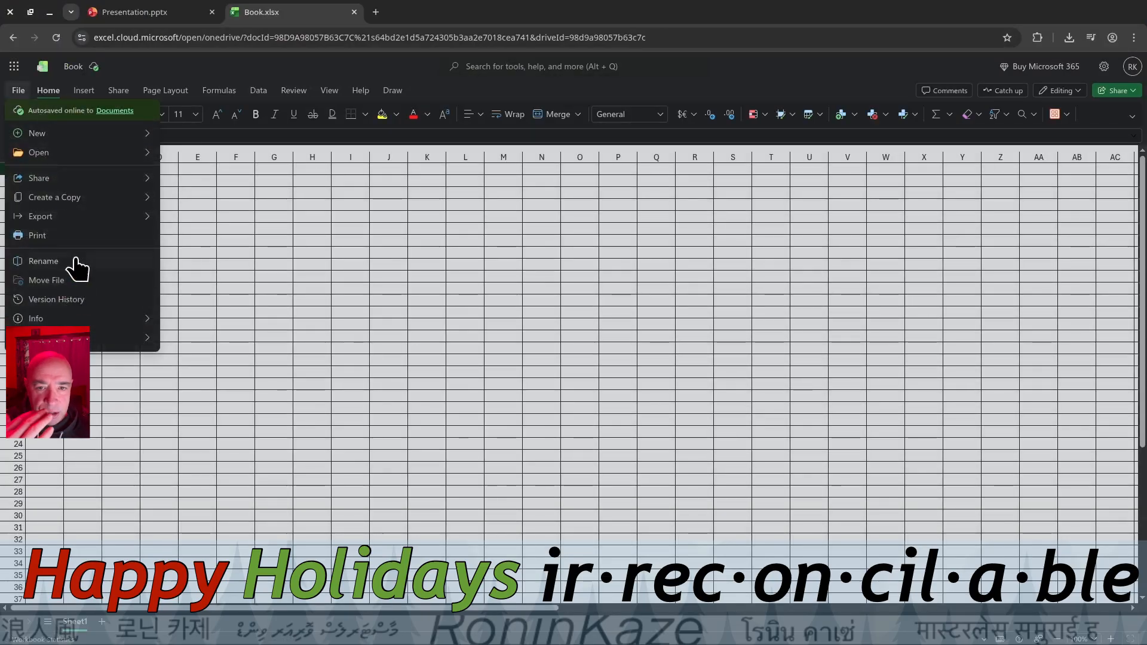
pyautogui.click(146, 155)
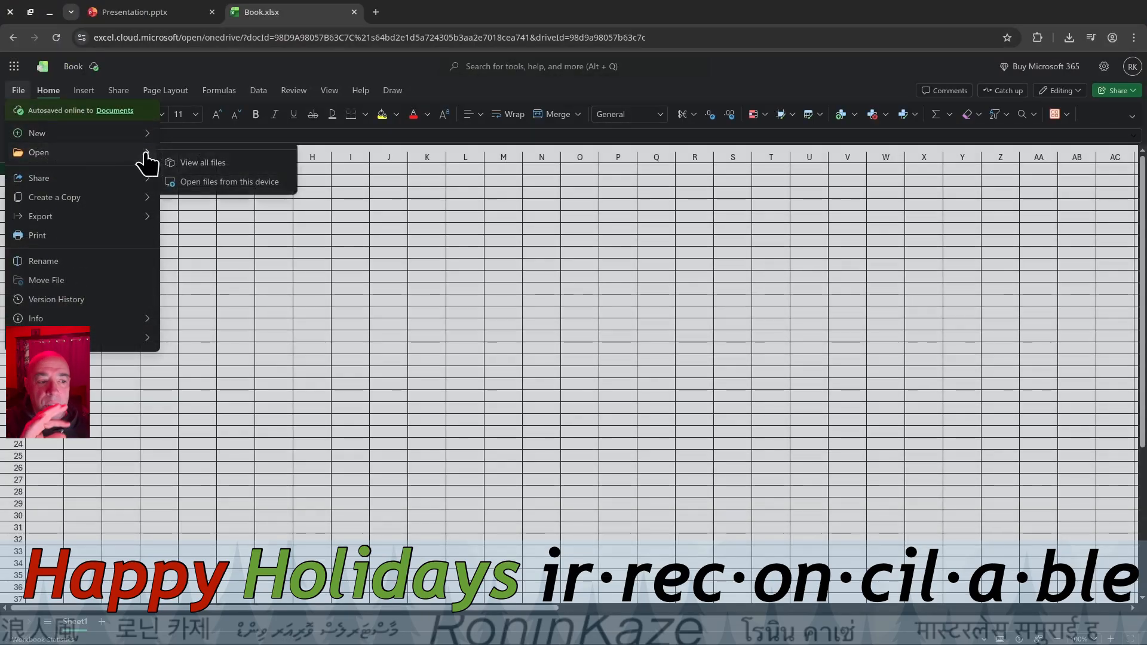
pyautogui.click(192, 182)
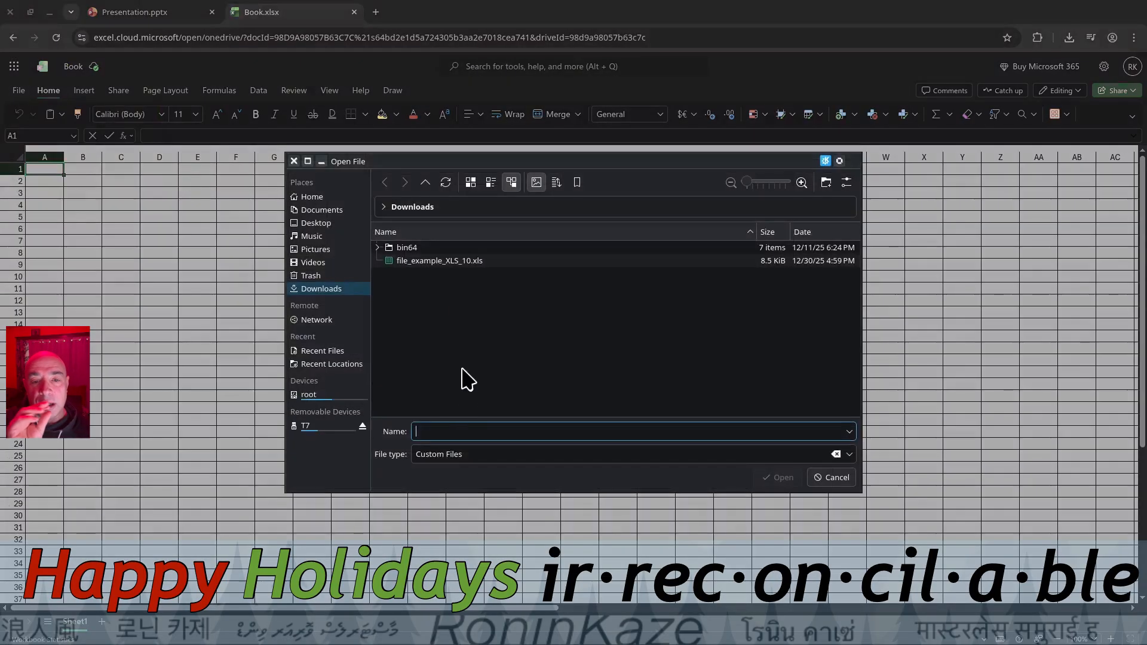
pyautogui.doubleClick(445, 261)
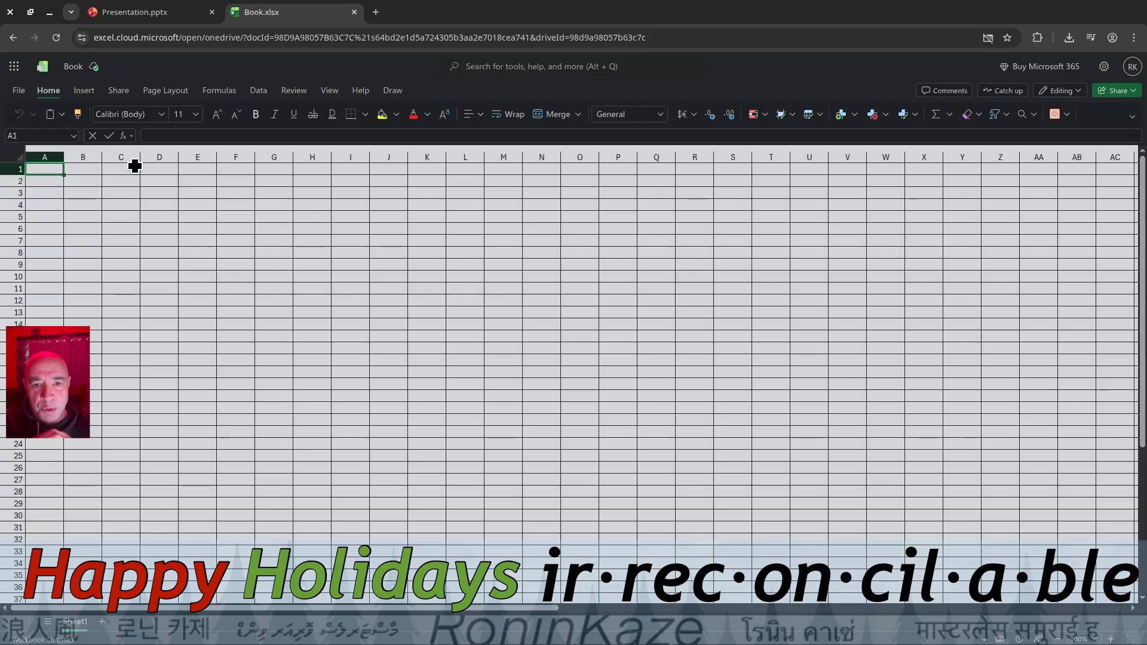
pyautogui.click(19, 91)
pyautogui.moveTo(105, 154)
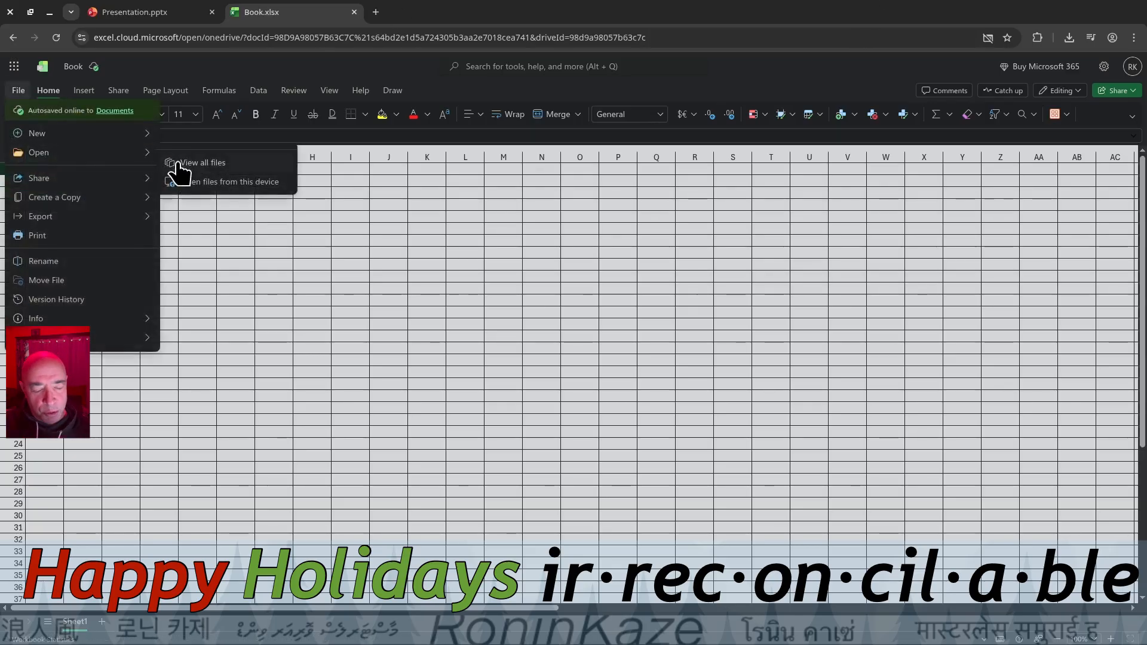
pyautogui.click(200, 192)
pyautogui.click(436, 262)
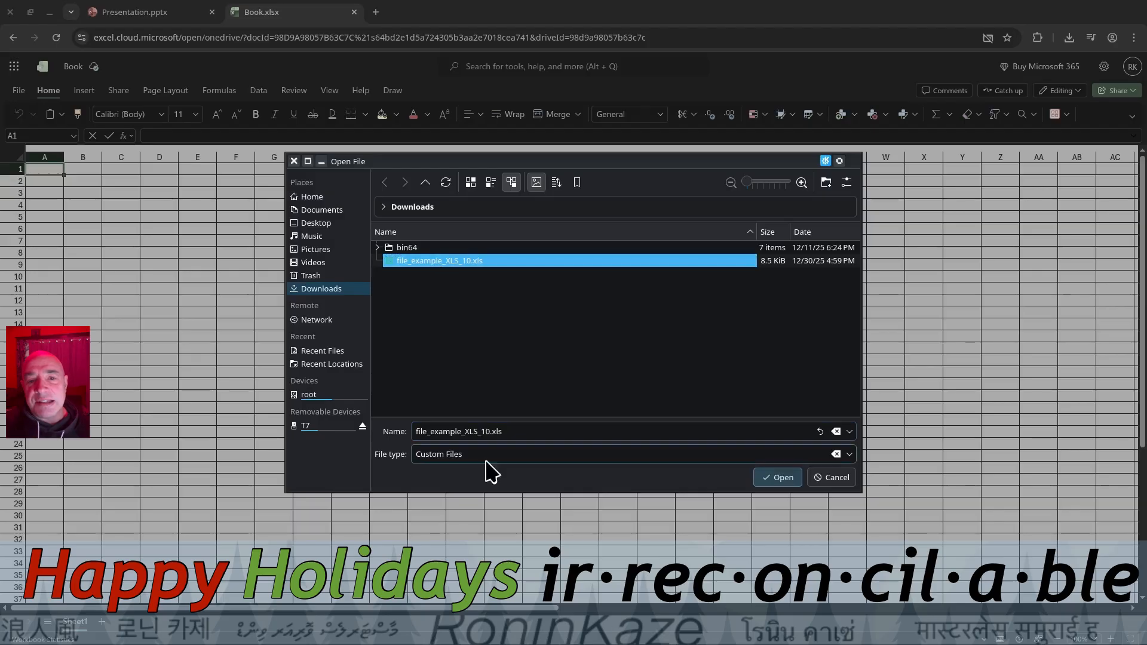
pyautogui.click(783, 480)
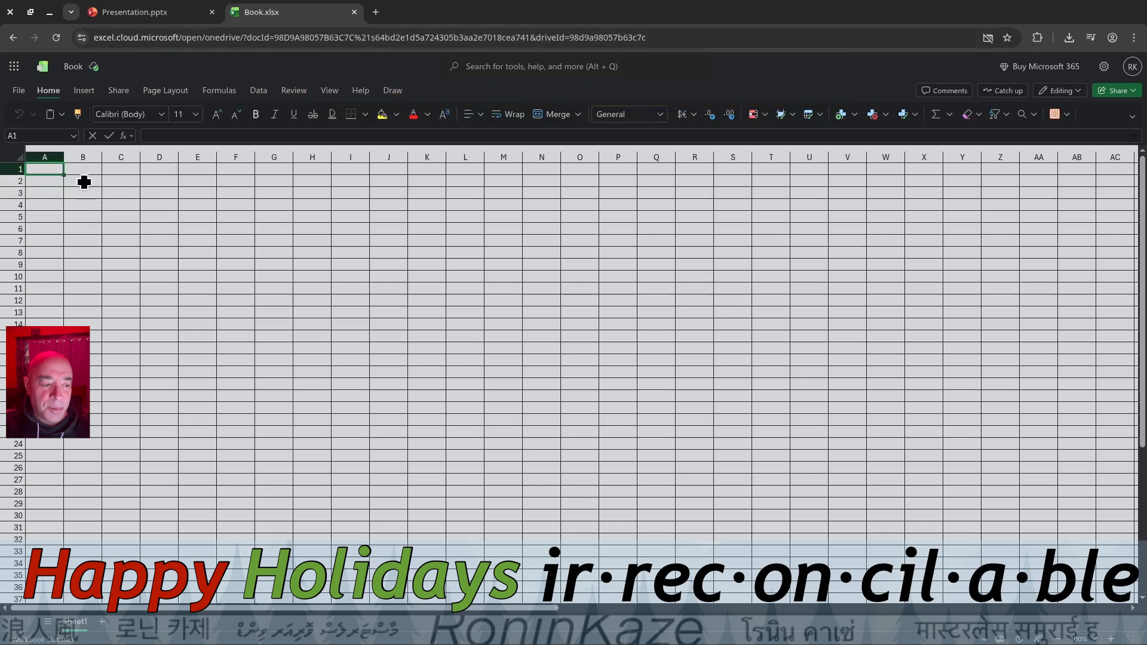
# Step: Upload file_example_XLS_10.xls from the Downloads folder to My files through Excel's all-files dialog, keeping both copies
pyautogui.click(17, 91)
pyautogui.moveTo(128, 160)
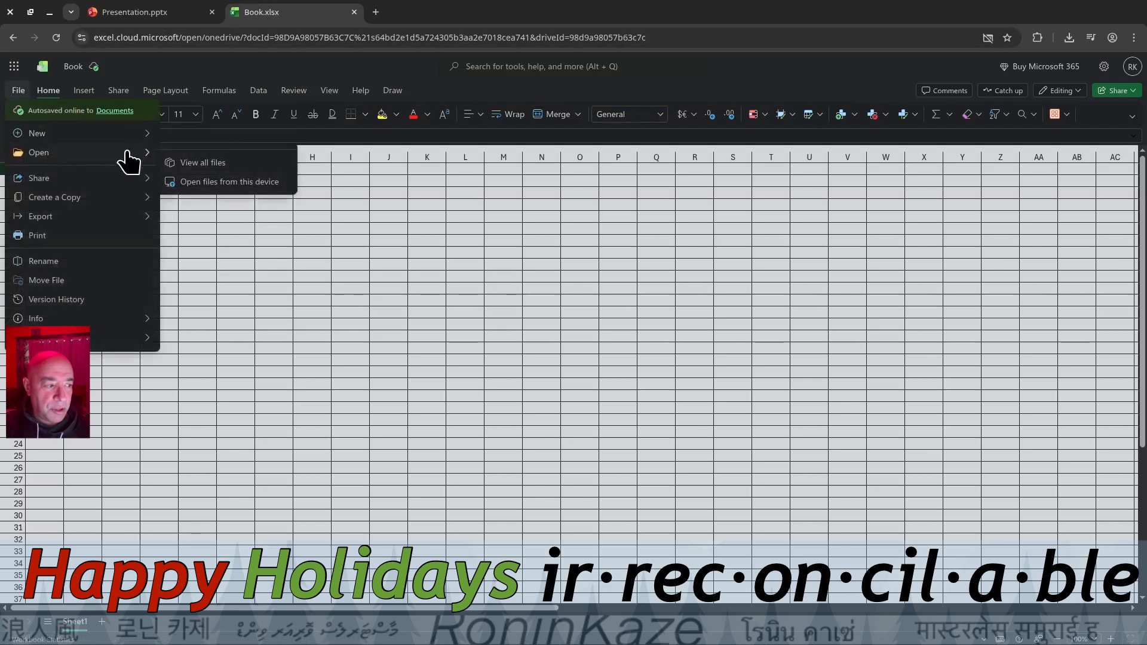
pyautogui.moveTo(95, 341)
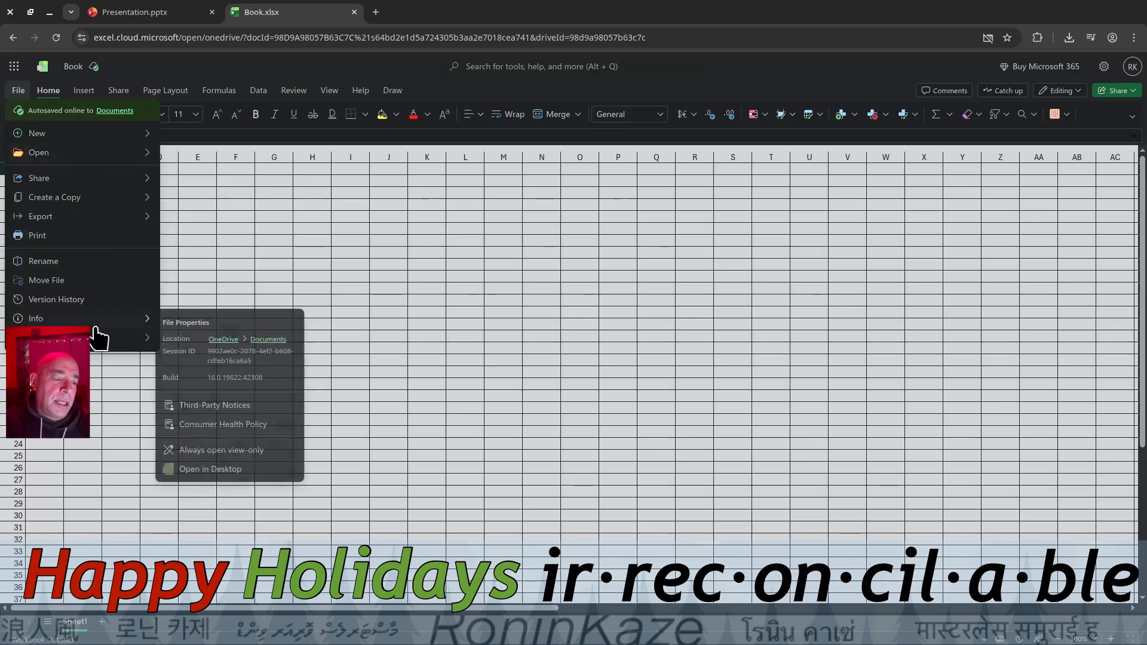
pyautogui.moveTo(42, 158)
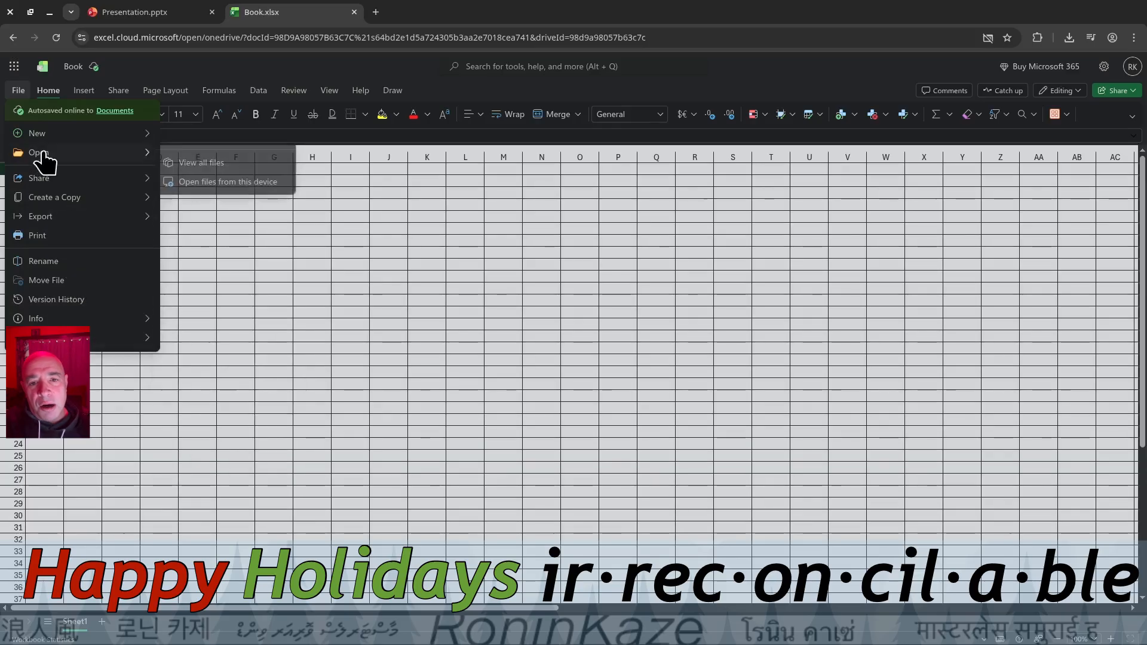
pyautogui.click(180, 168)
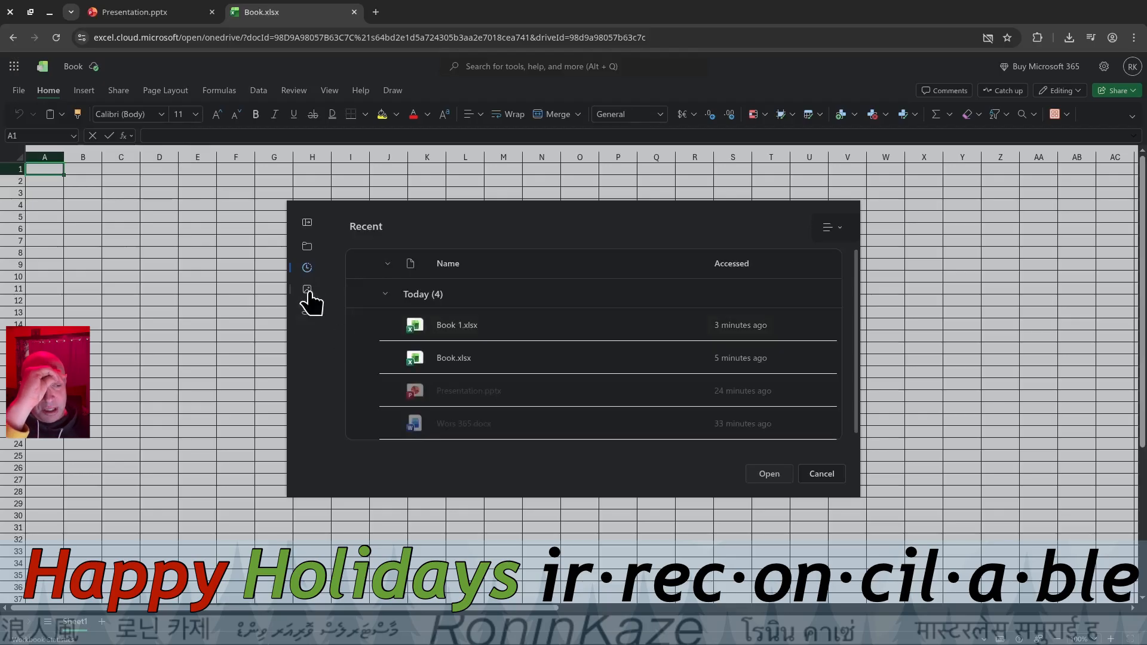
pyautogui.click(308, 246)
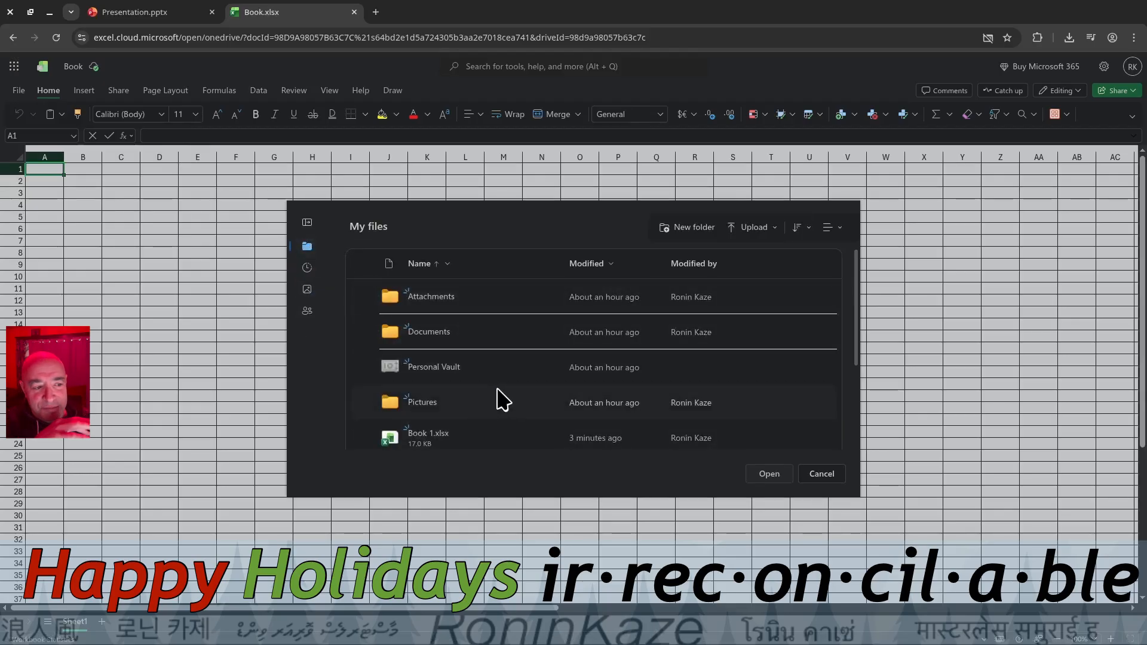
pyautogui.scroll(-3, 502, 391)
pyautogui.click(753, 228)
pyautogui.click(763, 257)
pyautogui.click(476, 263)
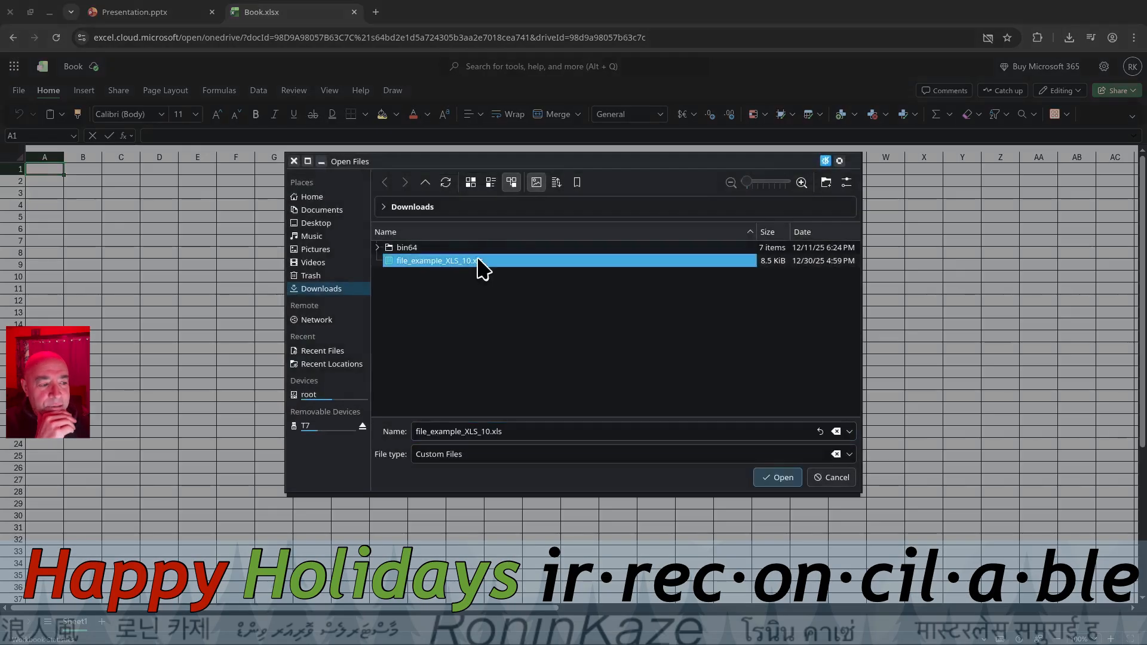
pyautogui.click(778, 483)
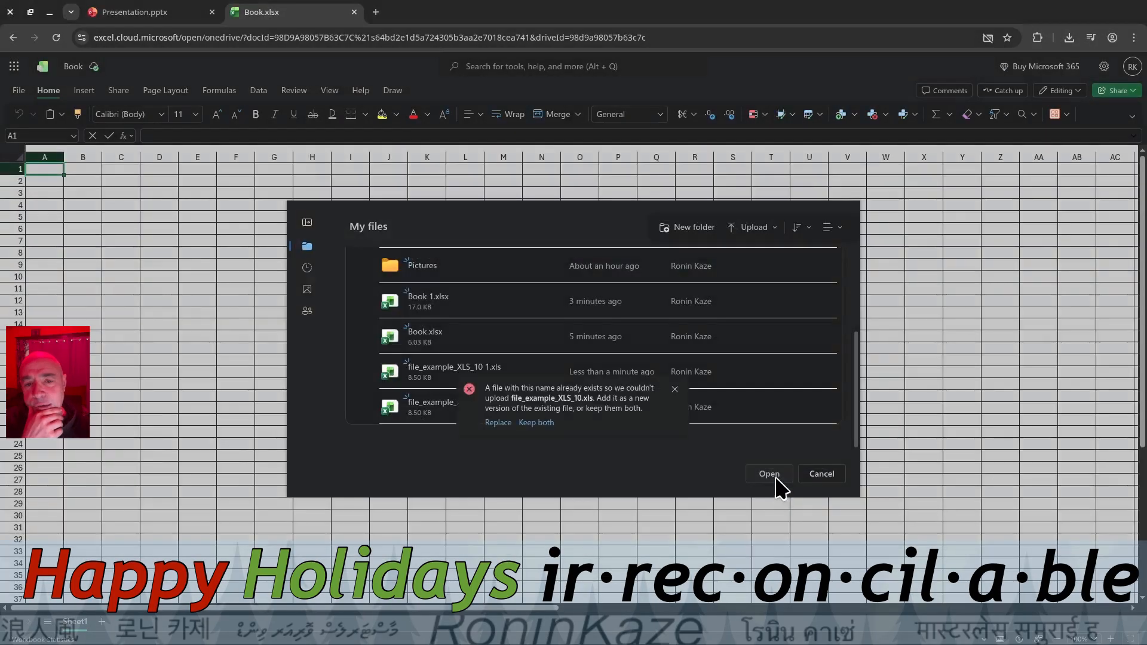
pyautogui.click(524, 426)
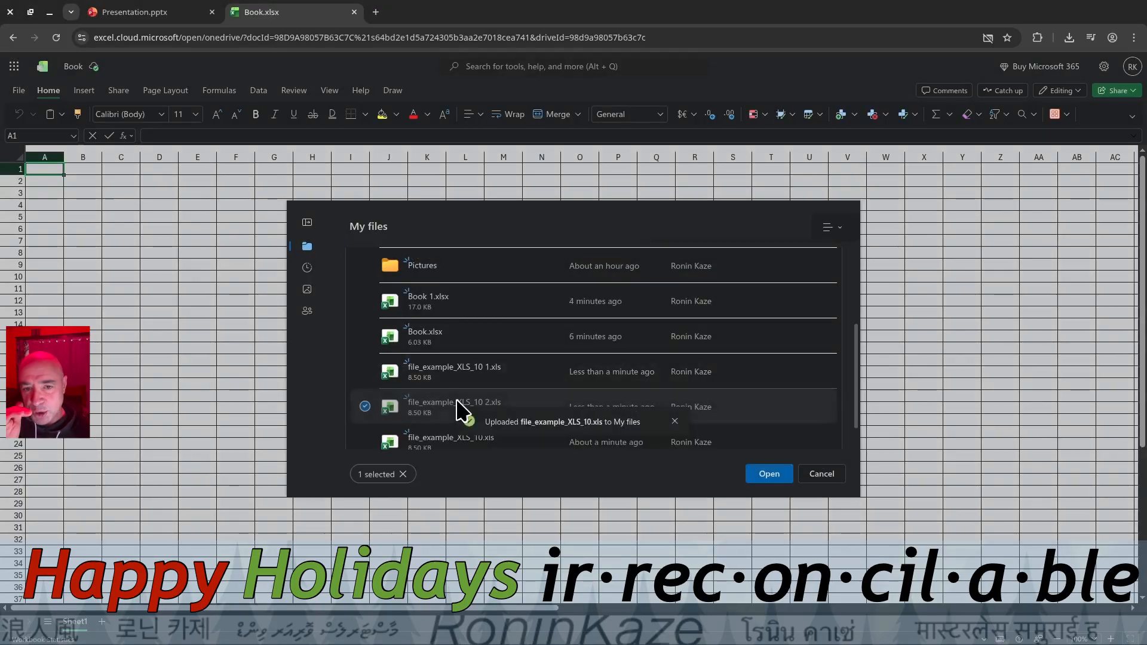
# Step: Try to open the uploaded file_example_XLS_10 2.xls, and restore the Excel browser window to its smaller size
pyautogui.click(768, 476)
pyautogui.moveTo(542, 599); pyautogui.dragTo(317, 487)
pyautogui.click(203, 307)
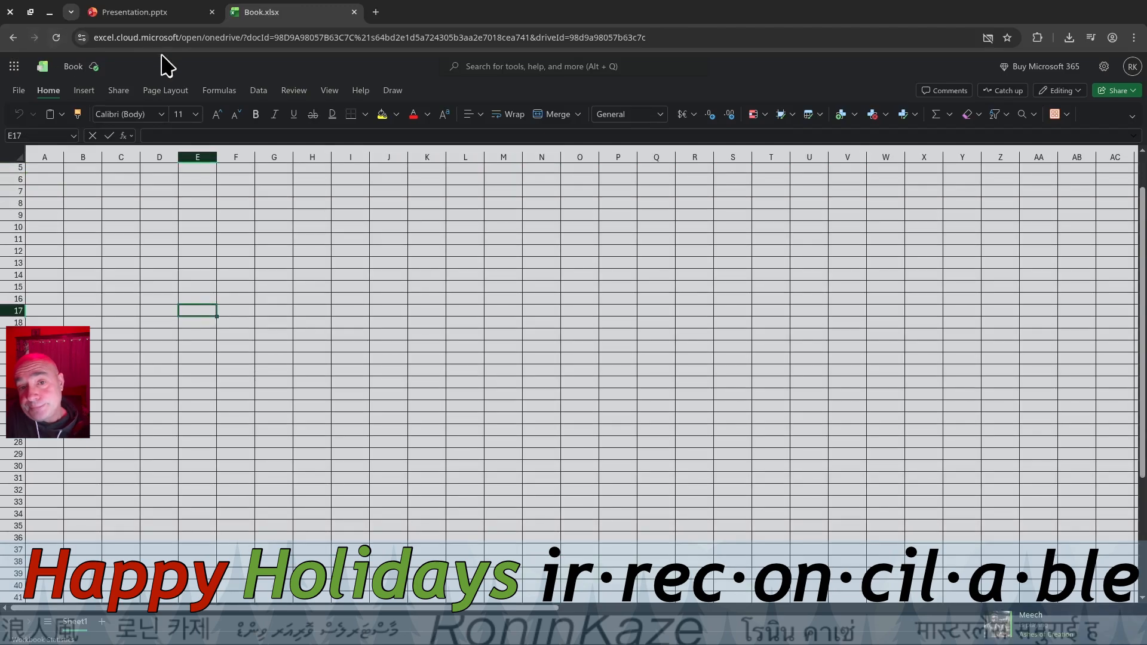
pyautogui.click(31, 12)
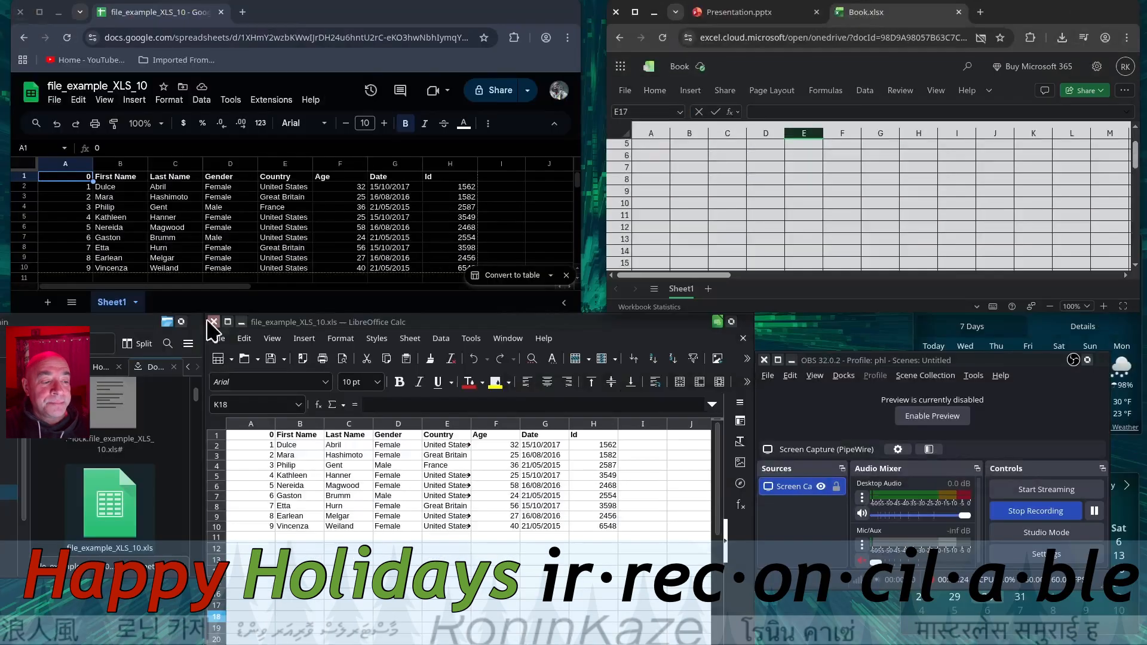
# Step: Copy range A1:I11 from the LibreOffice Calc sheet and paste it into the blank Excel workbook at cell A1
pyautogui.click(251, 431)
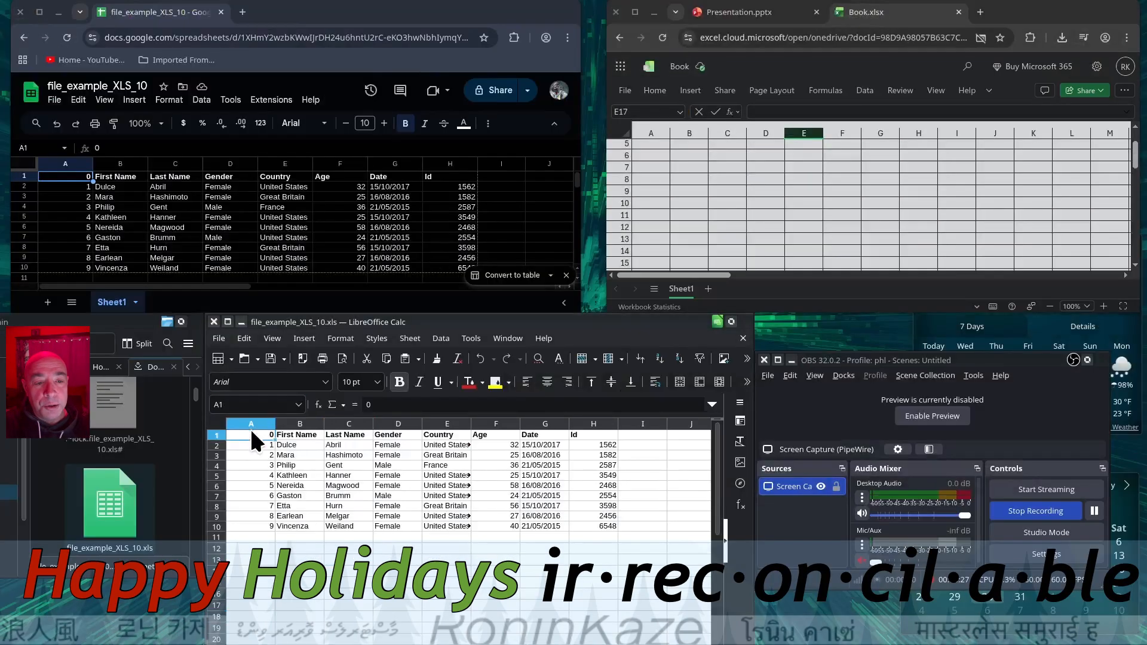
pyautogui.moveTo(254, 428); pyautogui.dragTo(635, 532)
pyautogui.rightClick(543, 495)
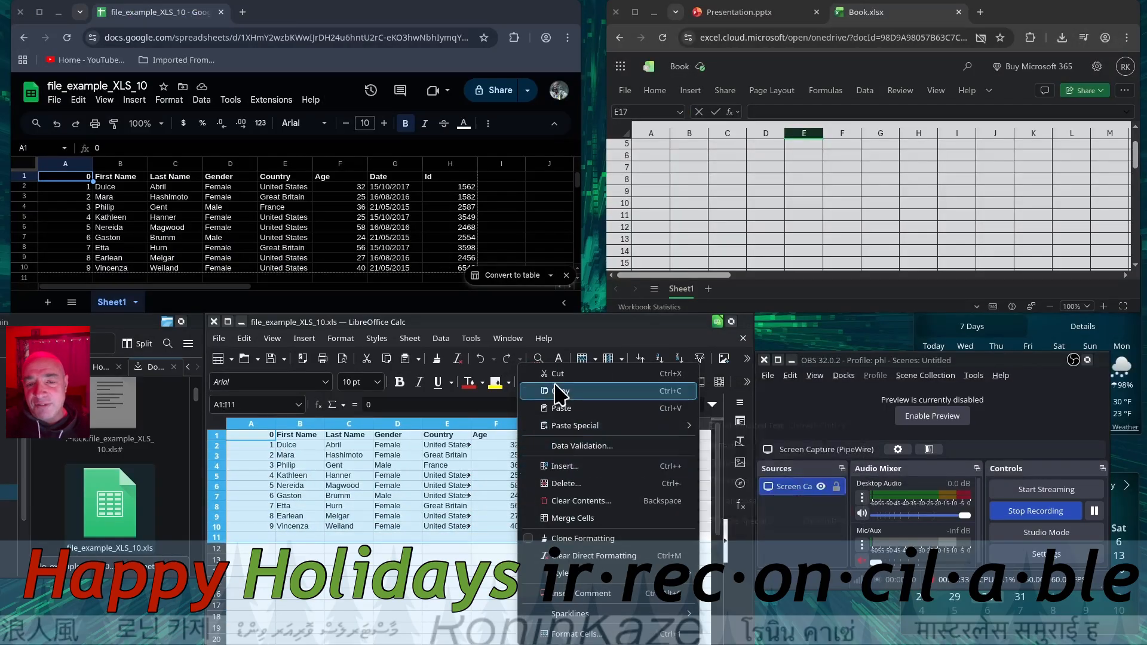
pyautogui.click(589, 385)
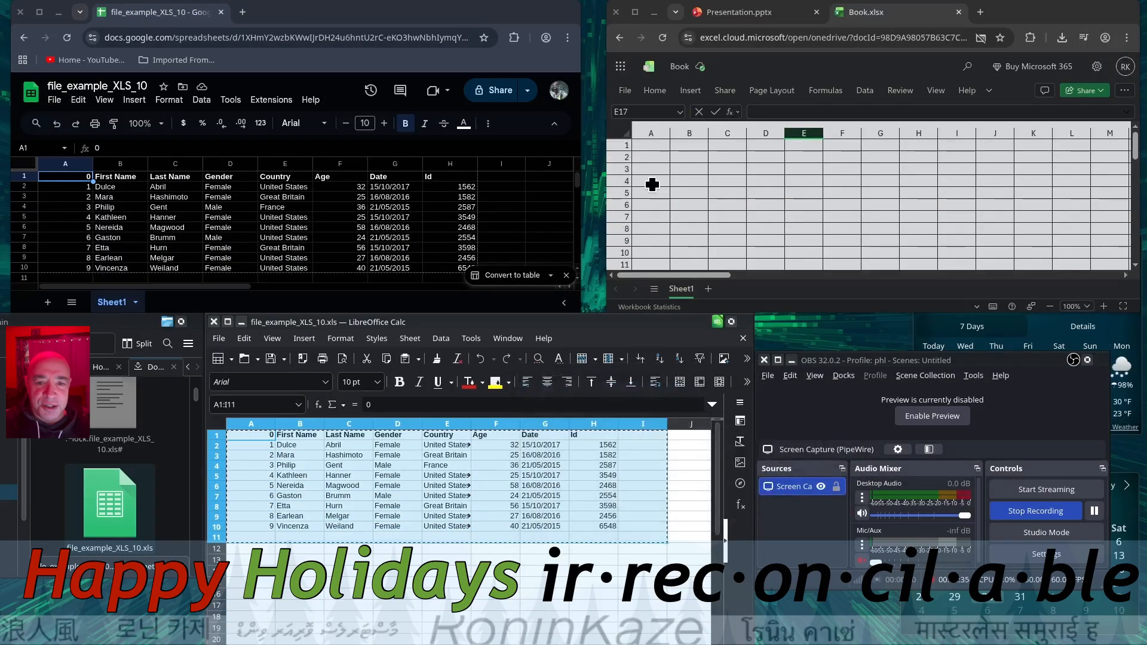
pyautogui.click(660, 142)
pyautogui.hotkey('ctrl', 'v')
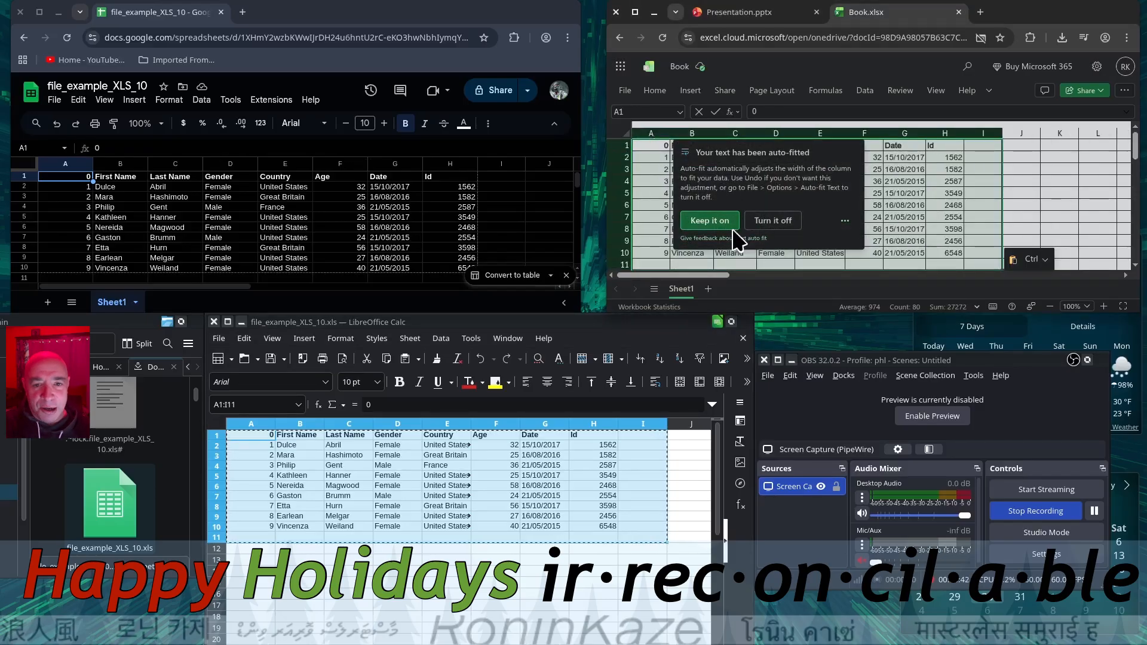
pyautogui.click(1098, 192)
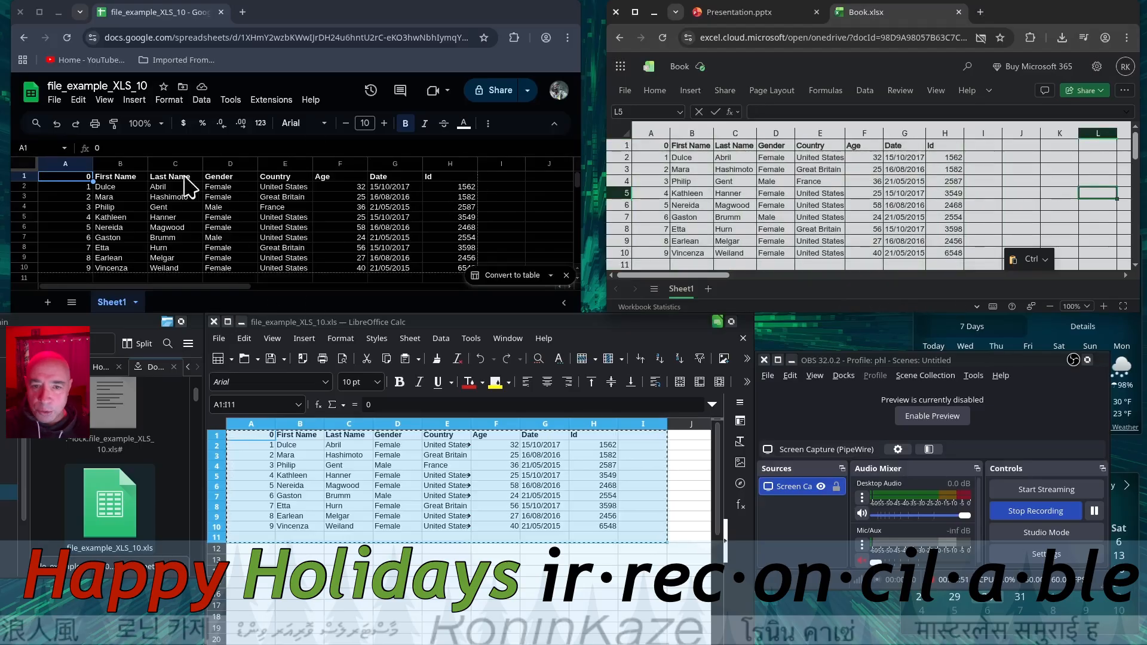
pyautogui.moveTo(74, 182); pyautogui.dragTo(463, 274)
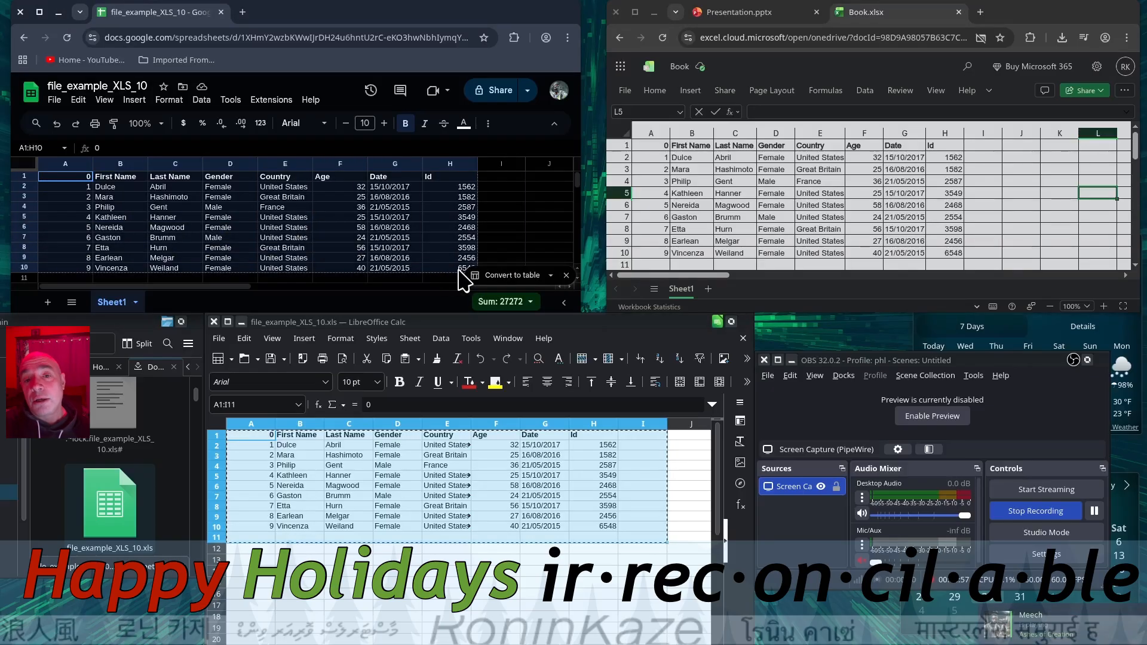
pyautogui.click(202, 100)
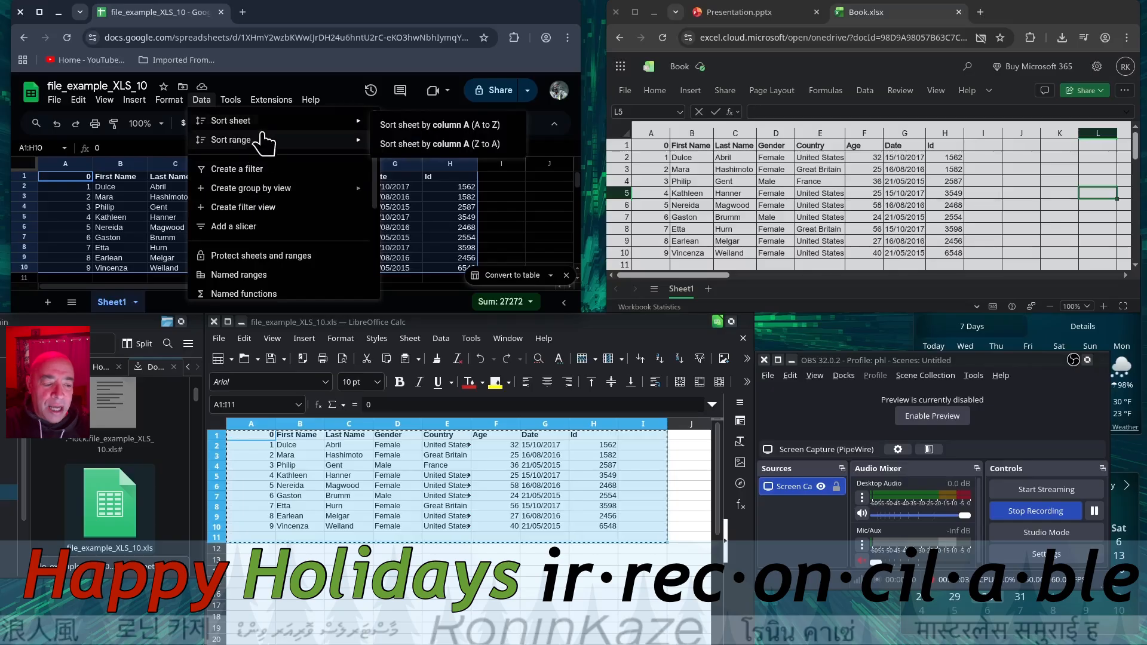
pyautogui.moveTo(263, 149)
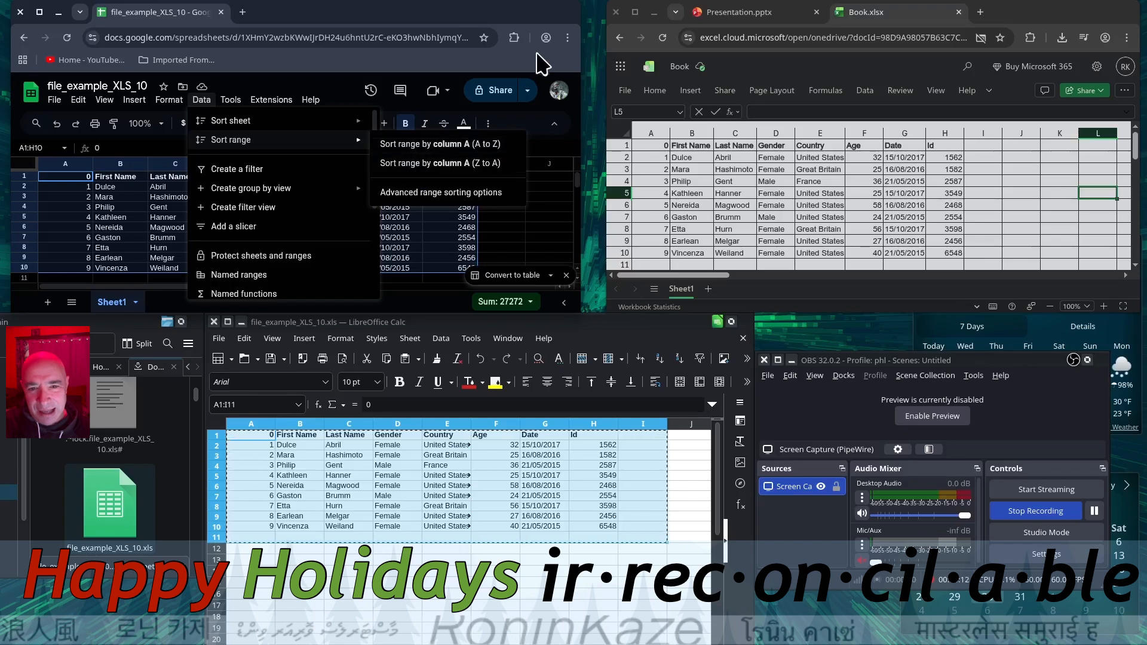
pyautogui.click(326, 77)
pyautogui.click(202, 100)
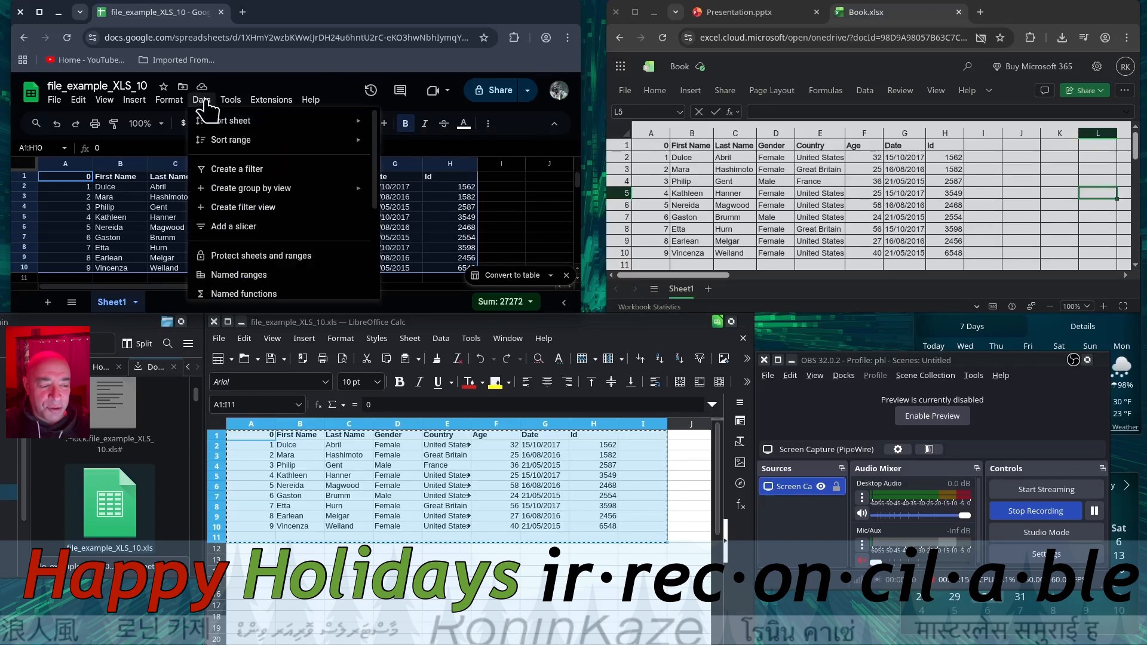
pyautogui.click(275, 81)
# Step: Sort only the Last Name column (C) of the Google Sheets spreadsheet from Z to A as a range
pyautogui.click(175, 163)
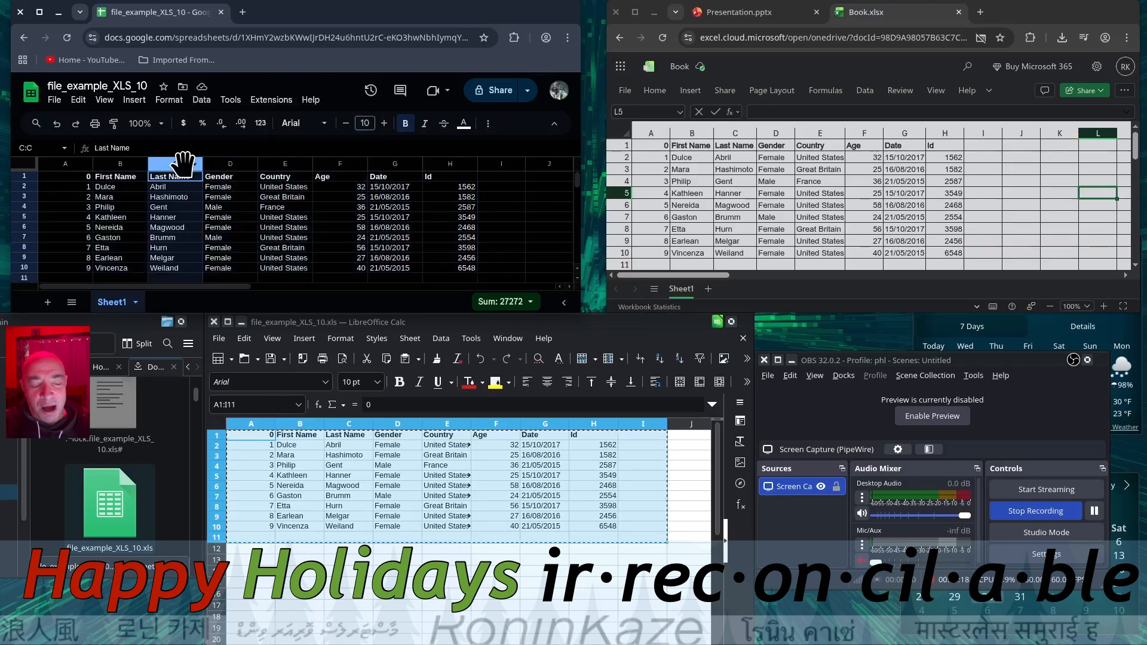
pyautogui.click(201, 100)
pyautogui.moveTo(231, 100)
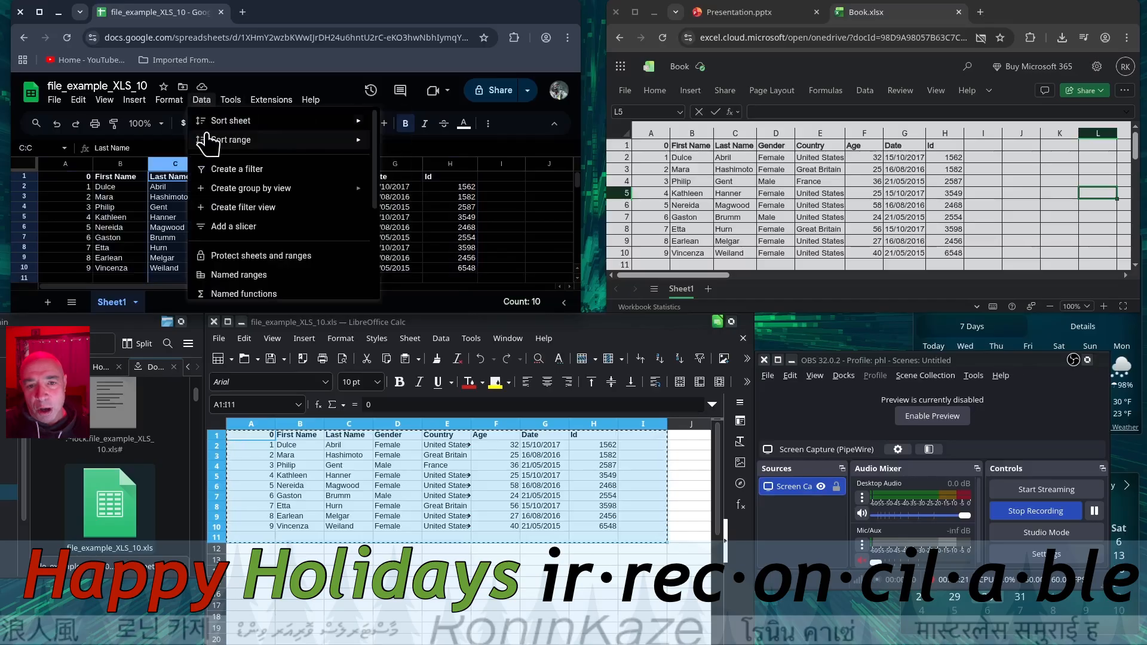
pyautogui.moveTo(209, 143)
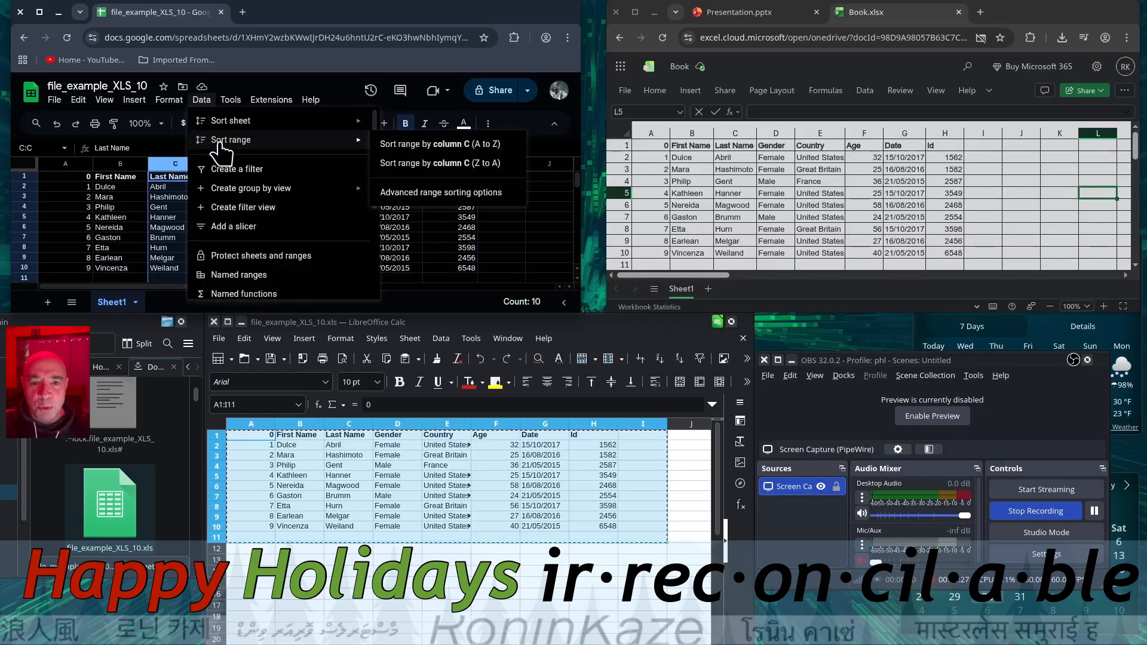
pyautogui.click(394, 163)
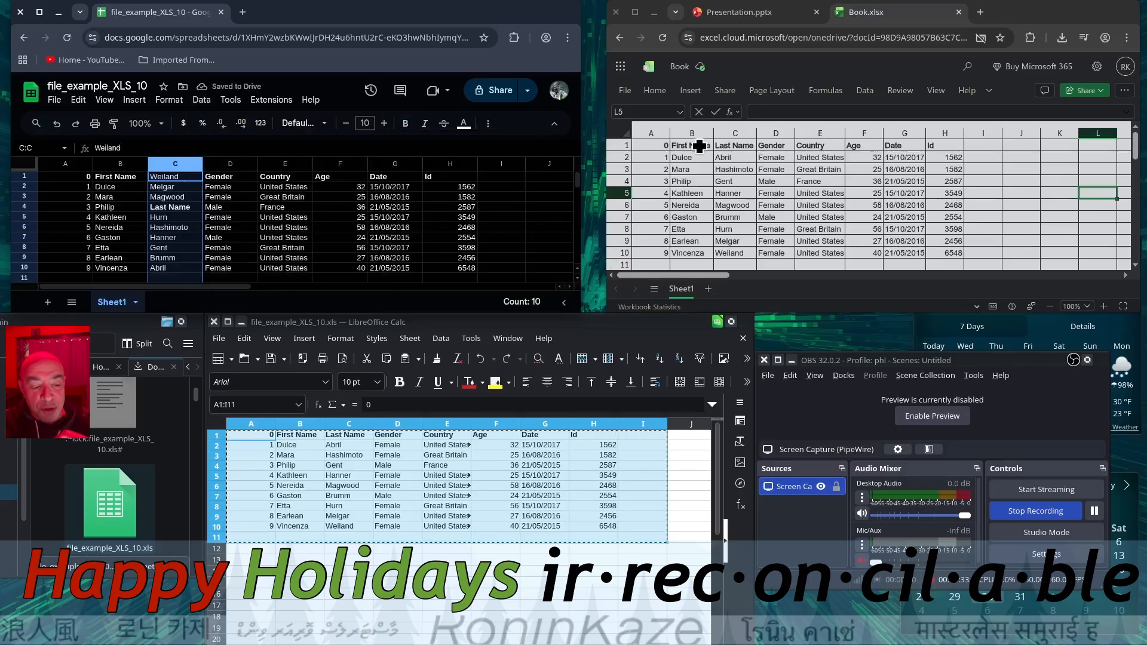
# Step: Sort the data range A1:H10 in the Excel workbook in descending order
pyautogui.moveTo(659, 147); pyautogui.dragTo(944, 255)
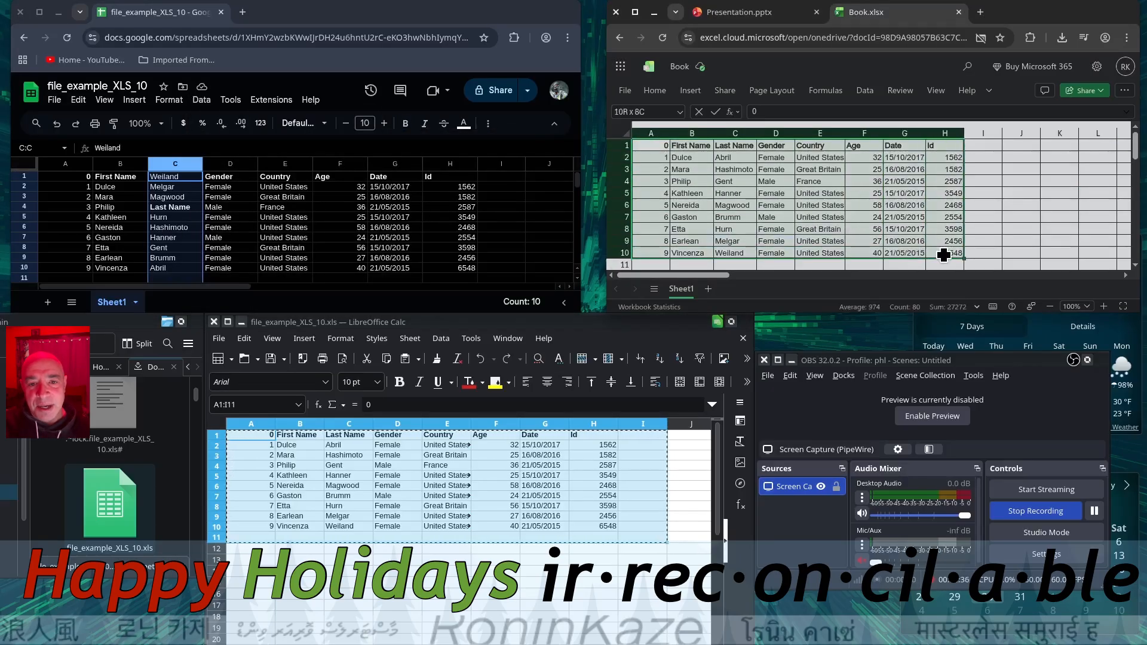
pyautogui.click(866, 90)
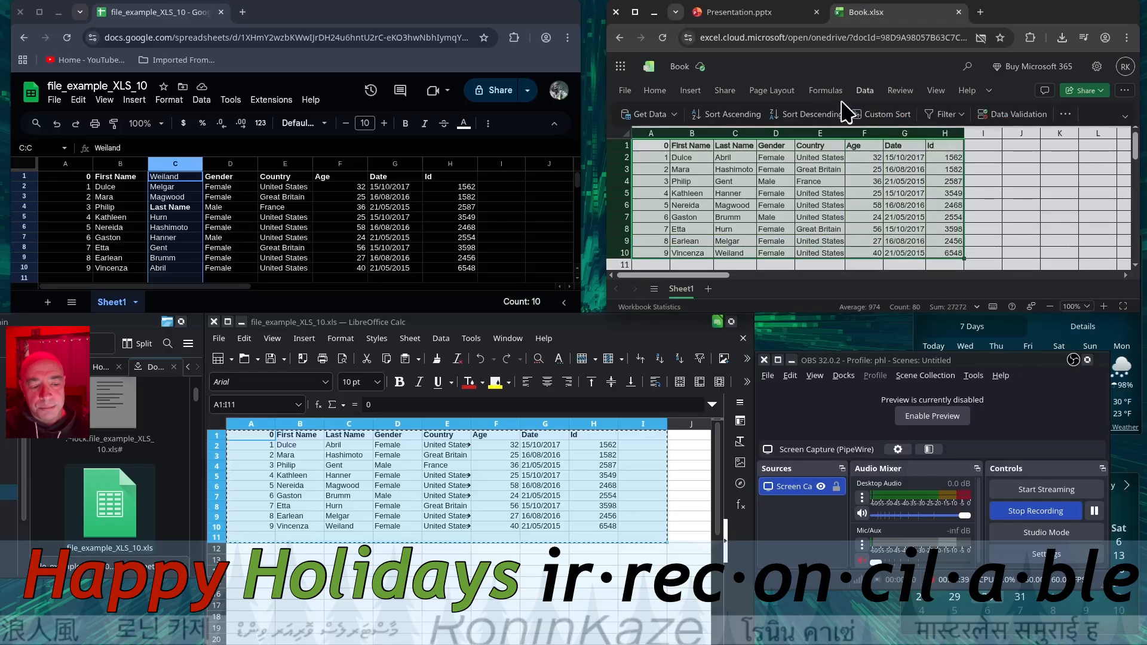
pyautogui.click(743, 145)
pyautogui.click(741, 131)
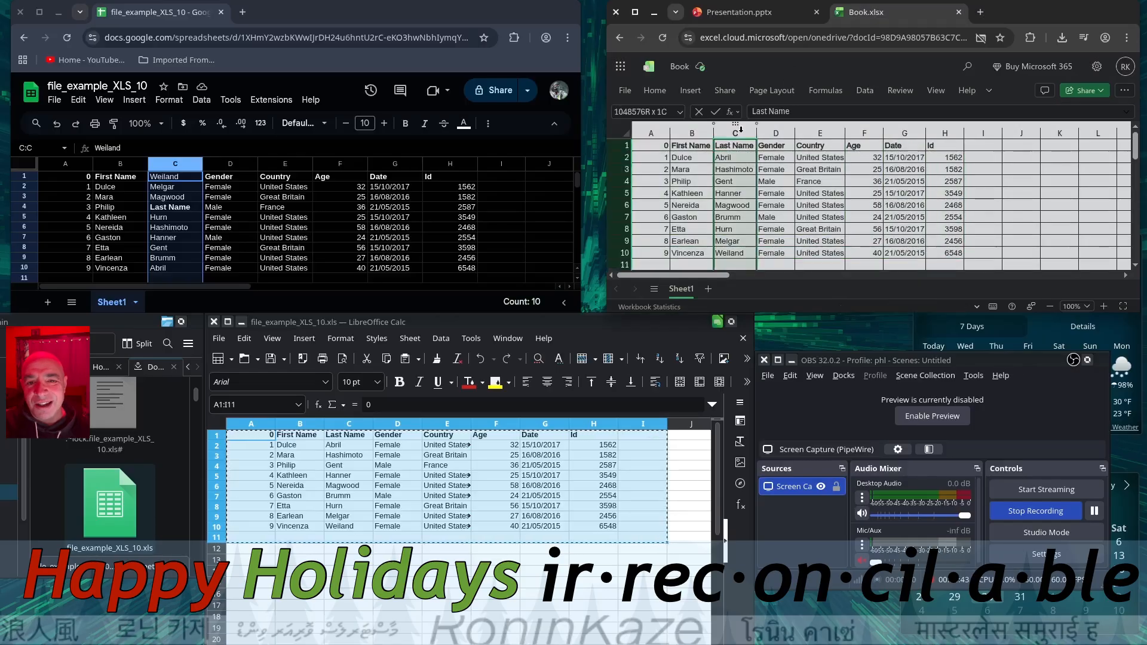
pyautogui.moveTo(657, 148); pyautogui.dragTo(942, 253)
pyautogui.click(871, 89)
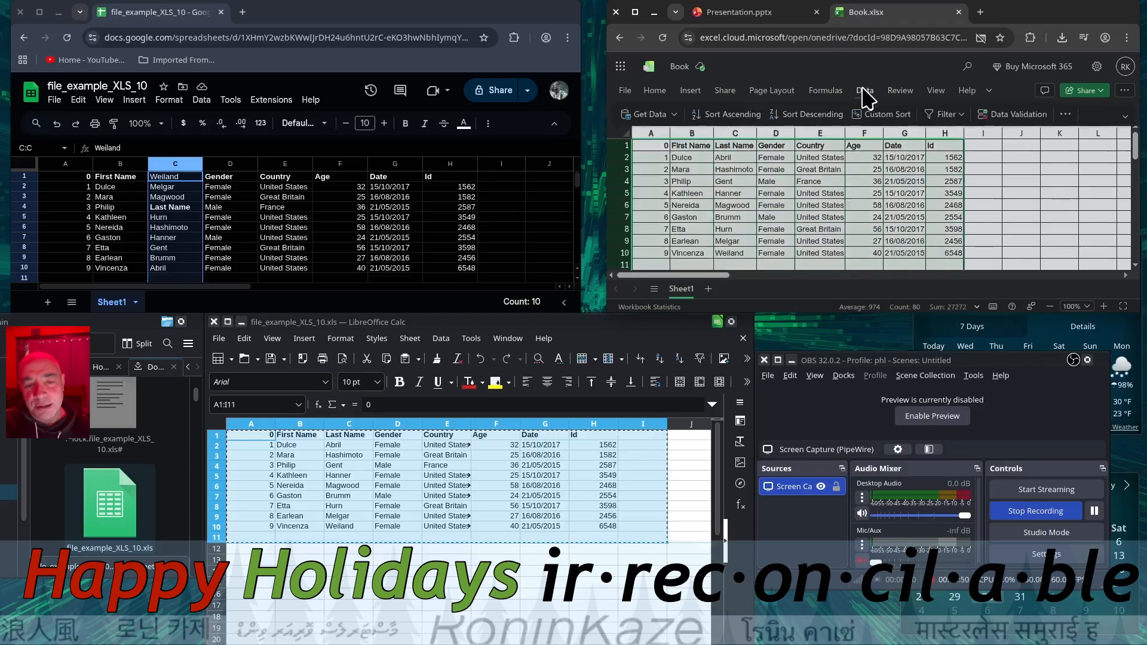
pyautogui.click(791, 119)
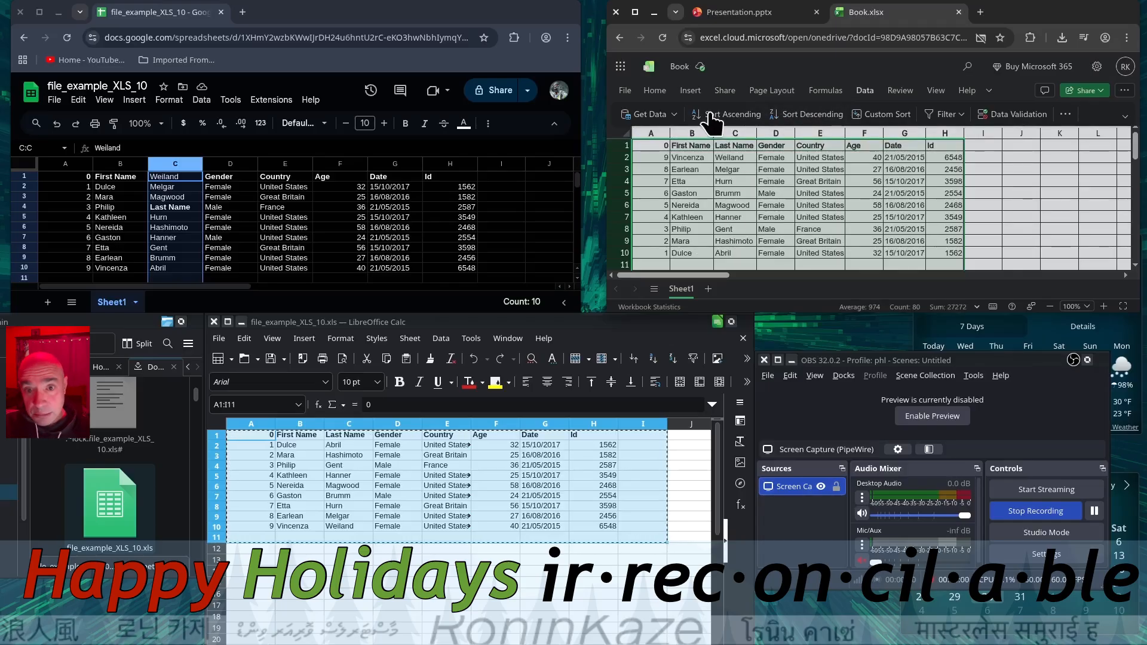
# Step: Undo the last sort in the Excel workbook, and custom sort the data by Last Name in descending order
pyautogui.hotkey('ctrl', 'z')
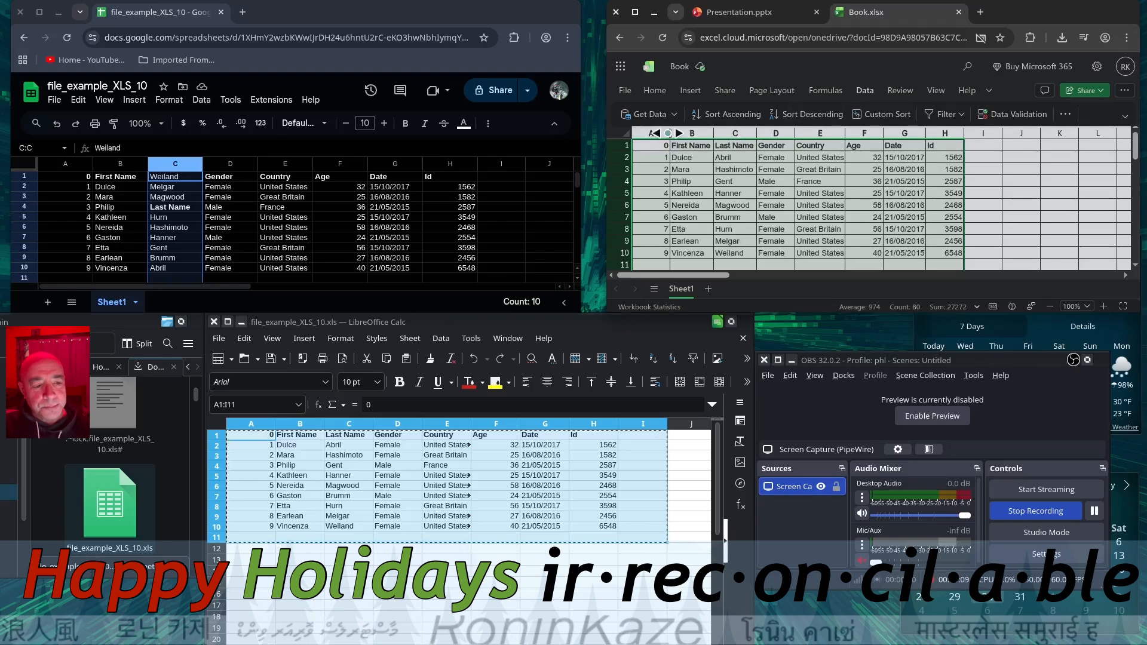
pyautogui.click(883, 114)
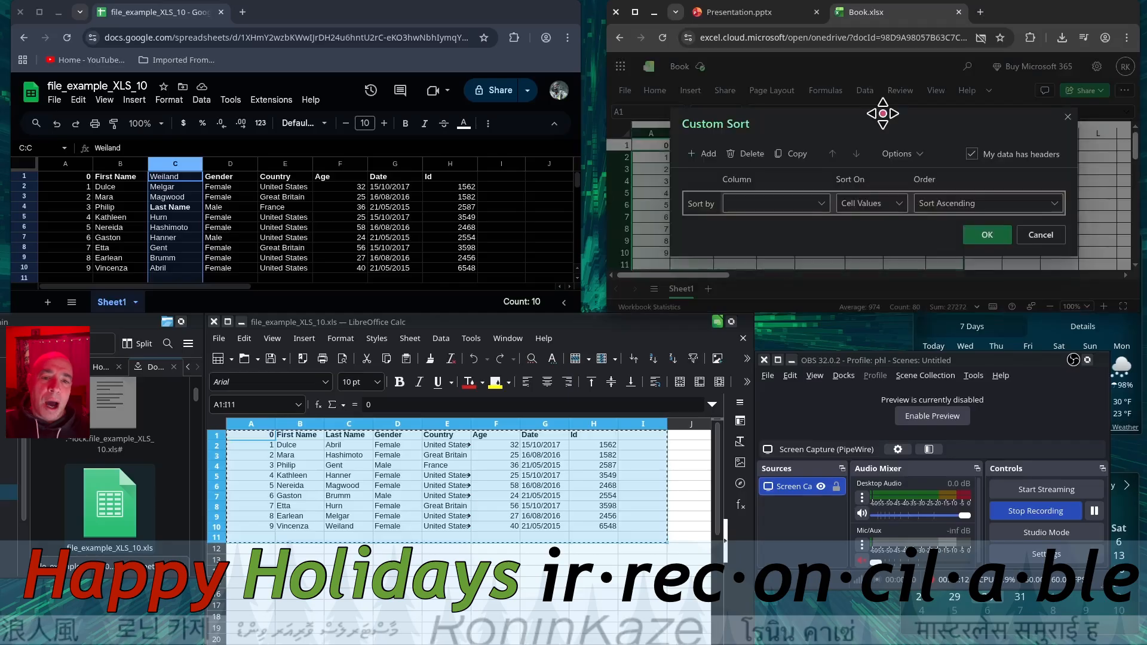
pyautogui.moveTo(837, 114); pyautogui.dragTo(923, 107)
pyautogui.click(906, 197)
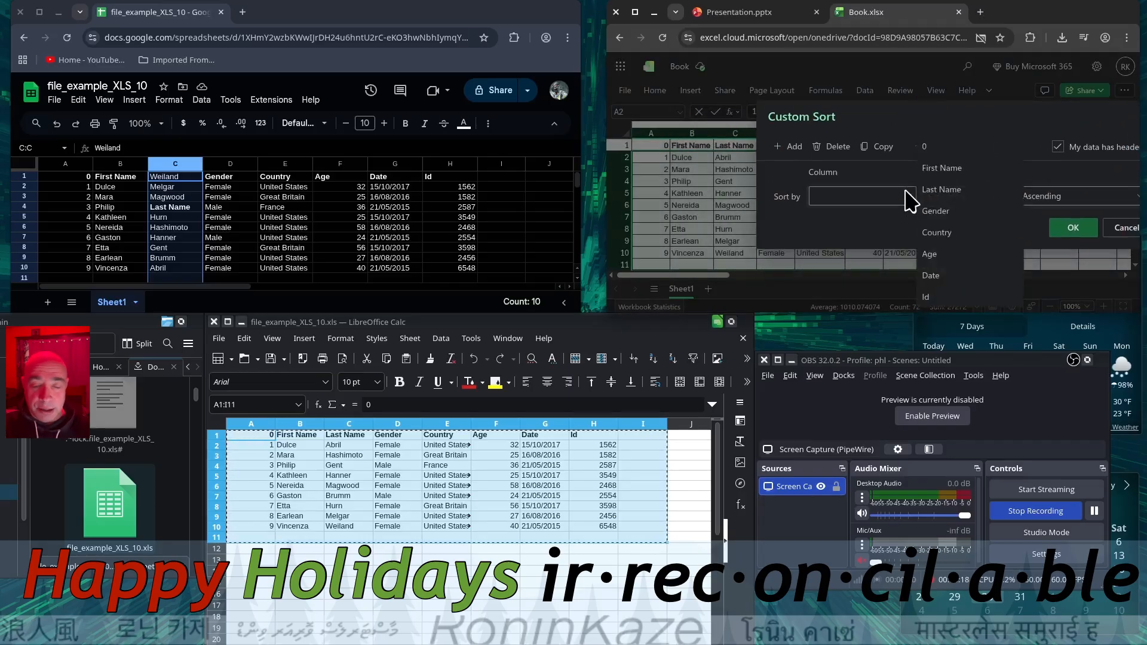
pyautogui.click(941, 192)
pyautogui.click(1053, 202)
pyautogui.click(1033, 238)
pyautogui.click(1067, 230)
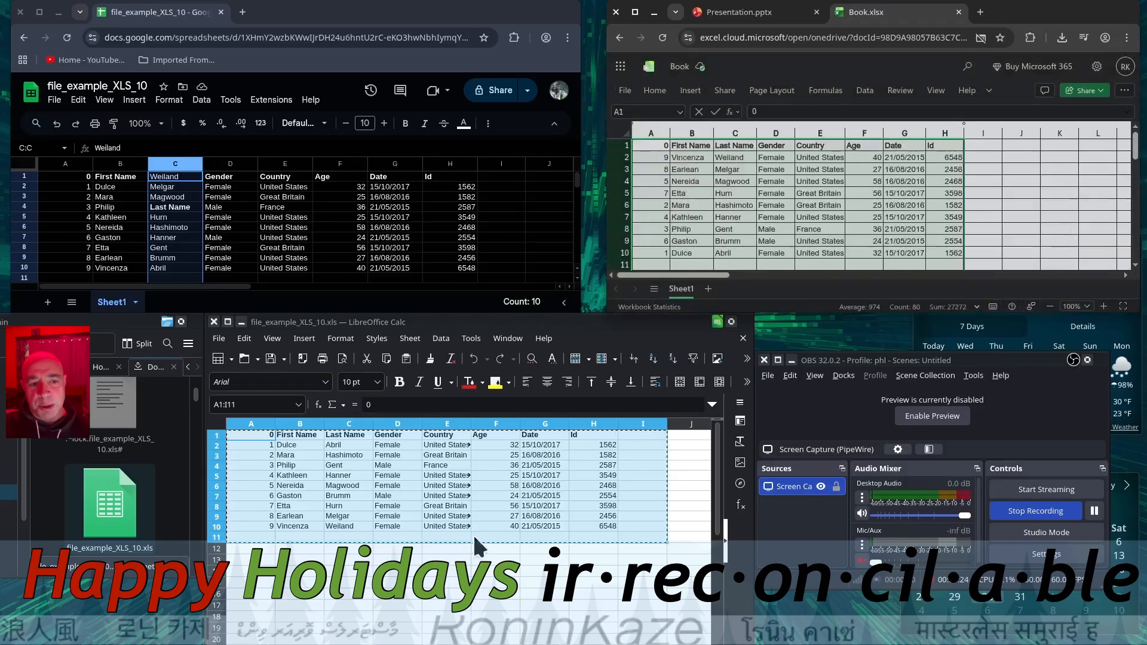
# Step: Sort the selected LibreOffice Calc range by column C in ascending order
pyautogui.click(440, 338)
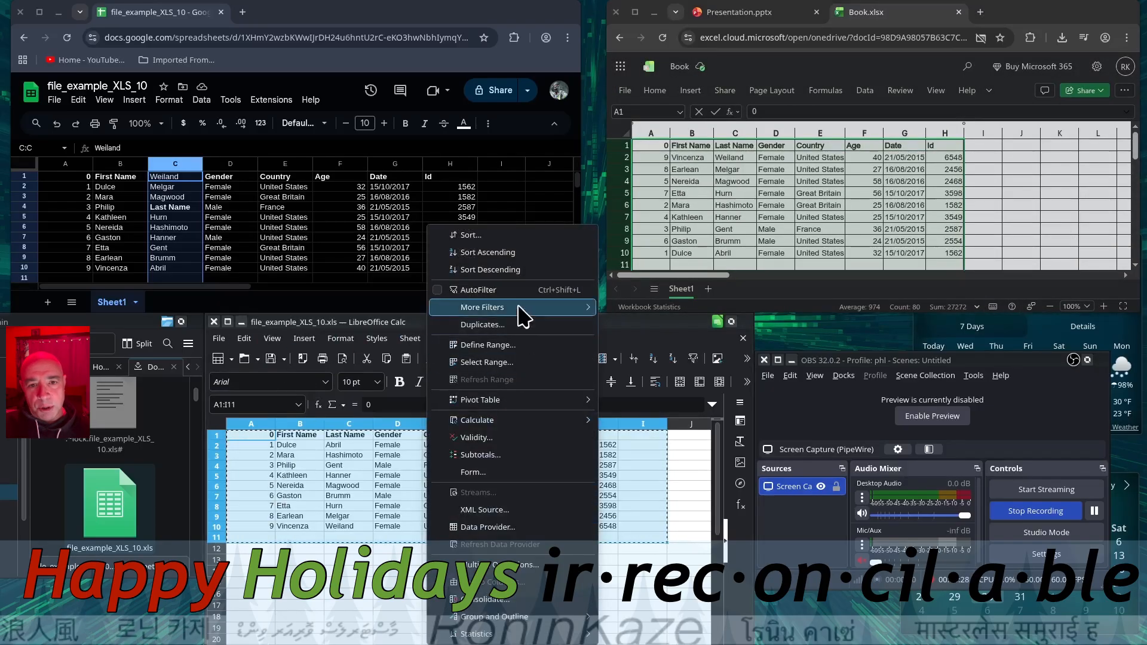
pyautogui.click(481, 235)
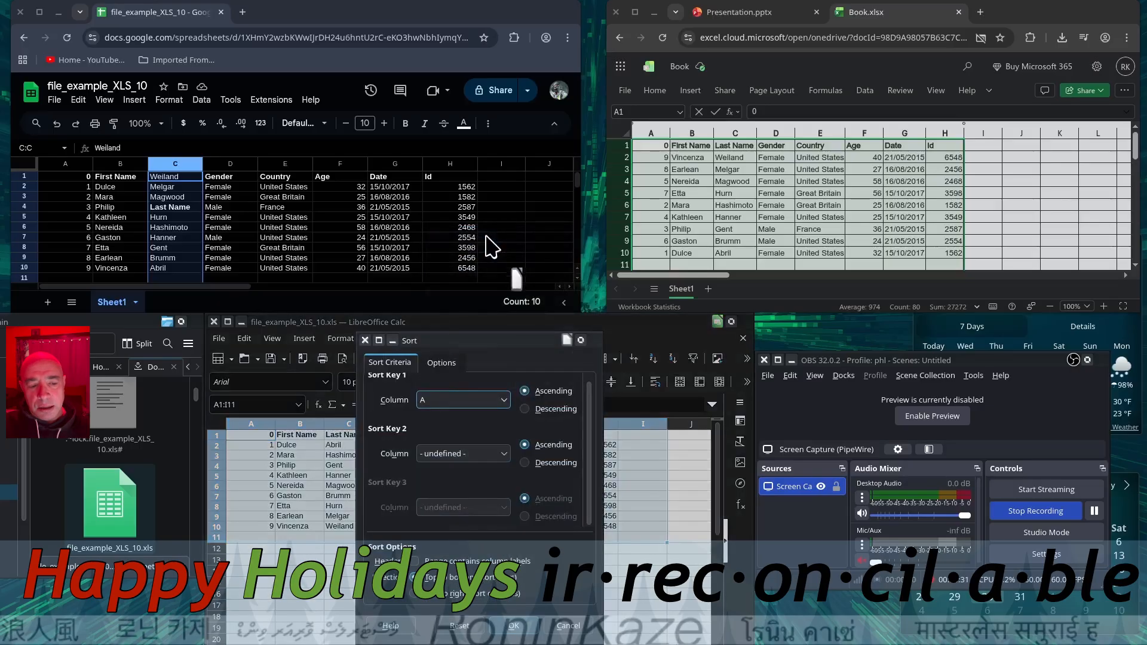
pyautogui.click(505, 400)
pyautogui.click(504, 463)
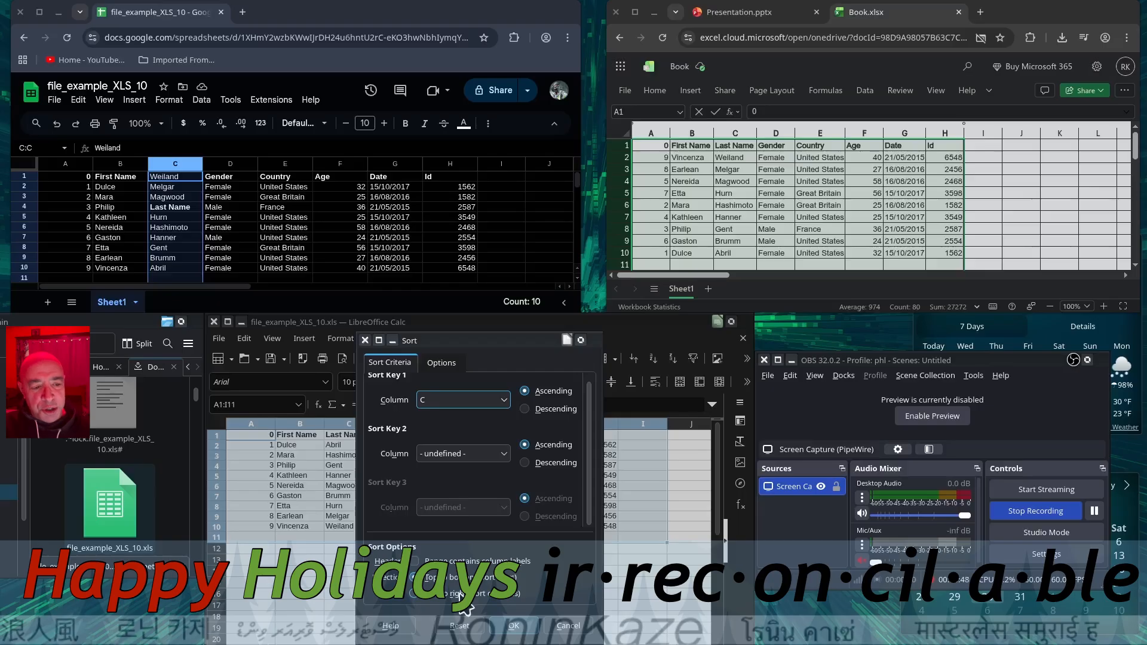
pyautogui.click(512, 626)
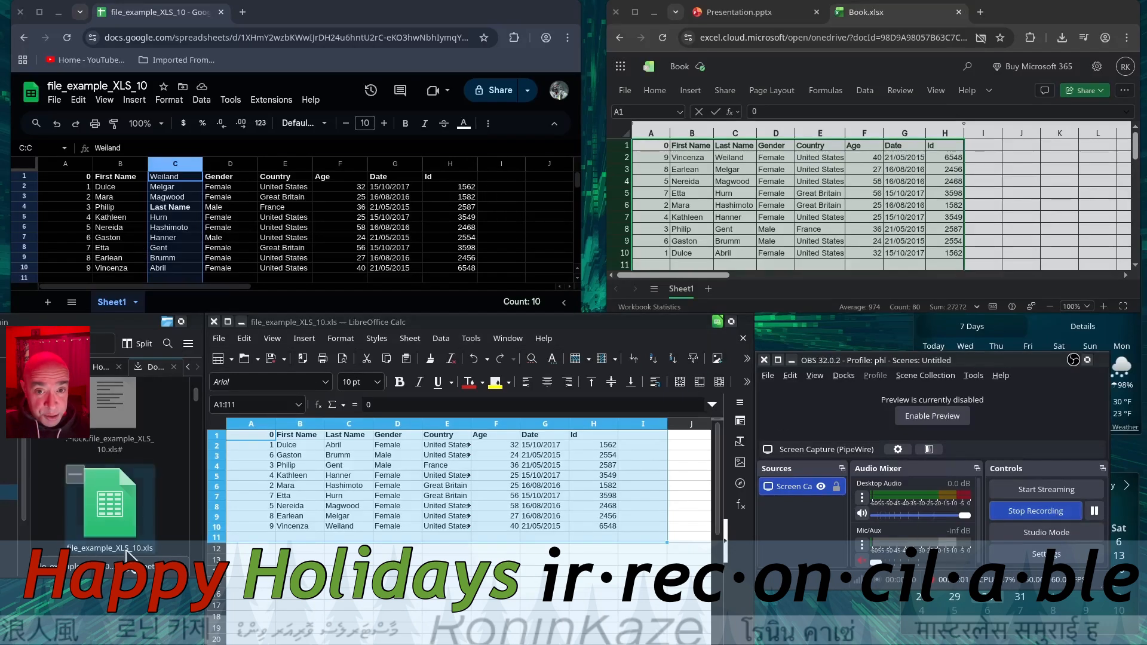
# Step: Examine the new document types offered in LibreOffice Calc and the list of Microsoft 365 apps in the Excel browser window
pyautogui.click(228, 346)
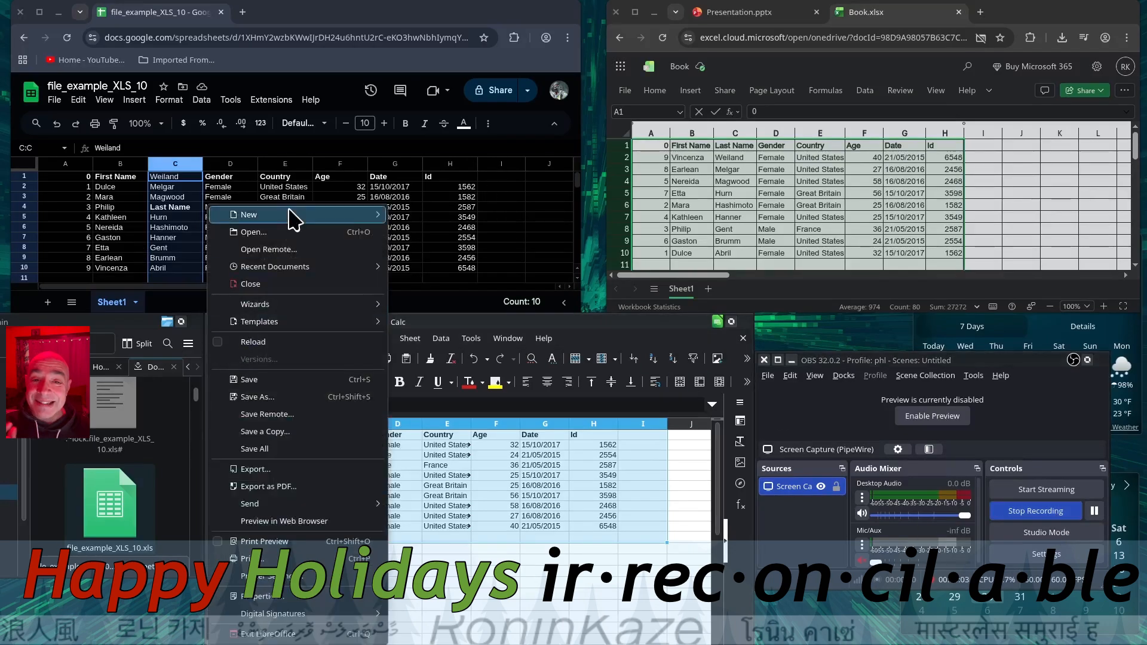
pyautogui.moveTo(290, 215)
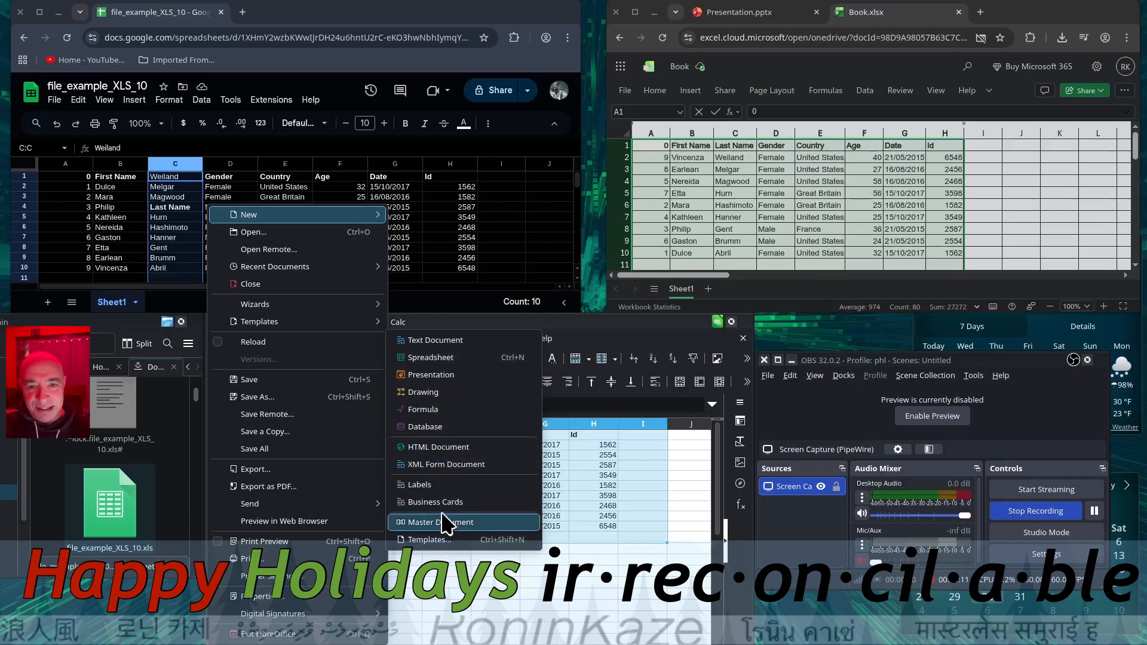
pyautogui.click(623, 322)
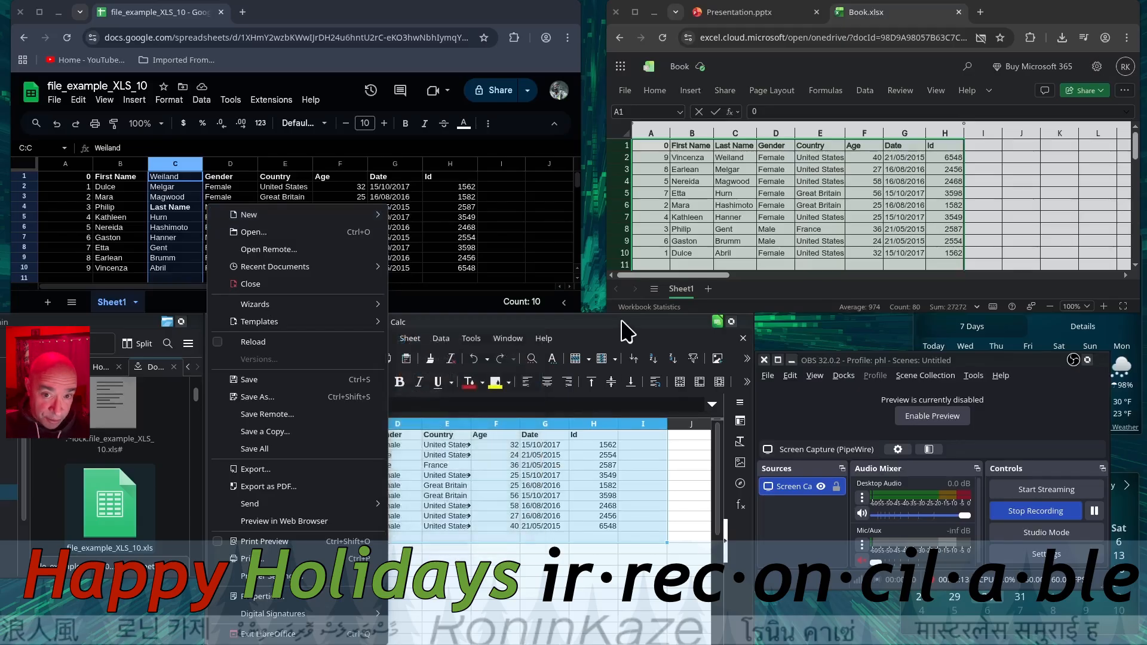
pyautogui.click(622, 69)
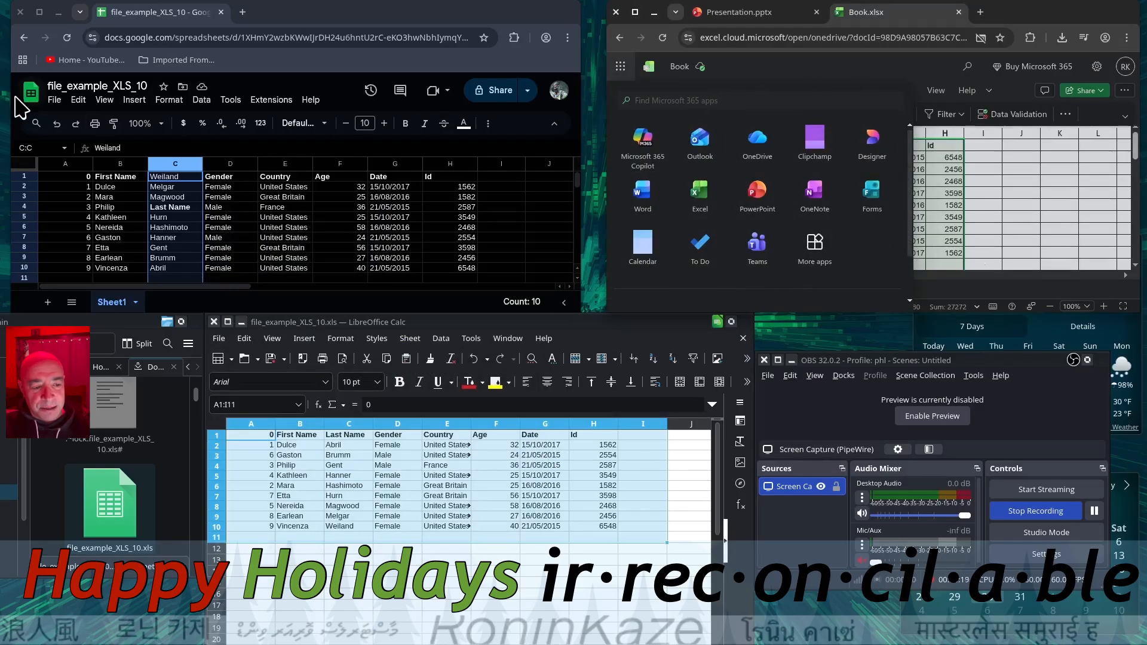
# Step: Examine the file commands in the Google Sheets spreadsheet, and go to the Sheets home page to look at its navigation options
pyautogui.click(23, 60)
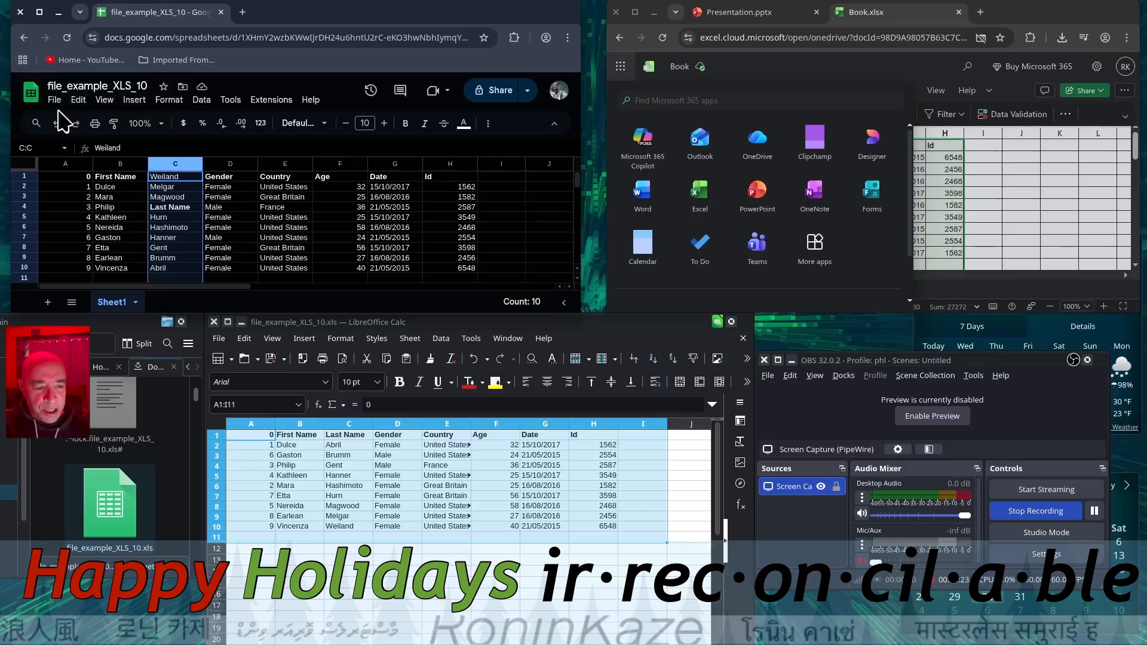
pyautogui.click(54, 100)
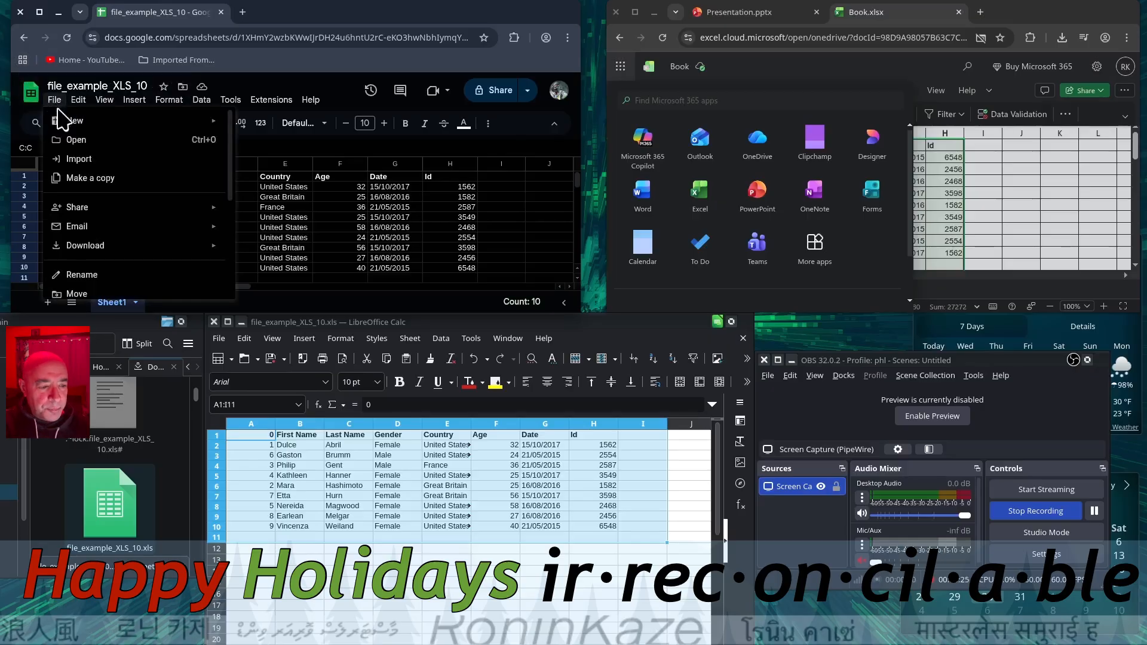
pyautogui.moveTo(72, 121)
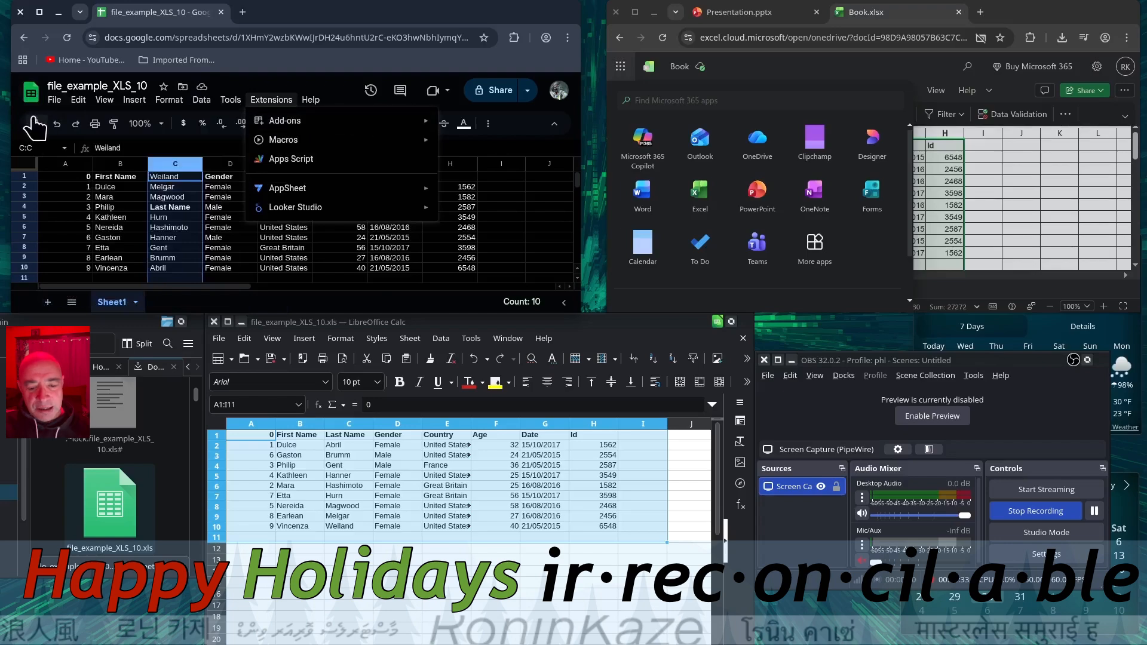
pyautogui.click(54, 101)
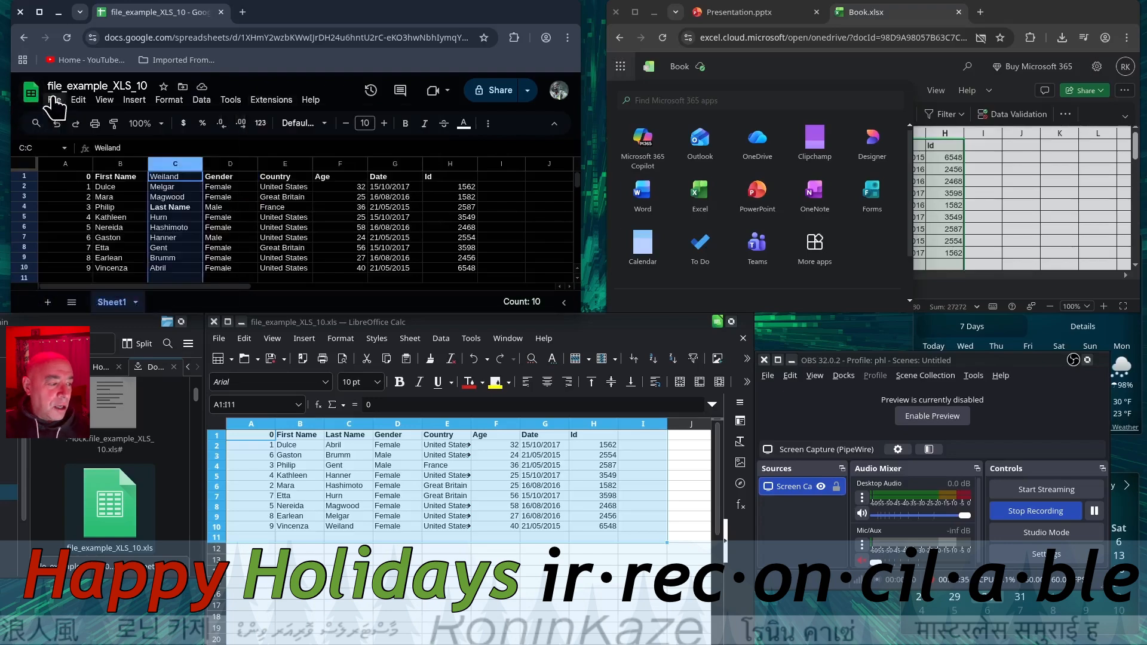
pyautogui.click(54, 102)
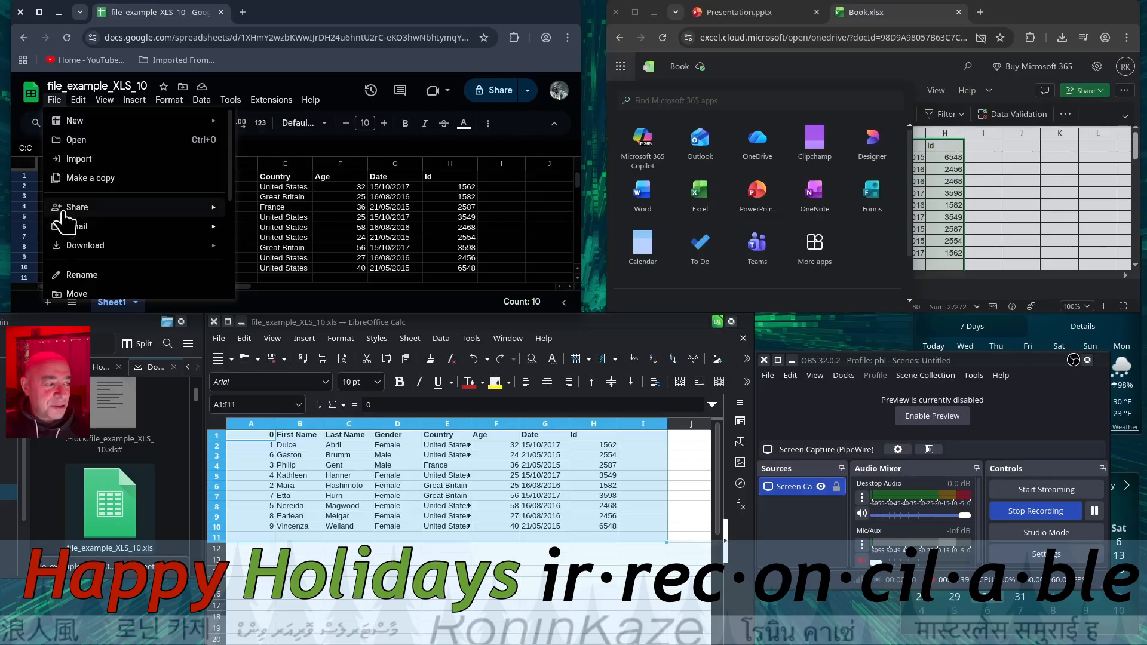
pyautogui.click(30, 91)
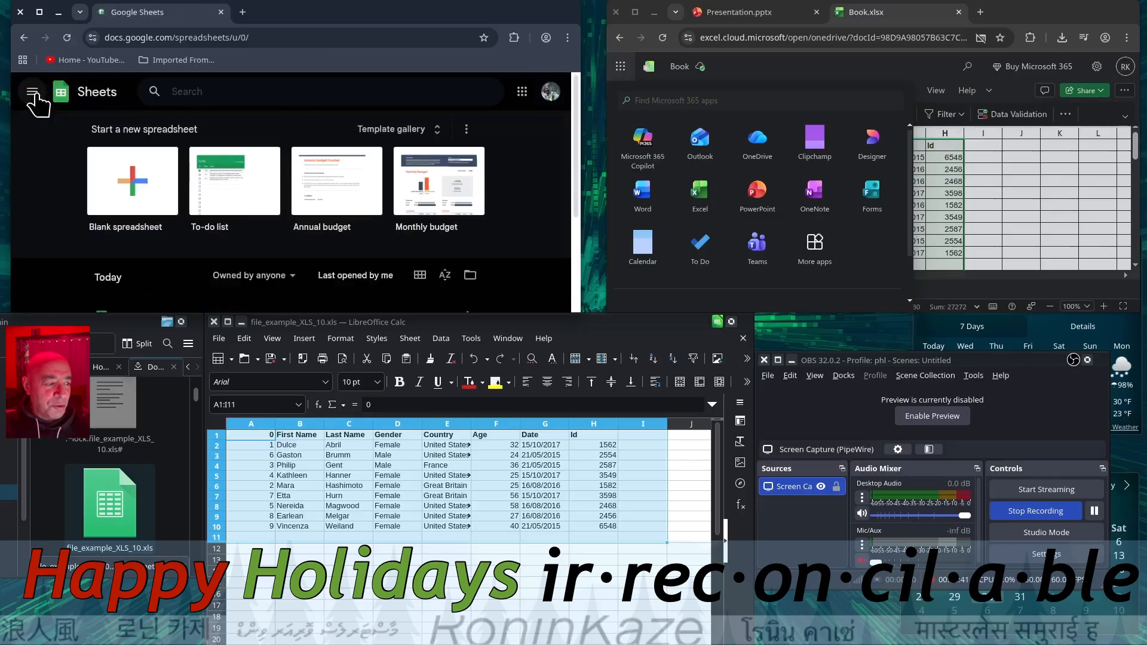
pyautogui.scroll(-3, 114, 163)
pyautogui.scroll(3, 114, 163)
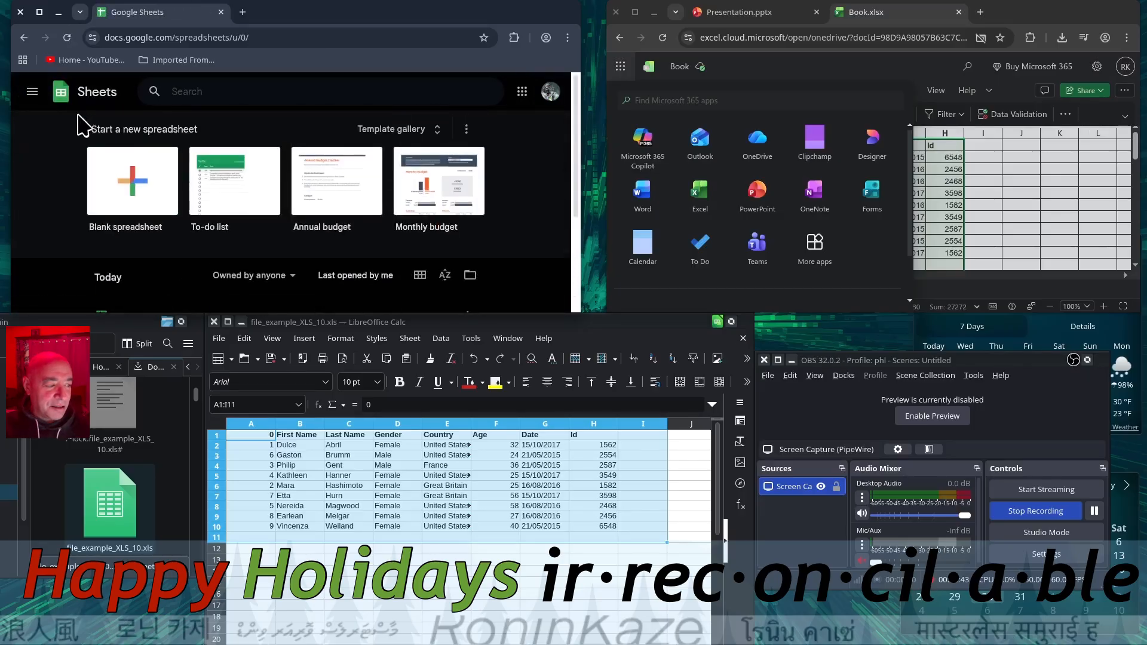
pyautogui.click(33, 92)
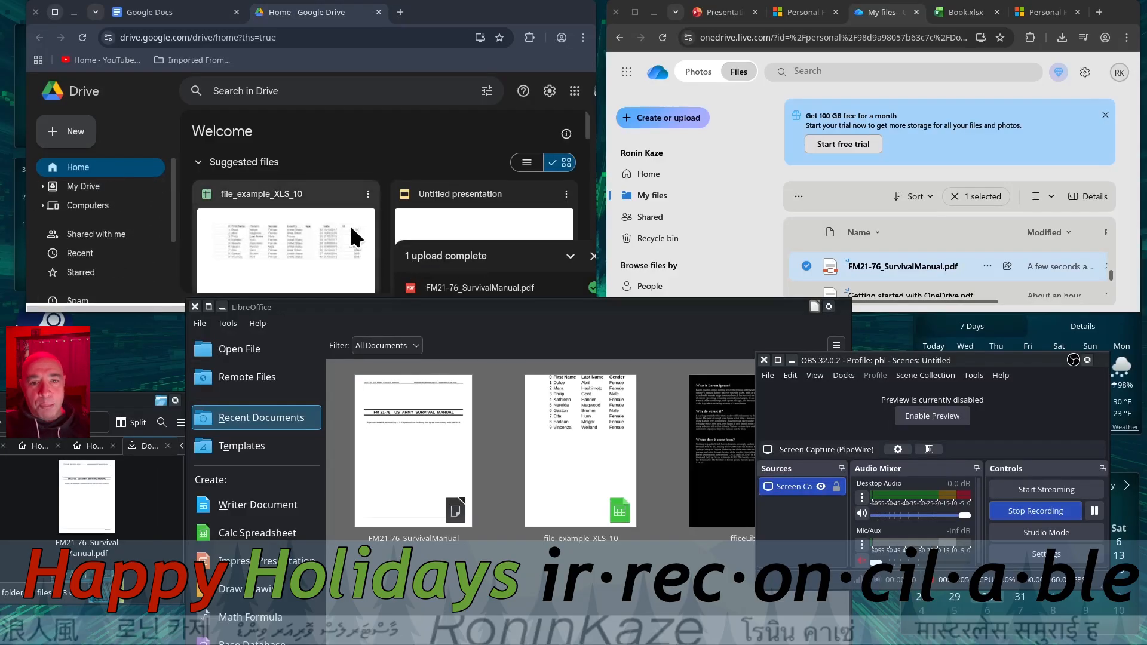
# Step: Dismiss the upload notice in Google Drive and show the suggested files as a list
pyautogui.click(591, 256)
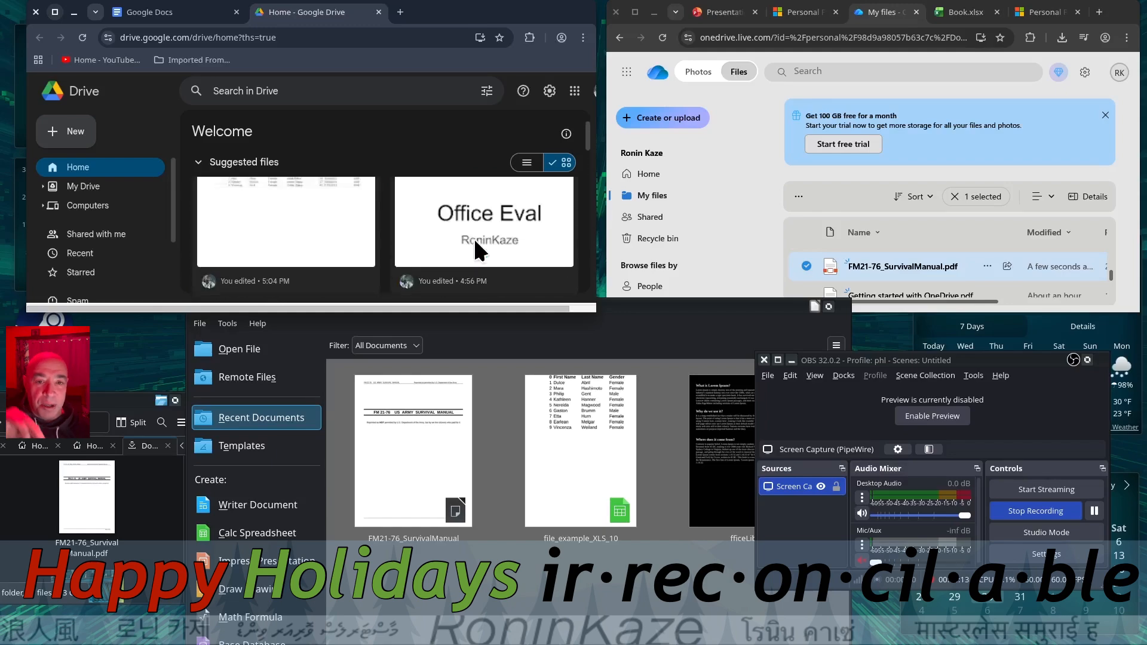
pyautogui.click(531, 165)
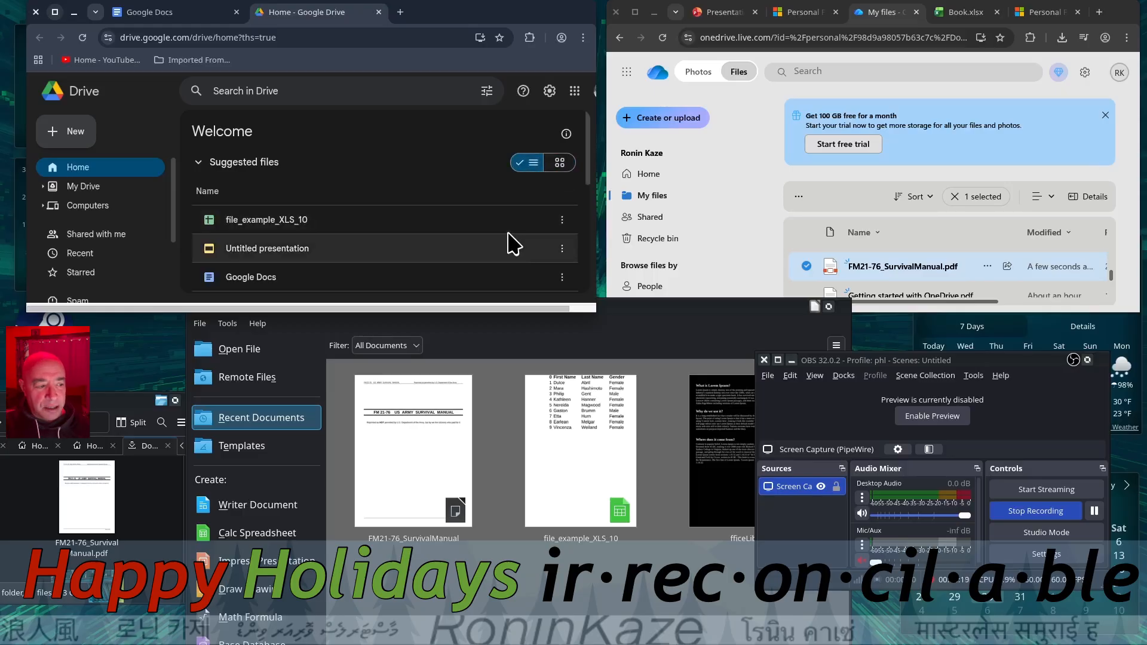
pyautogui.scroll(-5, 511, 242)
pyautogui.scroll(5, 505, 242)
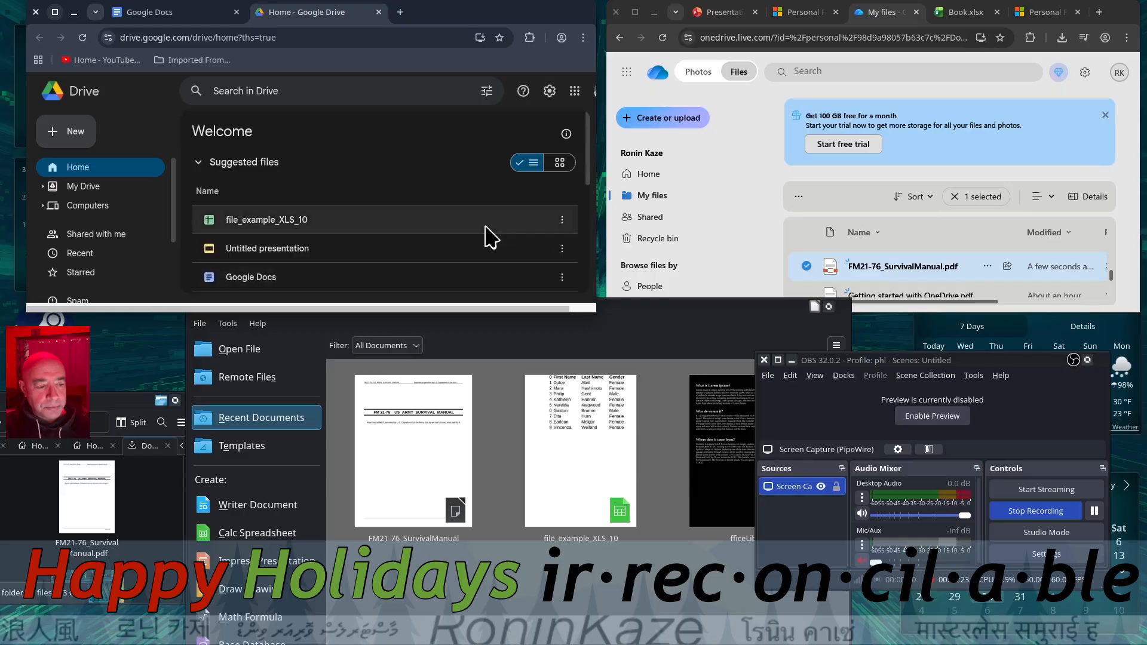
# Step: Open FM21-76_SurvivalManual.pdf from My Drive in Google Drive and from My files in OneDrive
pyautogui.click(124, 189)
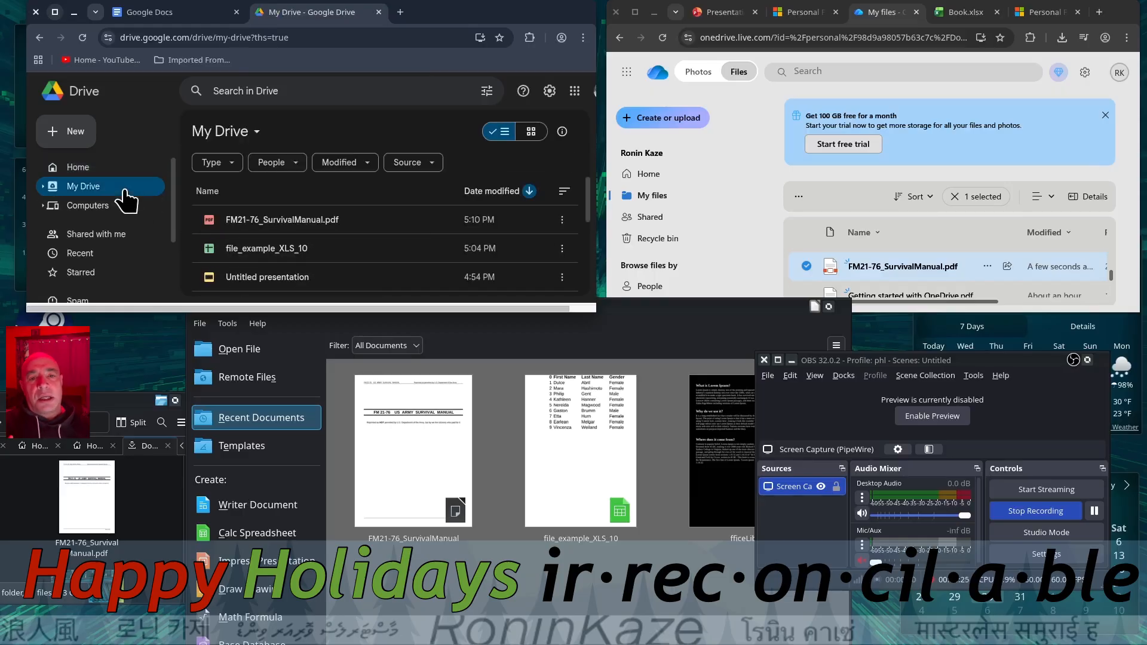
pyautogui.click(279, 224)
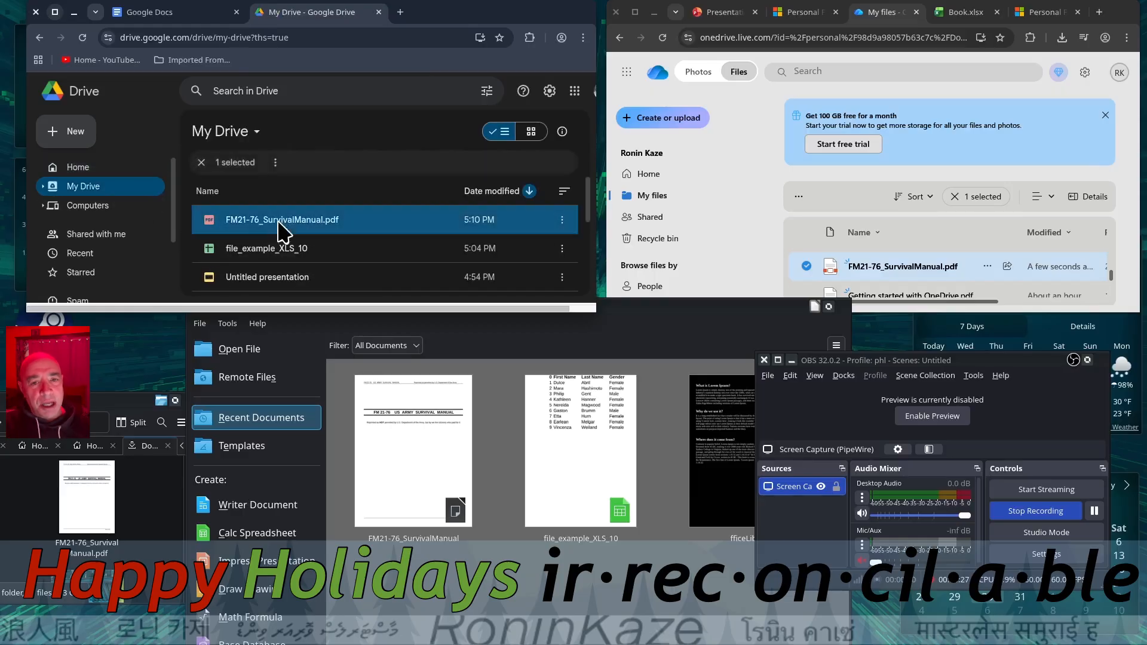
pyautogui.doubleClick(277, 221)
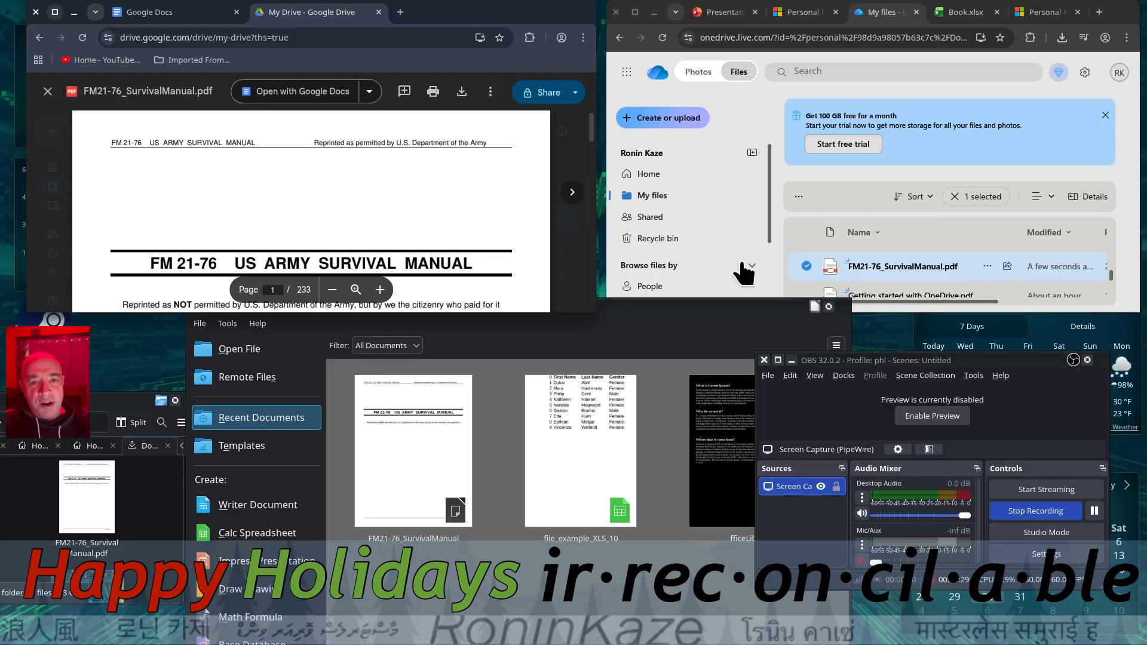
pyautogui.click(654, 199)
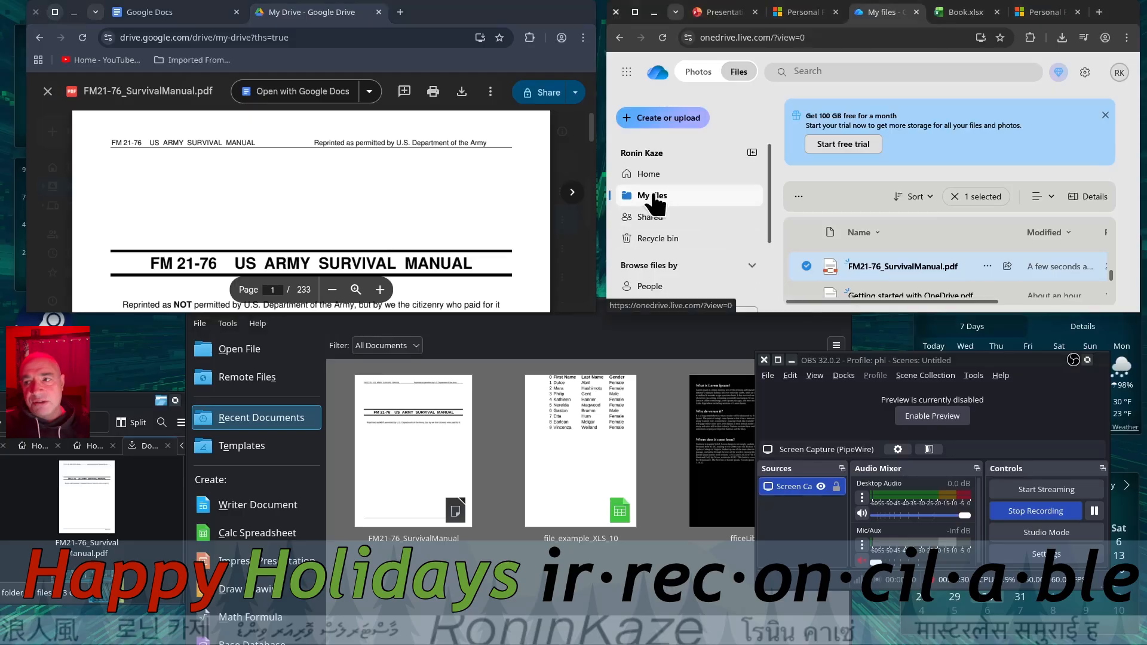
pyautogui.click(891, 267)
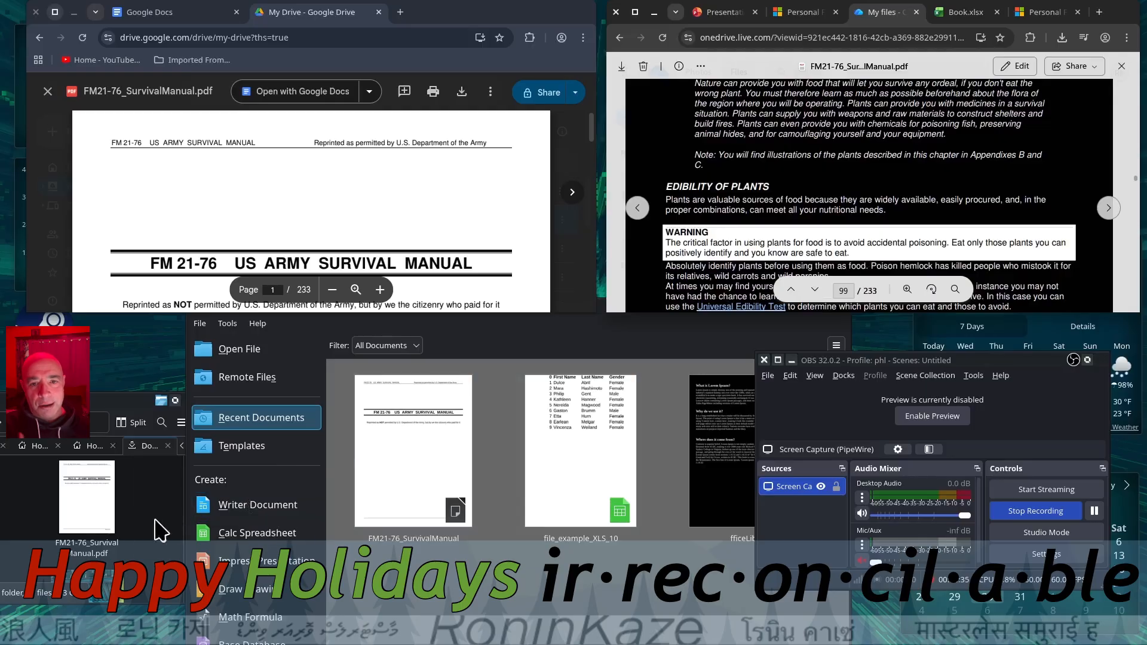
# Step: Open the local FM21-76_SurvivalManual.pdf in LibreOffice Draw and arrange its window beneath the two browser windows, closing the Google Drive preview
pyautogui.moveTo(98, 512); pyautogui.dragTo(382, 424)
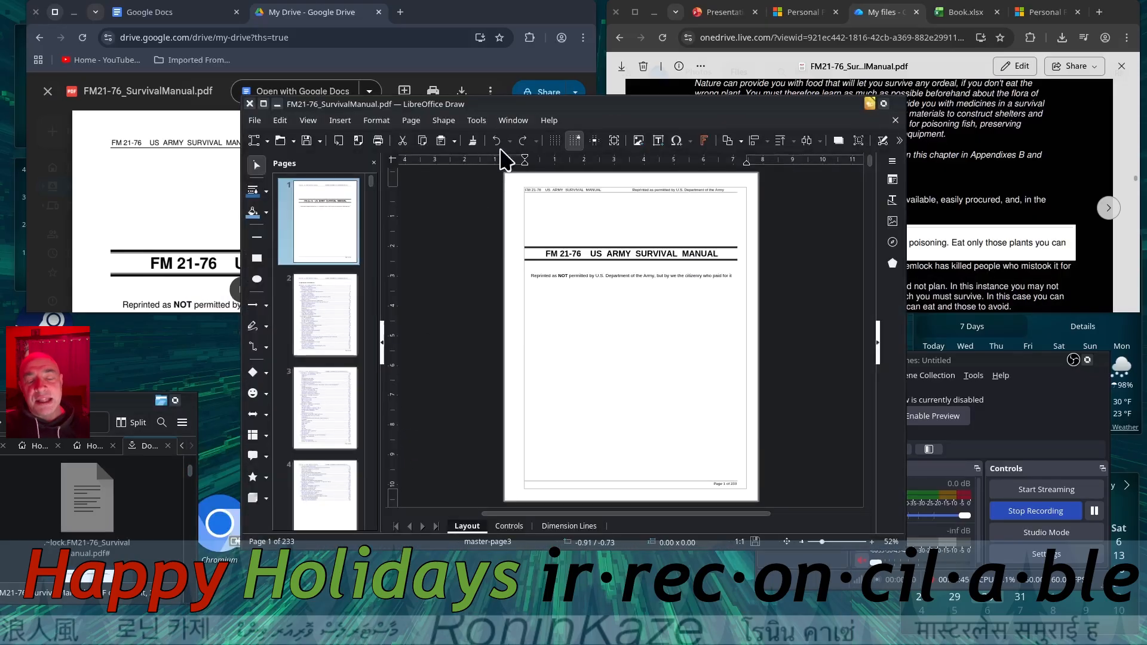
pyautogui.moveTo(523, 106)
pyautogui.mouseDown()
pyautogui.moveTo(498, 178)
pyautogui.moveTo(496, 247)
pyautogui.mouseUp()
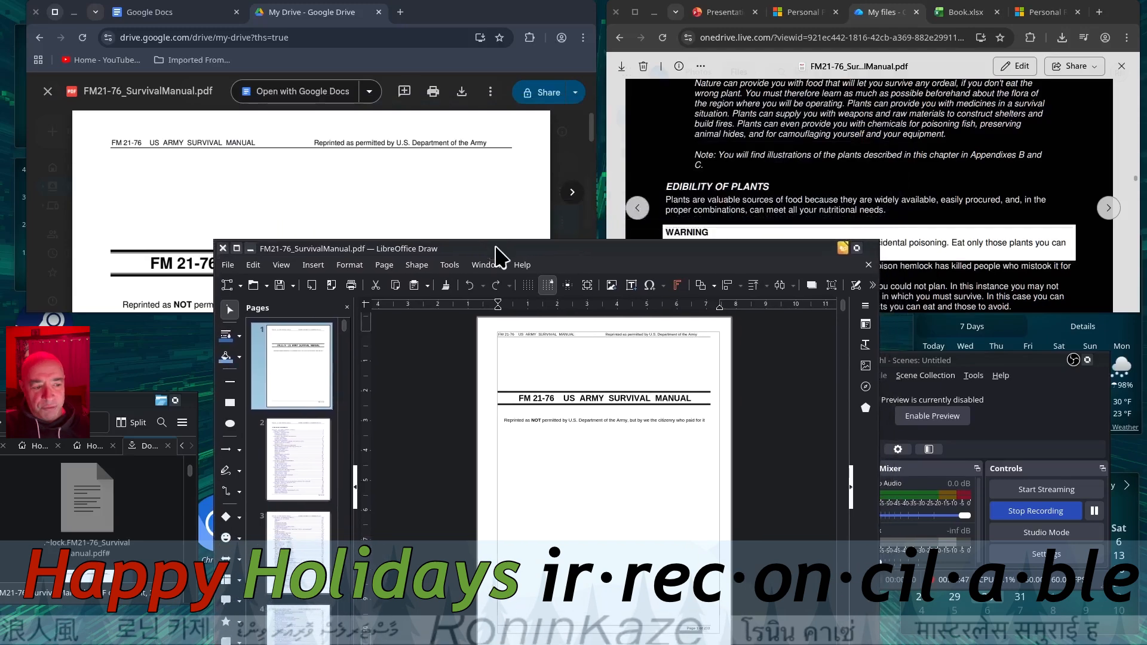
pyautogui.click(496, 239)
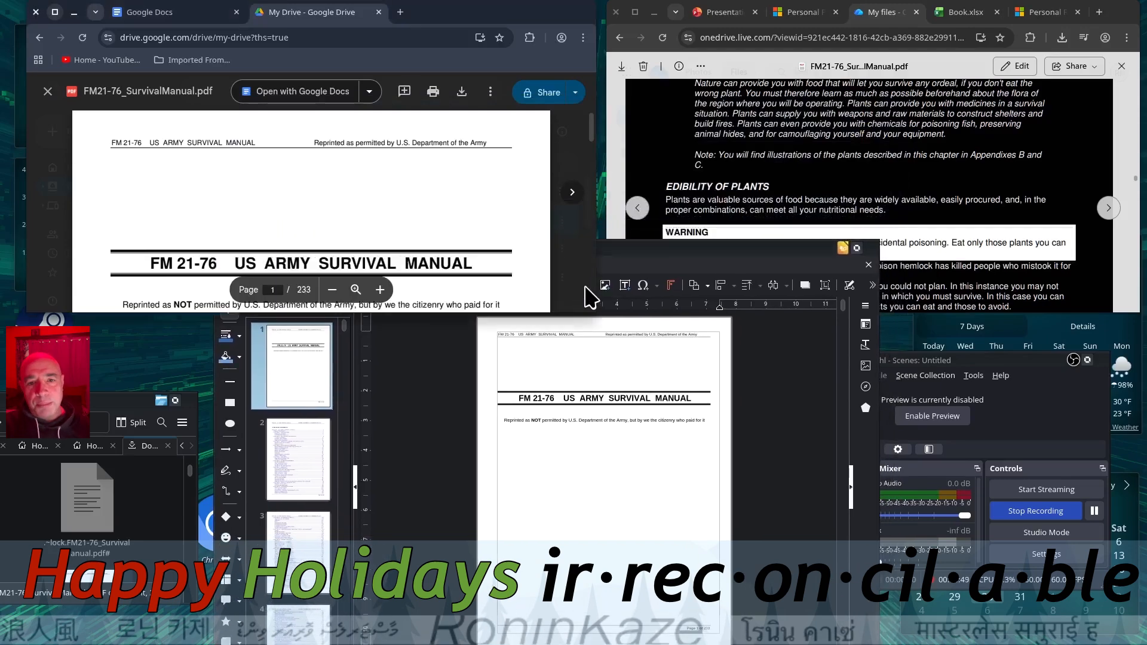
pyautogui.press('Escape')
pyautogui.click(627, 265)
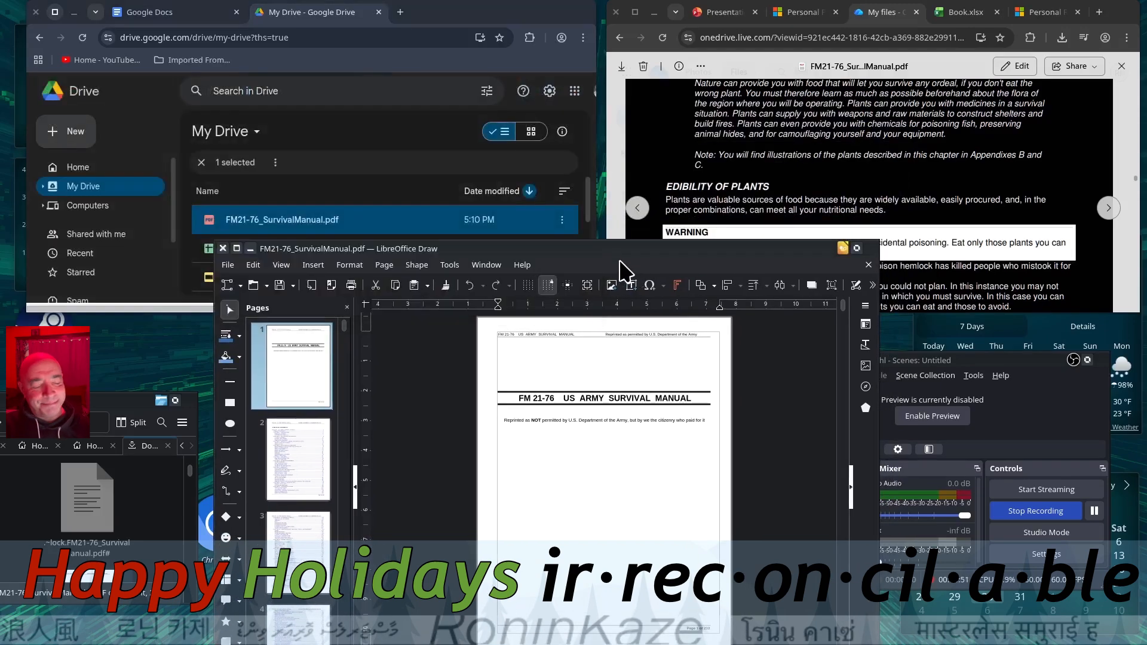
pyautogui.moveTo(601, 242)
pyautogui.mouseDown()
pyautogui.moveTo(599, 393)
pyautogui.moveTo(548, 331)
pyautogui.mouseUp()
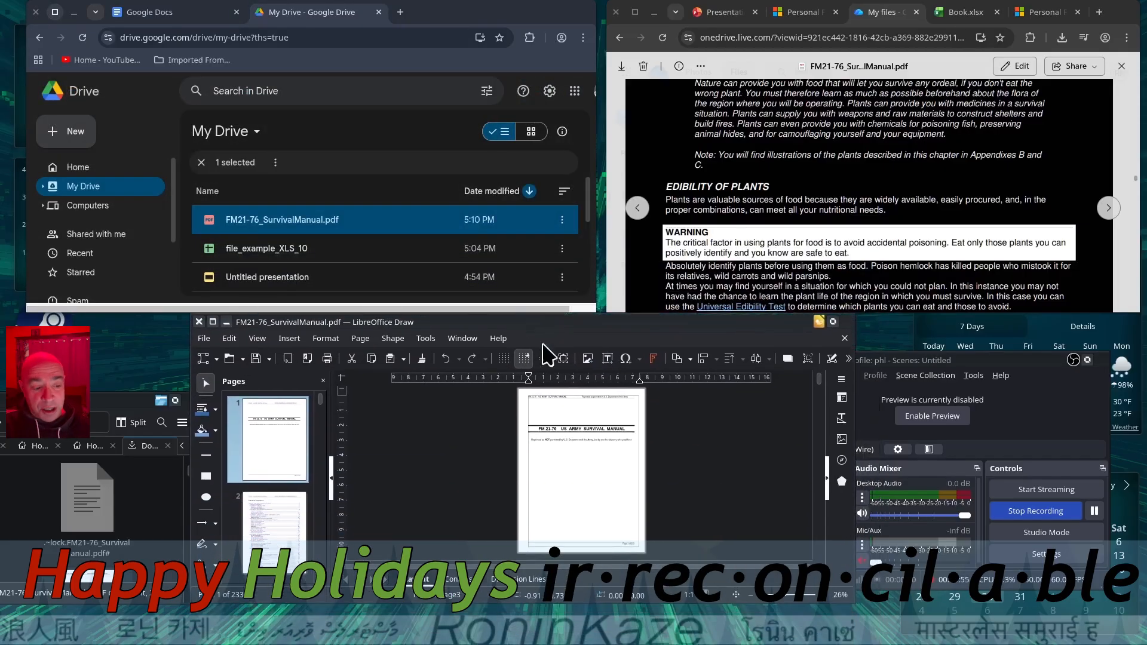
# Step: Zoom the PDF in Draw to 76% and browse the page thumbnails to around page 100
pyautogui.moveTo(767, 606); pyautogui.dragTo(784, 604)
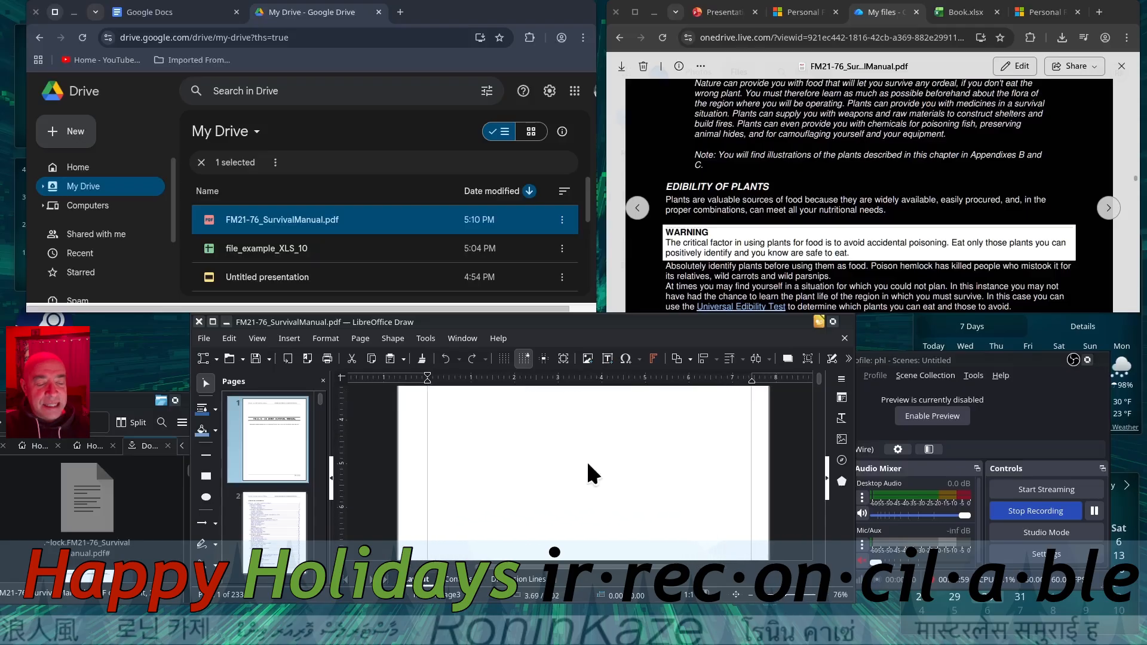
pyautogui.scroll(3, 591, 477)
pyautogui.moveTo(321, 397); pyautogui.dragTo(321, 472)
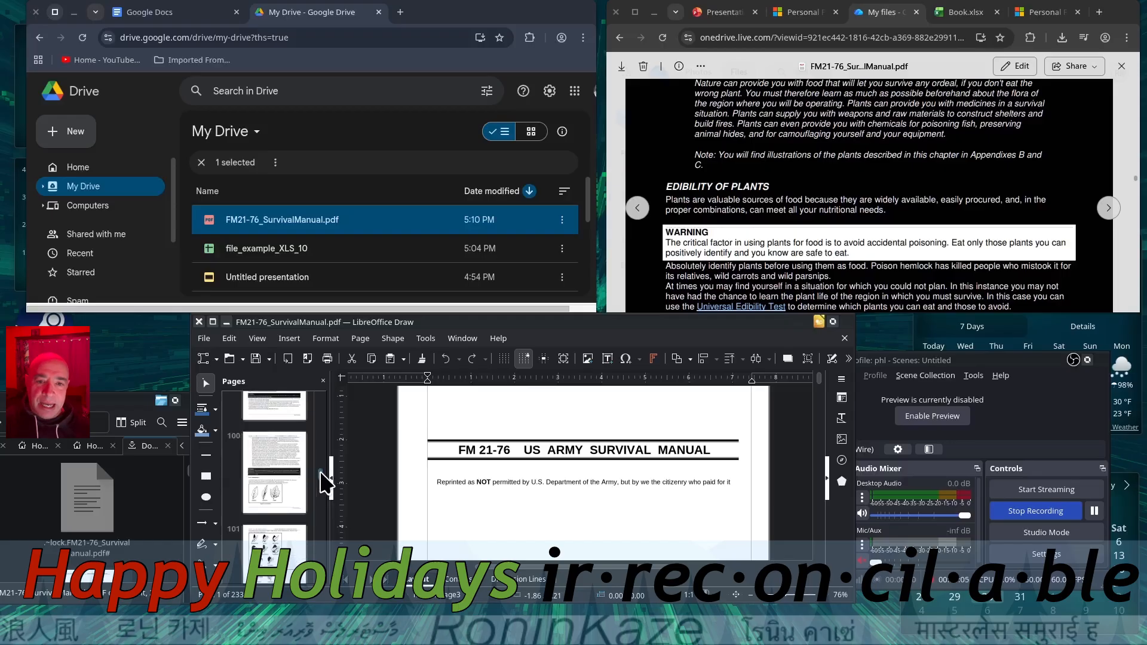
# Step: Show page 99 of the survival manual in Draw, and reopen FM21-76_SurvivalManual.pdf in Google Drive at page 99
pyautogui.click(268, 401)
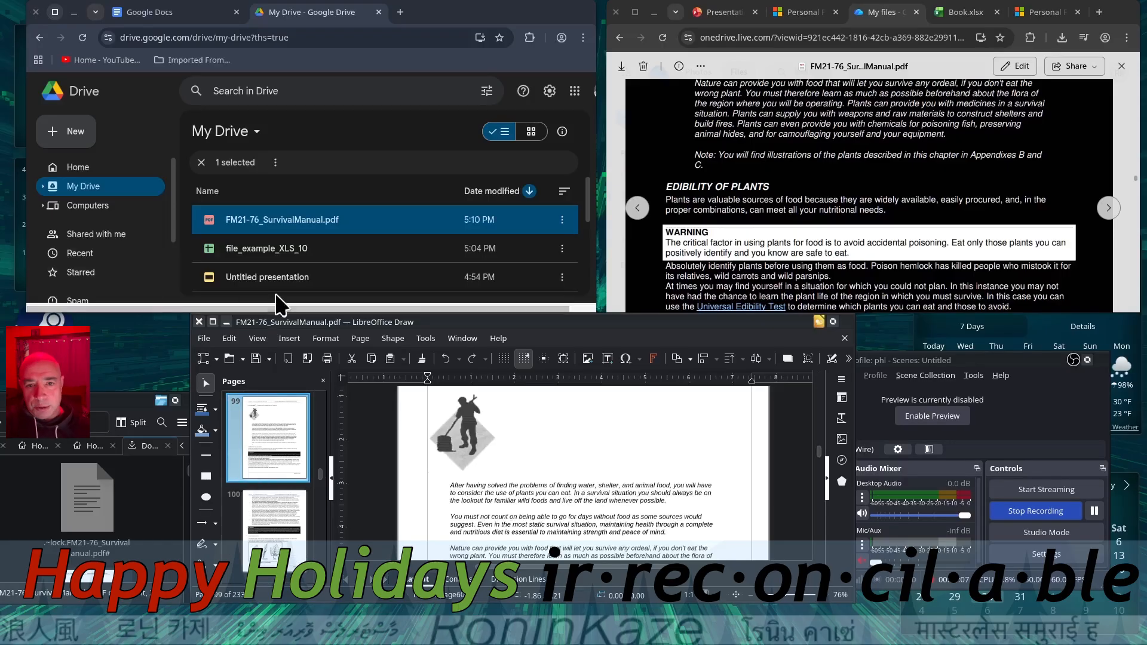
pyautogui.click(243, 220)
pyautogui.doubleClick(243, 220)
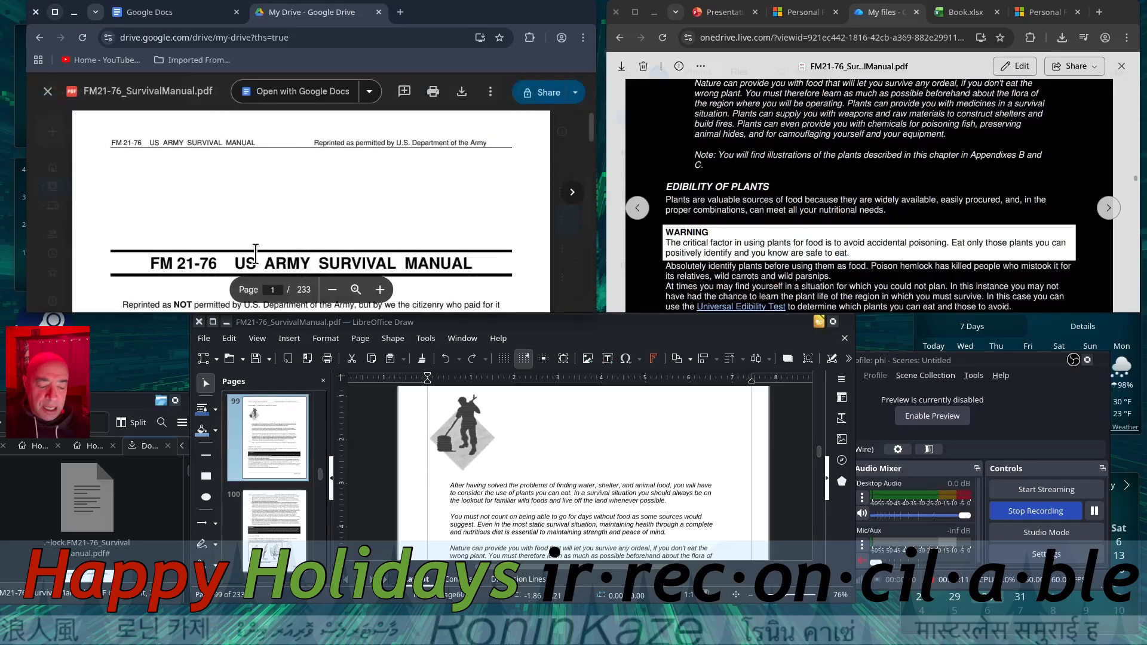
pyautogui.click(280, 289)
pyautogui.write('99')
pyautogui.press('Return')
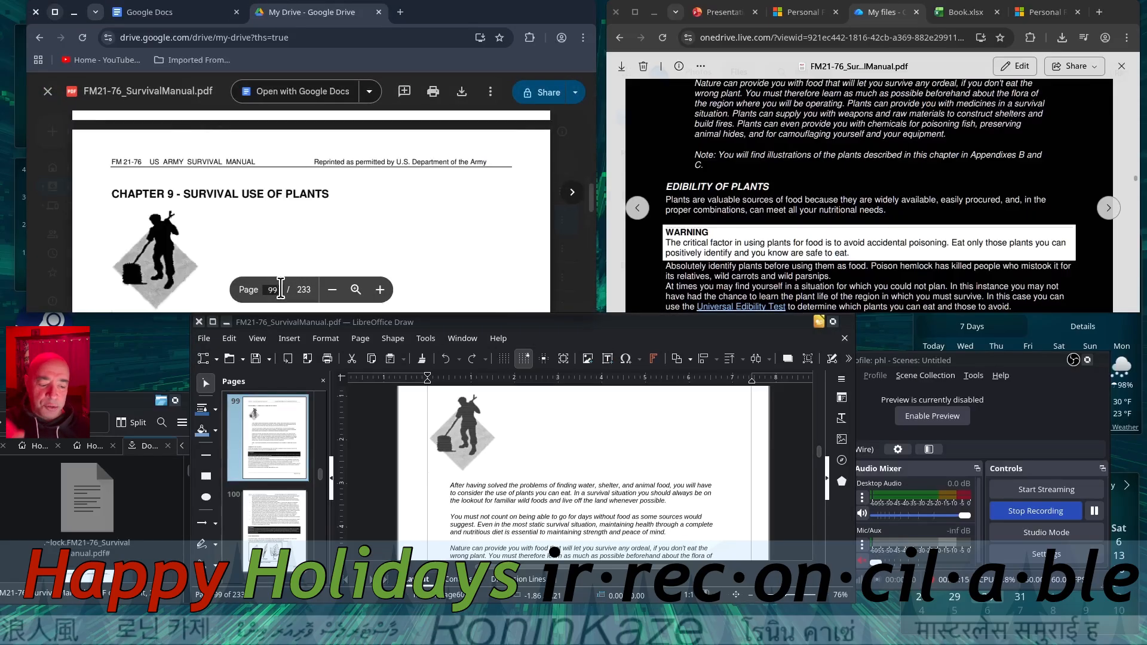
# Step: Jump to page 1 of the OneDrive PDF, and return to page 99
pyautogui.click(840, 38)
pyautogui.click(794, 213)
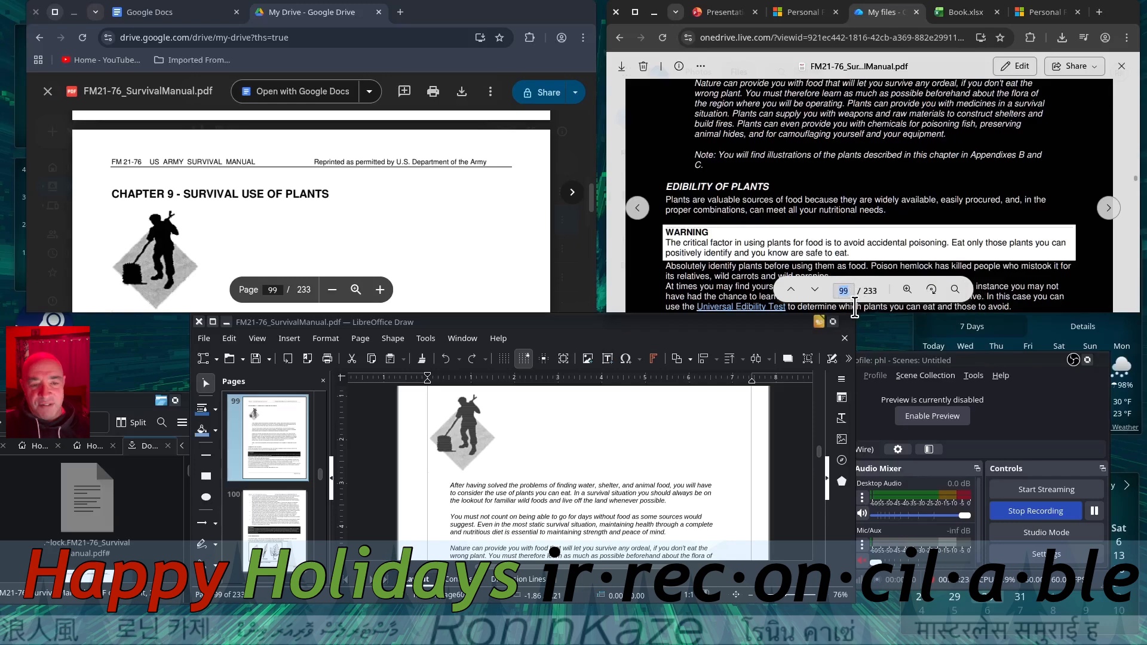
pyautogui.write('1')
pyautogui.press('Return')
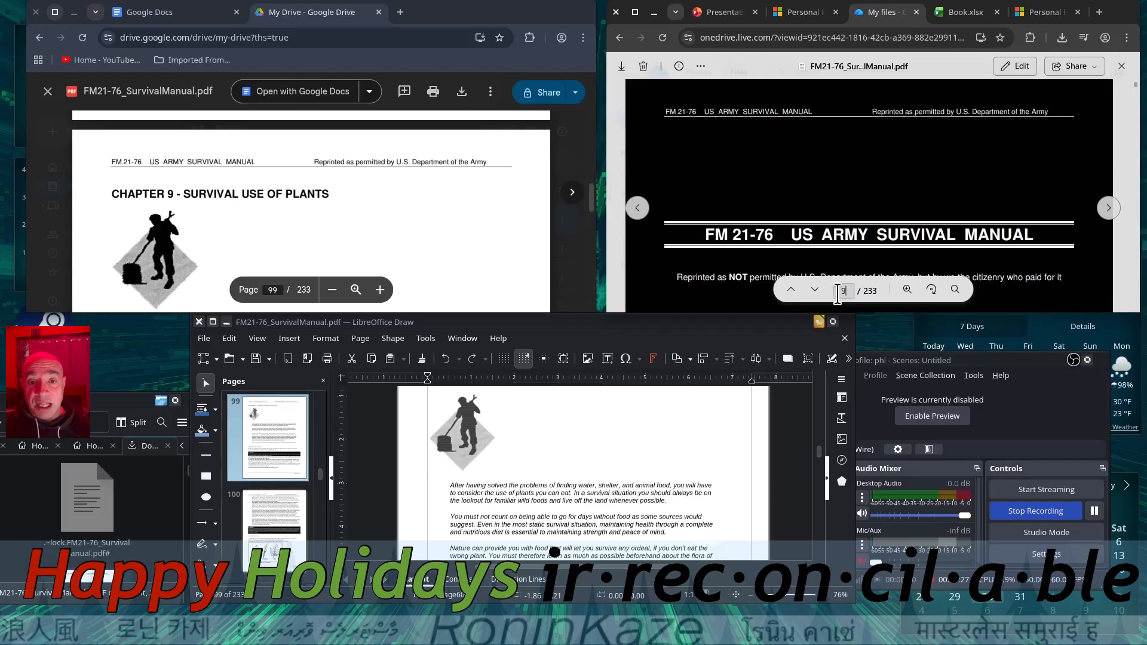
pyautogui.press('Return')
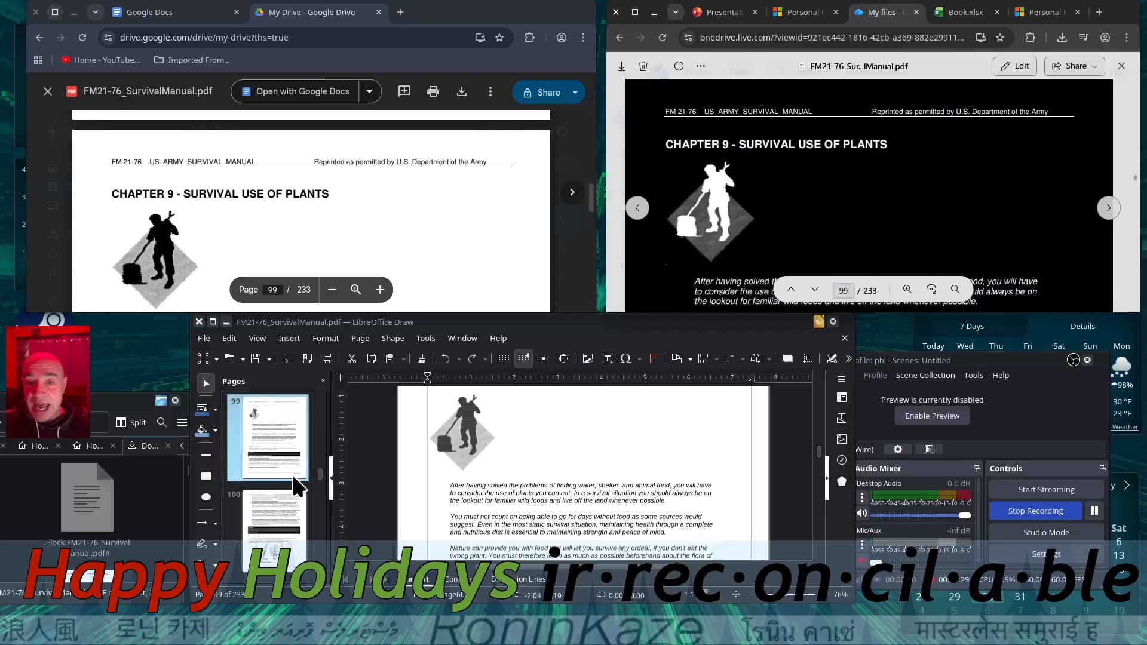
# Step: Compare the Edibility of Plants section on page 99 in Google Drive, OneDrive and Draw
pyautogui.scroll(-5, 386, 226)
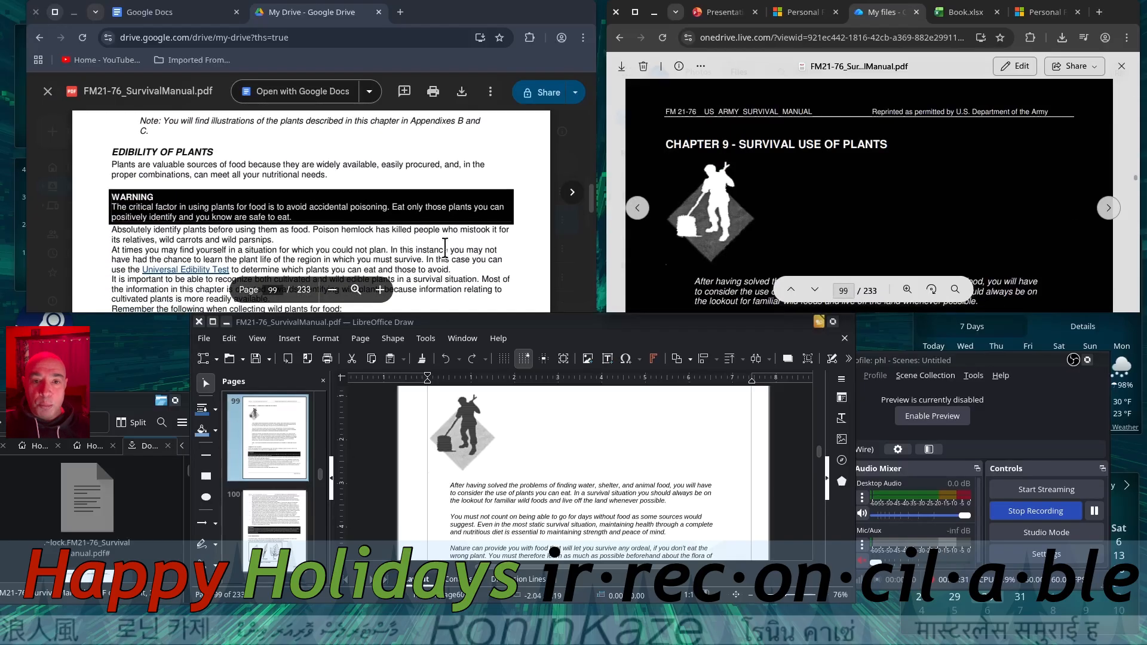
pyautogui.scroll(-5, 878, 207)
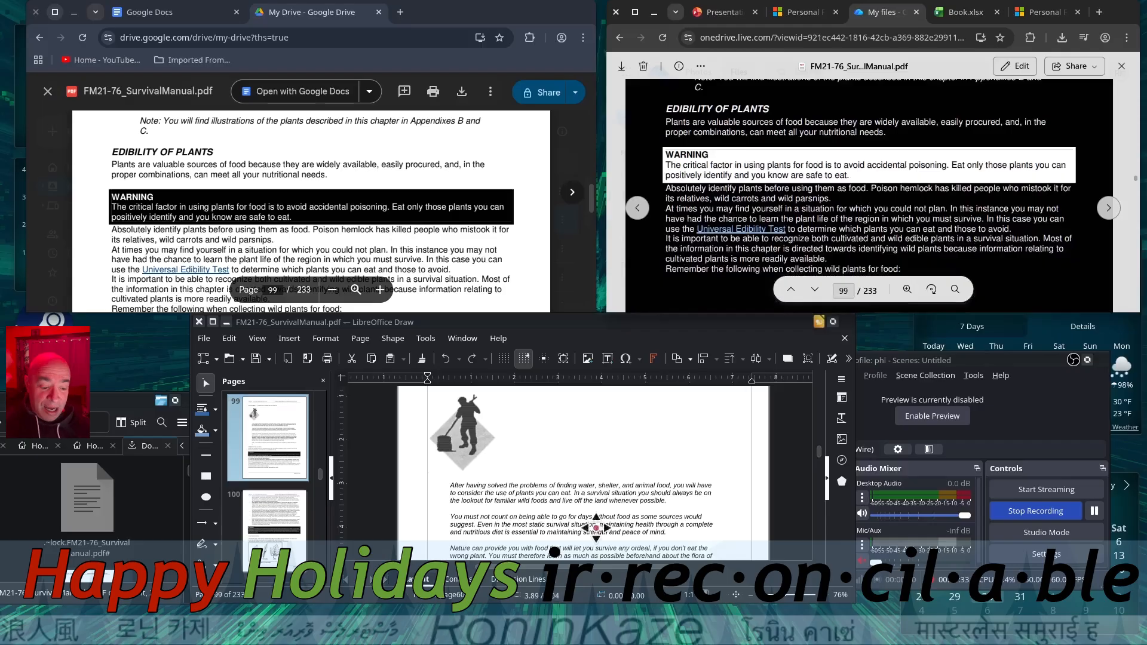
pyautogui.scroll(-8, 593, 530)
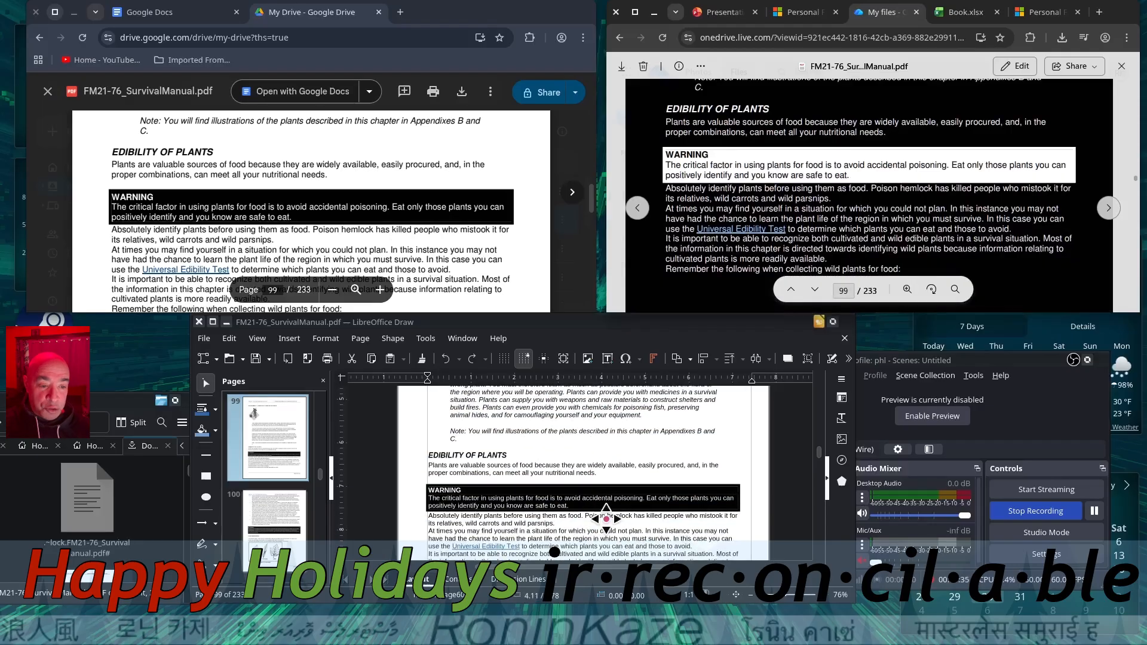
pyautogui.click(1036, 510)
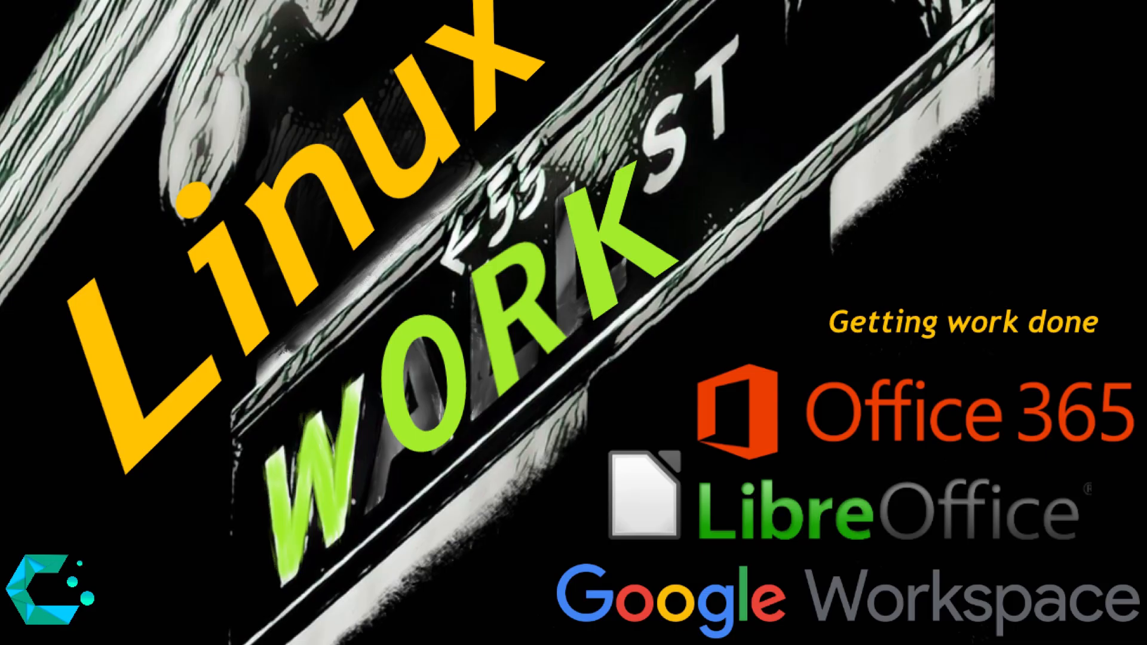